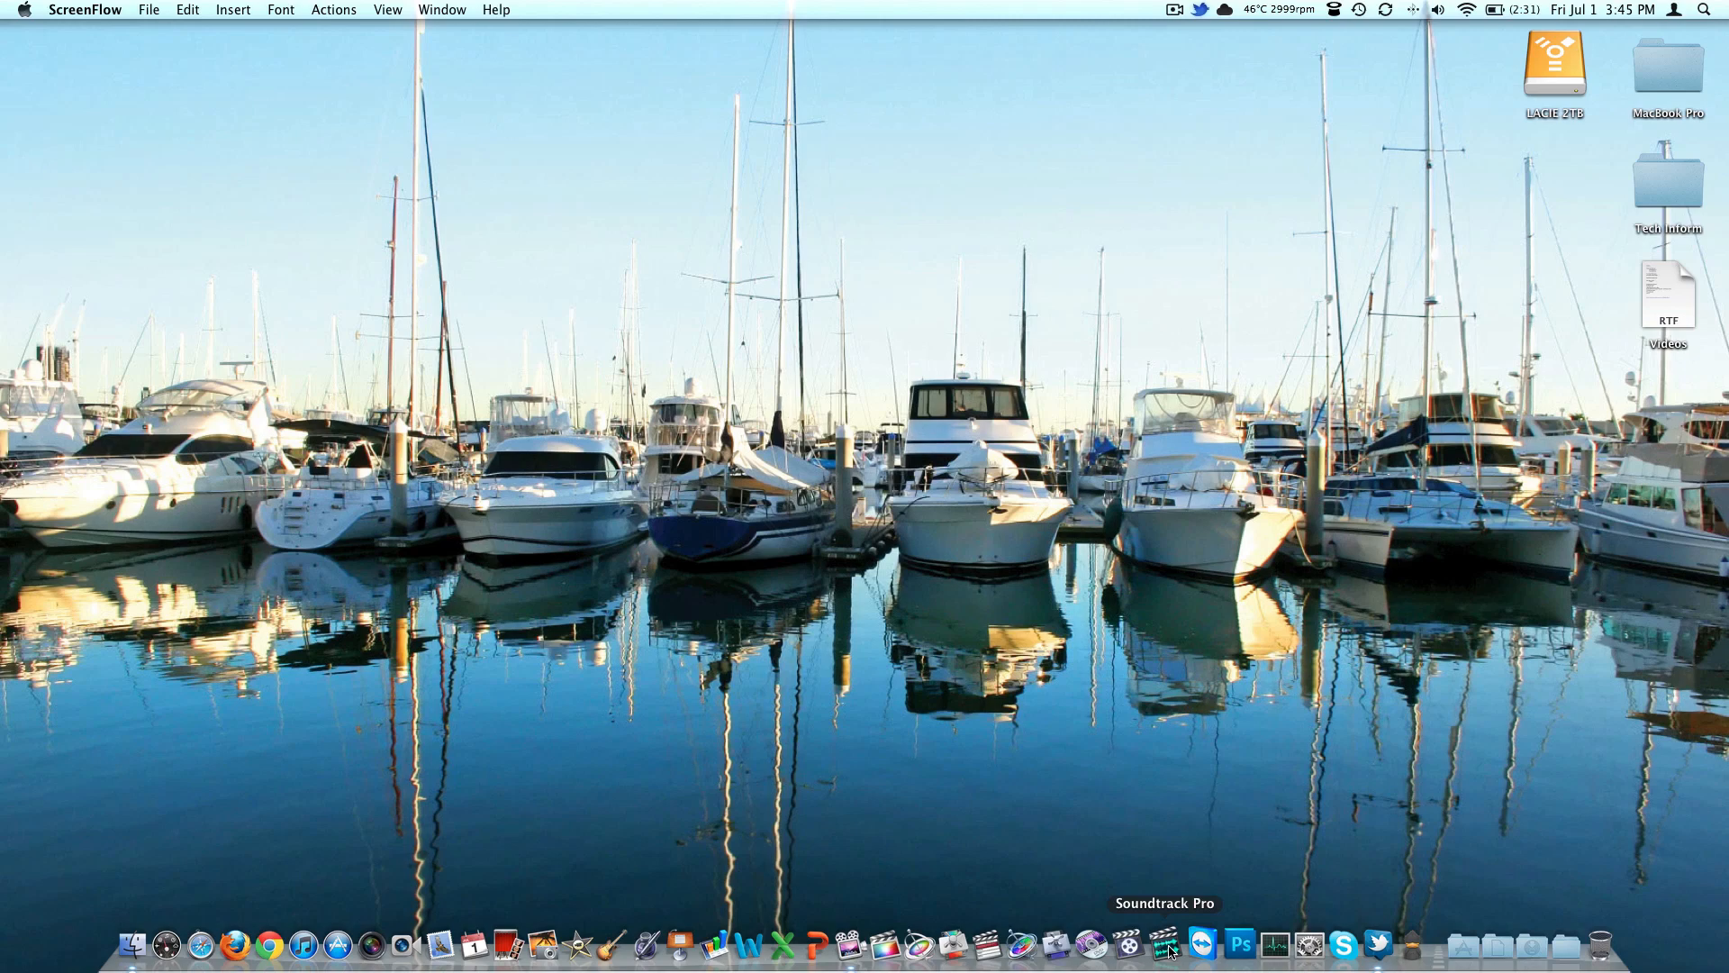
# Switch to Final Cut Pro, jog through the empty clip in the Viewer, and hide the application
pyautogui.click(987, 951)
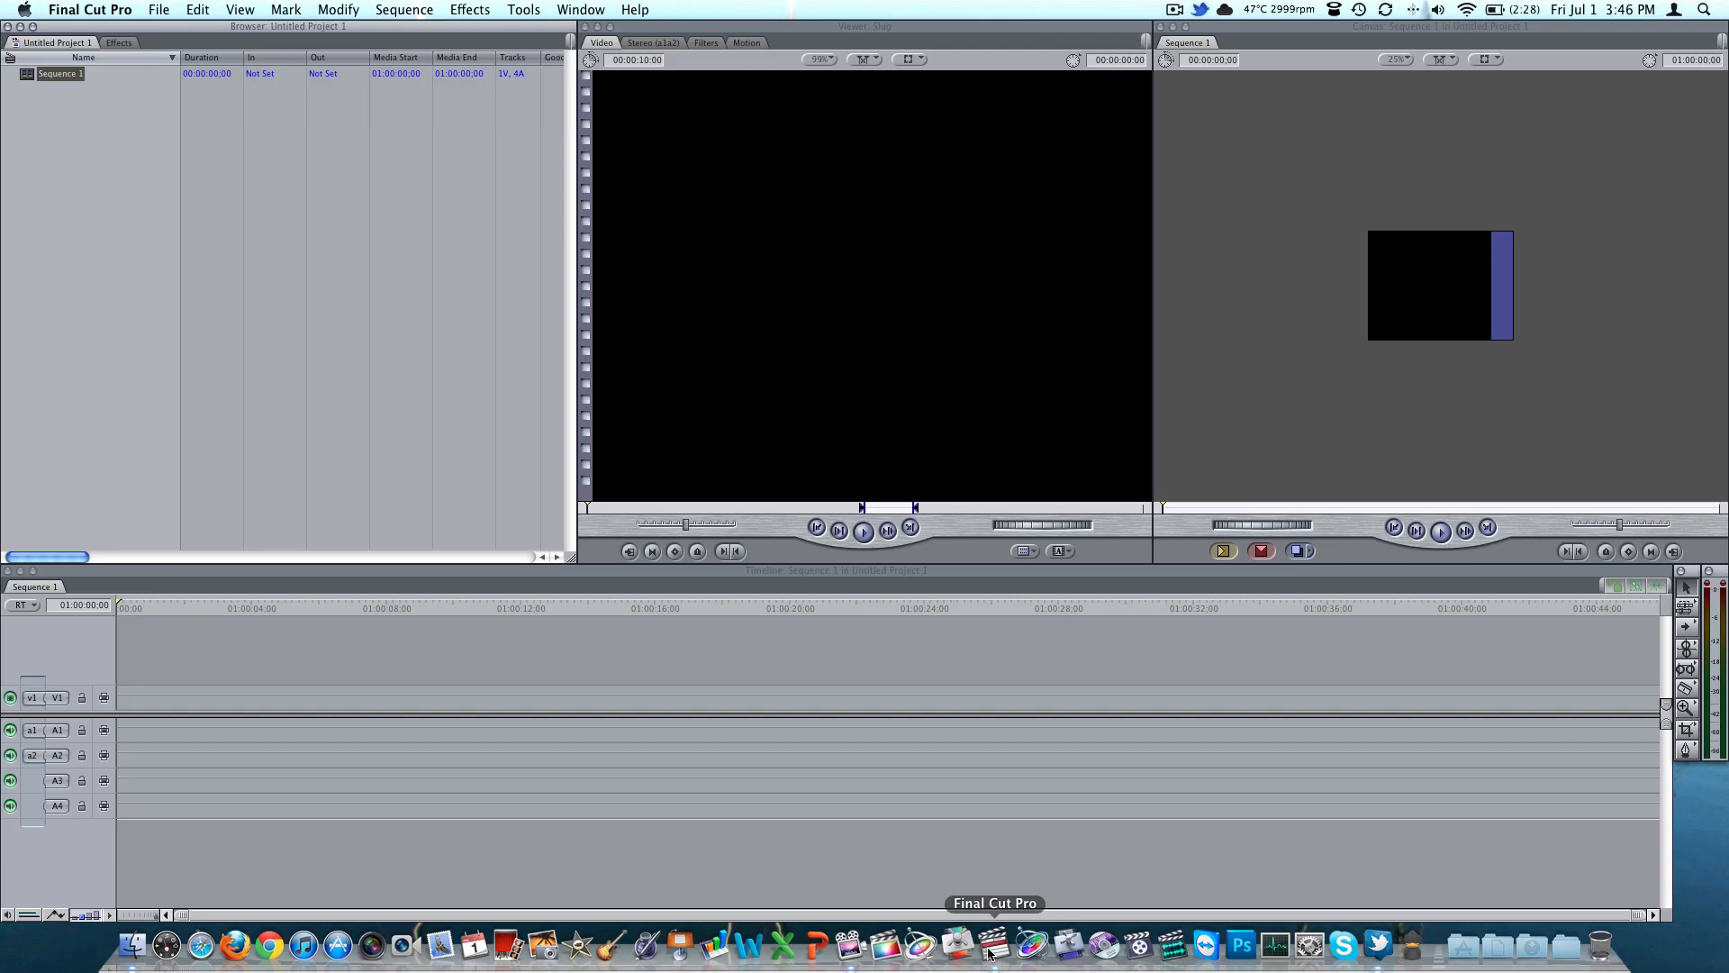
pyautogui.click(1031, 525)
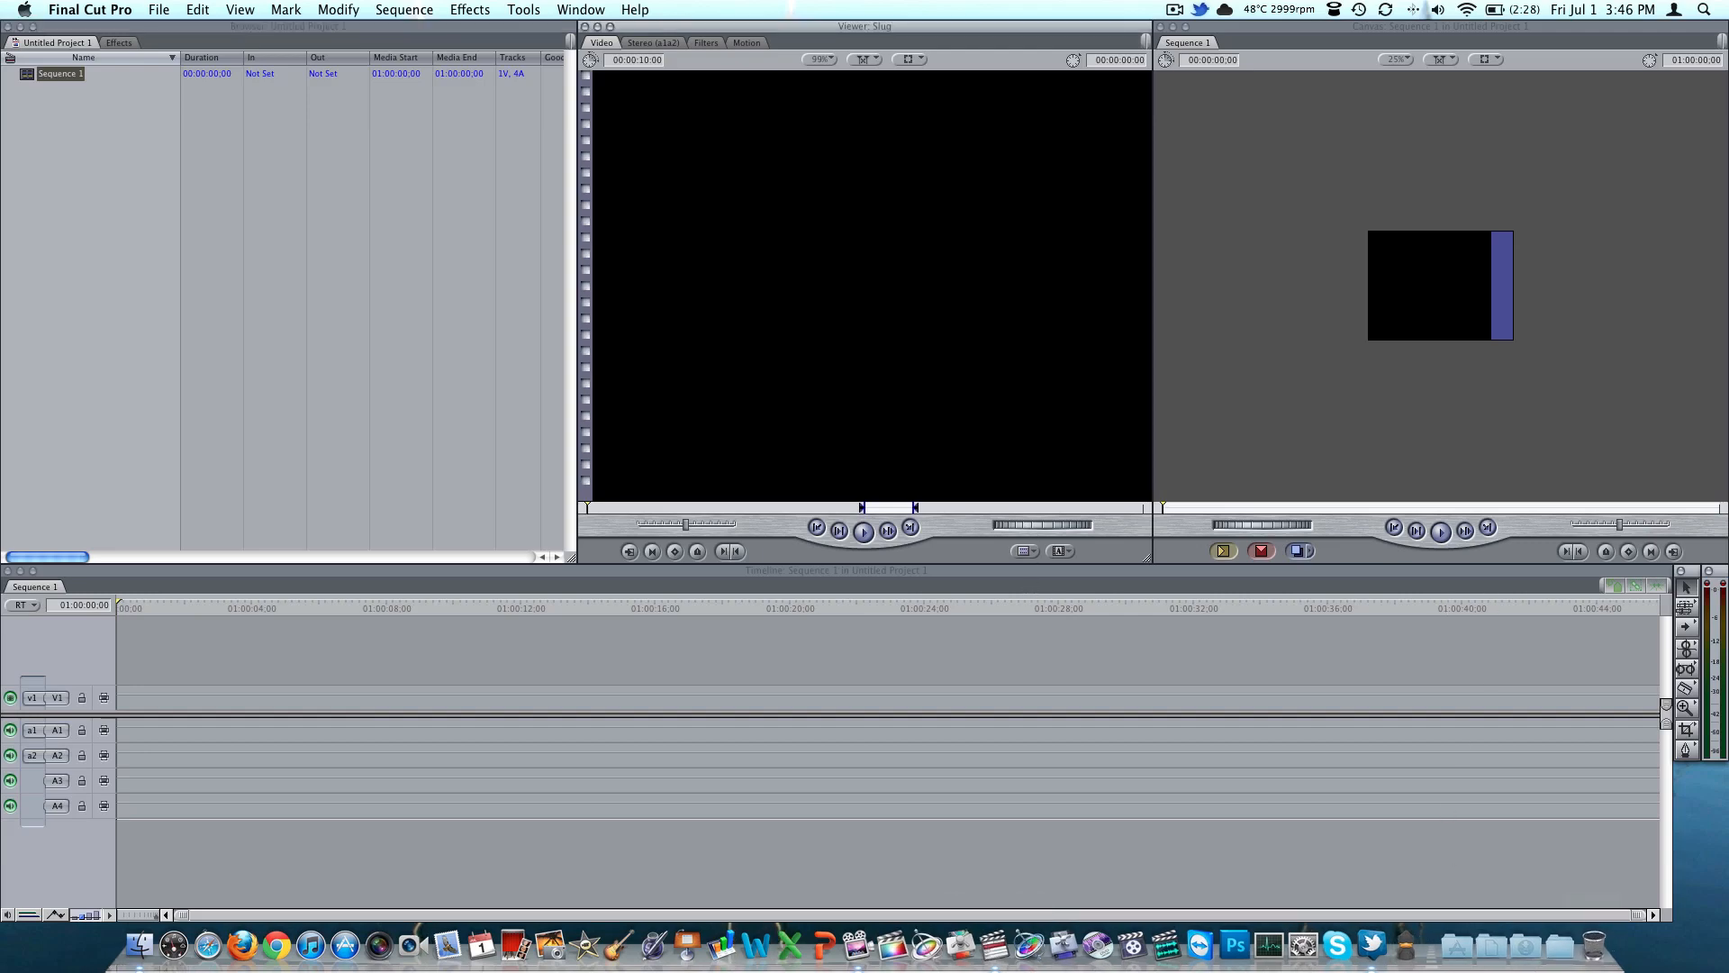
pyautogui.moveTo(1031, 524); pyautogui.dragTo(1027, 526)
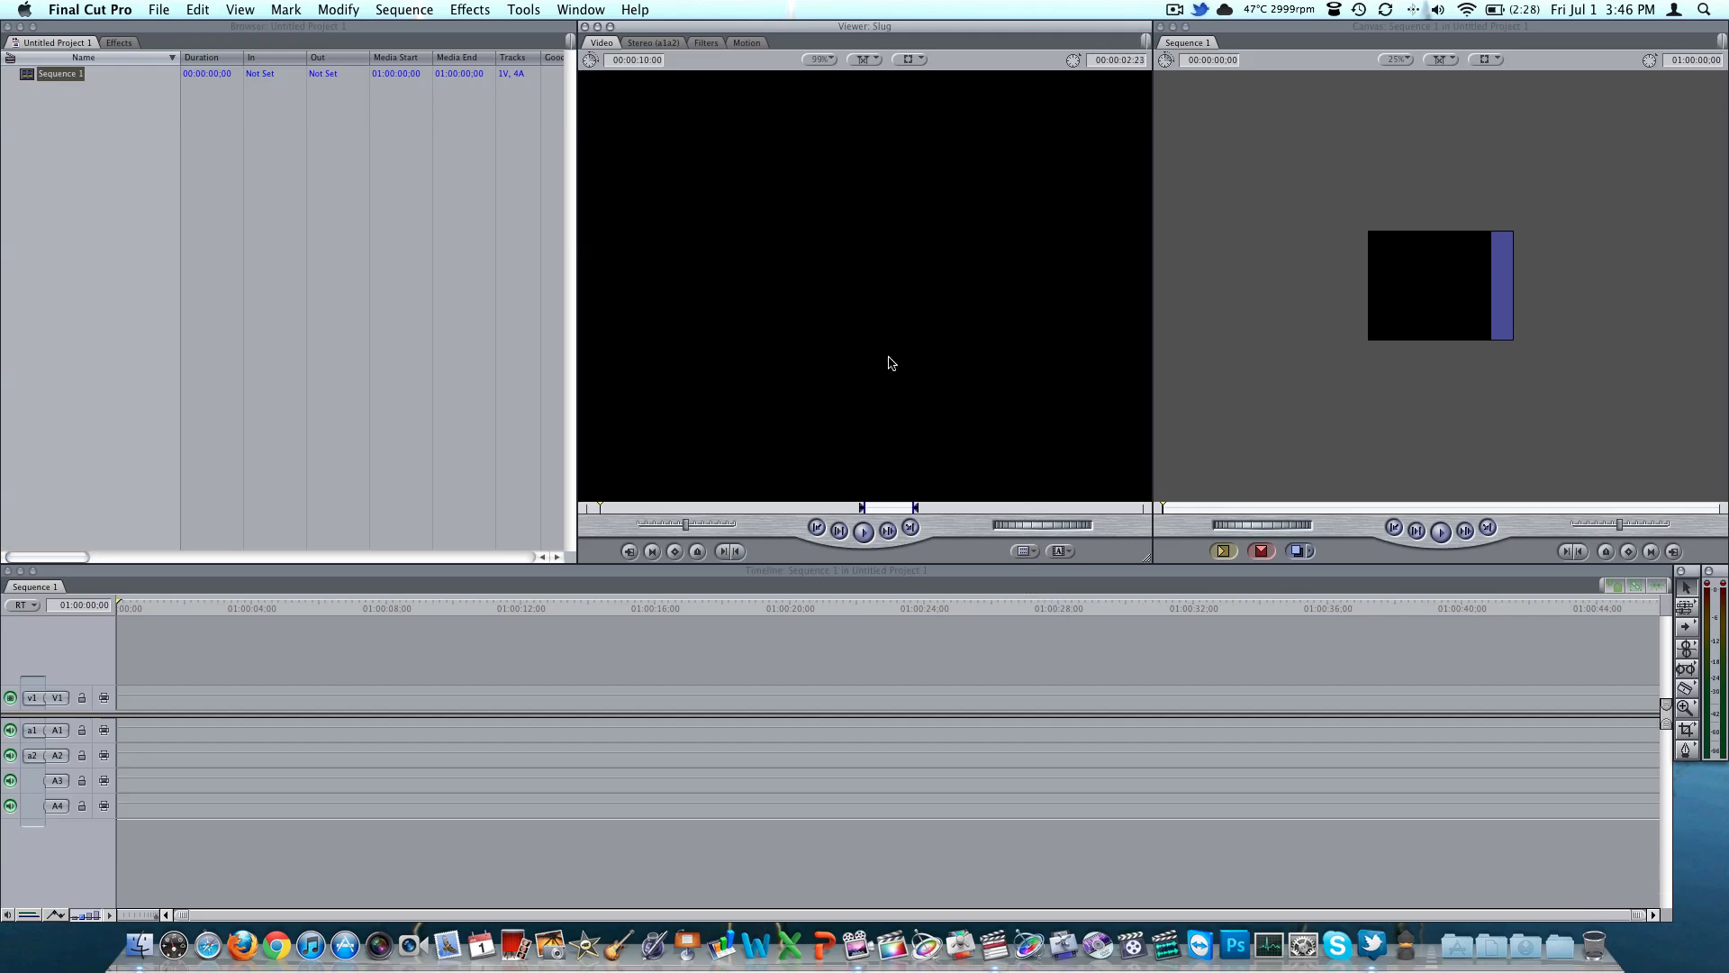
pyautogui.press('super+h')
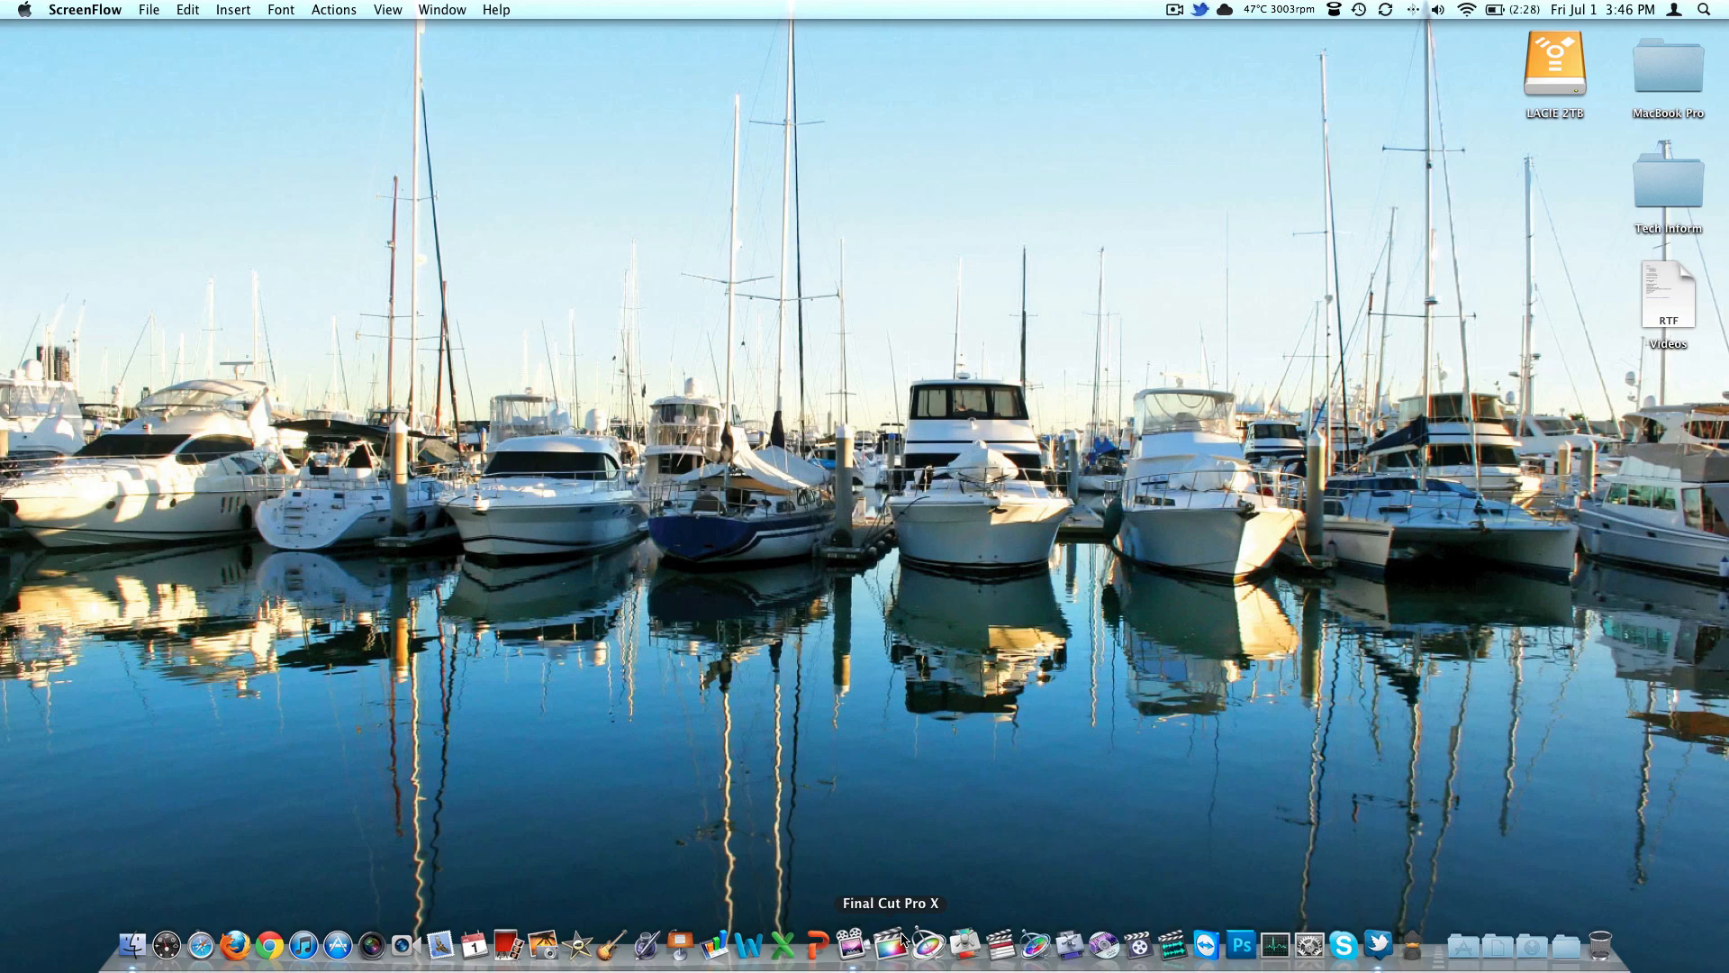
# Switch to iMovie and open My First Project from the Project Library for editing
pyautogui.click(599, 939)
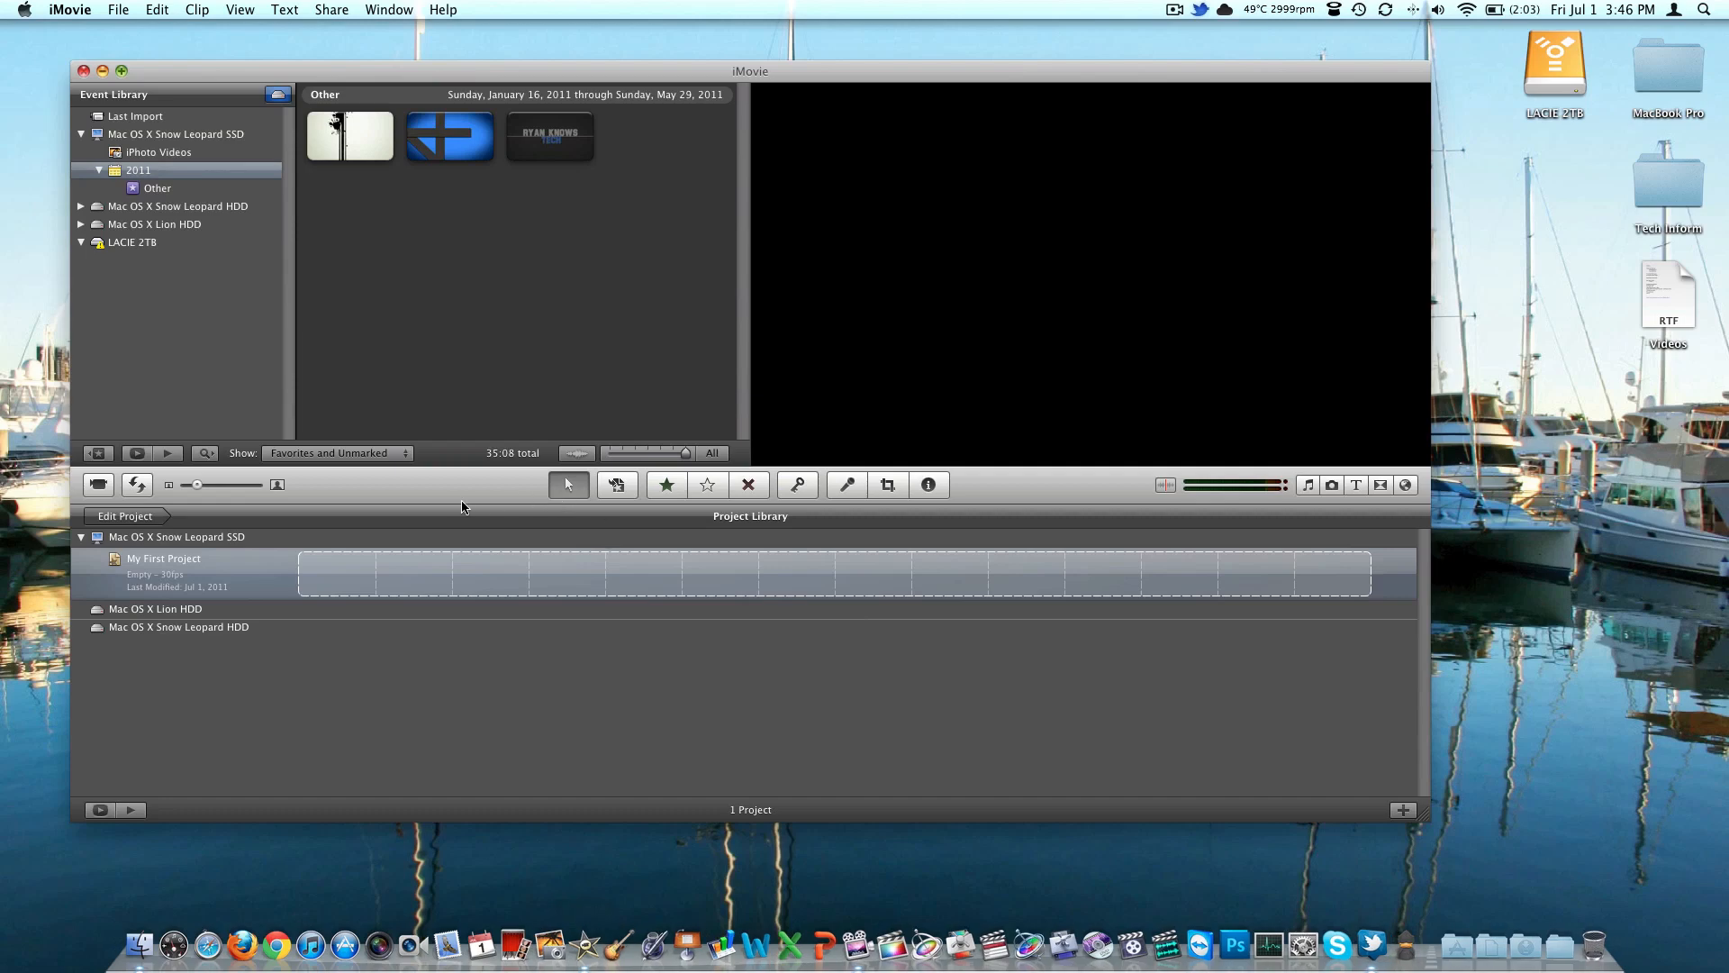
pyautogui.moveTo(523, 79); pyautogui.dragTo(547, 73)
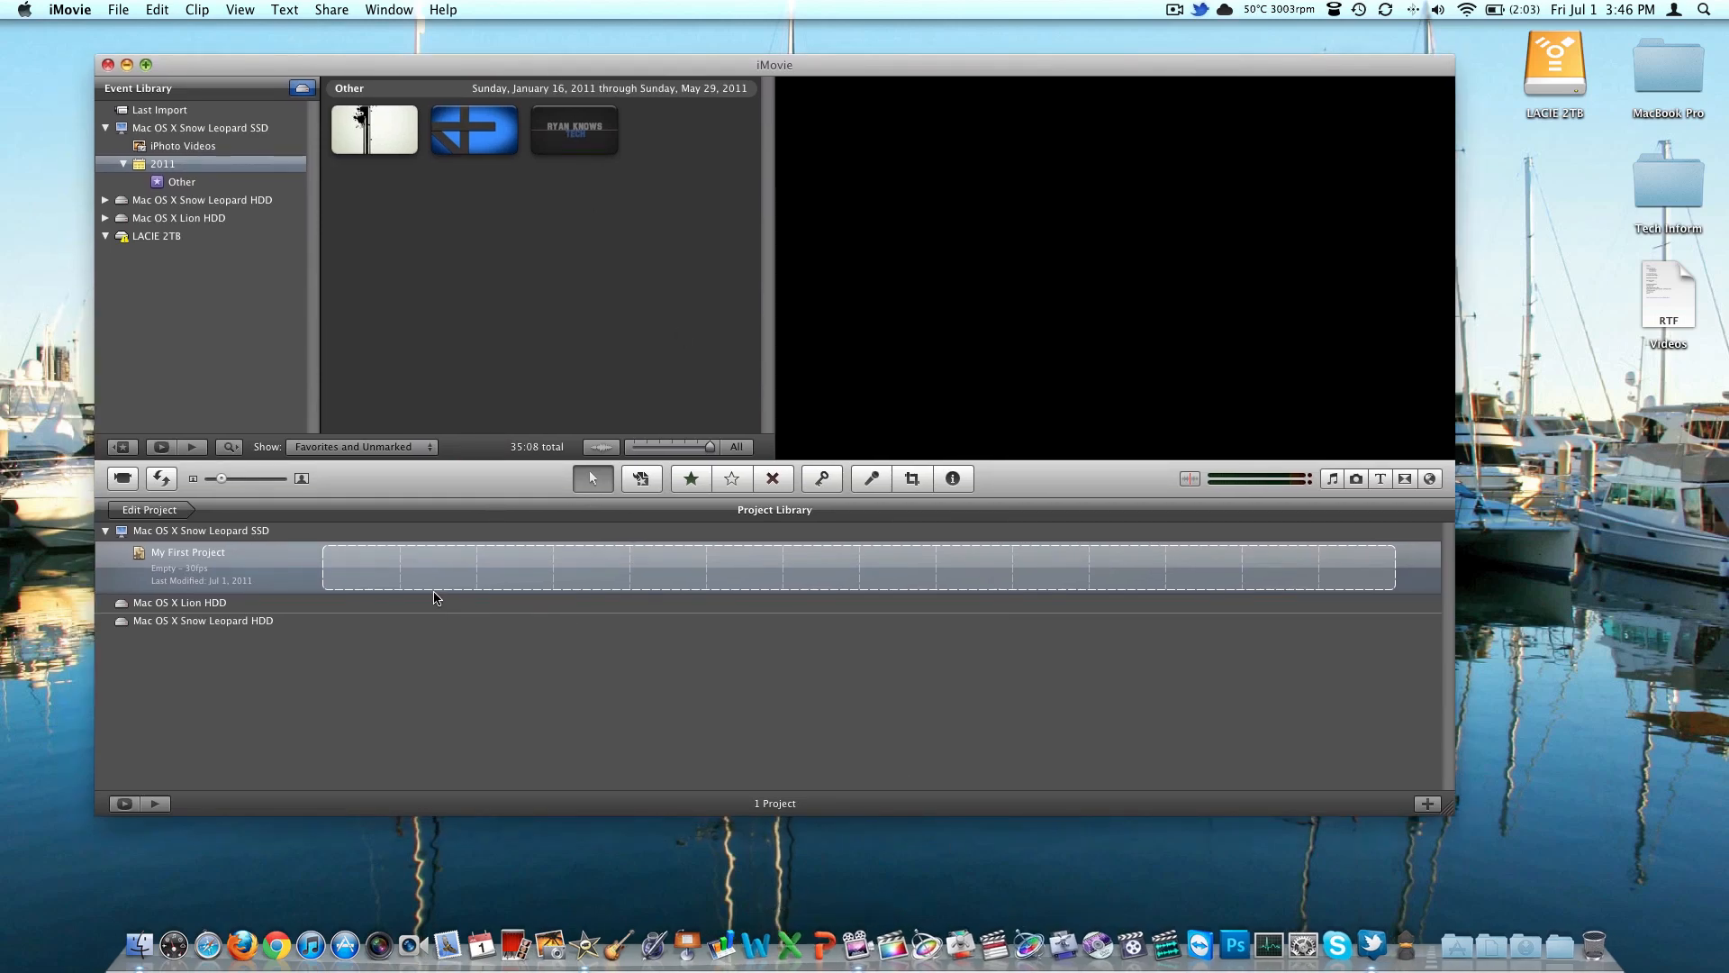
pyautogui.doubleClick(265, 574)
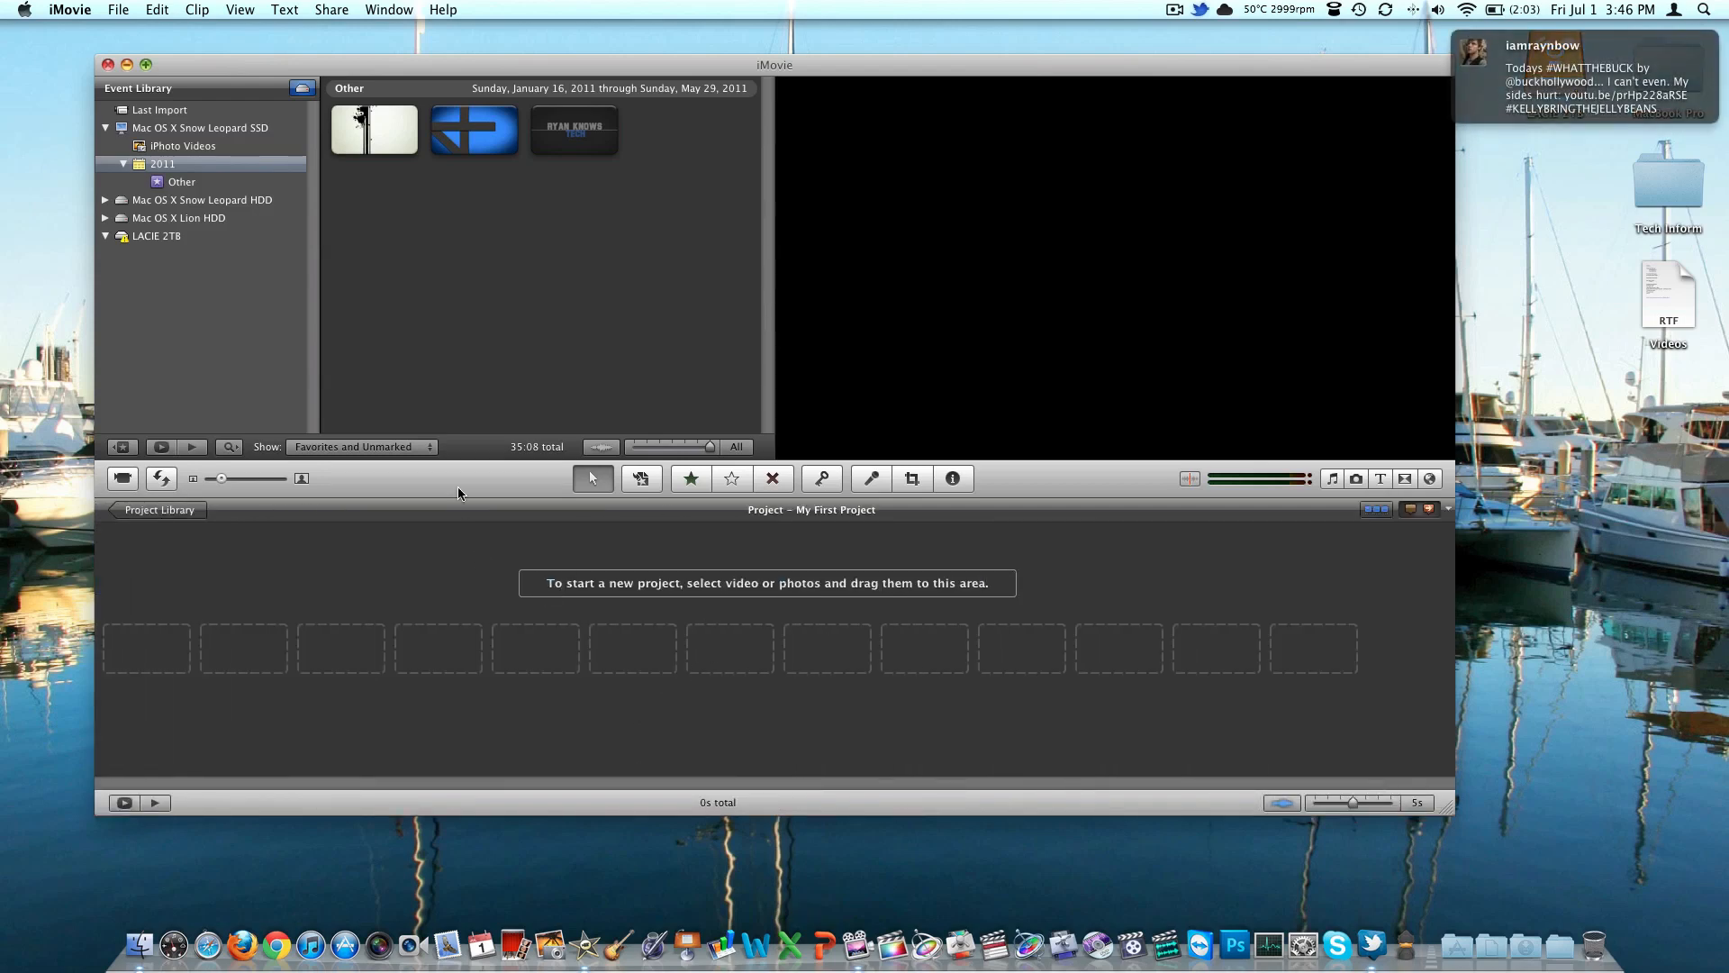
# Add all three clips from the Other event to the empty My First Project timeline
pyautogui.click(397, 155)
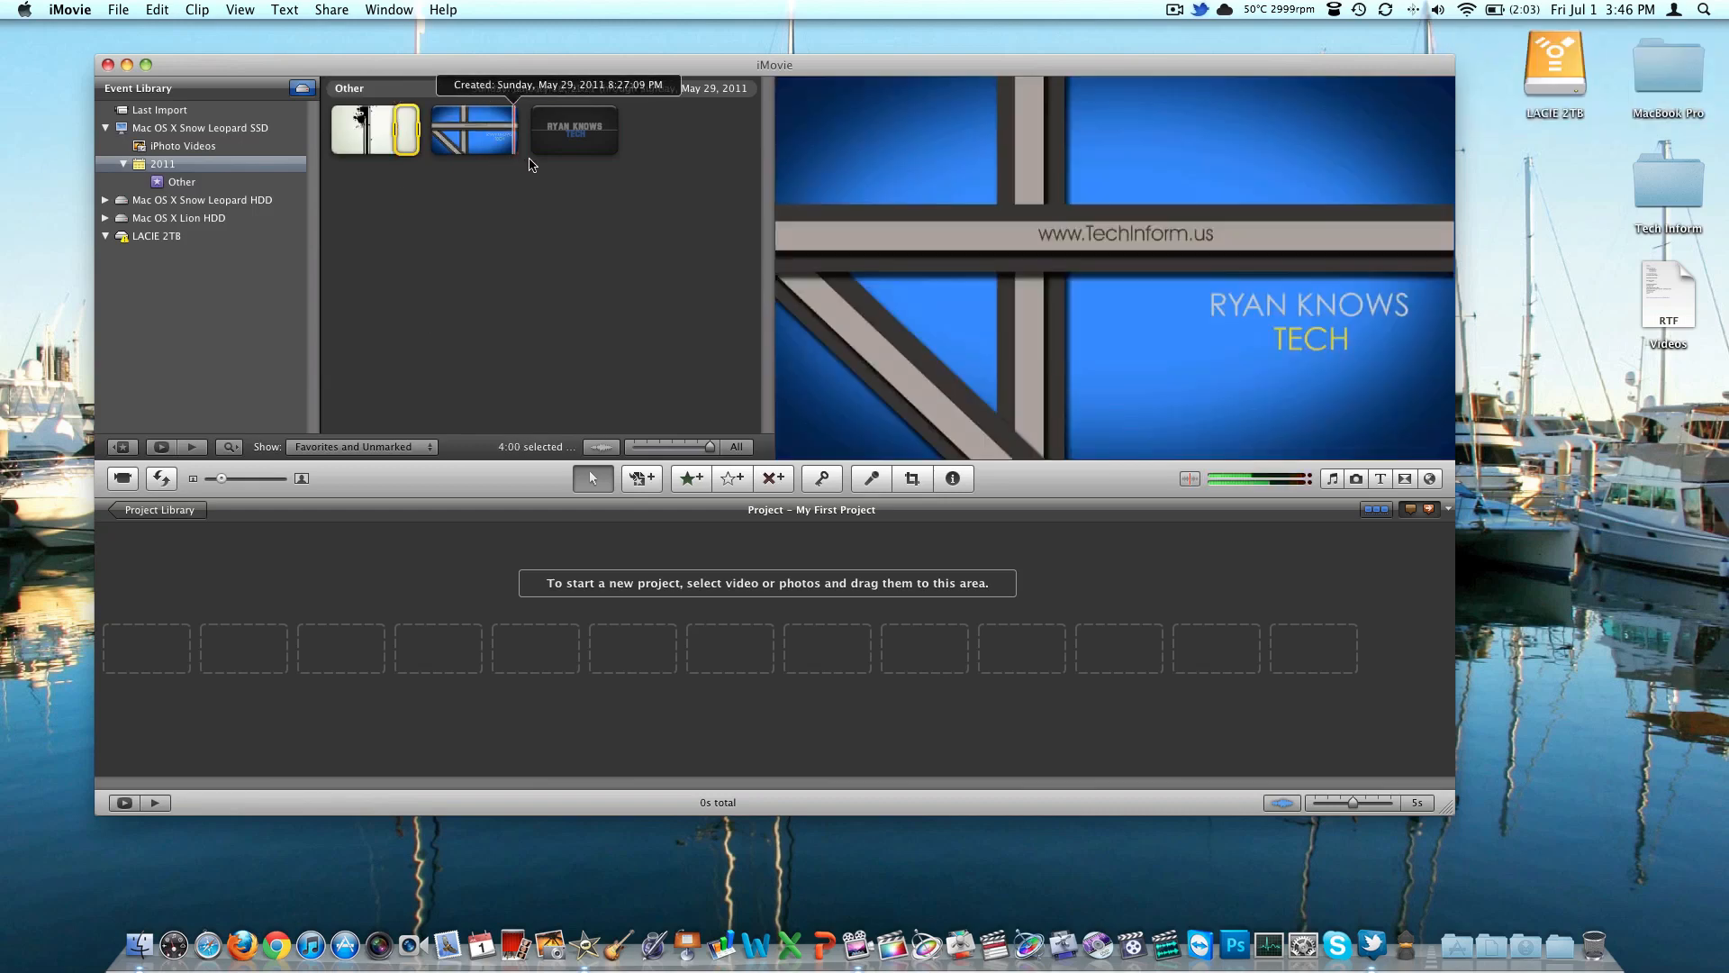
pyautogui.keyDown('super'); pyautogui.click(568, 144); pyautogui.keyUp('super')
pyautogui.keyDown('super'); pyautogui.click(504, 140); pyautogui.keyUp('super')
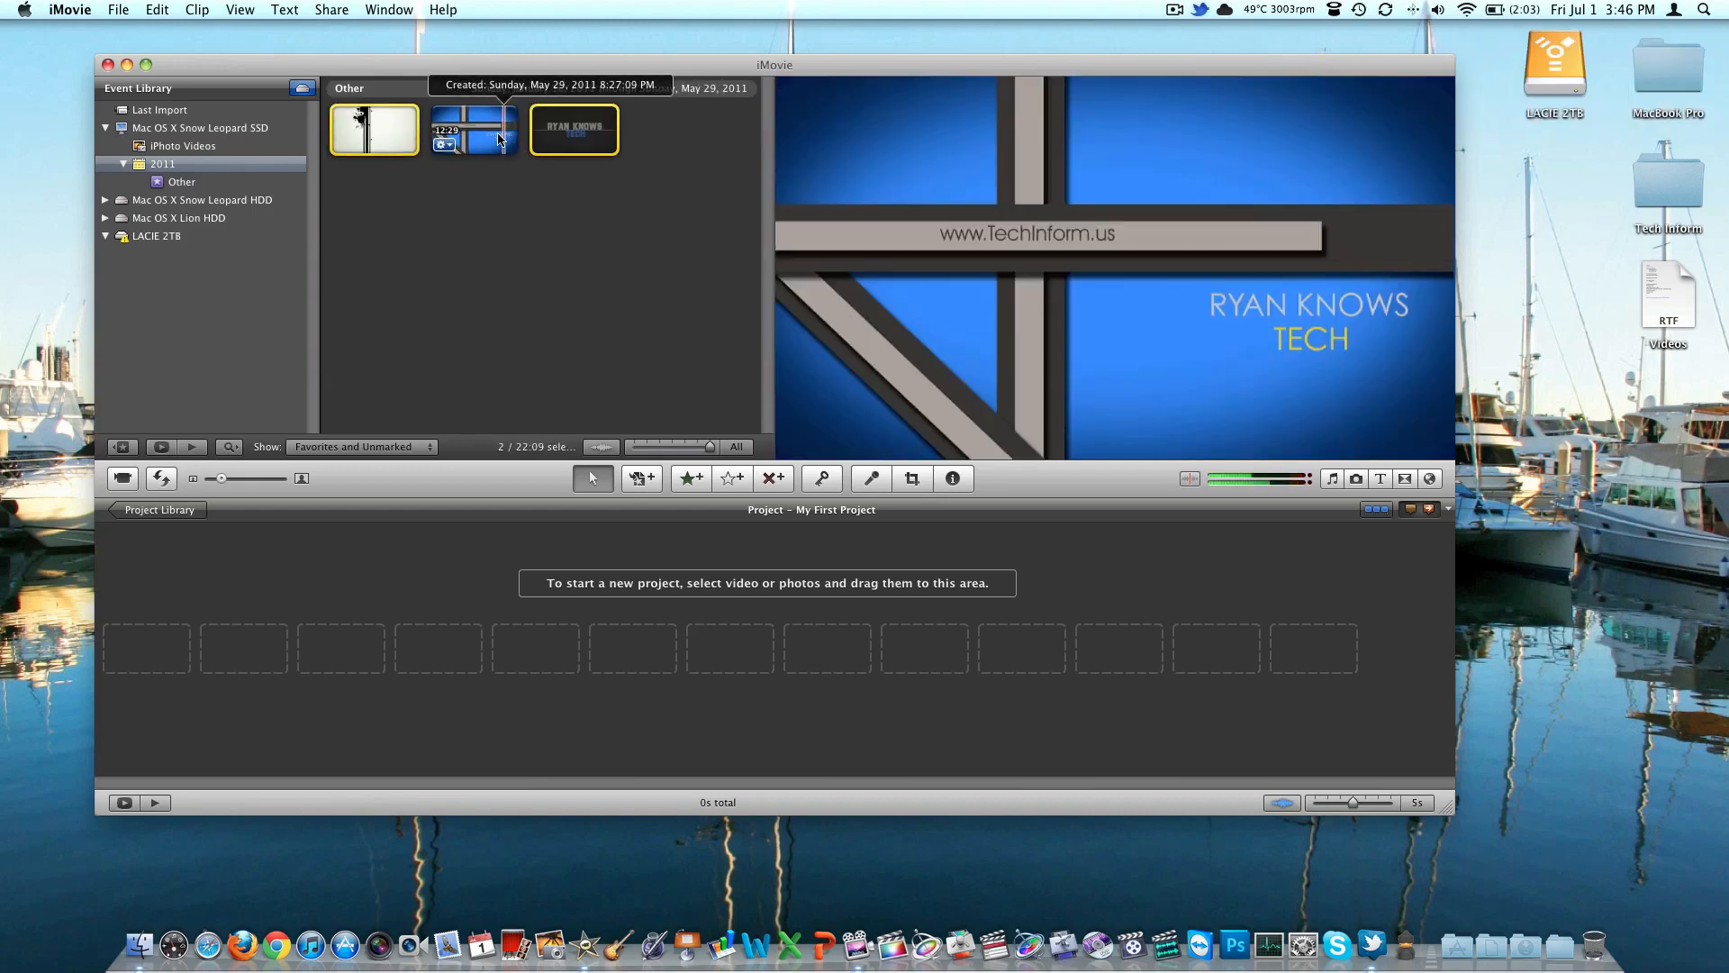
pyautogui.press('e')
pyautogui.click(968, 325)
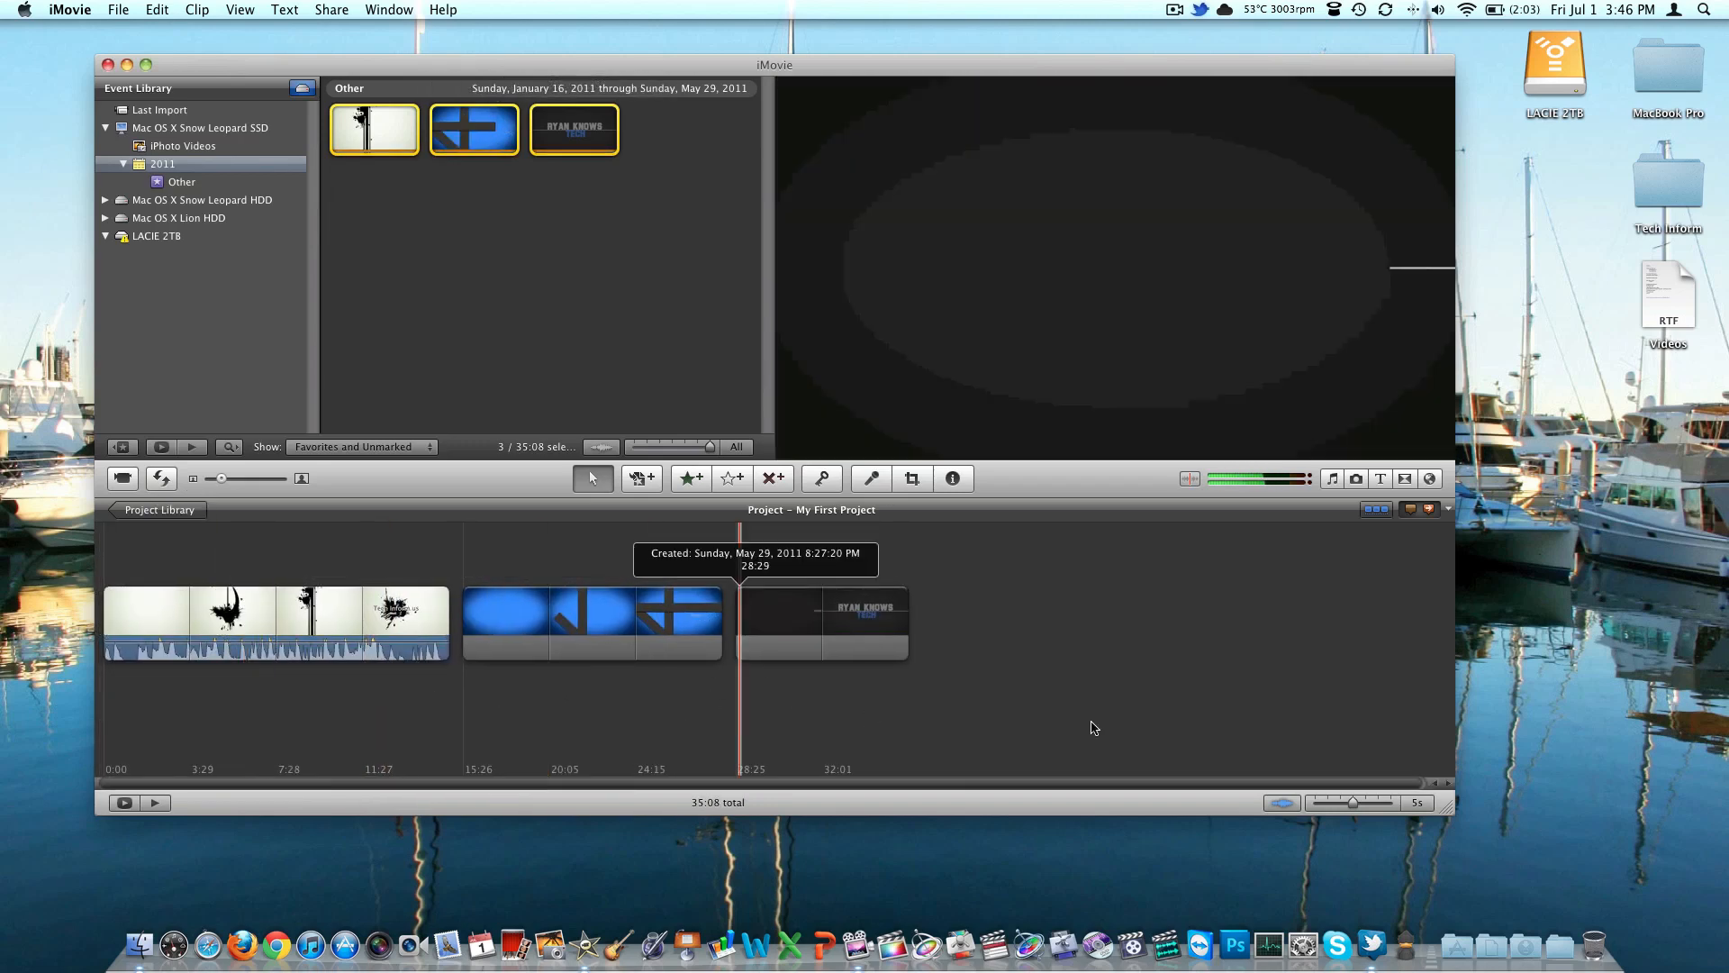
# Show the timeline at 2s per thumbnail and delete a section near the end of the first ink-splatter clip
pyautogui.moveTo(1353, 801); pyautogui.dragTo(1344, 805)
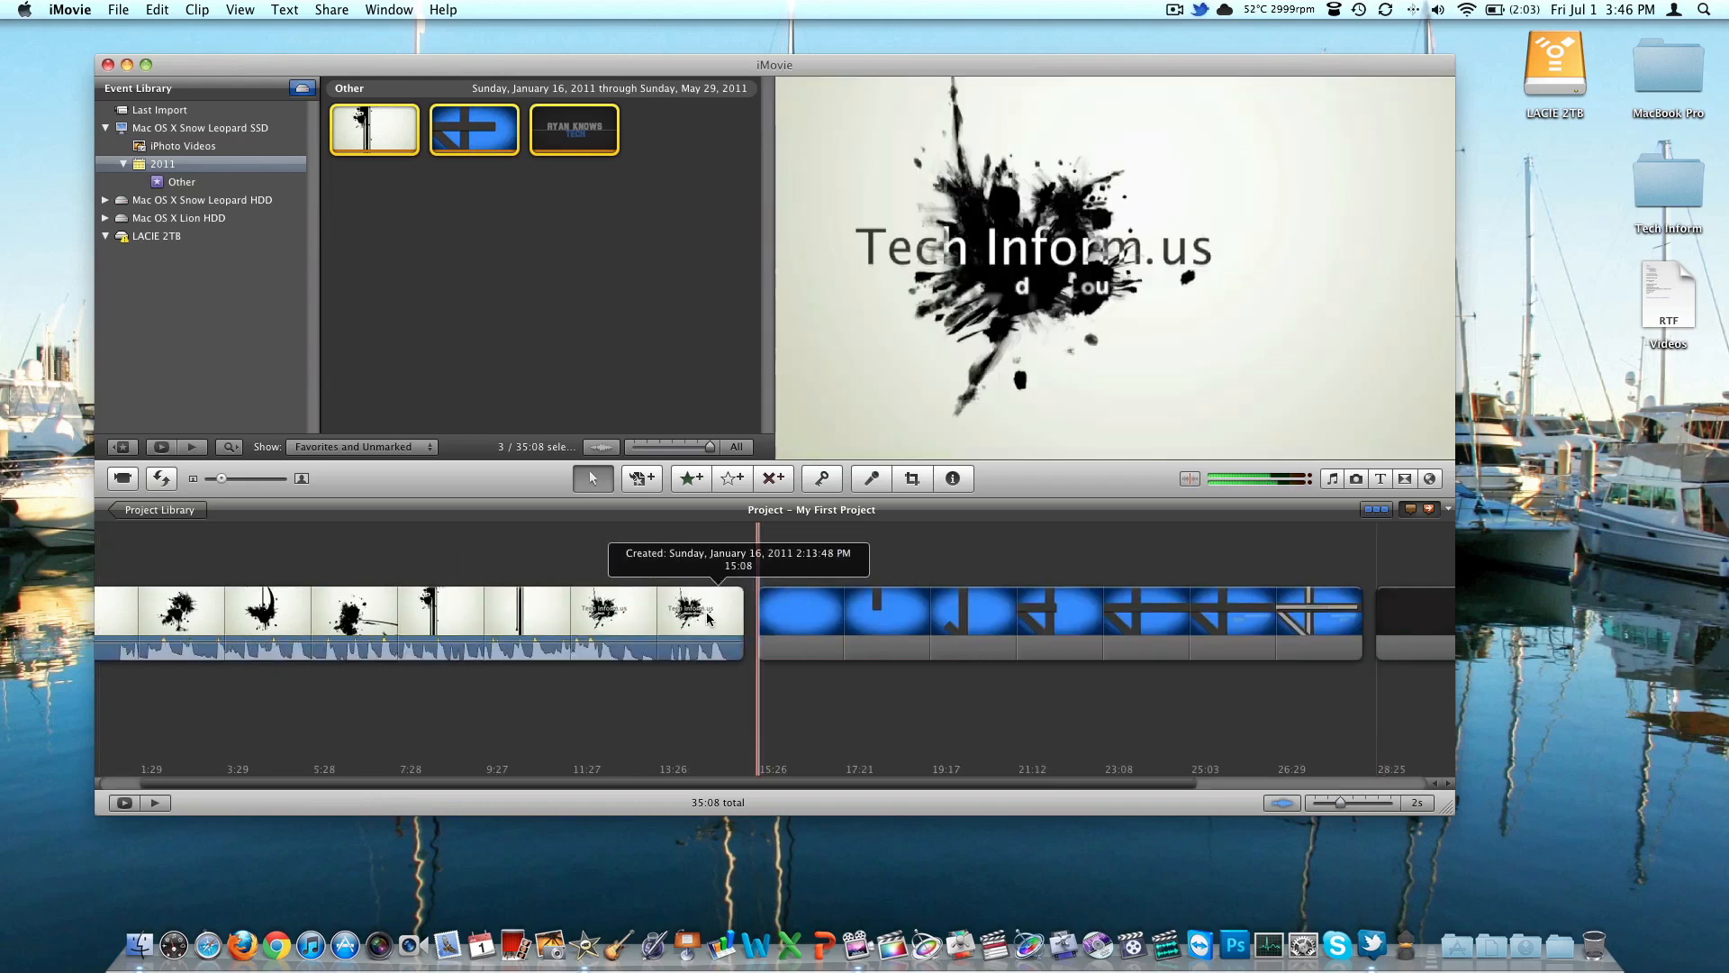
pyautogui.rightClick(661, 614)
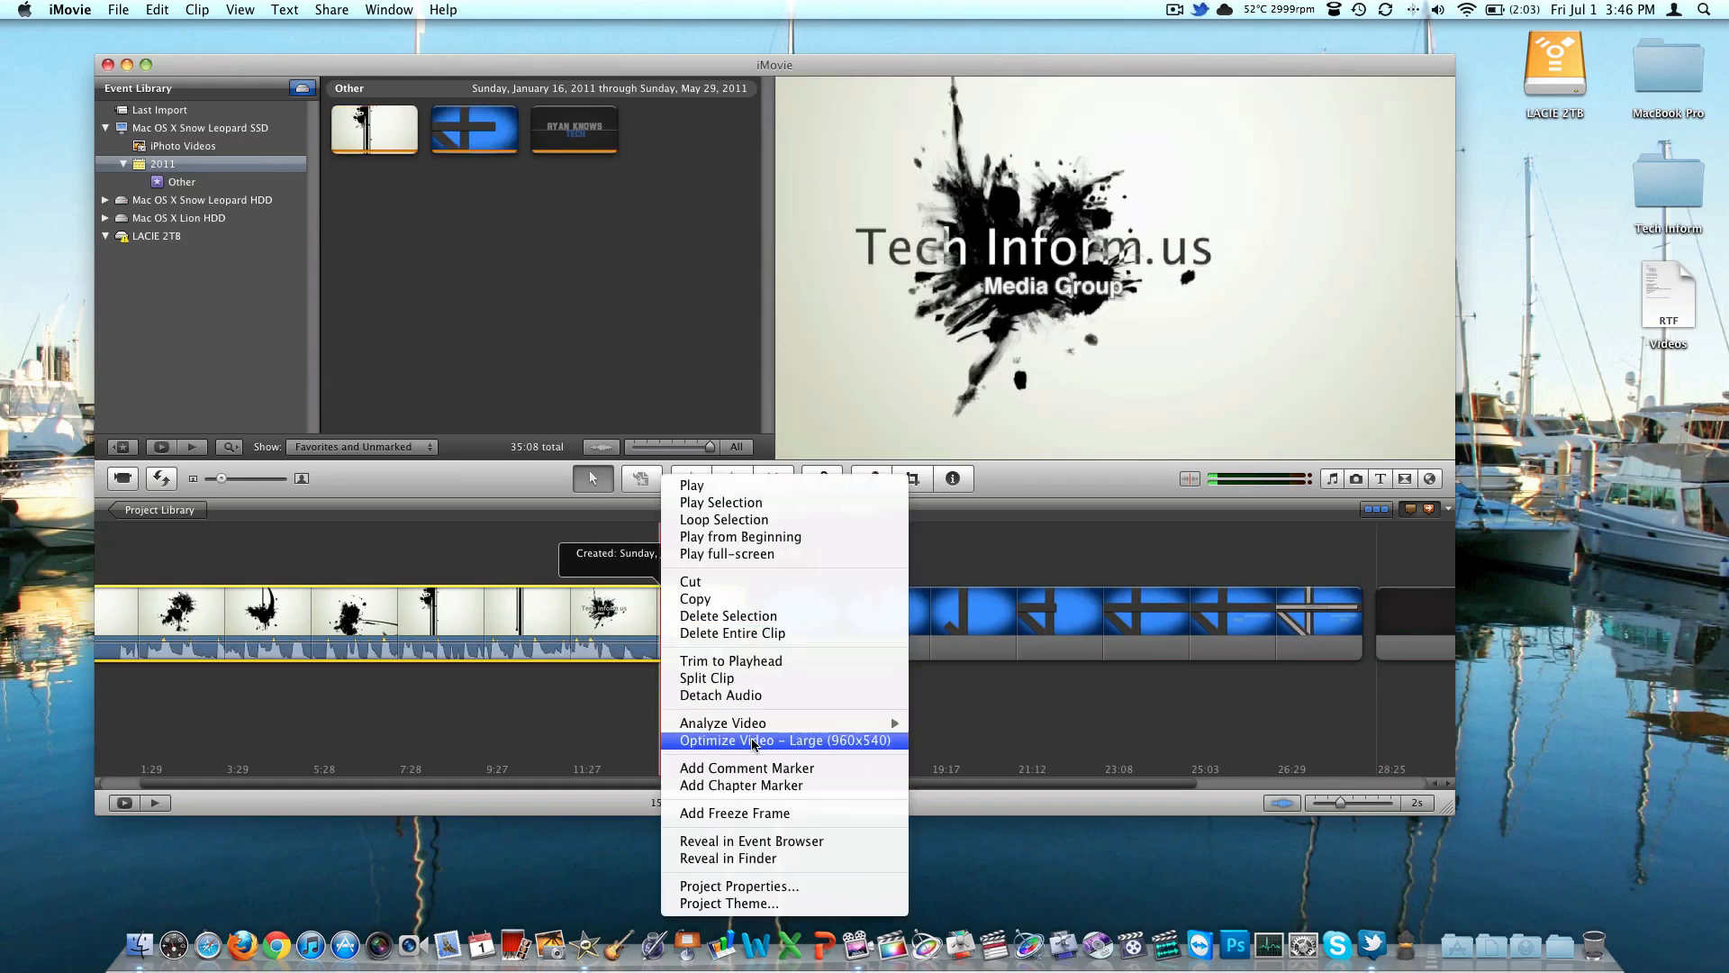
pyautogui.click(645, 636)
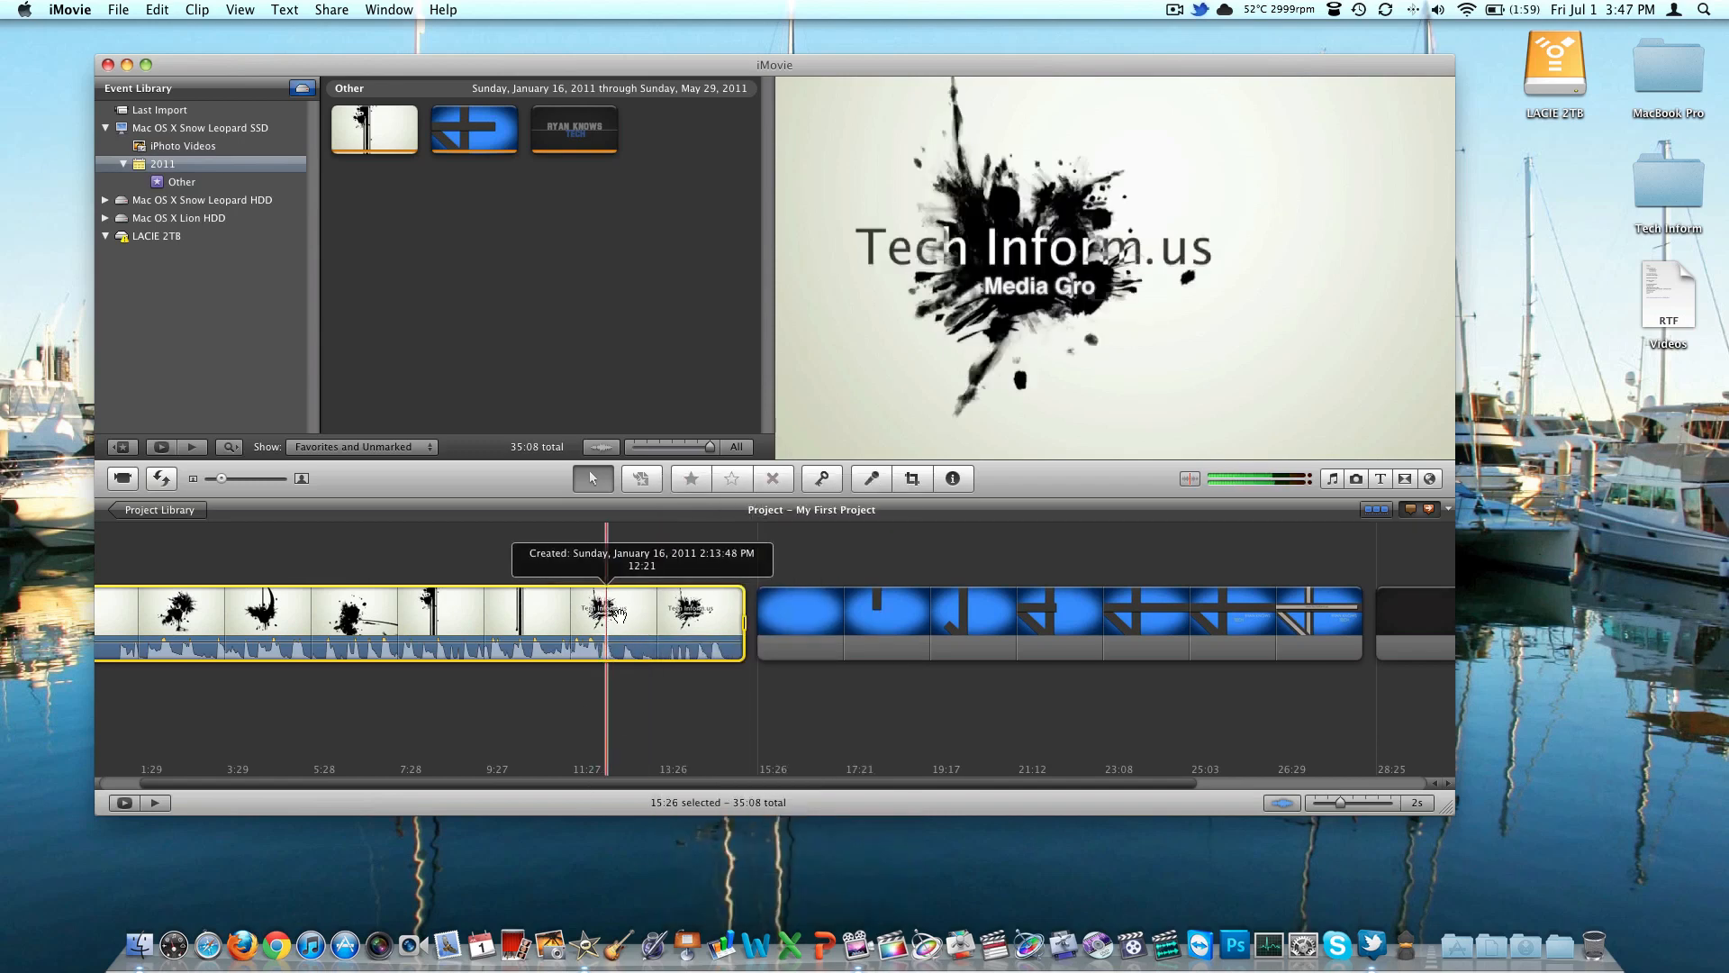
pyautogui.click(676, 618)
pyautogui.moveTo(652, 615); pyautogui.dragTo(715, 608)
pyautogui.press('Delete')
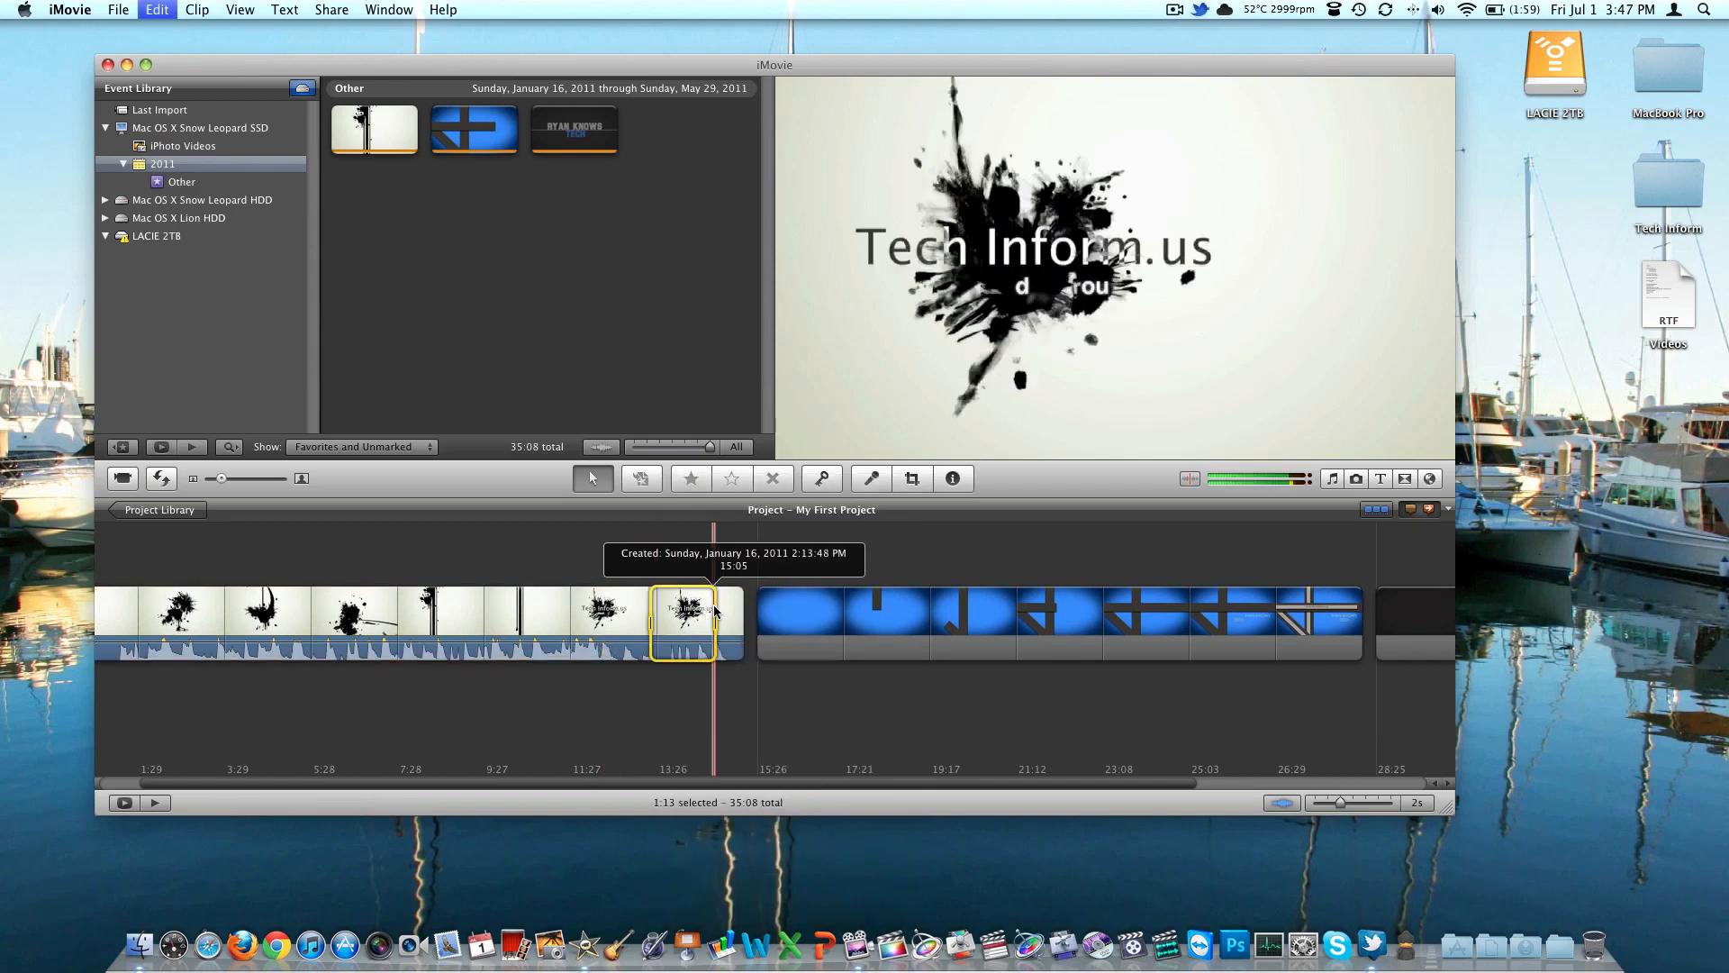
pyautogui.click(712, 606)
pyautogui.press('Delete')
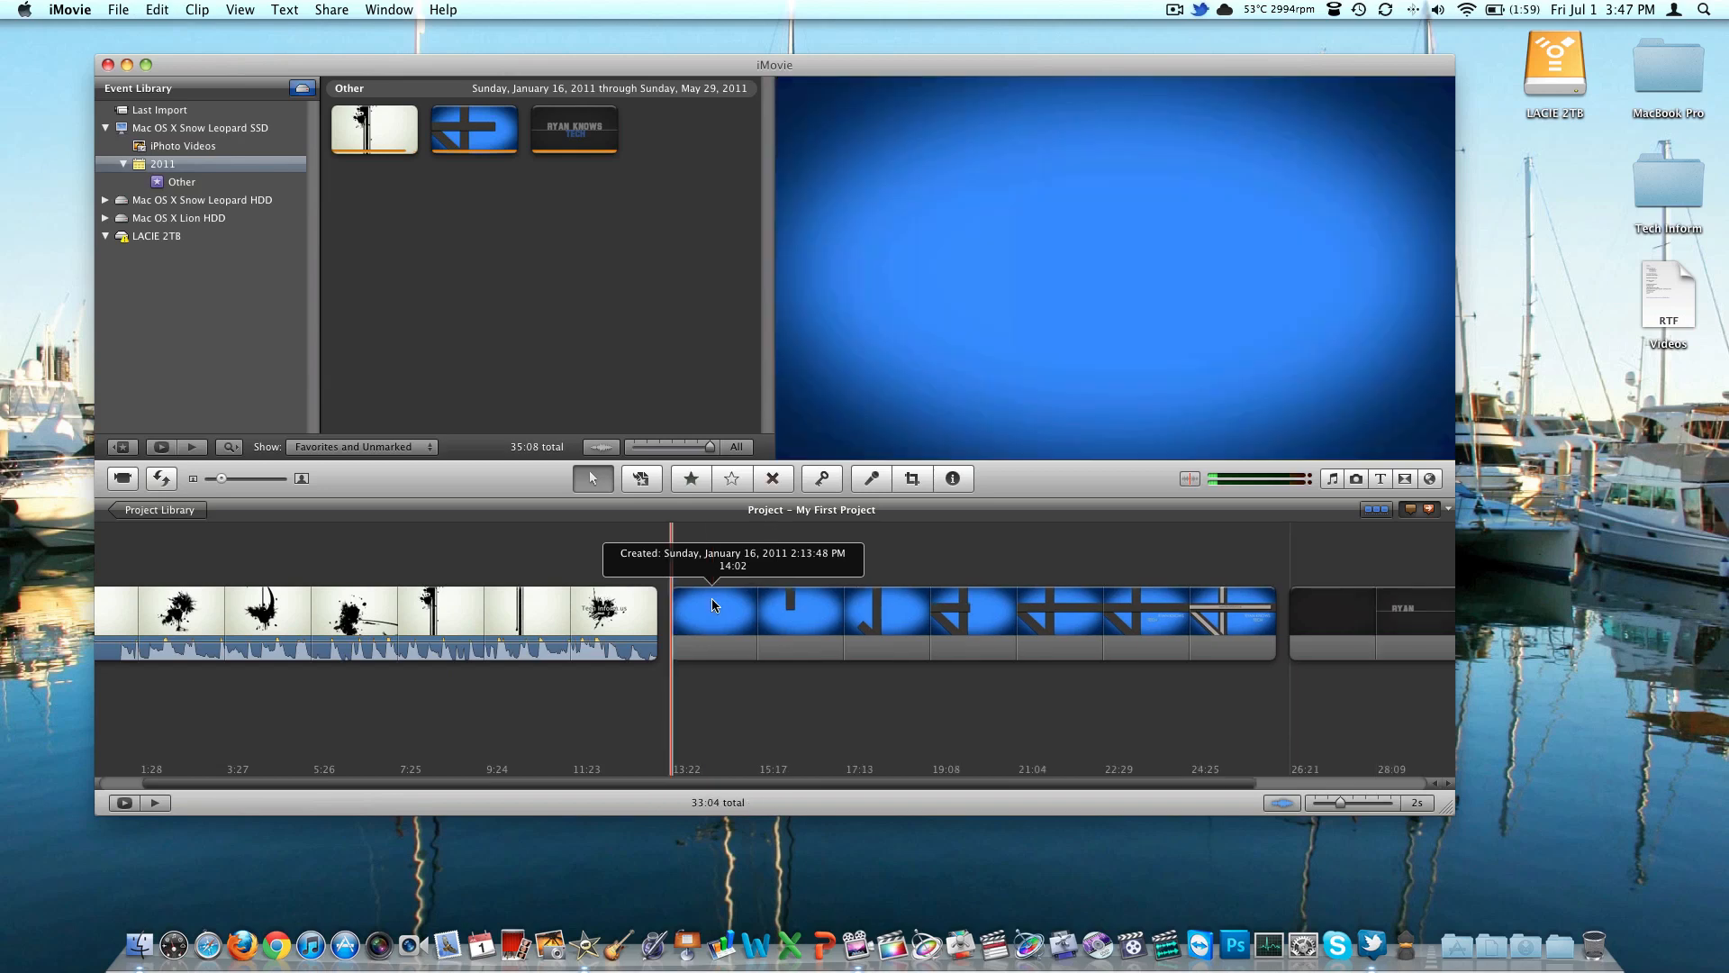
# Inspect the first clip's Clip and Video settings in the Inspector, leaving the values as they are
pyautogui.doubleClick(613, 612)
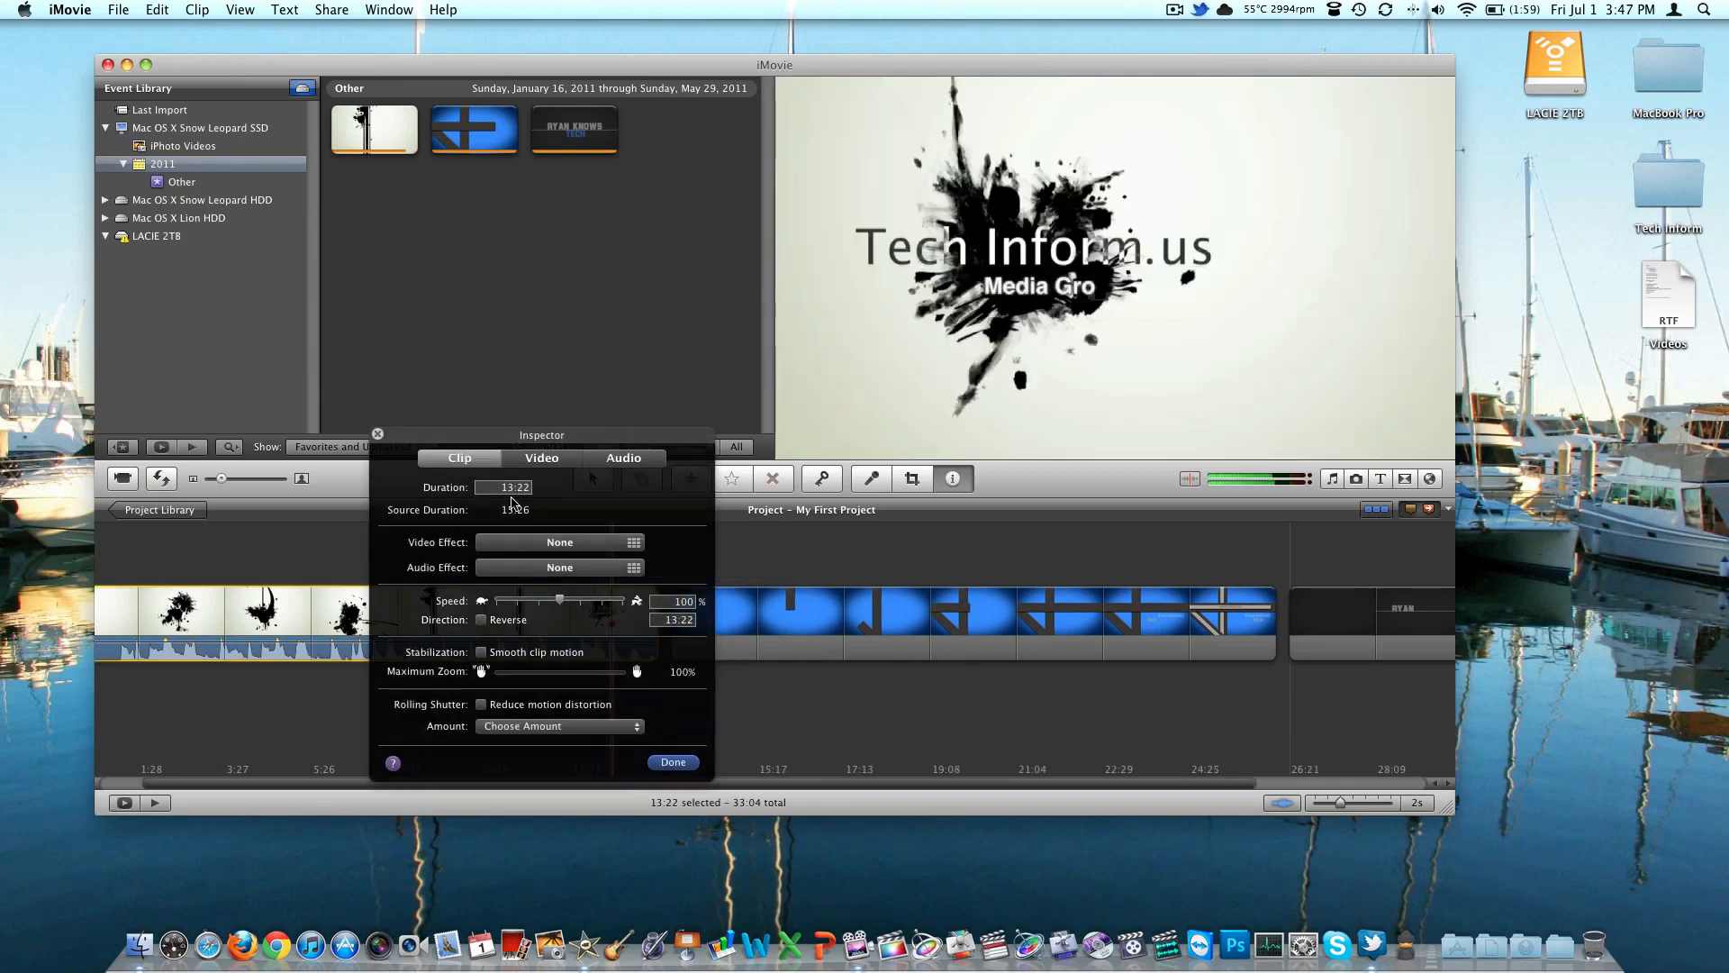
pyautogui.click(525, 460)
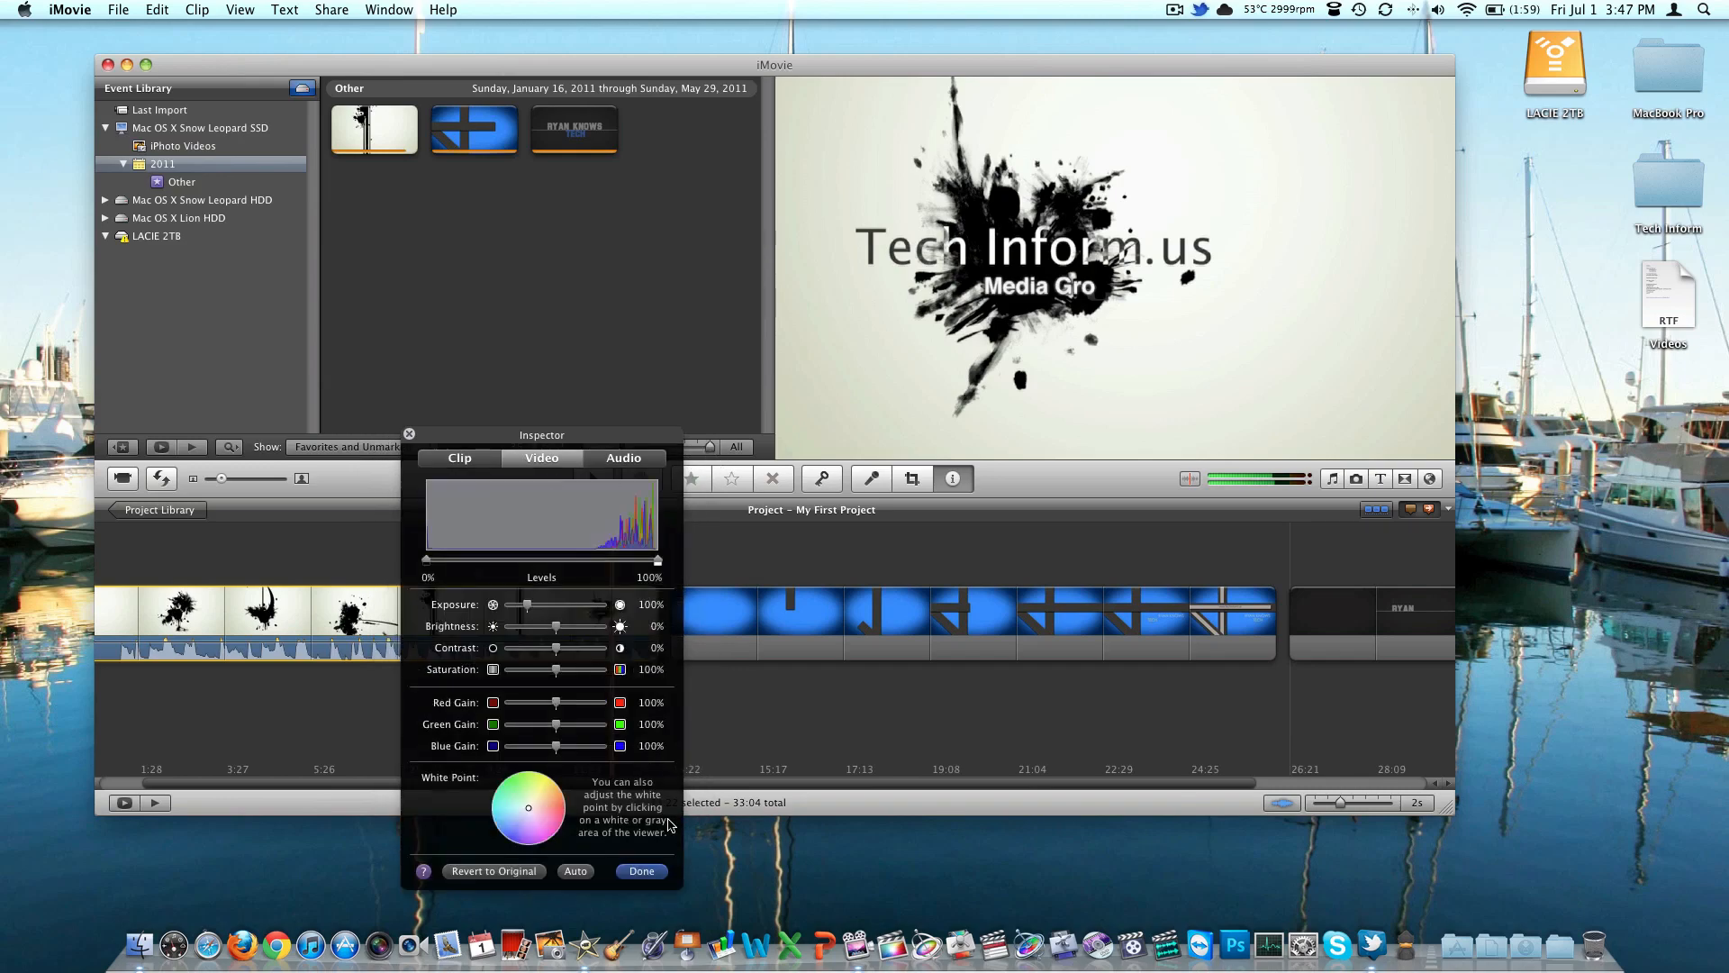
pyautogui.click(663, 870)
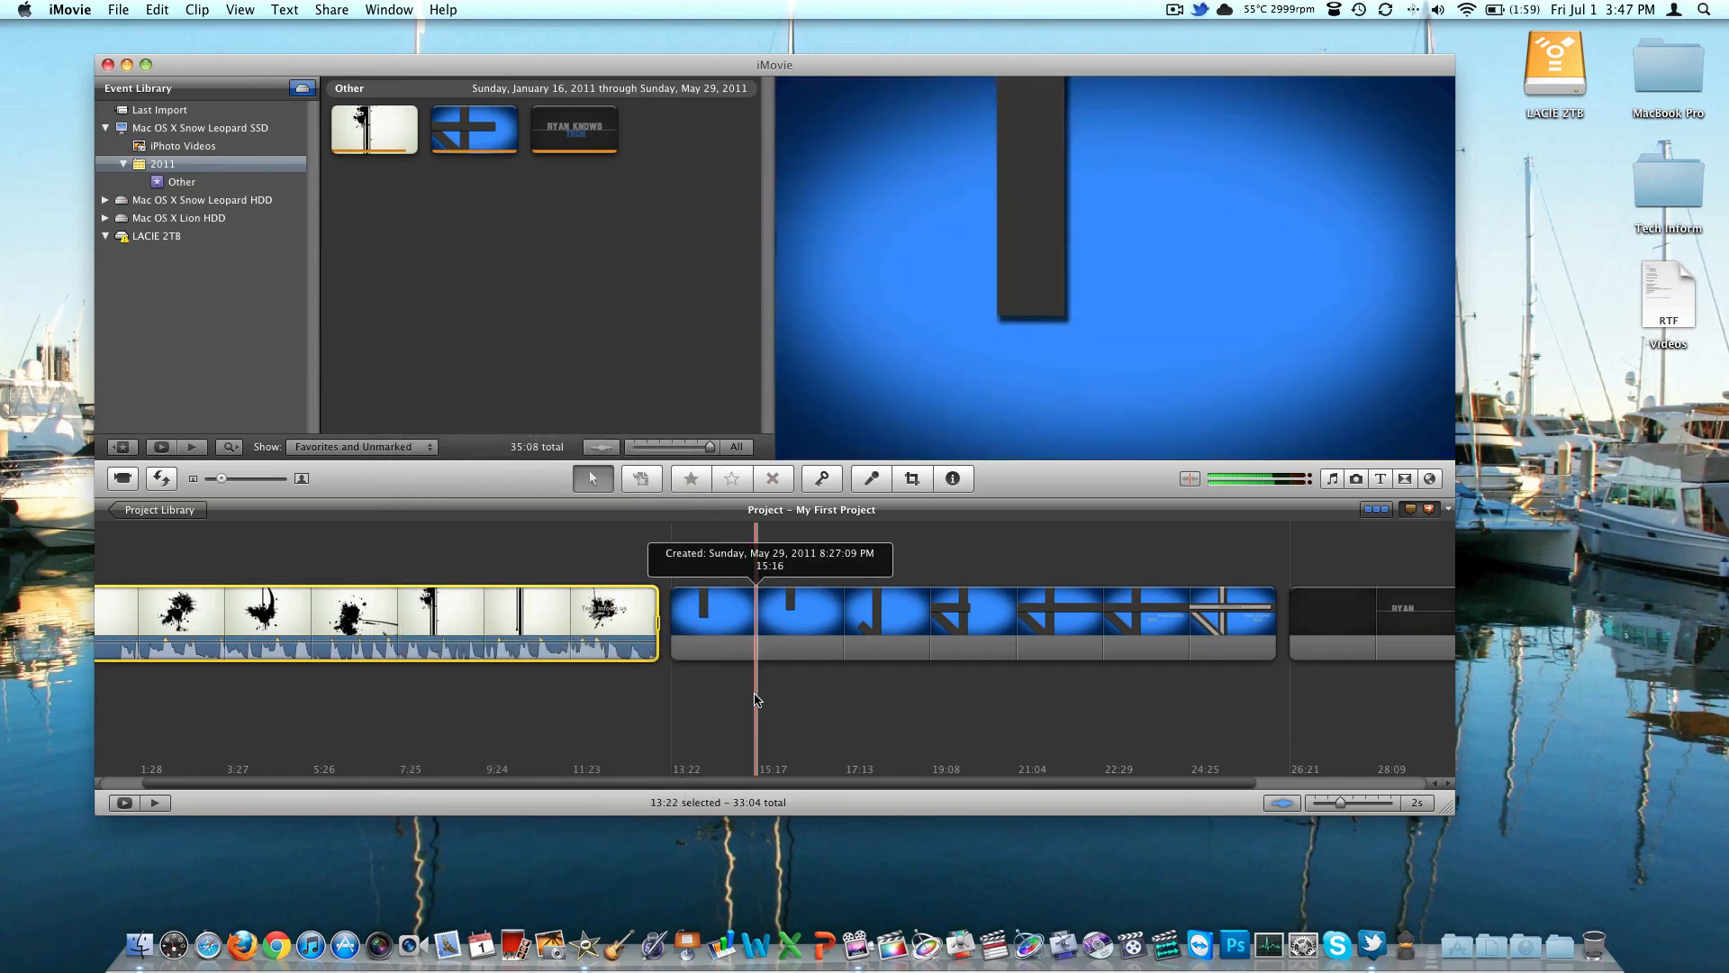
# Delete all clips from My First Project and quit iMovie
pyautogui.press('super+a')
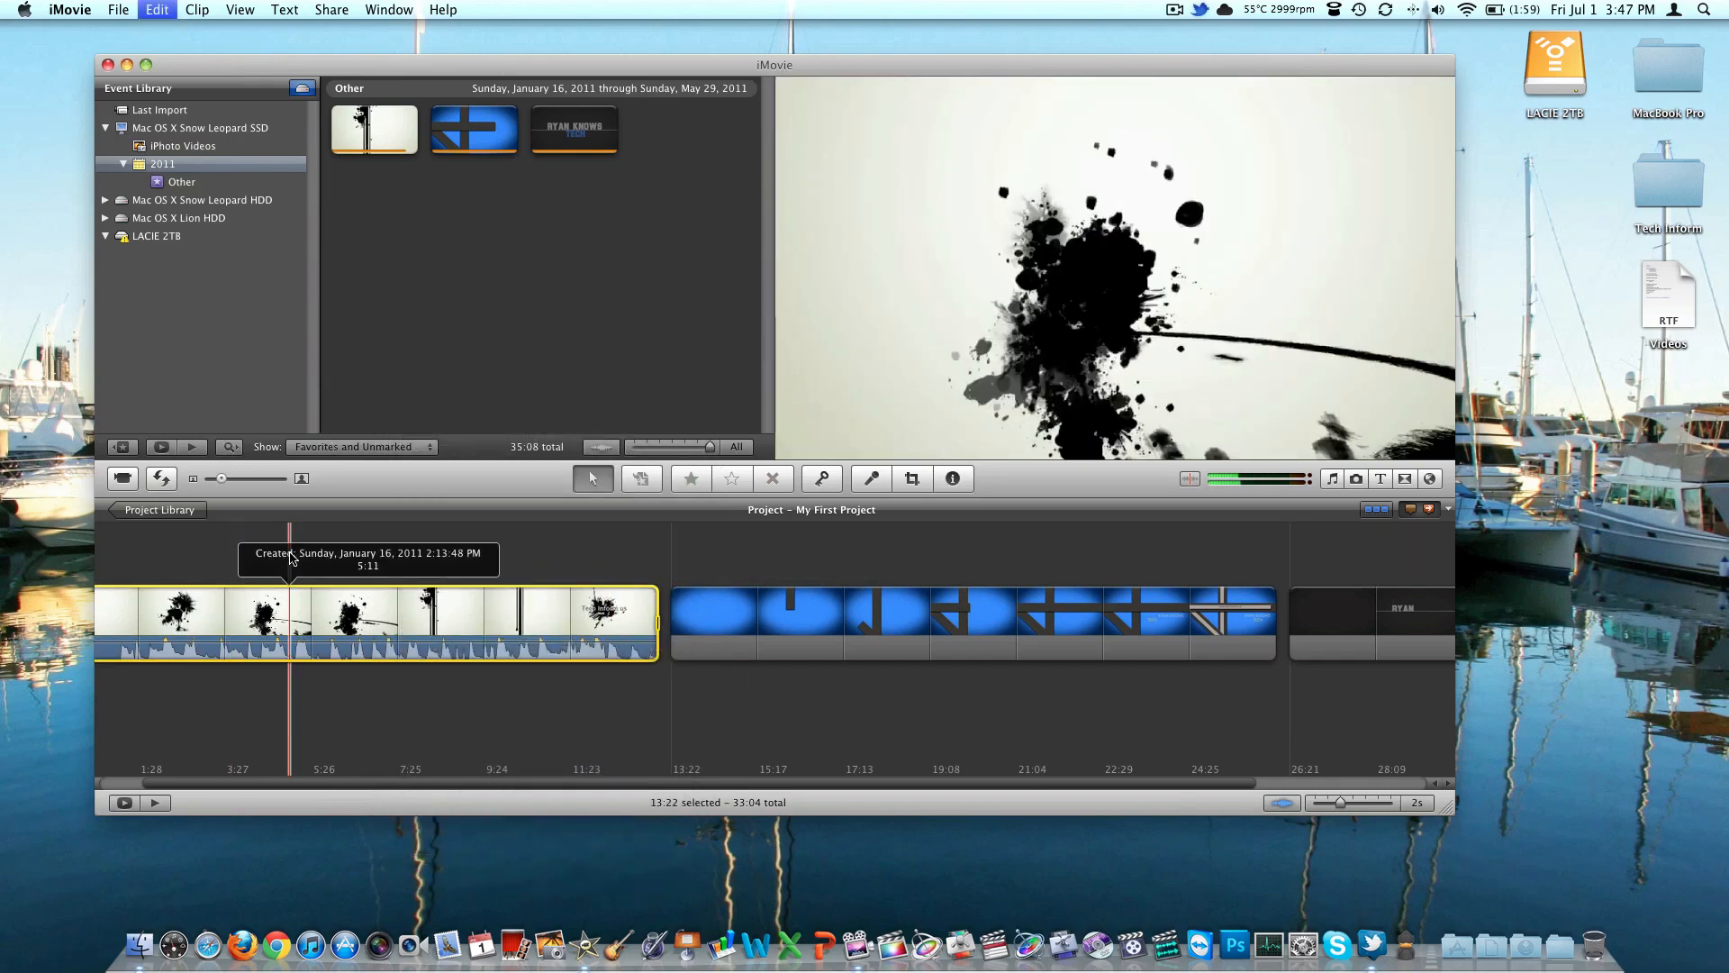
pyautogui.press('Delete')
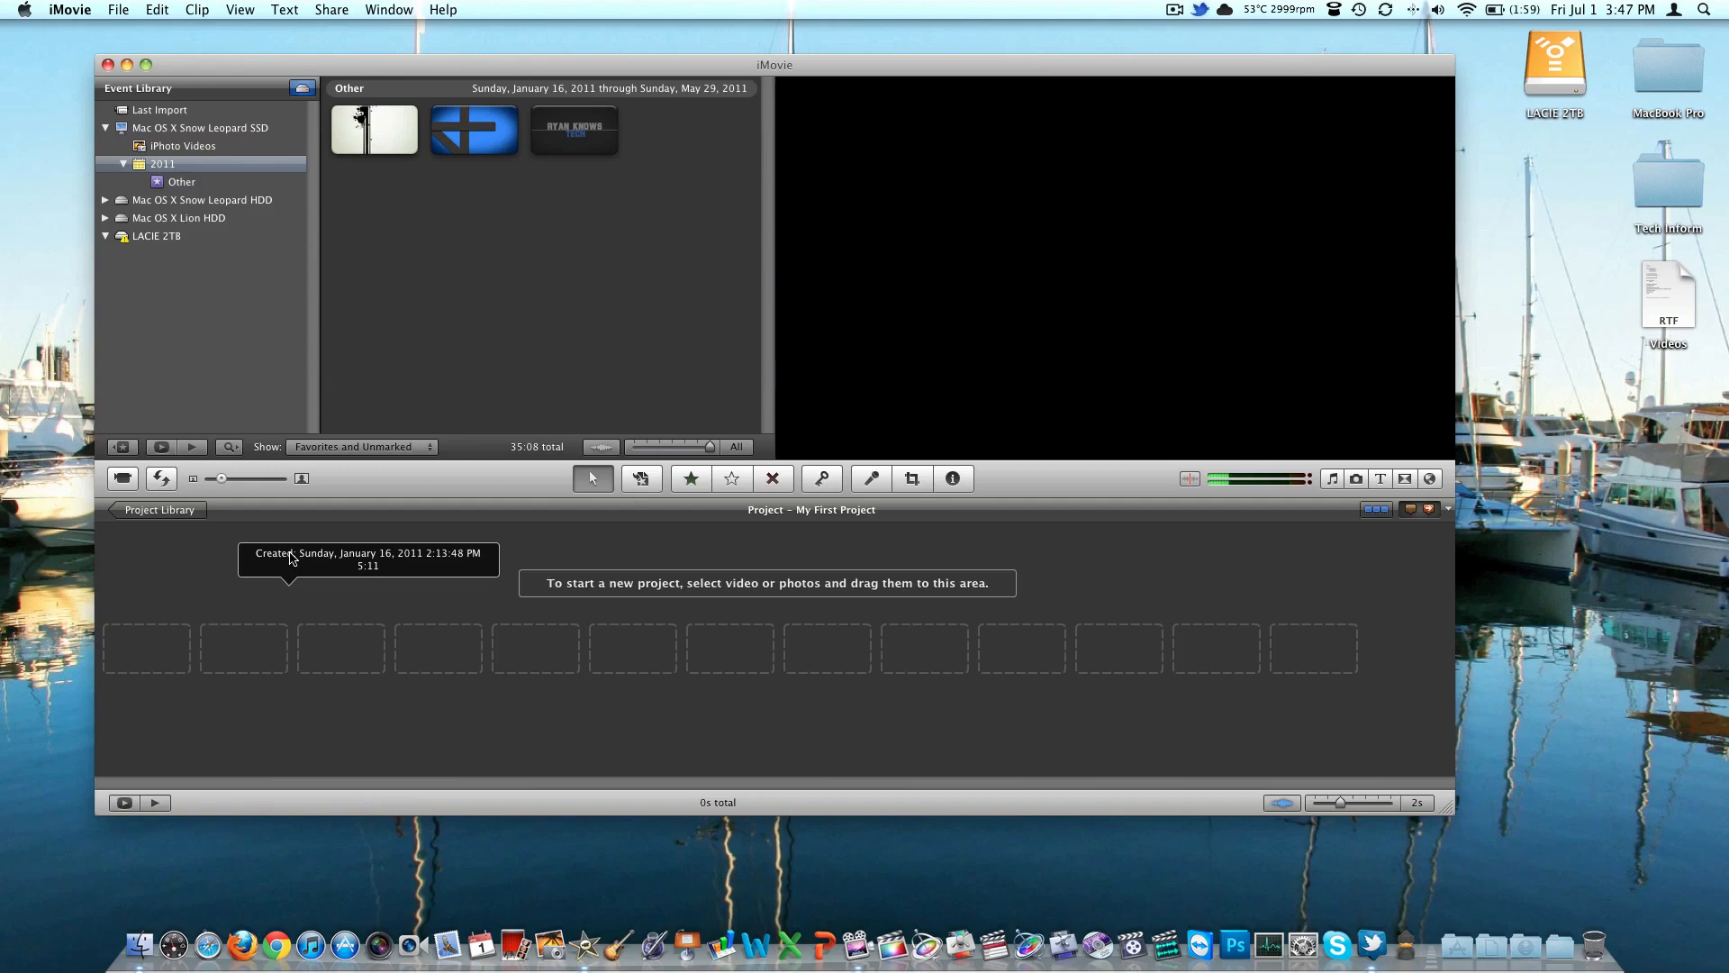
pyautogui.press('super+q')
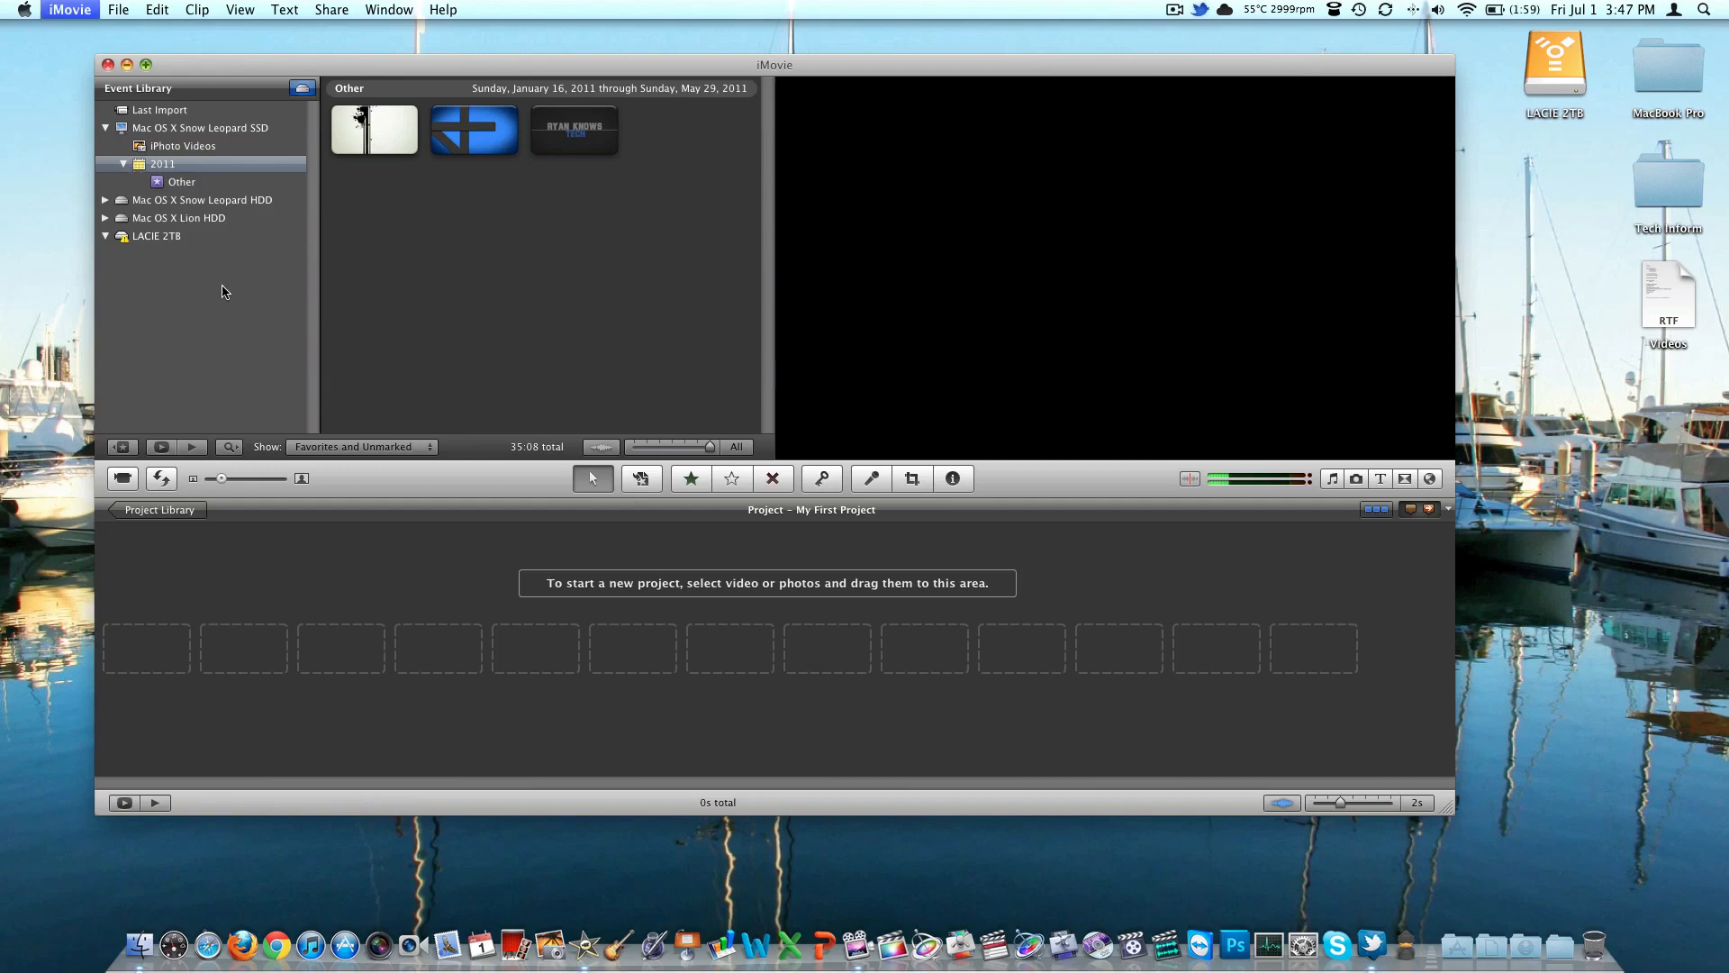
# Switch to Final Cut Pro X, view the Daily Vlog project's properties, and skim the TI 2 clip in the Intros event
pyautogui.click(892, 944)
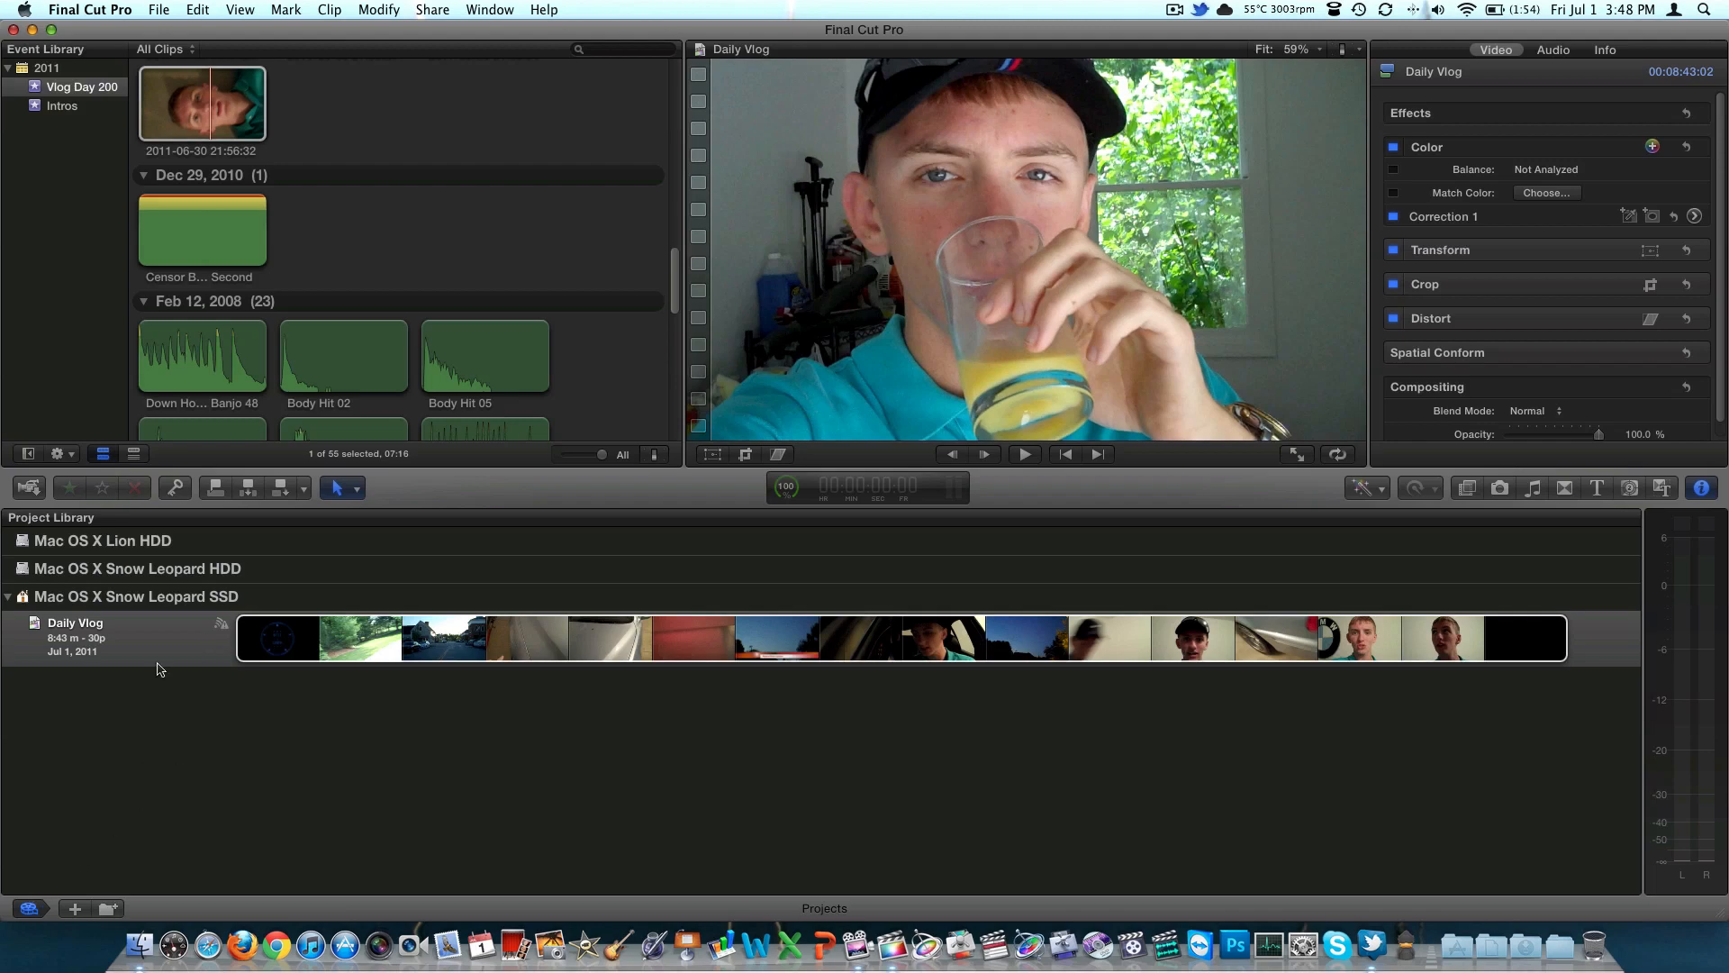
pyautogui.click(522, 631)
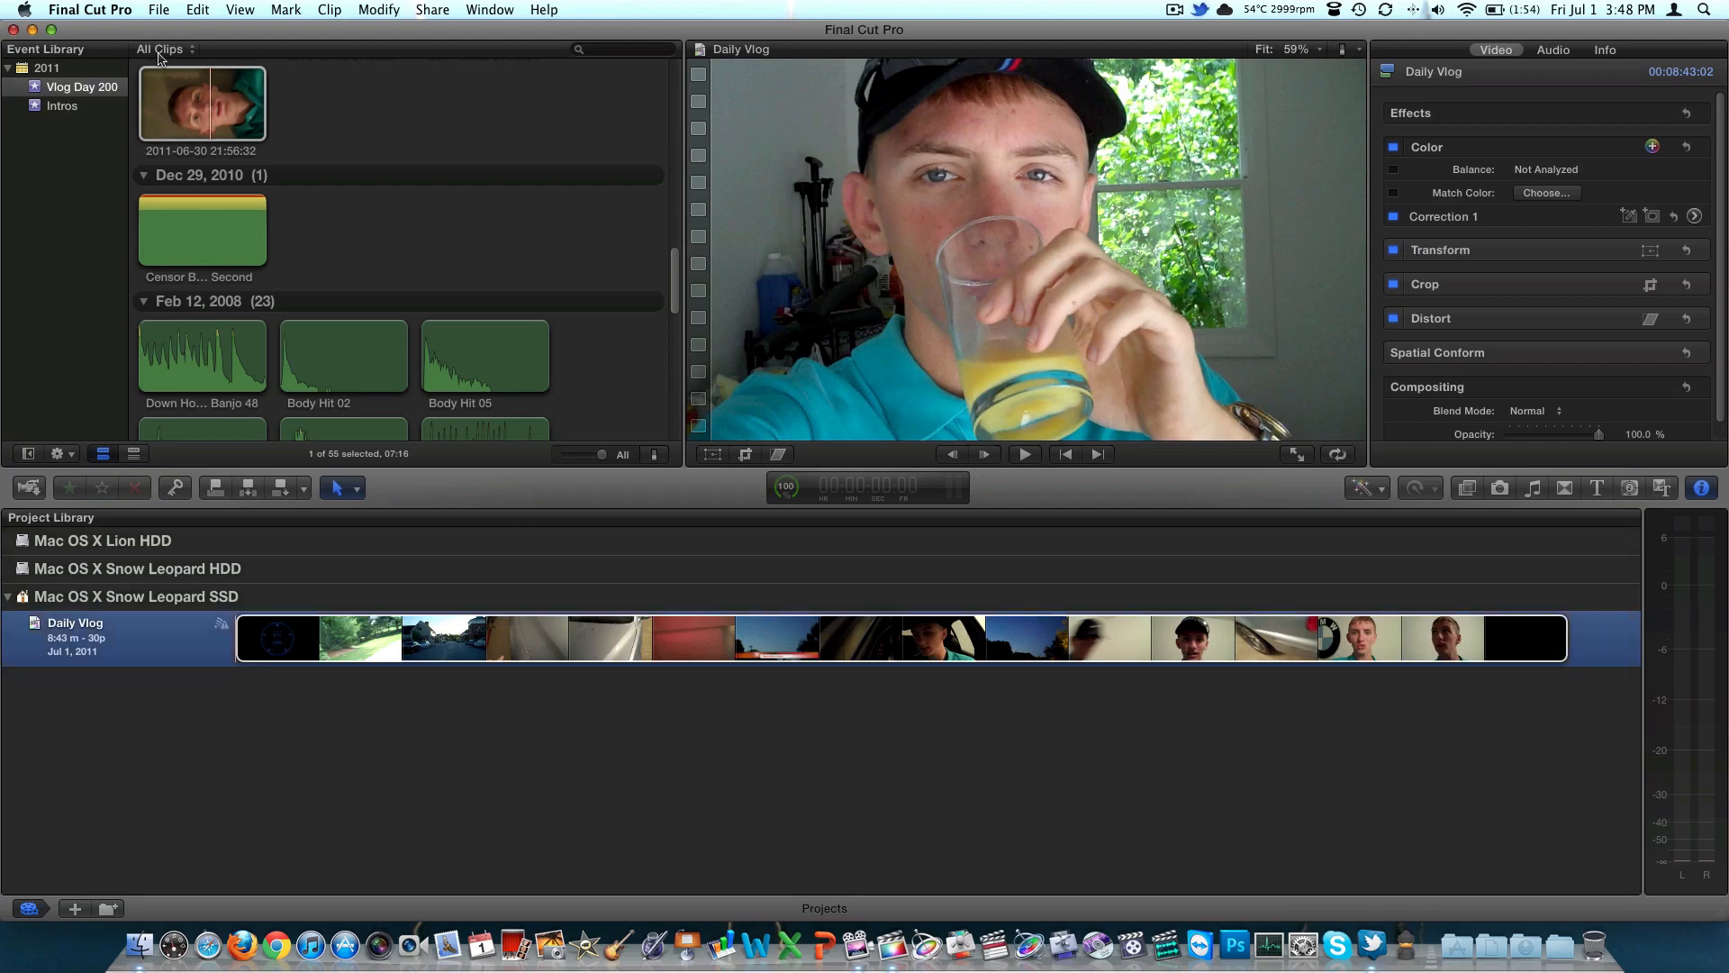
pyautogui.click(54, 90)
pyautogui.click(87, 107)
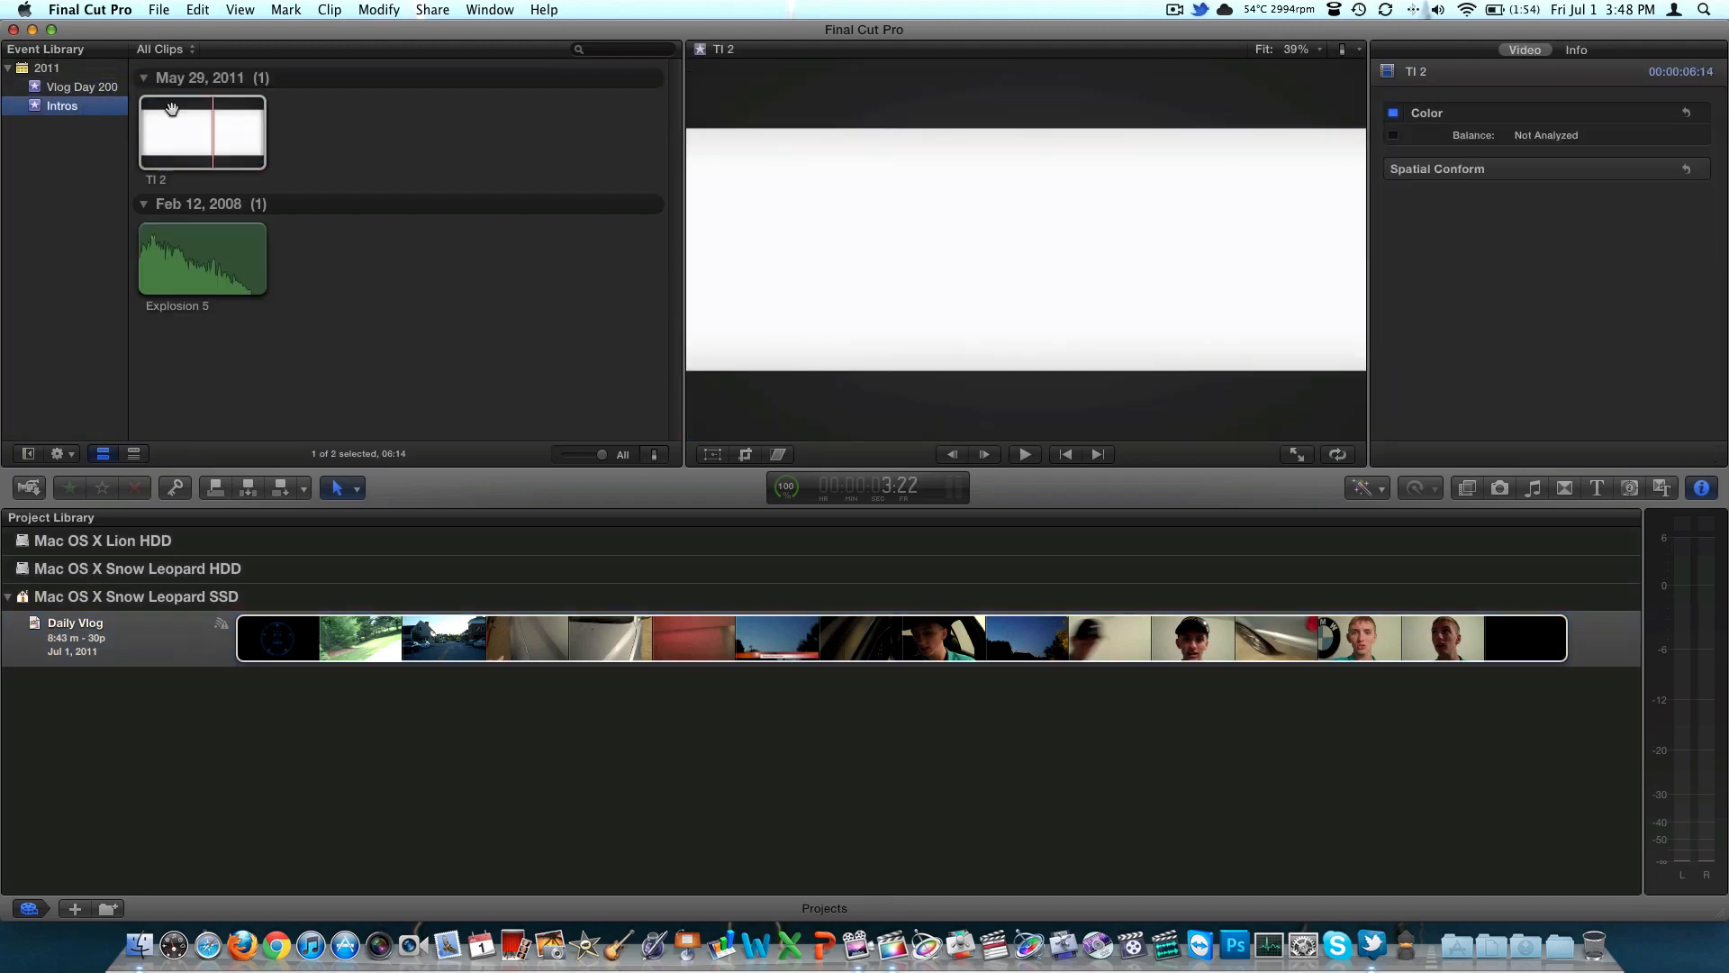
pyautogui.click(368, 142)
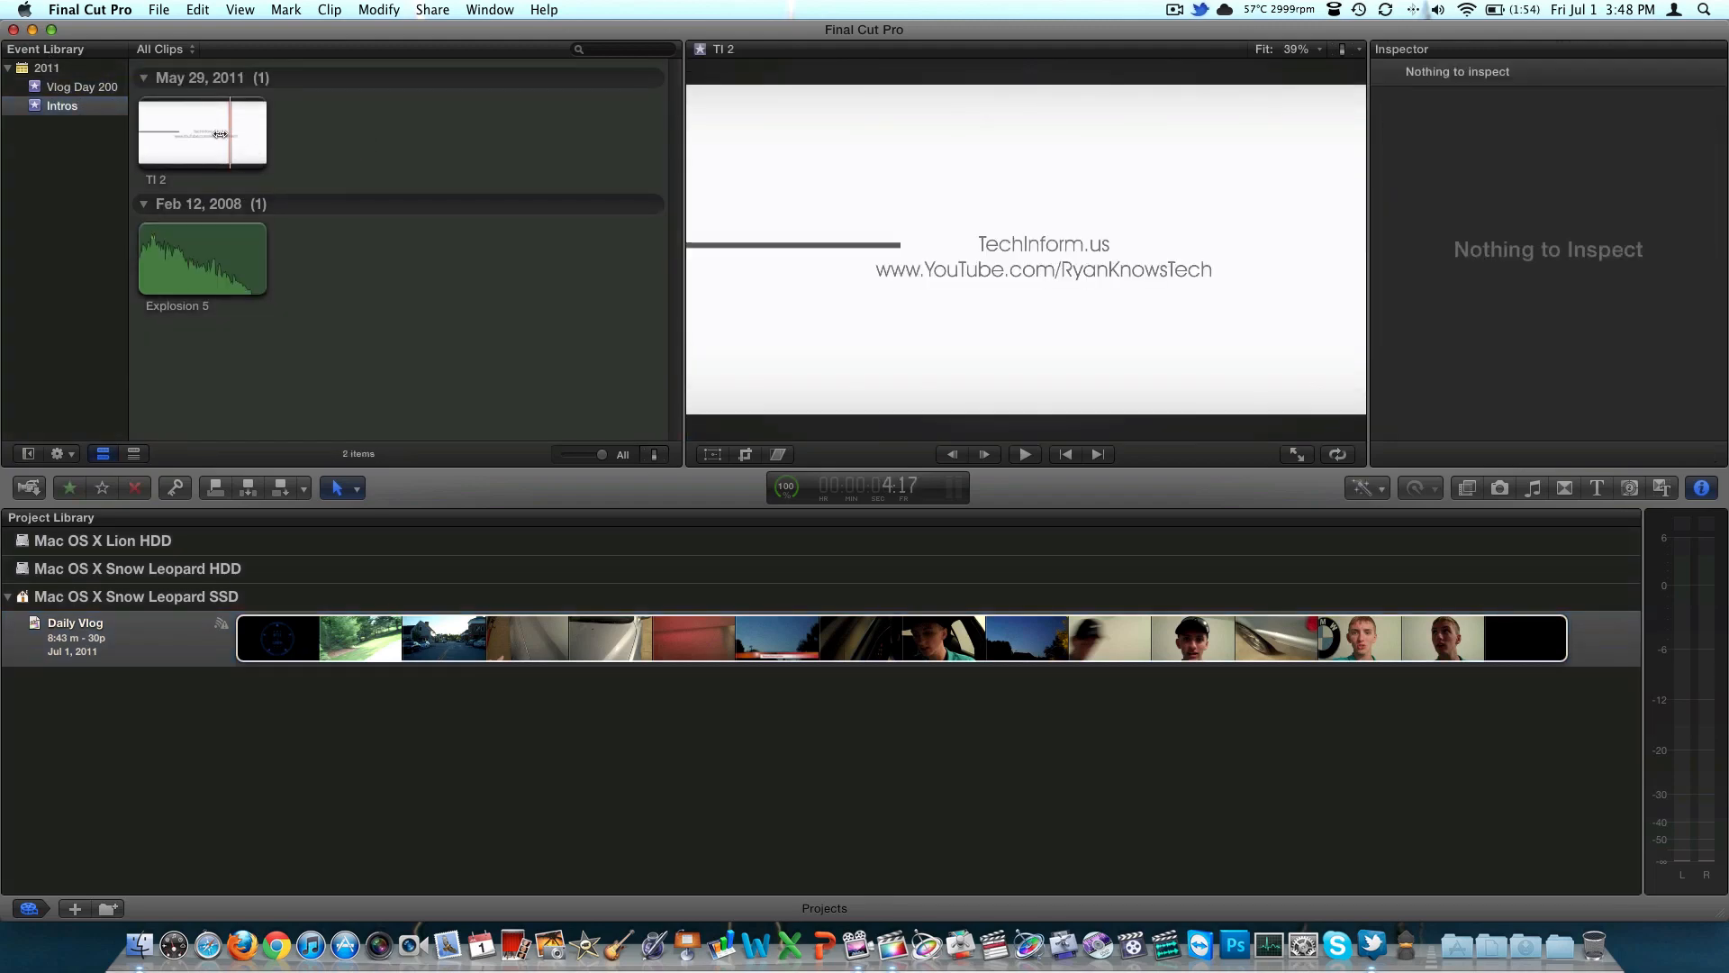
pyautogui.moveTo(230, 135); pyautogui.dragTo(201, 134)
# Browse the clips in the Vlog Day 200 event and open the Daily Vlog project in the timeline
pyautogui.click(45, 88)
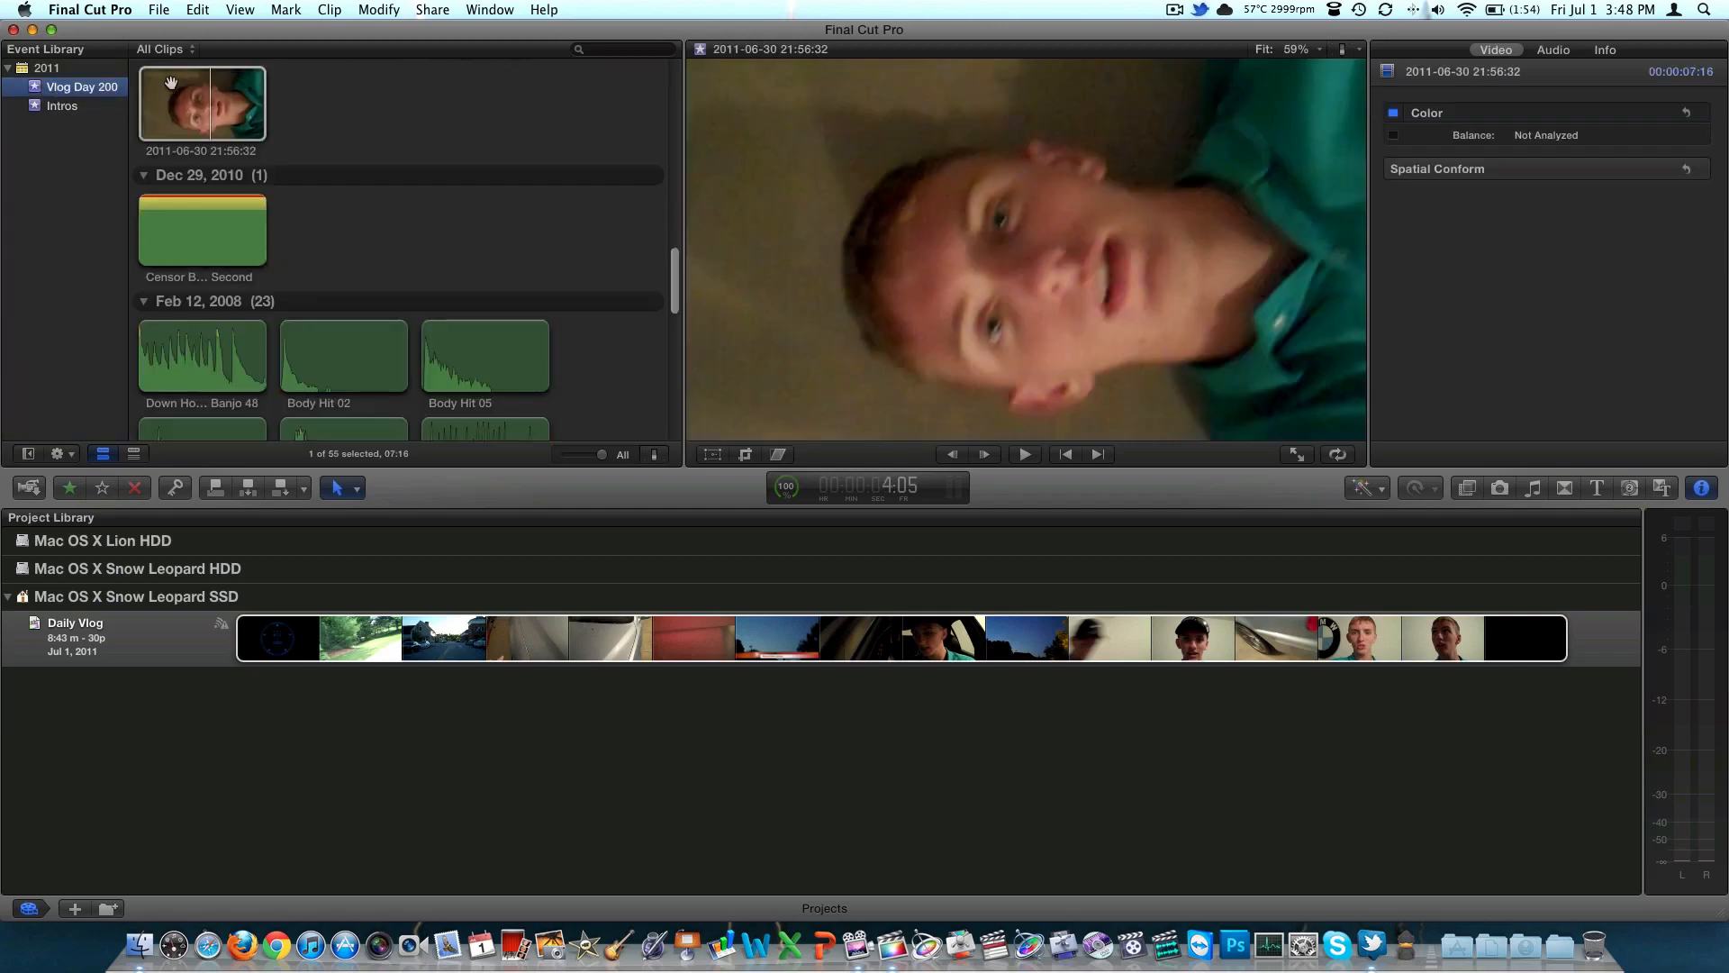
pyautogui.scroll(-10, 294, 121)
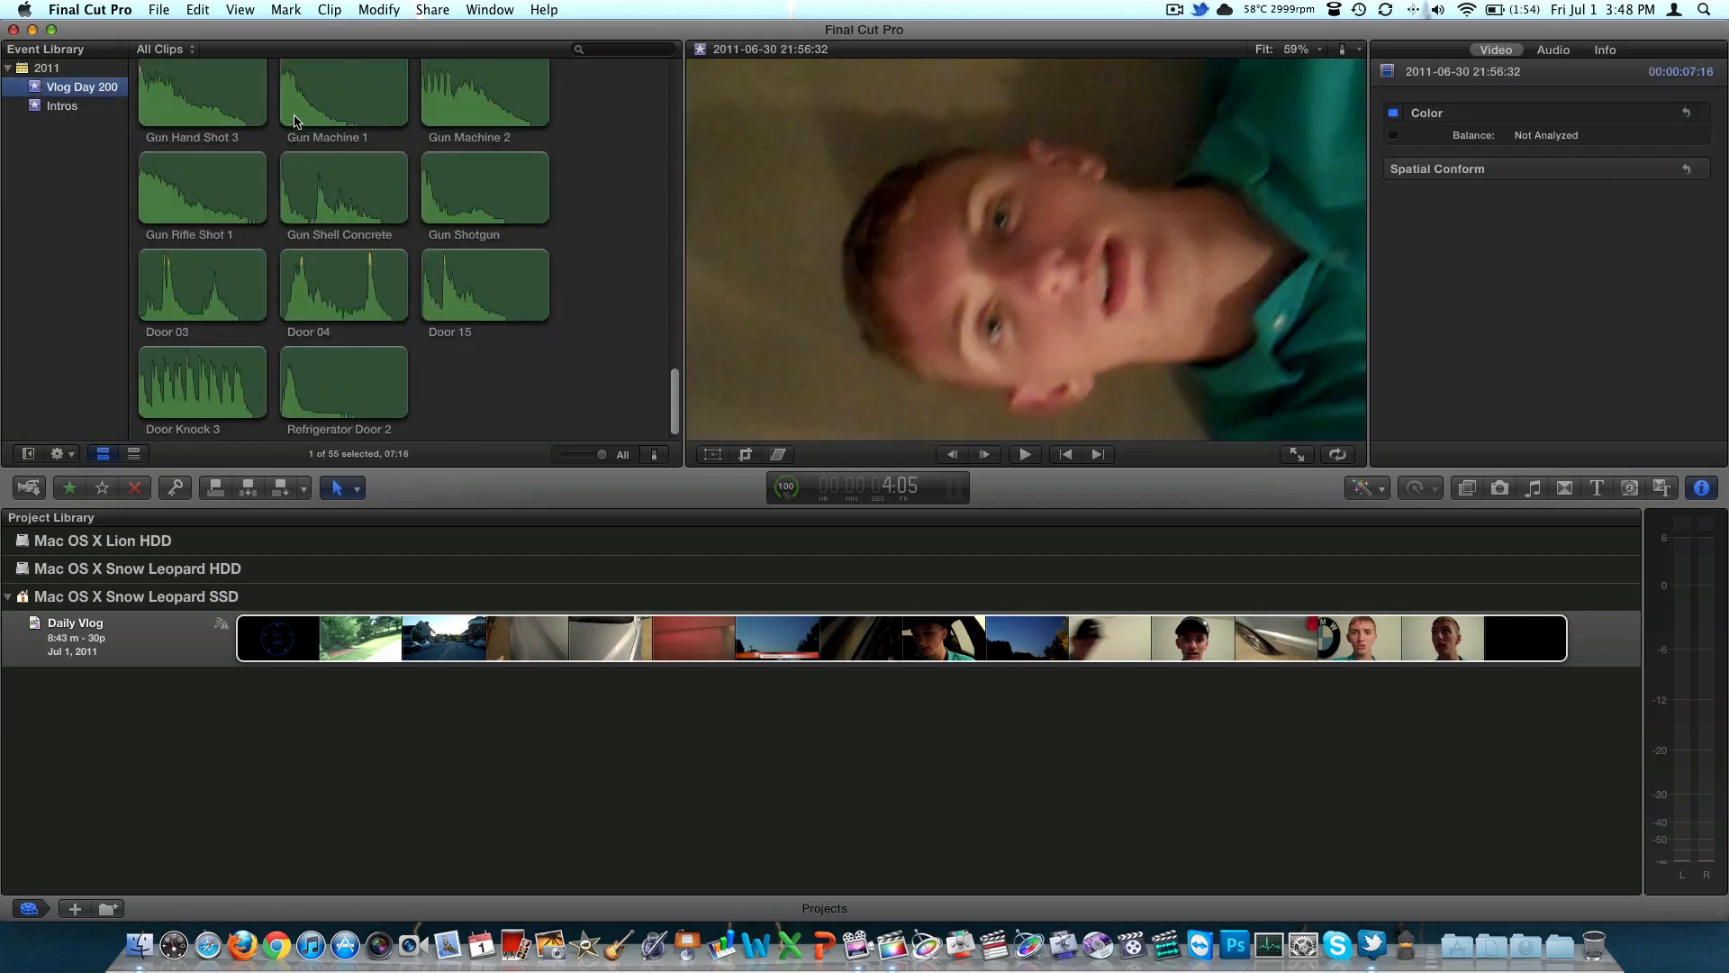
pyautogui.scroll(20, 294, 121)
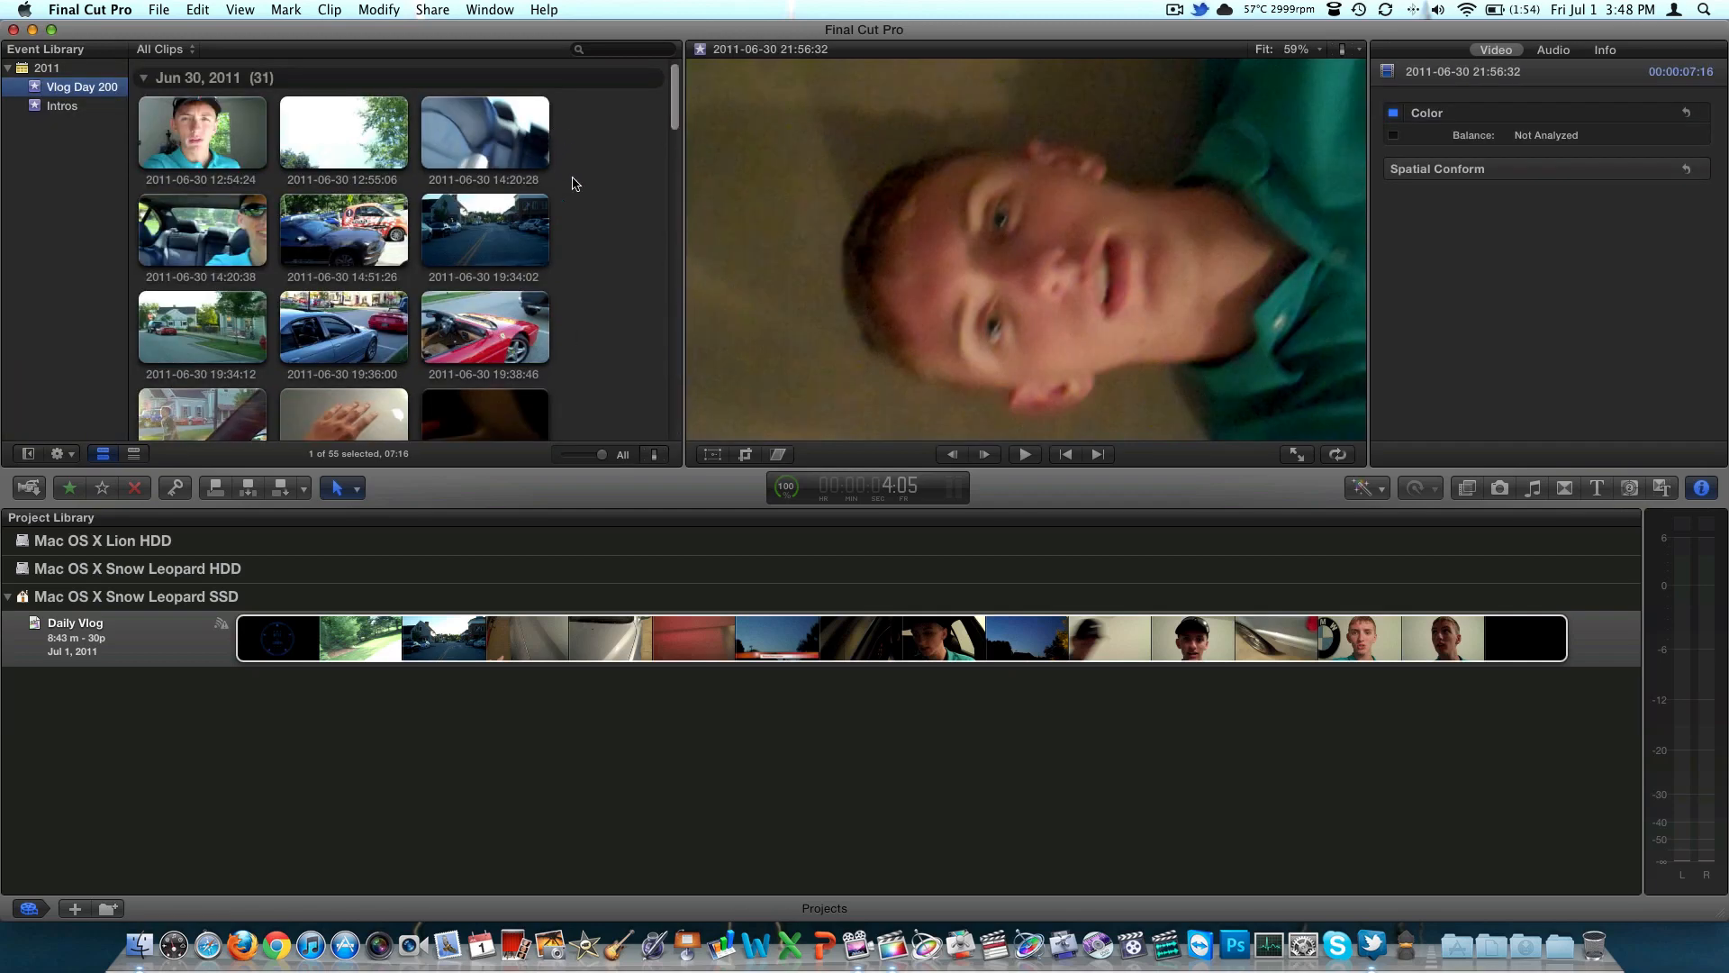
pyautogui.click(178, 632)
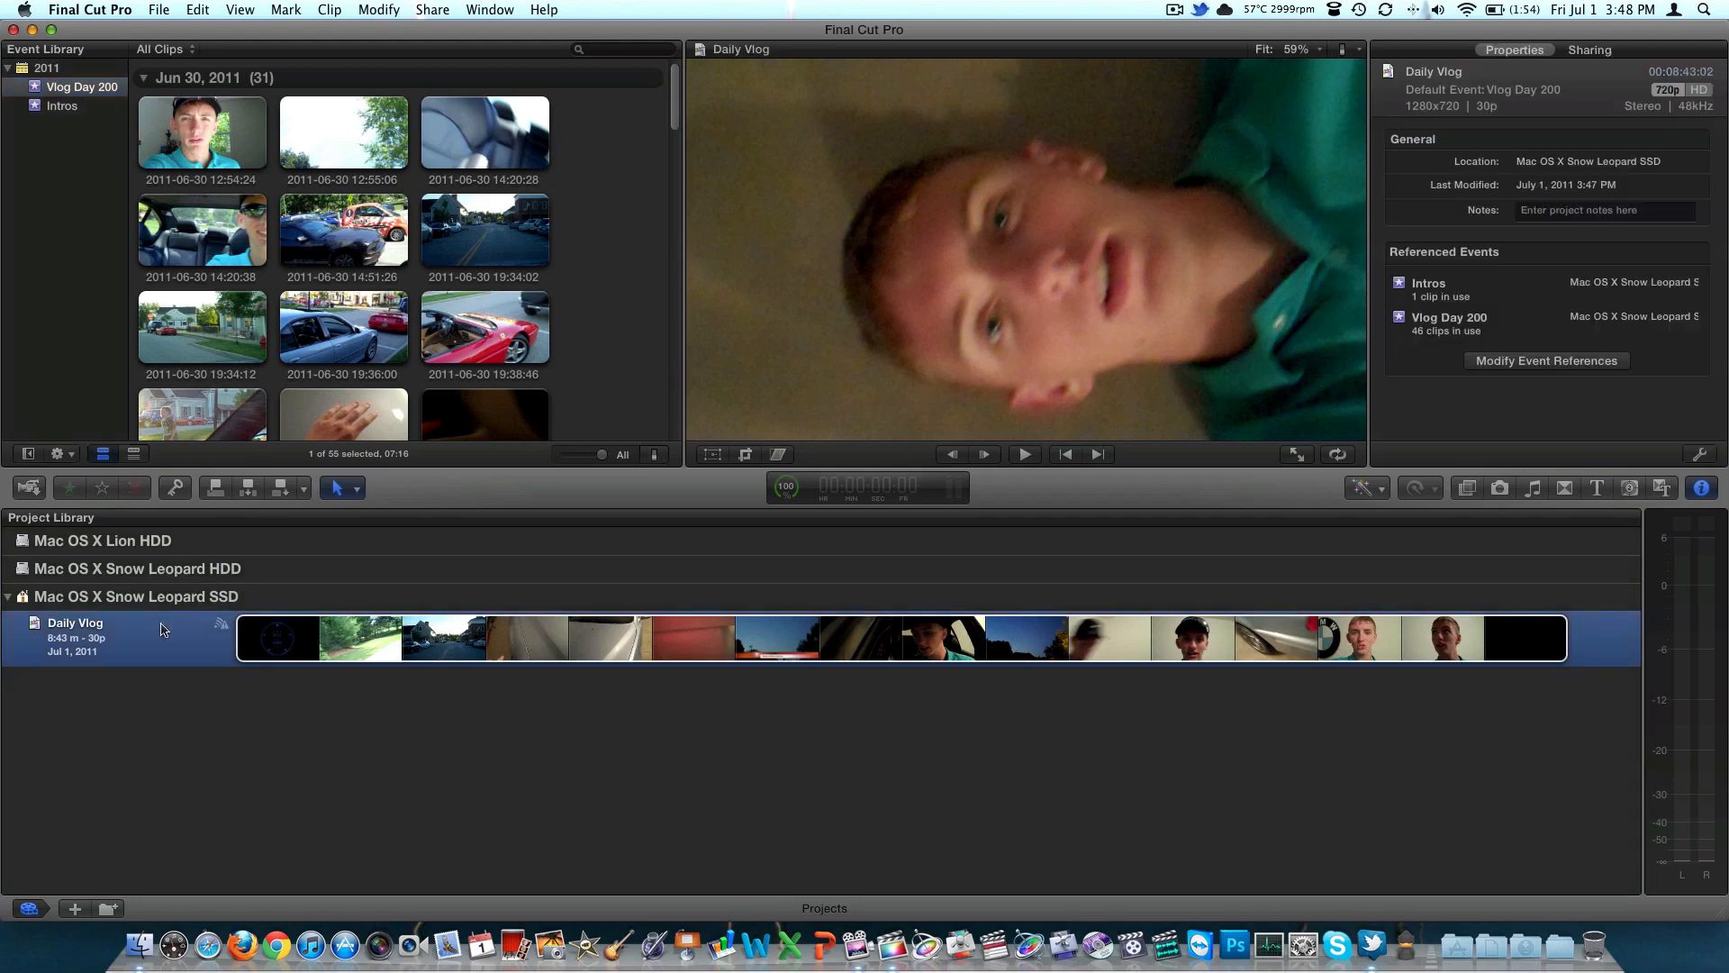
pyautogui.doubleClick(164, 627)
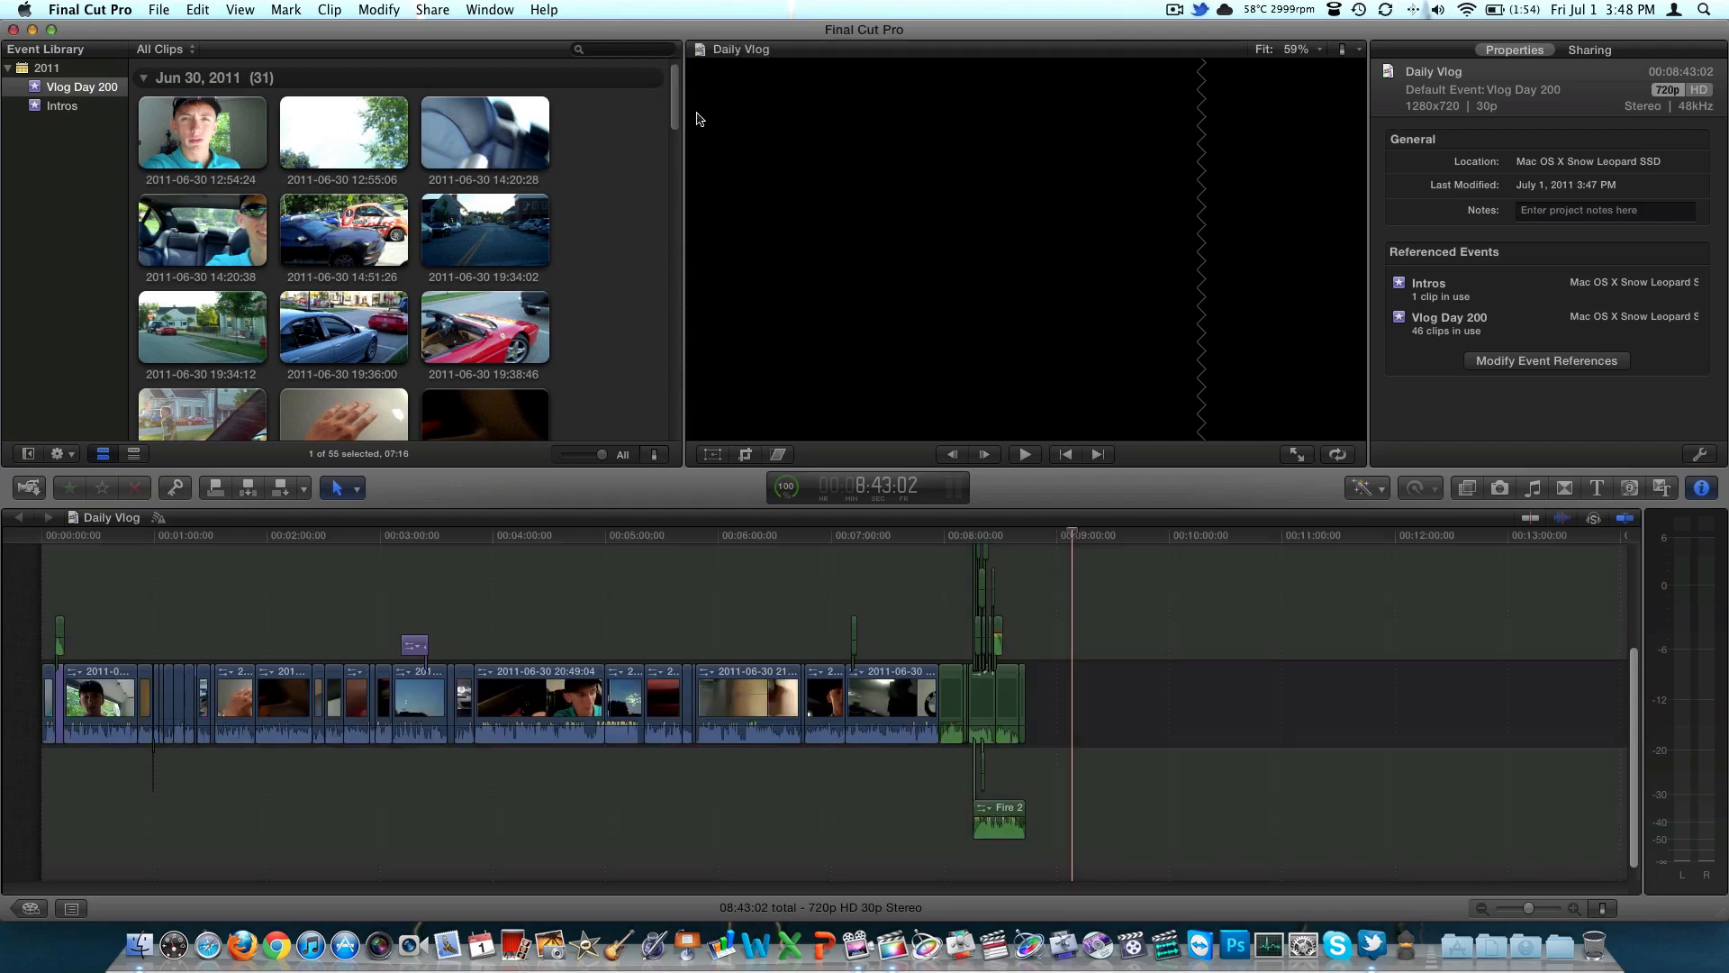
# Switch to Activity Monitor, sort the processes by Real Mem, and select the Final Cut Pro process
pyautogui.click(1280, 963)
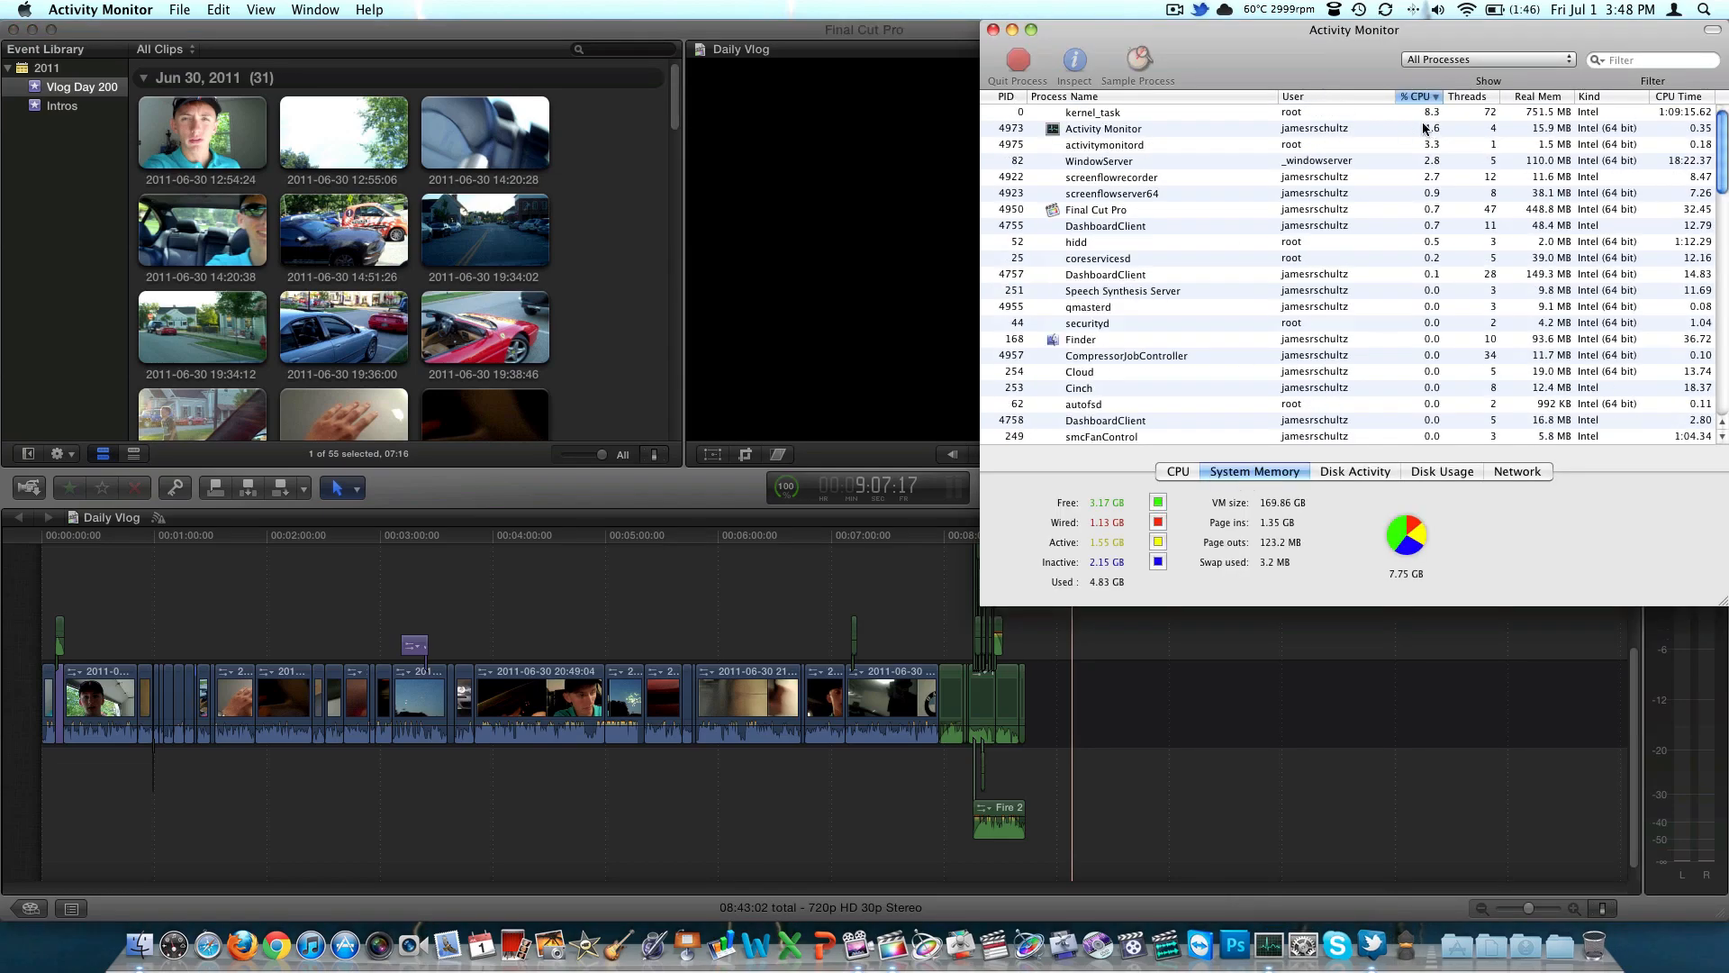
pyautogui.click(1541, 96)
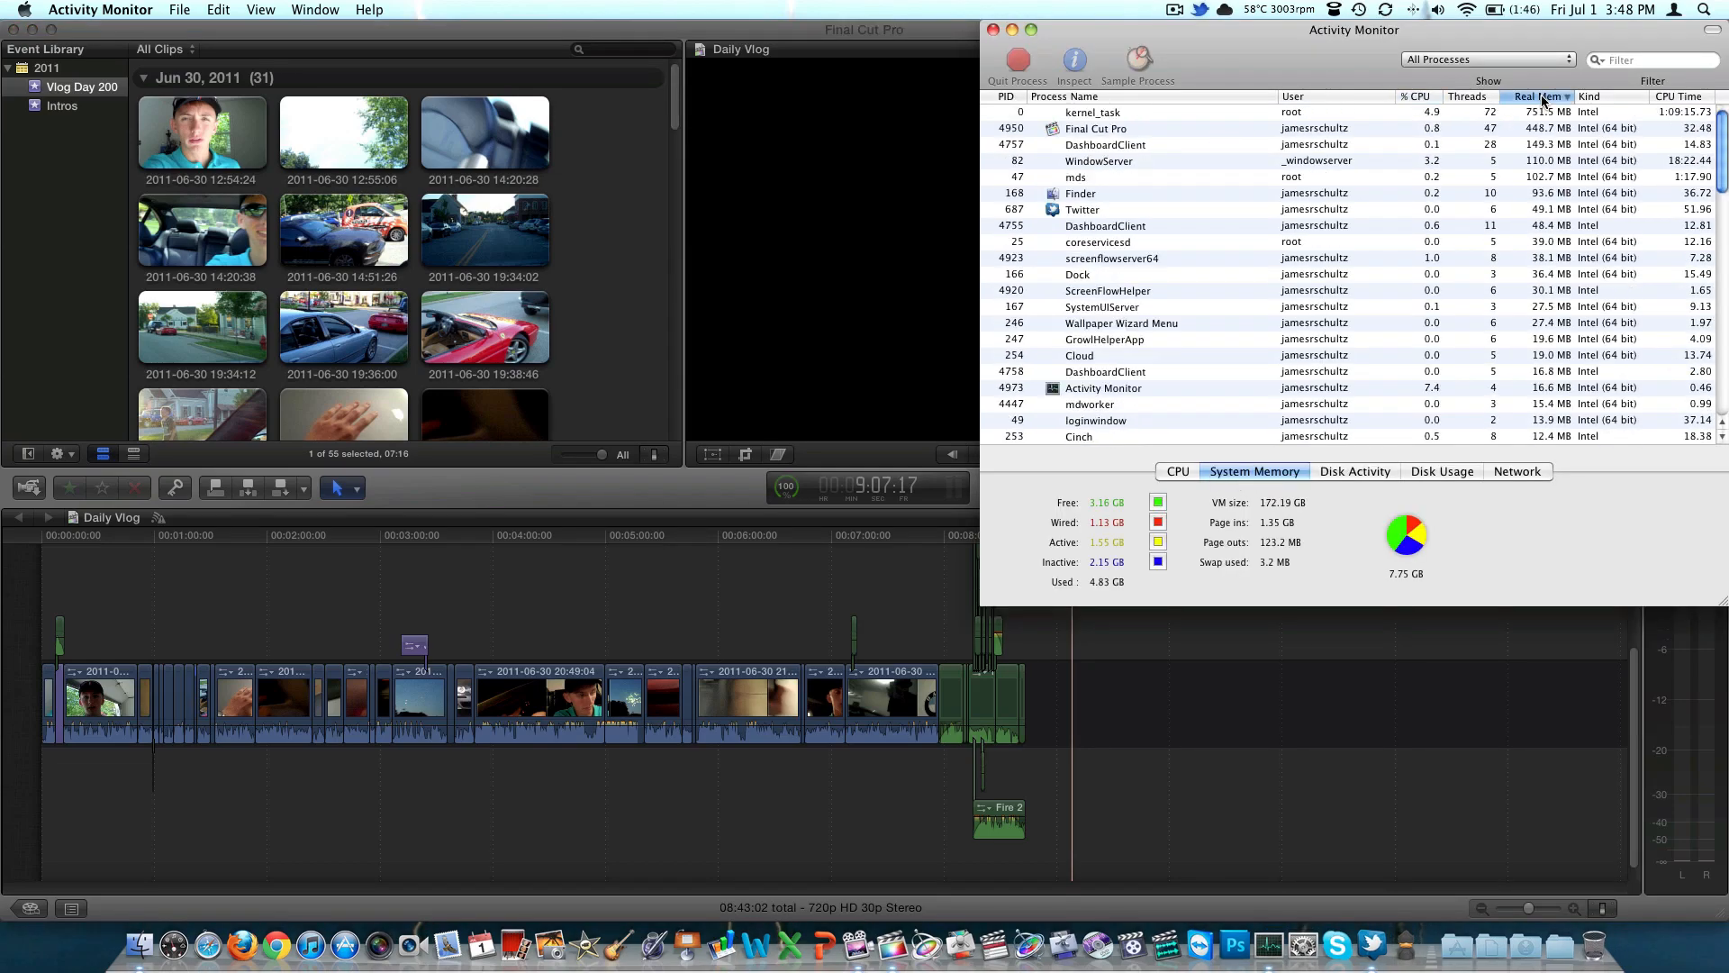
pyautogui.click(1349, 128)
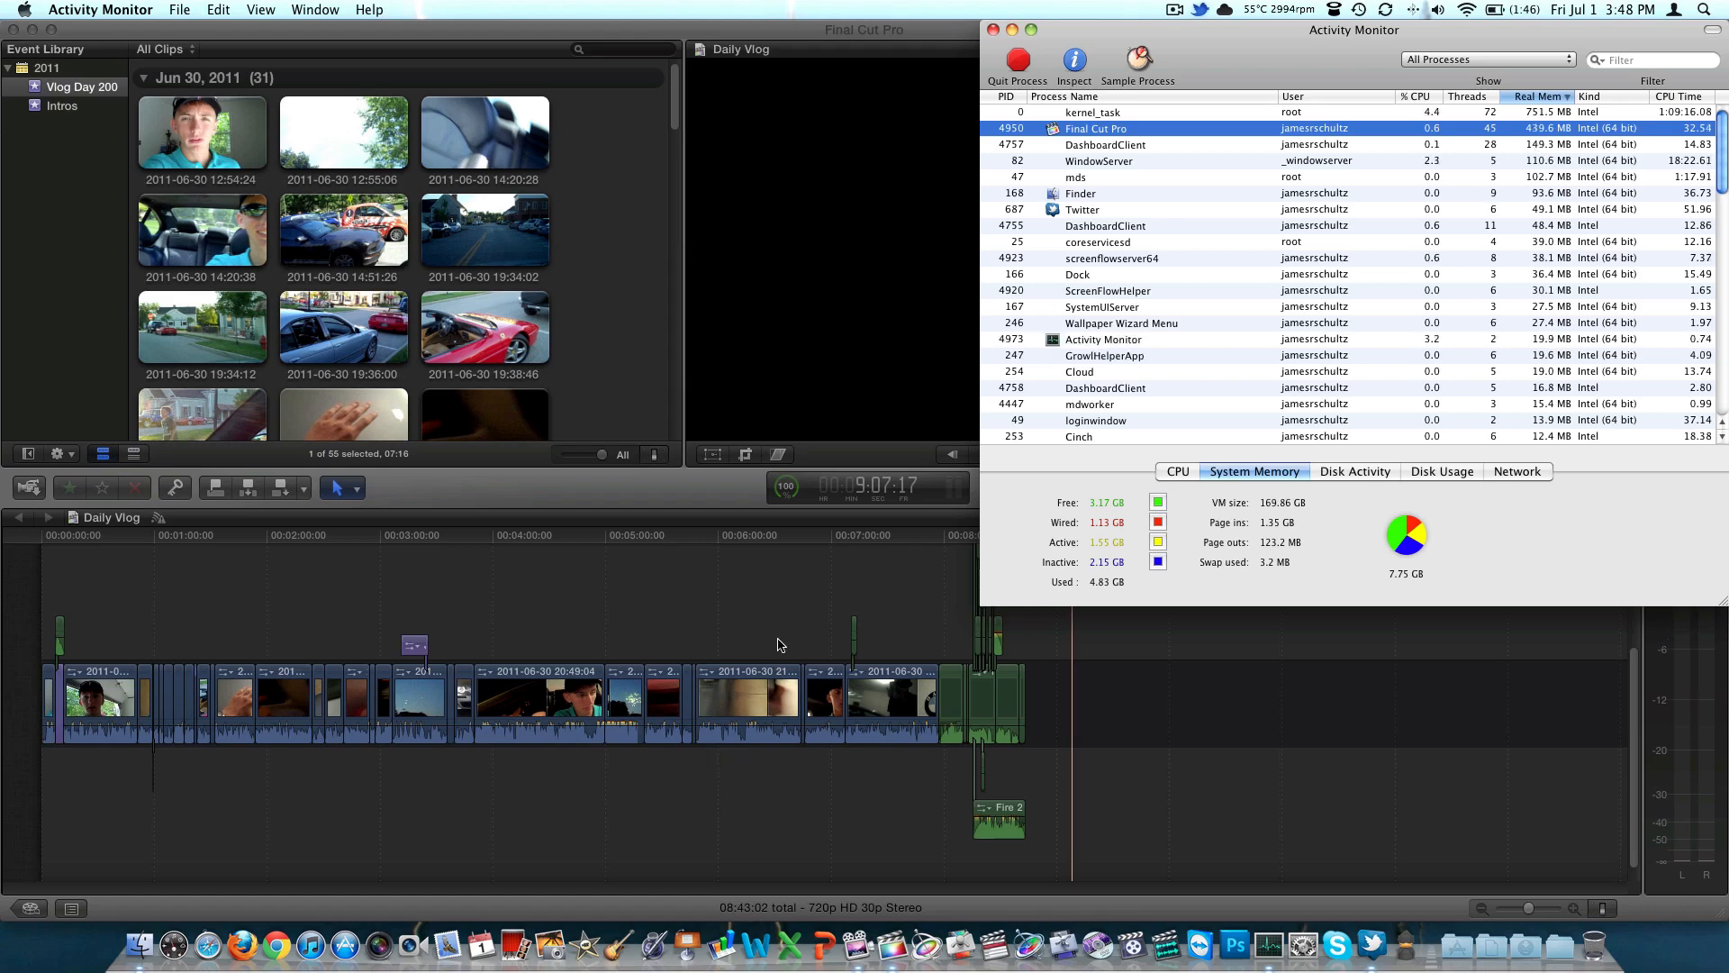
# Show the CPU usage details and open the CPU History window
pyautogui.click(1176, 472)
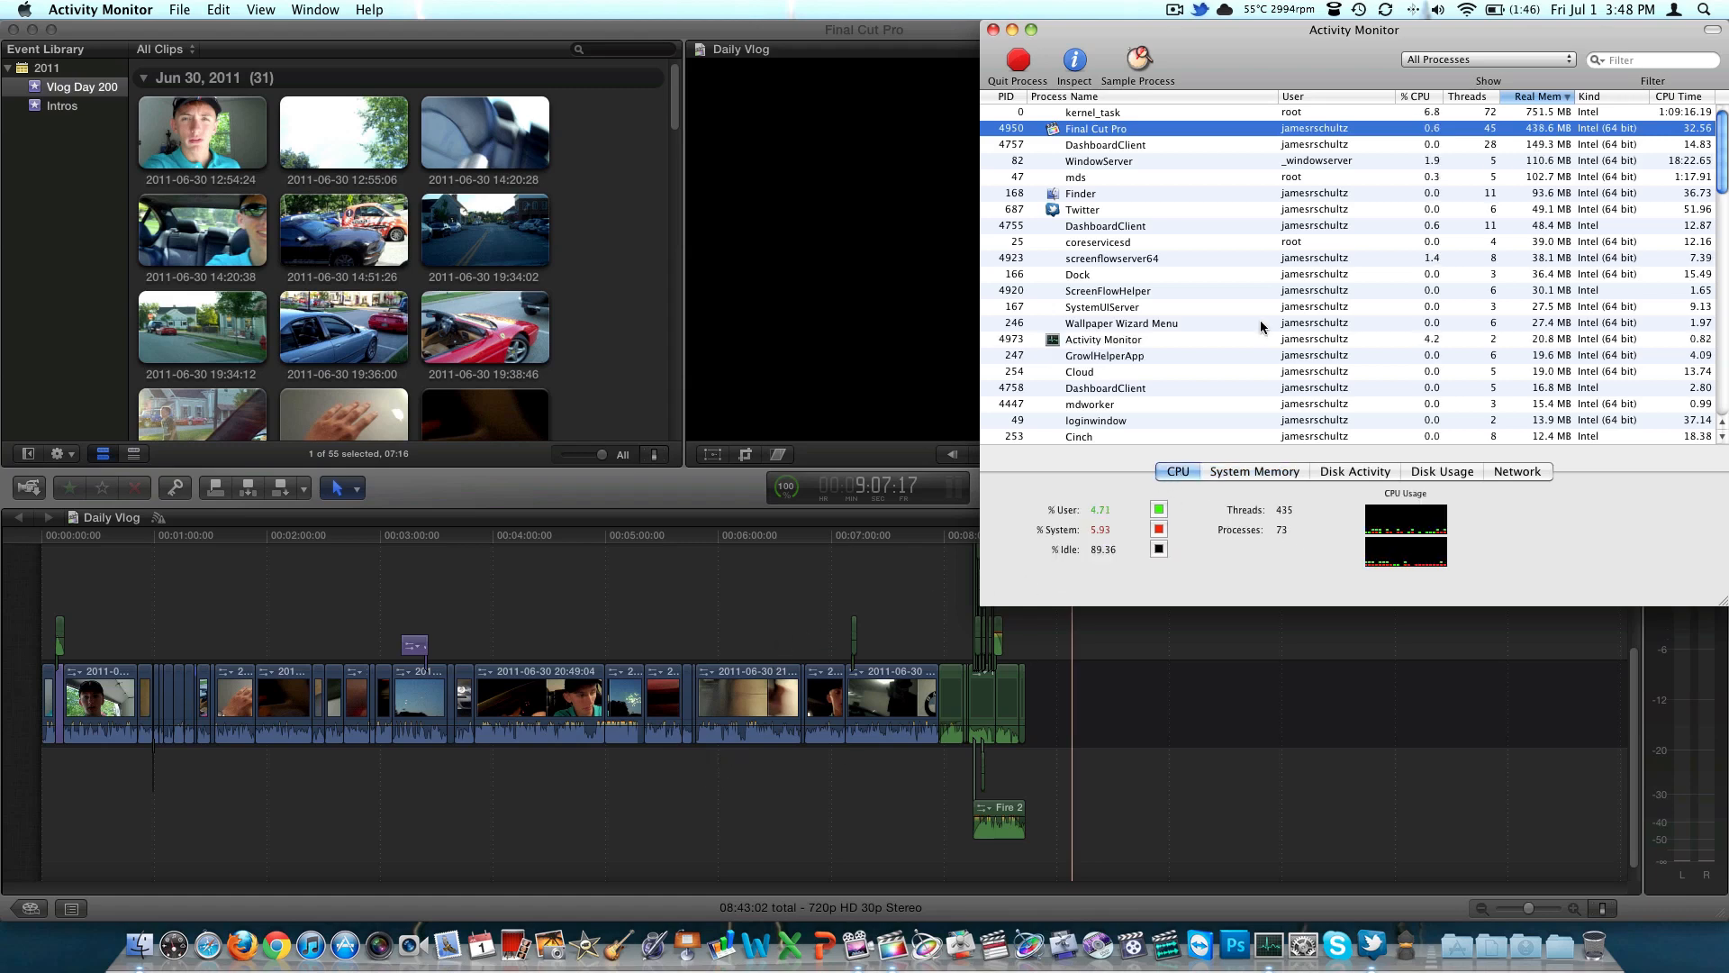
pyautogui.doubleClick(1421, 537)
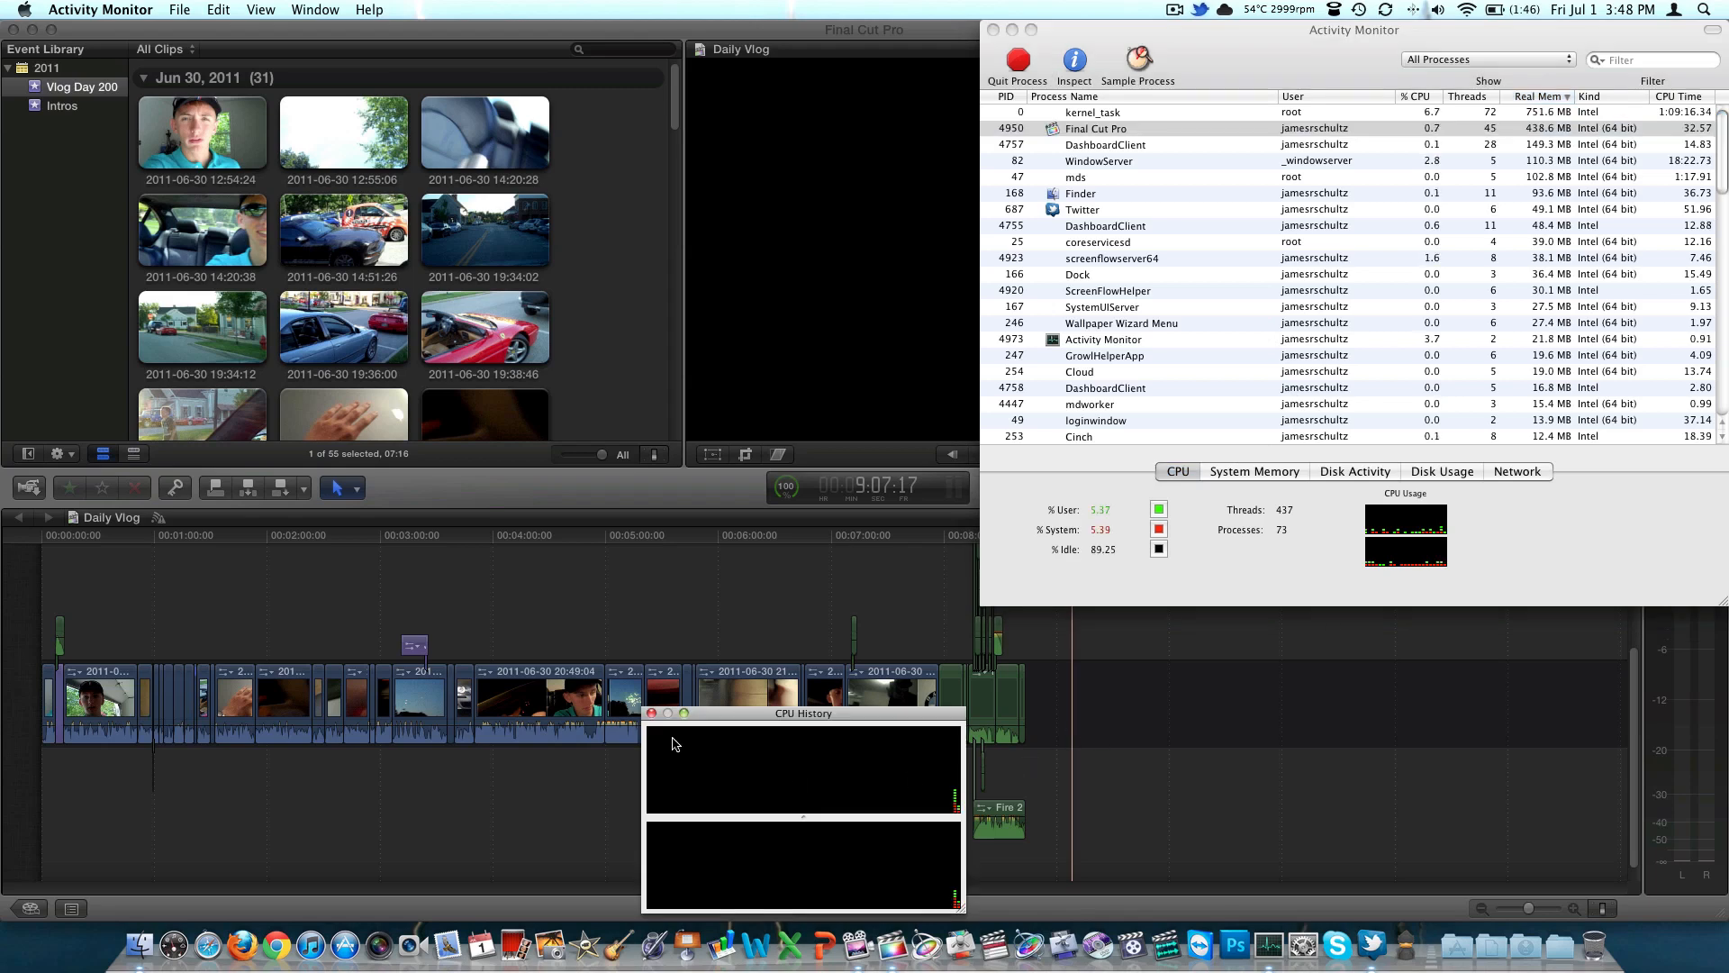
# Close the CPU History window and quit Activity Monitor
pyautogui.click(651, 715)
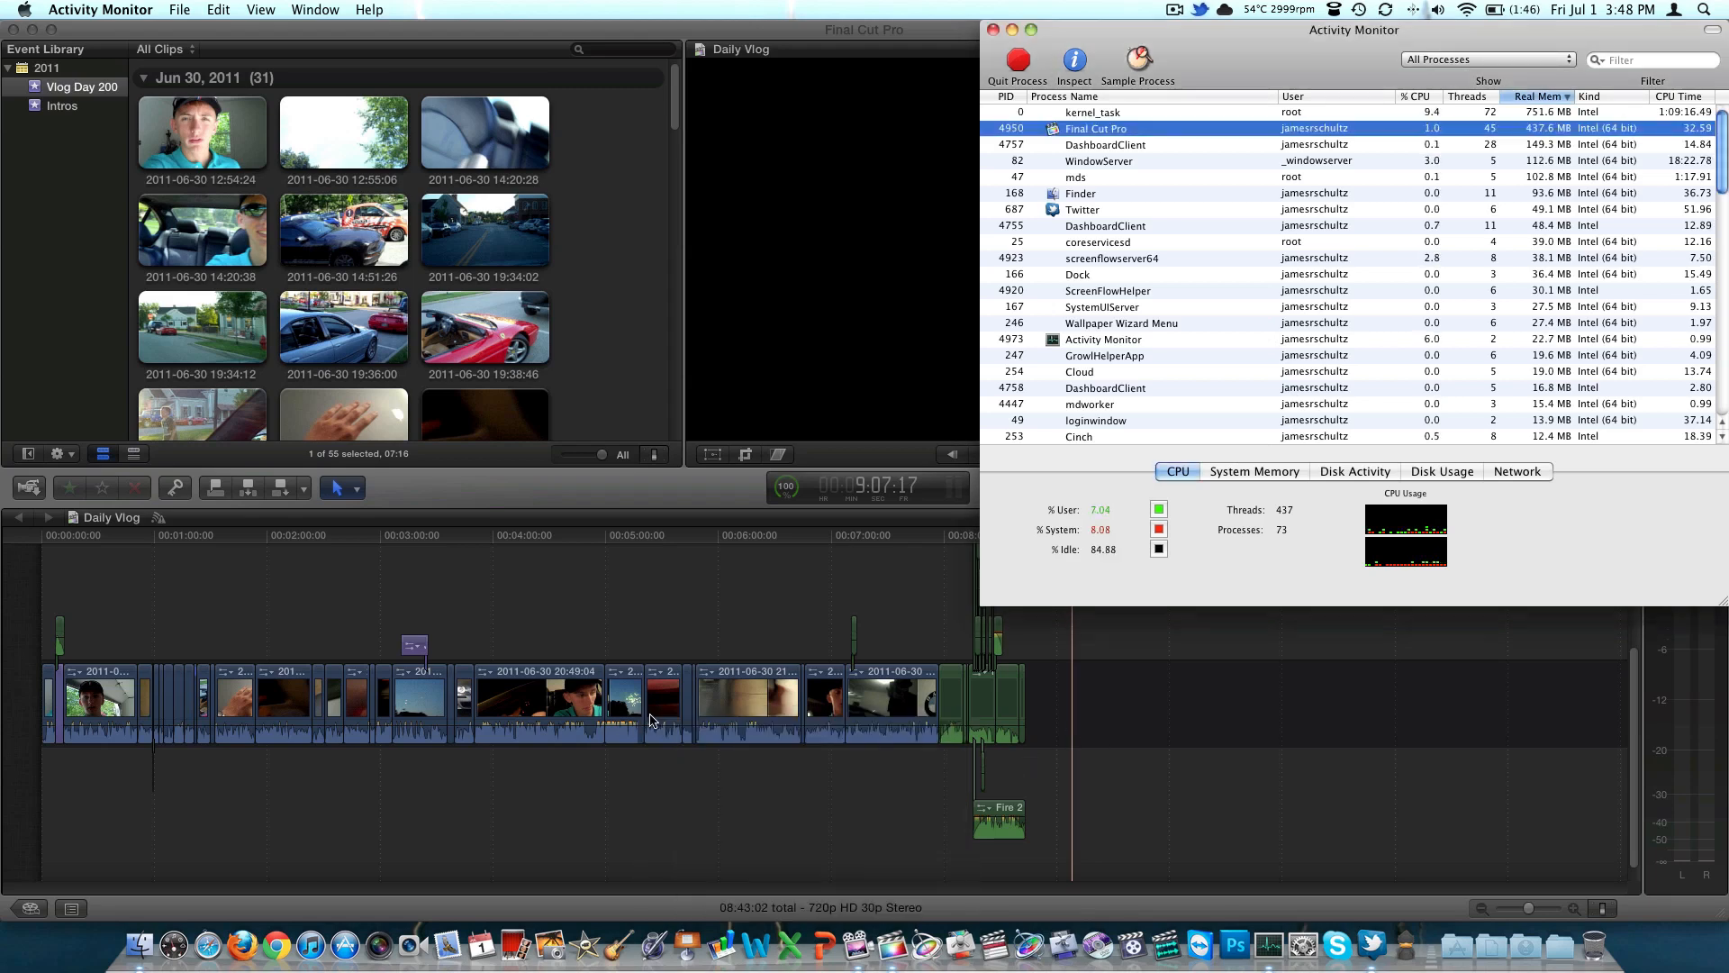
pyautogui.press('super+q')
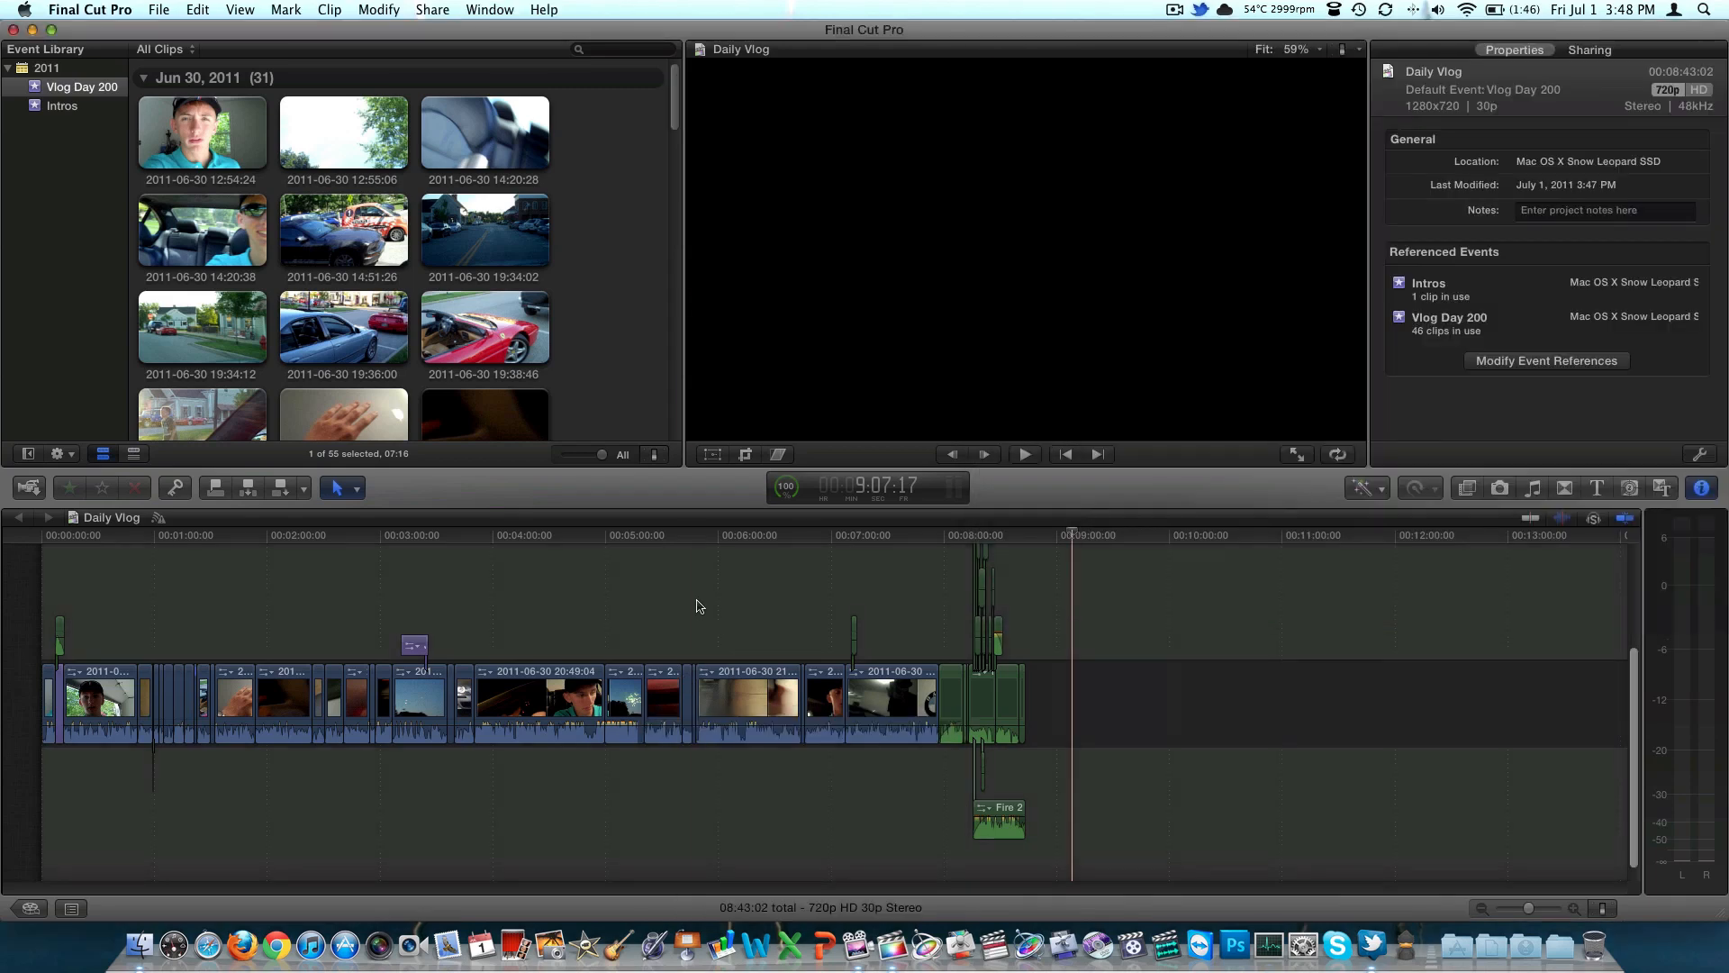
# Place the timeline playhead at about 5:45:25, view the Background Tasks window, and close it
pyautogui.click(693, 611)
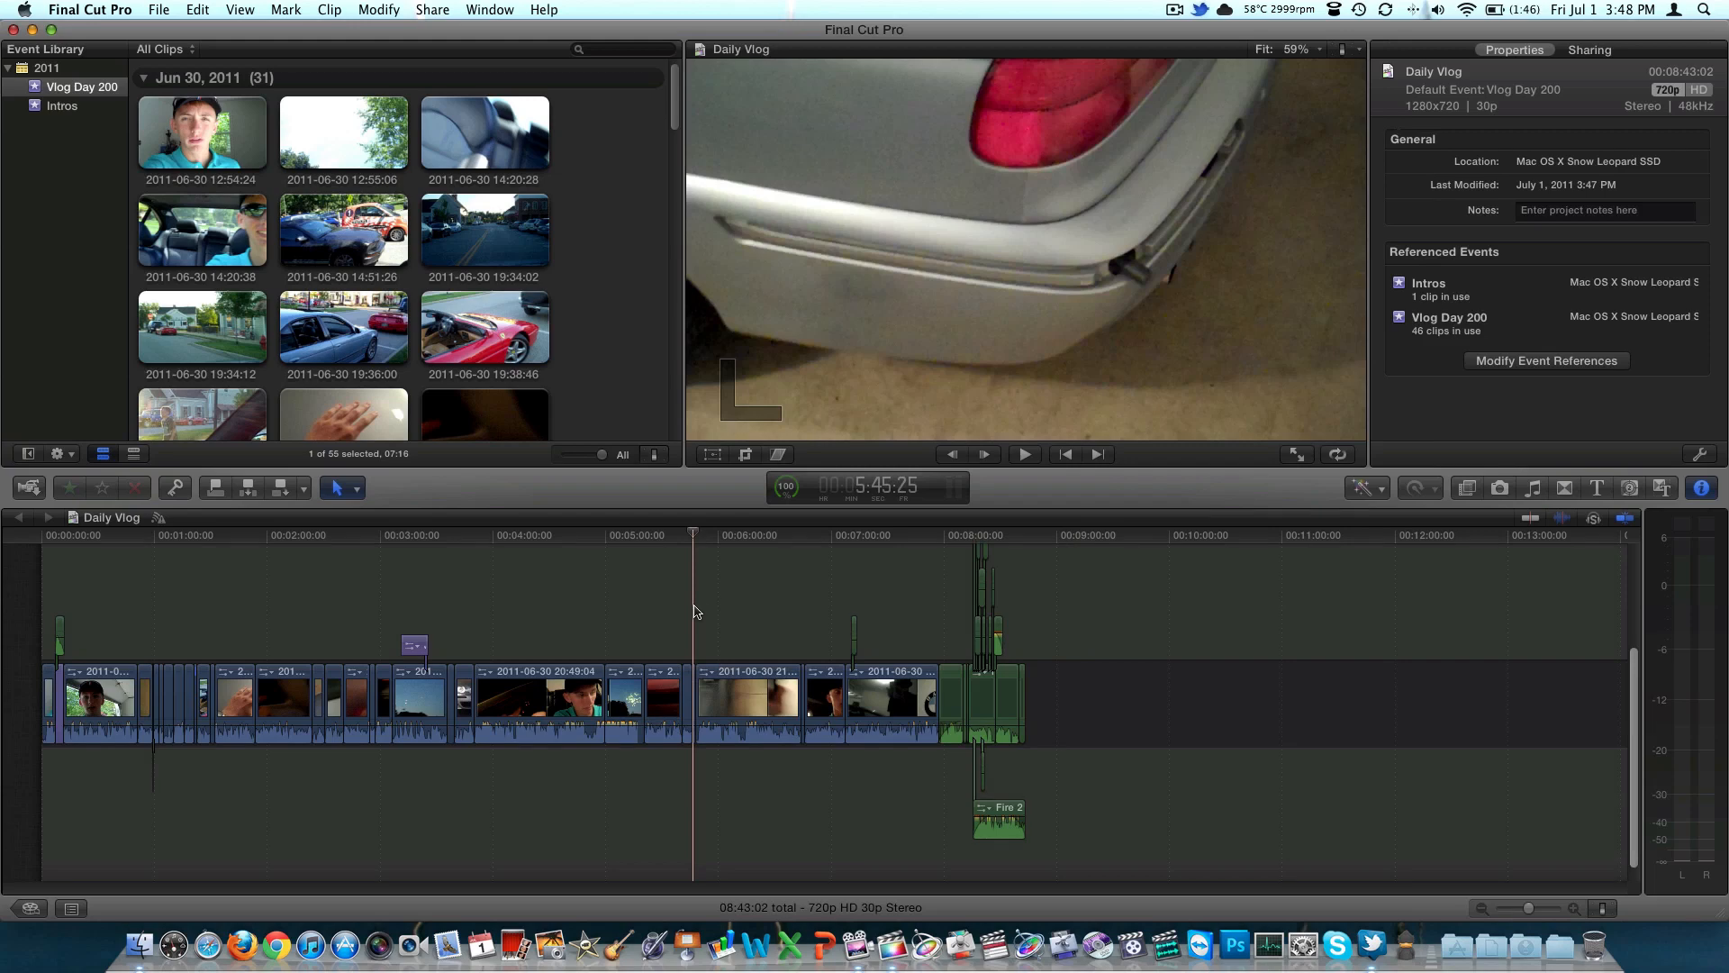
pyautogui.click(787, 488)
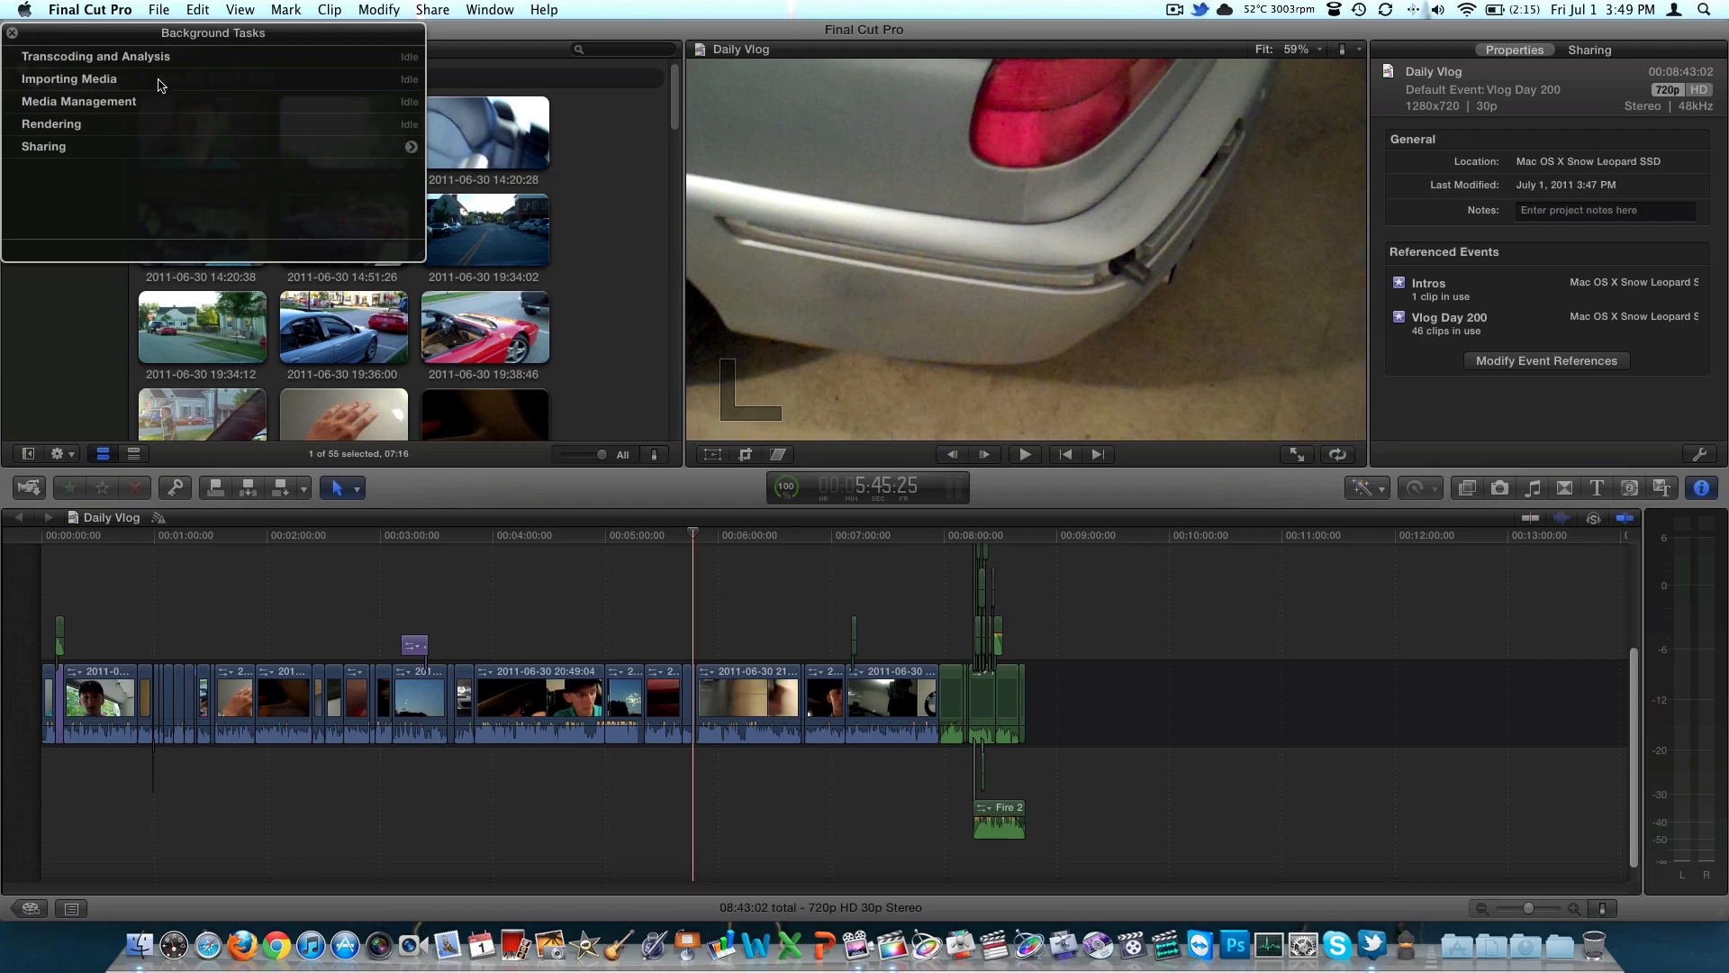
pyautogui.click(13, 34)
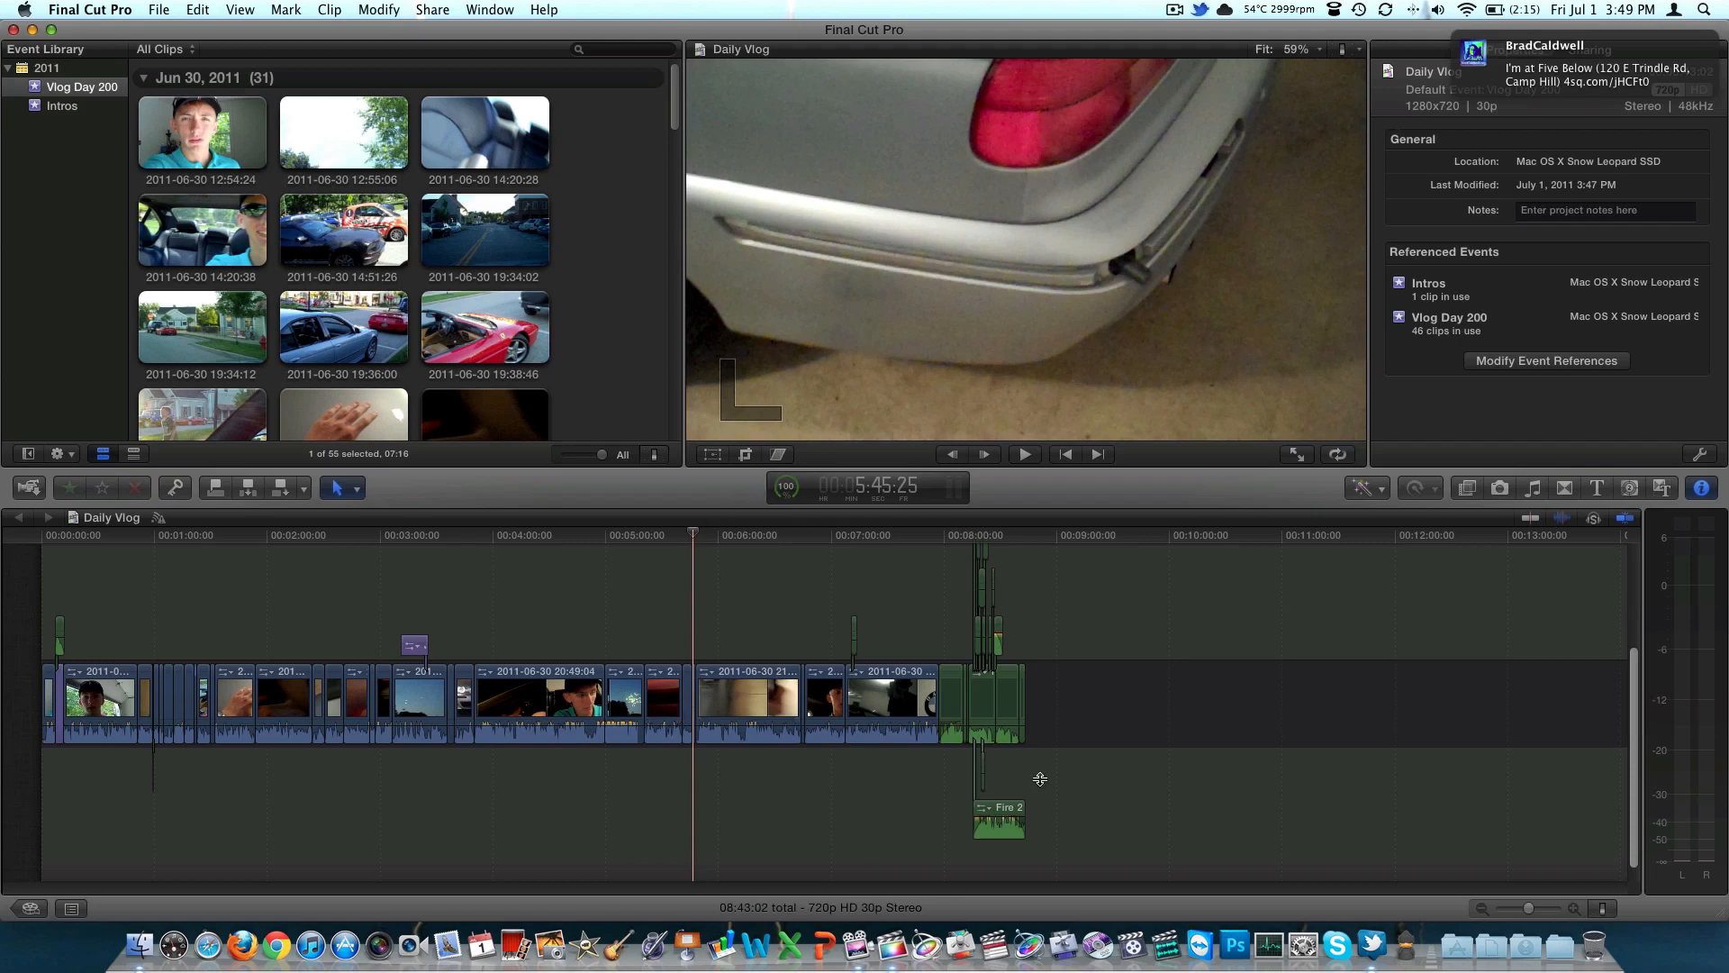
# Preview the timeline's clip appearance styles around the playhead, from waveforms only to clip names only
pyautogui.click(1574, 910)
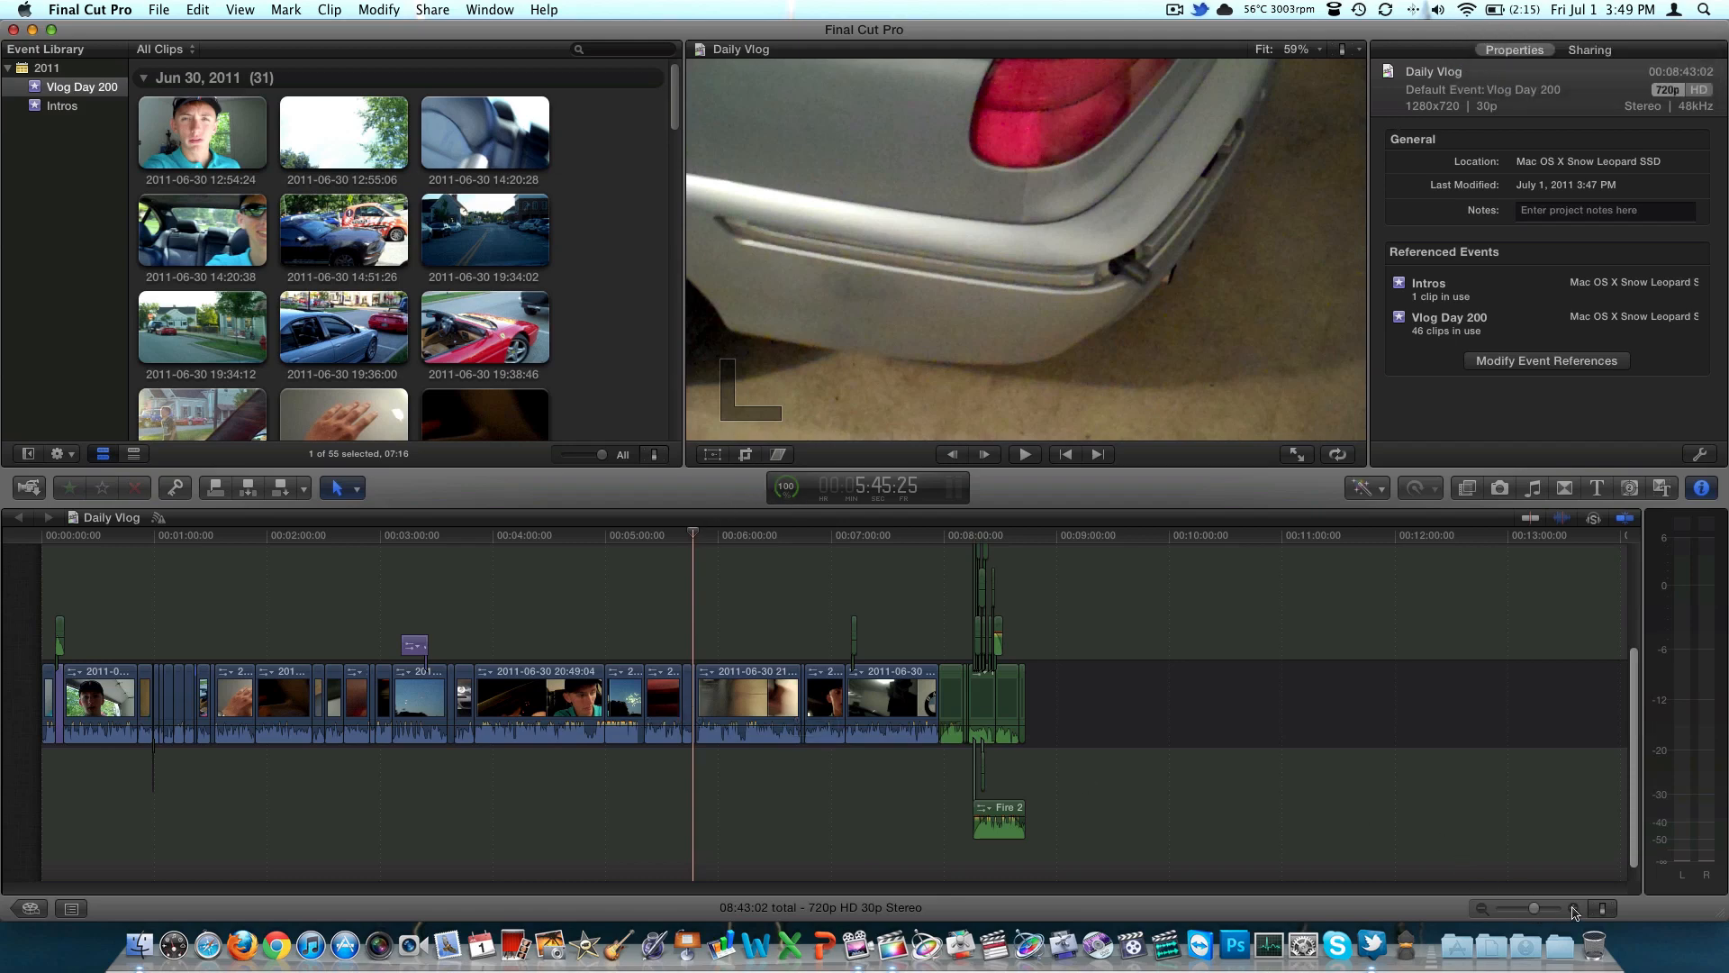
pyautogui.click(1574, 909)
pyautogui.click(1575, 909)
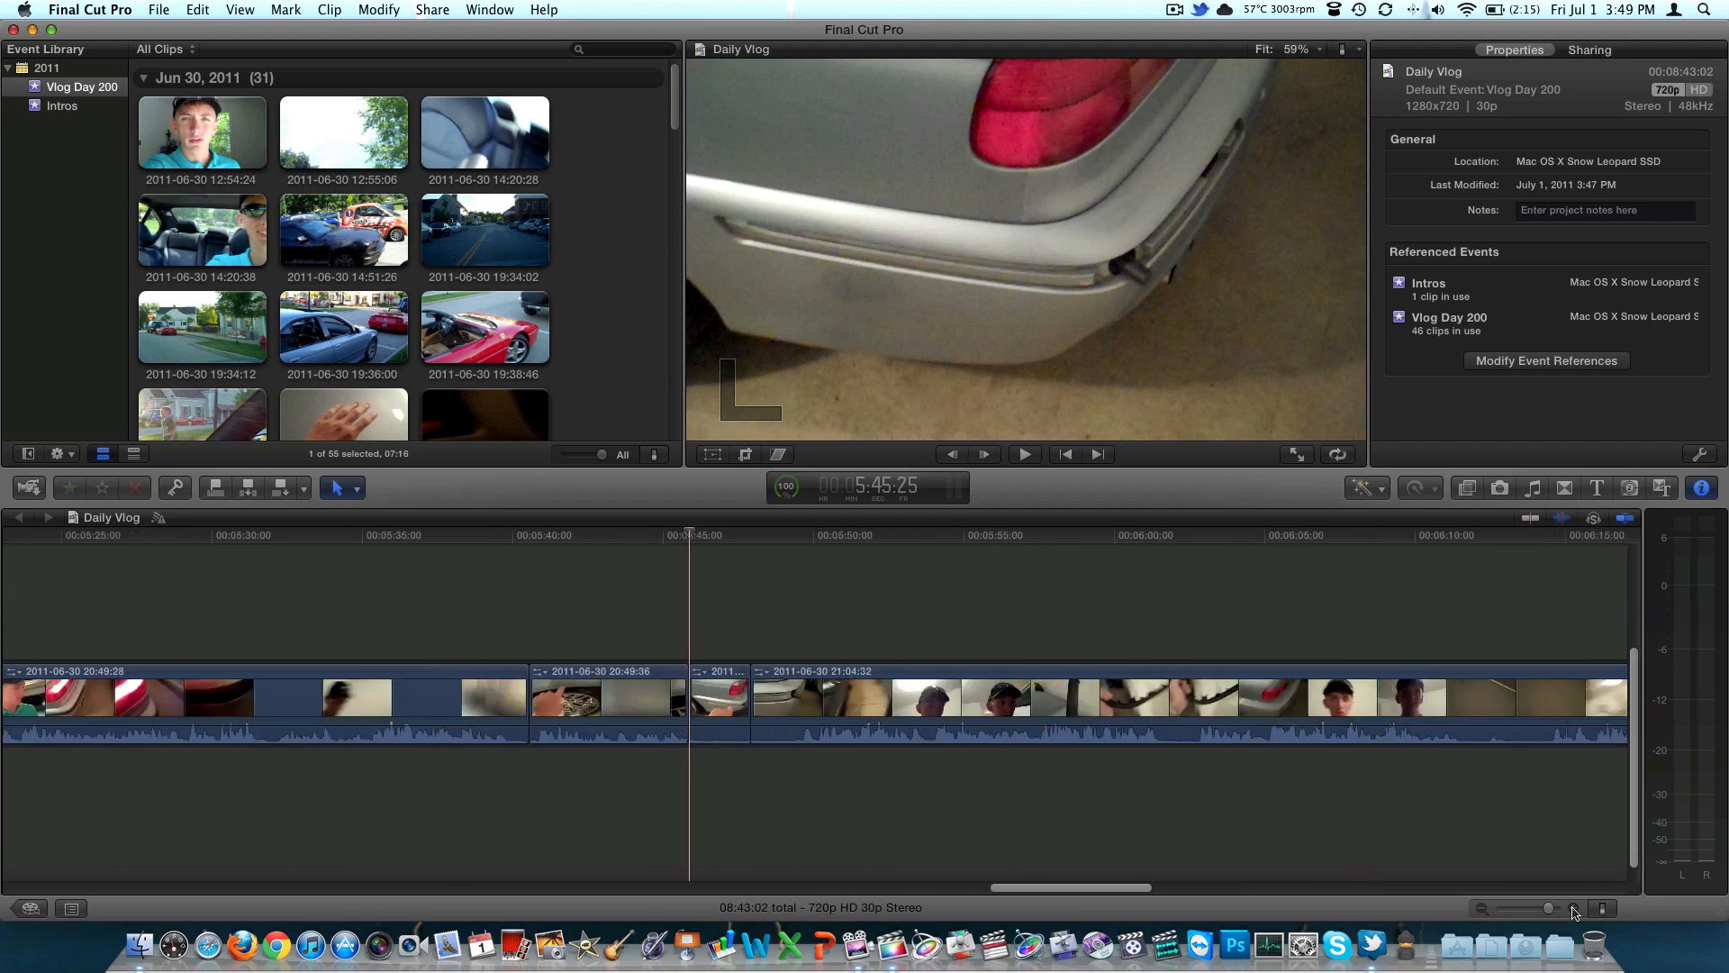
pyautogui.click(1574, 909)
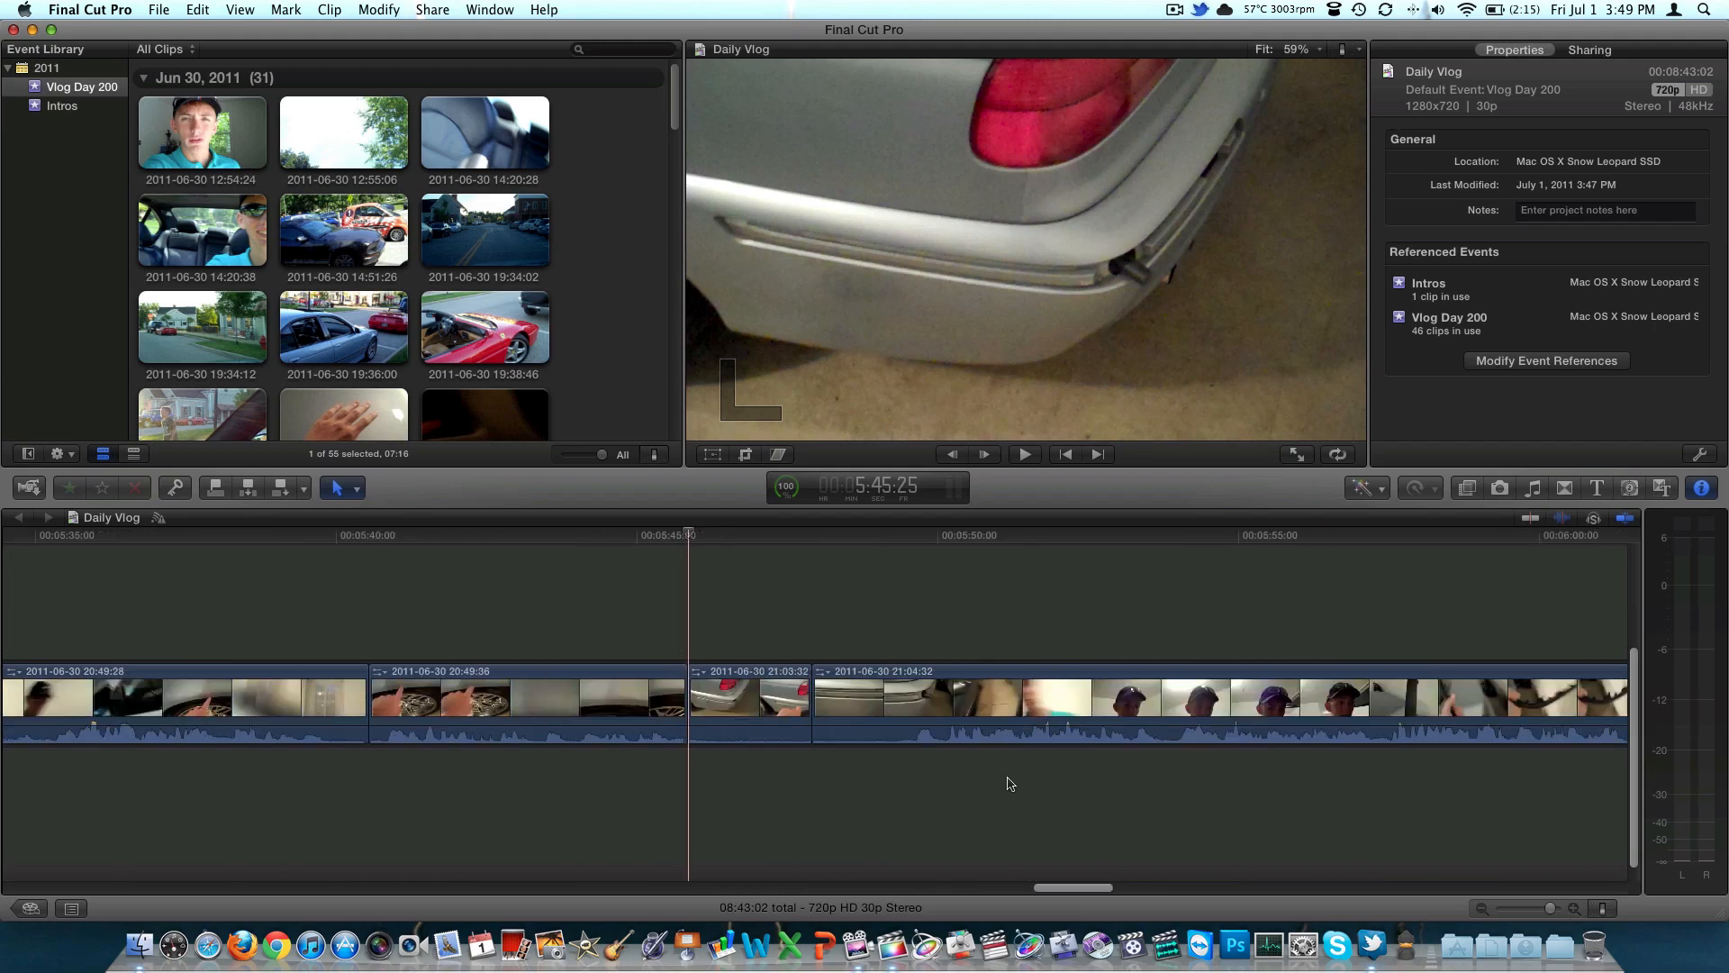
pyautogui.click(1603, 908)
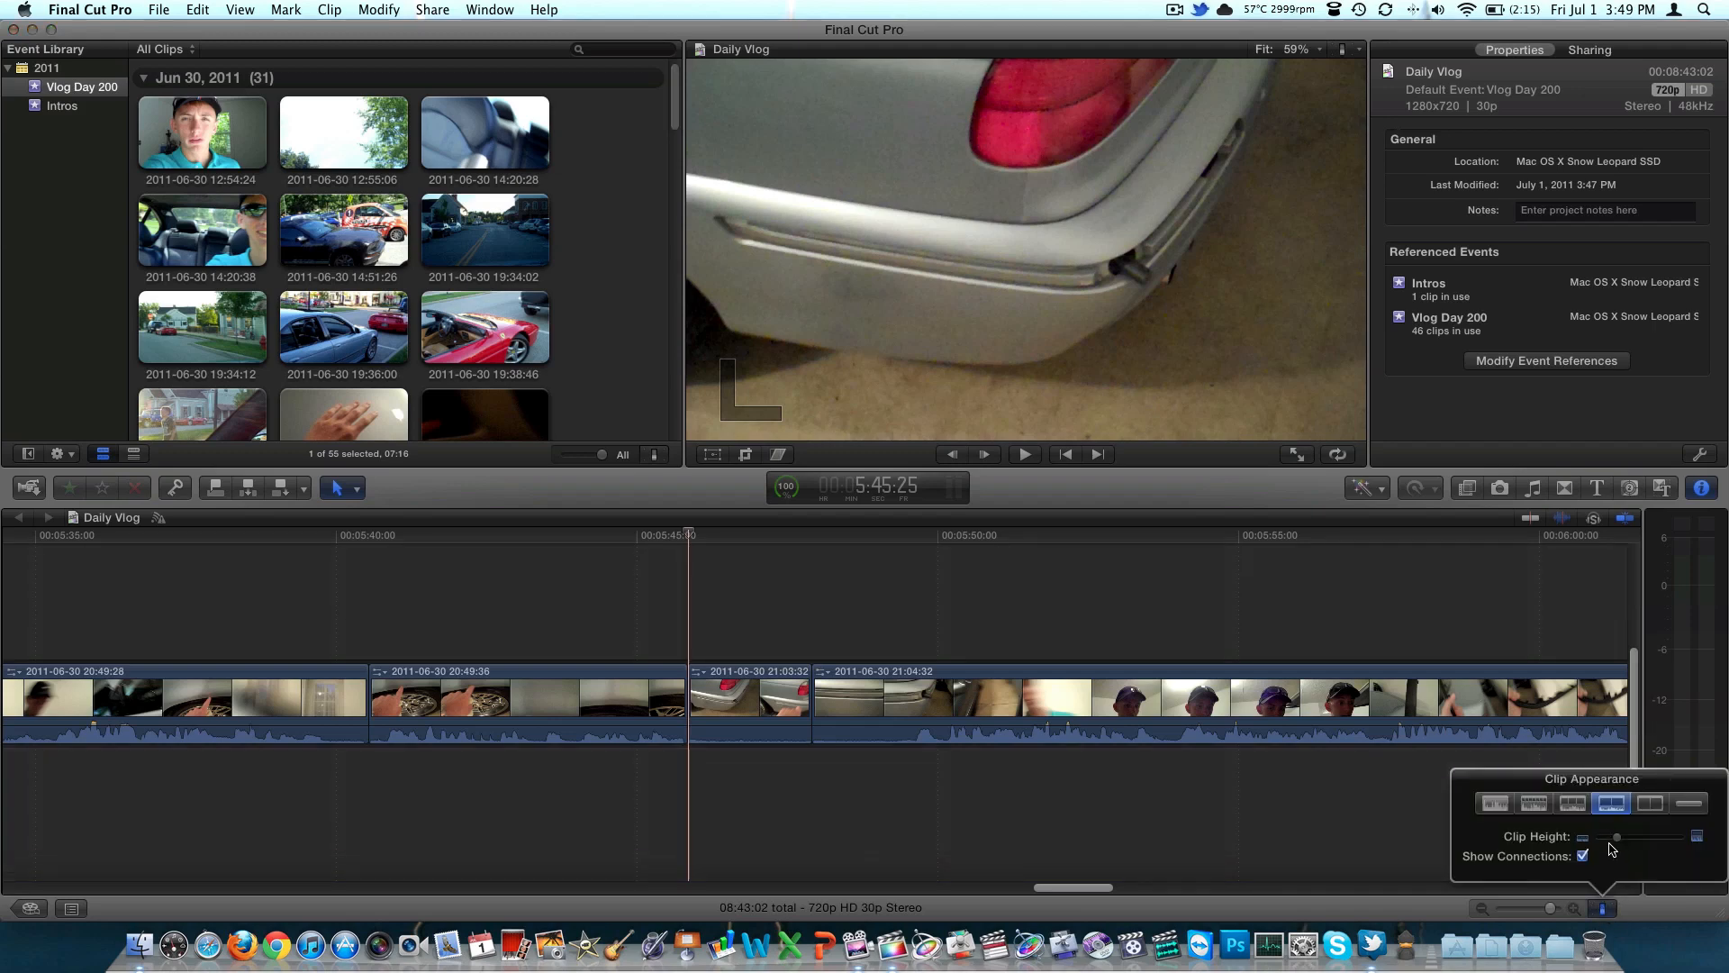
pyautogui.click(1492, 804)
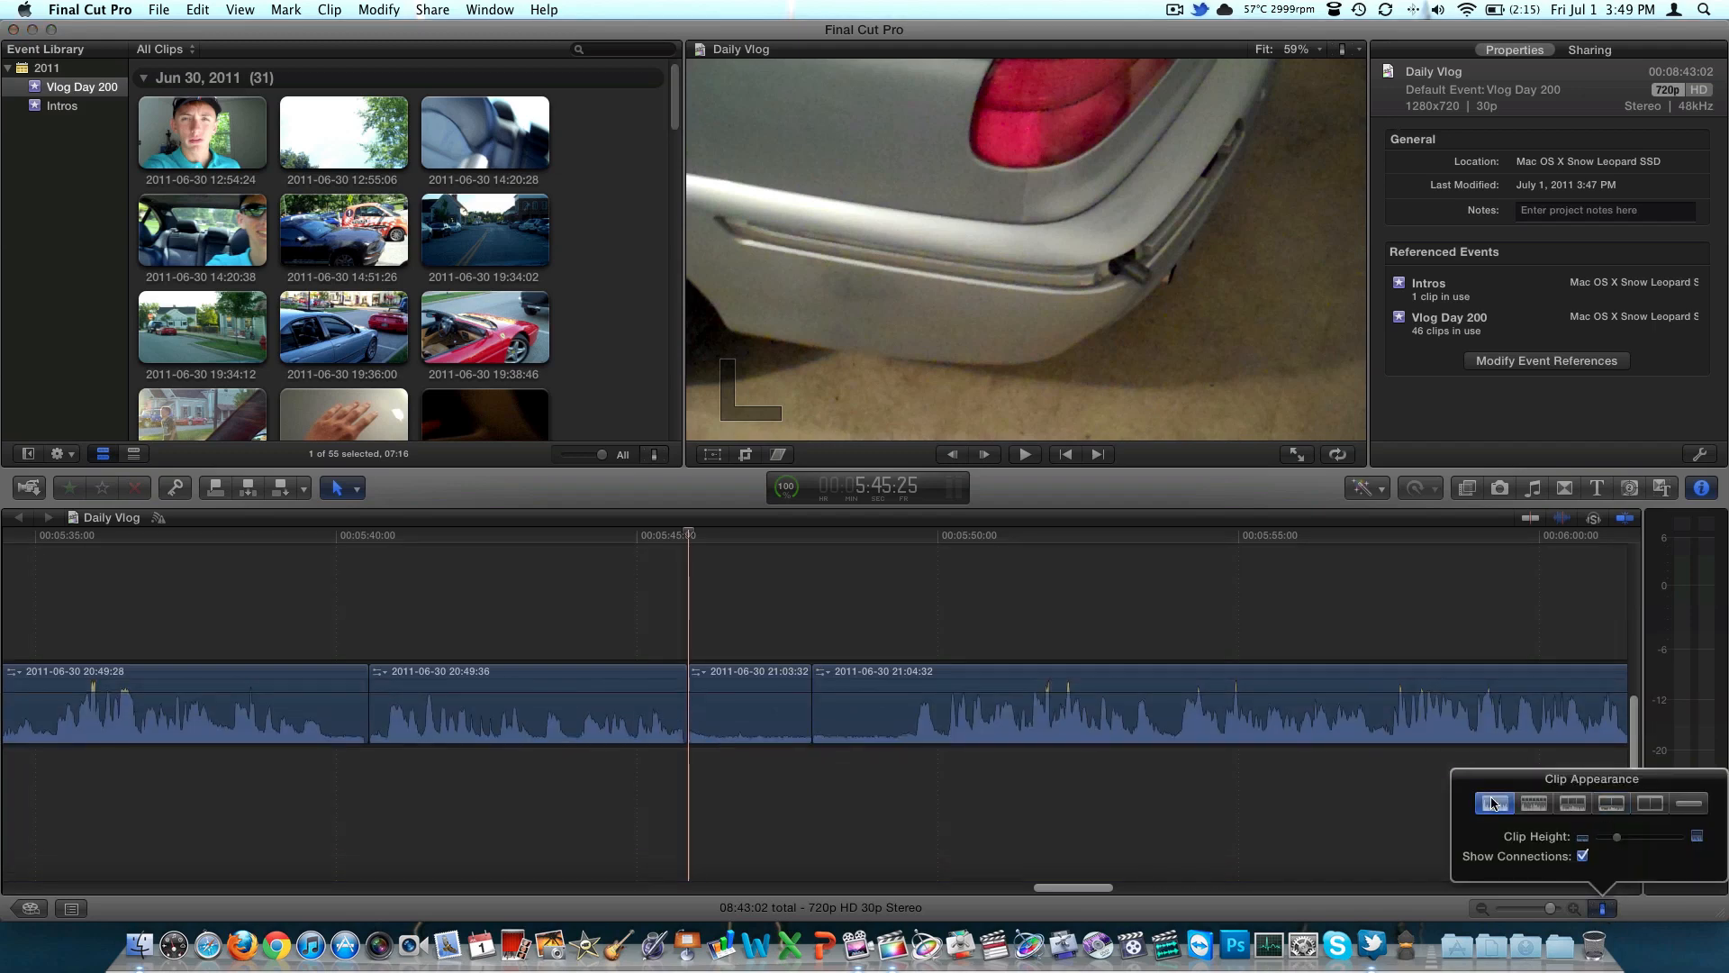
pyautogui.click(1533, 803)
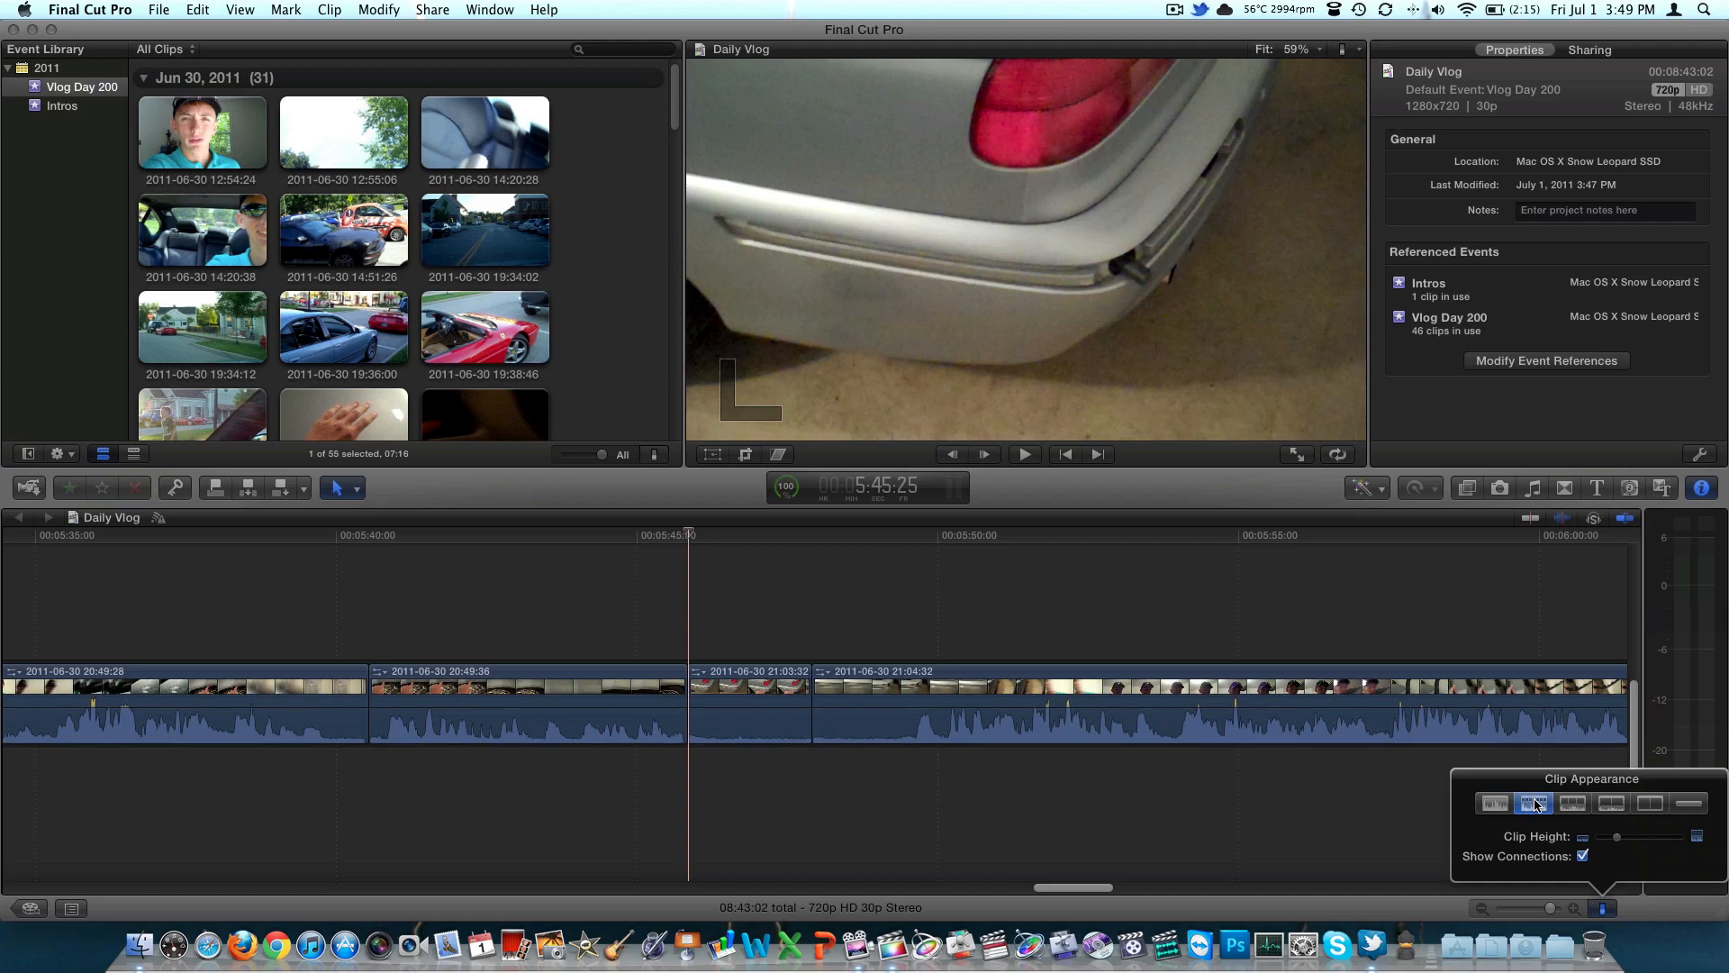
pyautogui.click(1570, 804)
pyautogui.click(1611, 804)
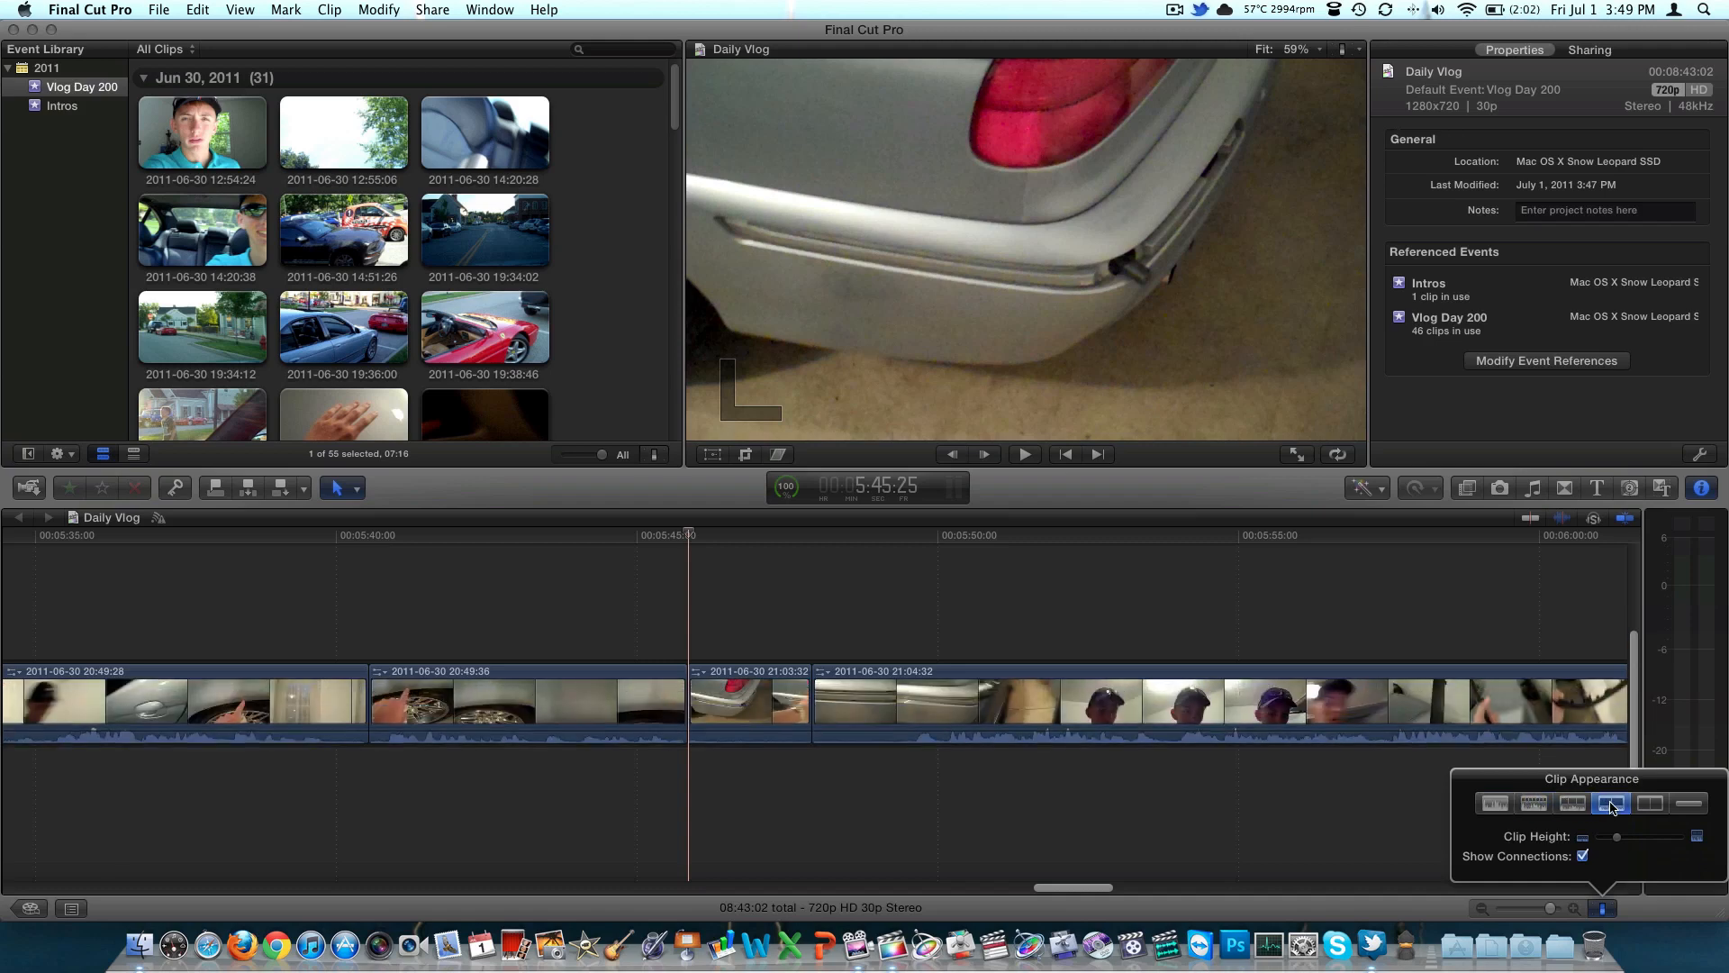
pyautogui.click(1645, 807)
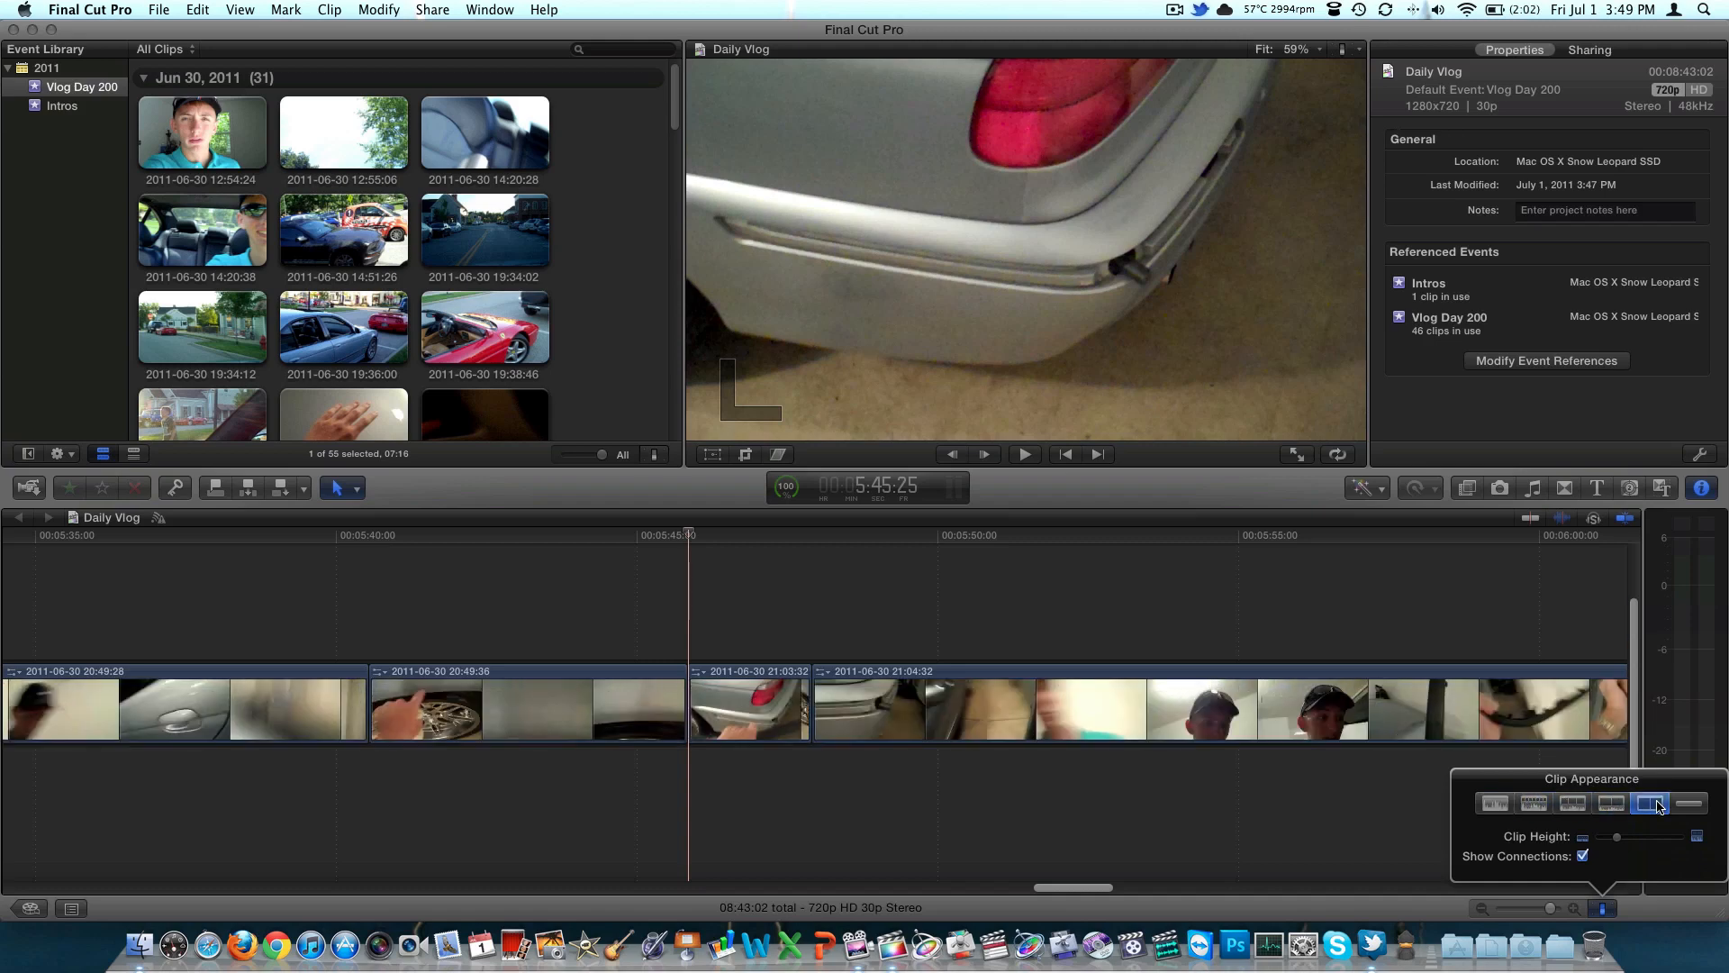
pyautogui.click(1701, 806)
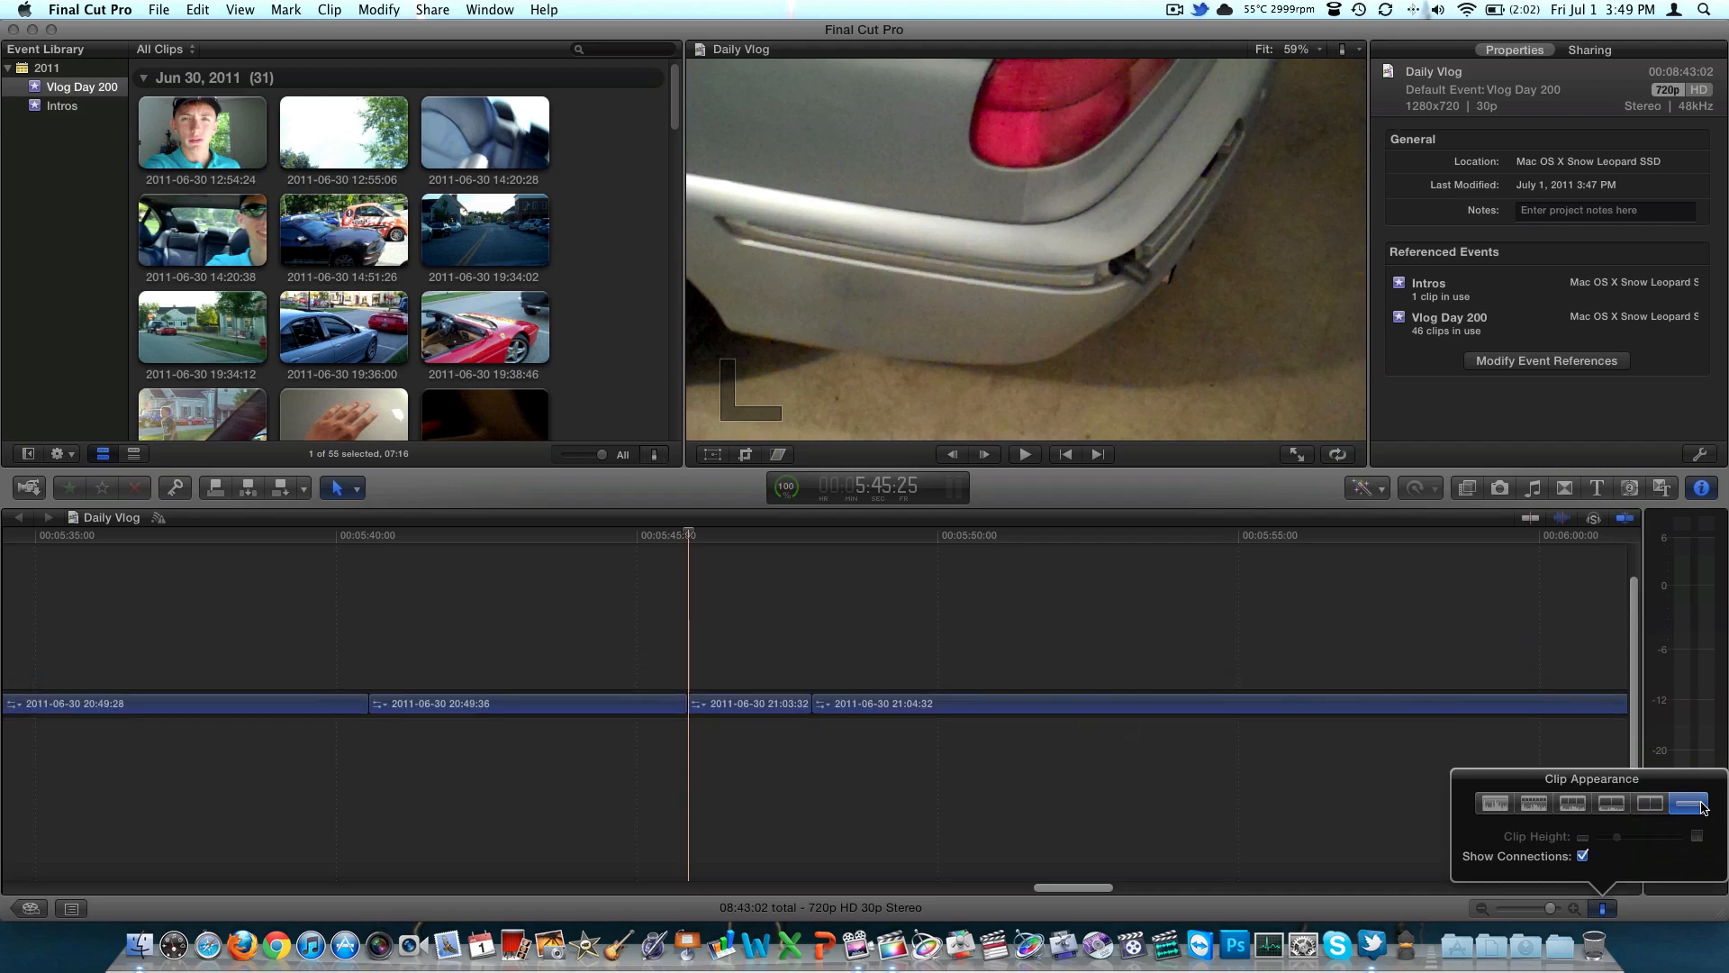
# Set the timeline clip appearance to large filmstrips with small waveforms and slightly increase the clip height
pyautogui.click(1571, 804)
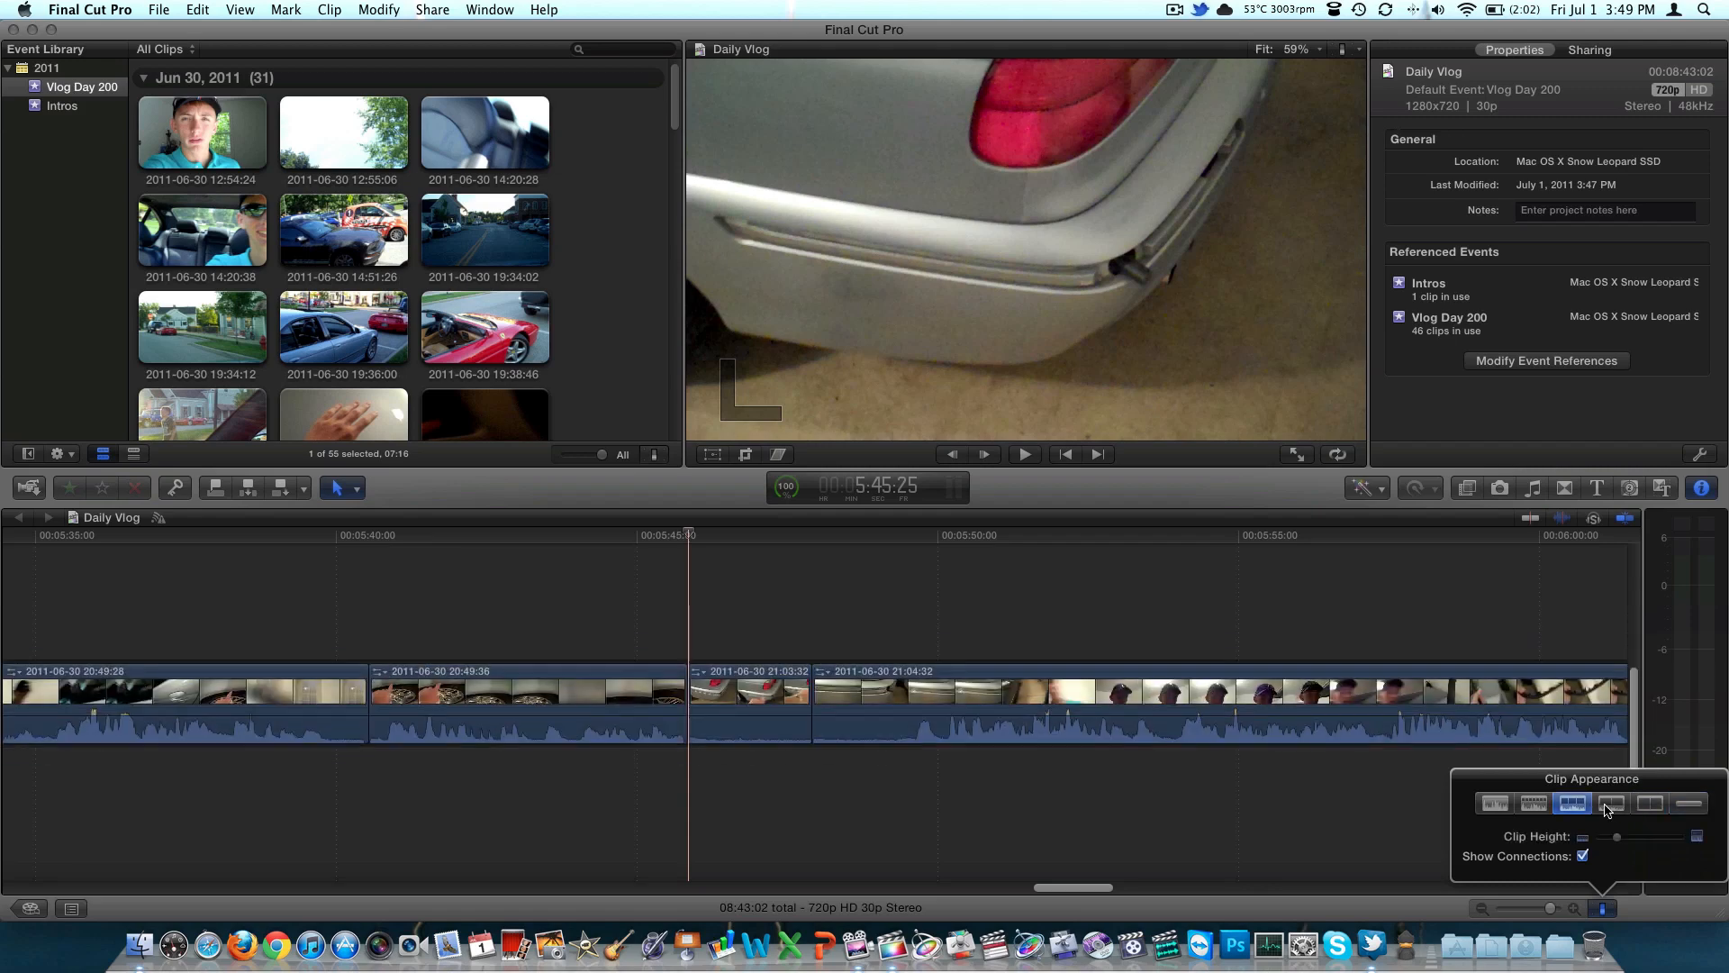
pyautogui.click(1610, 805)
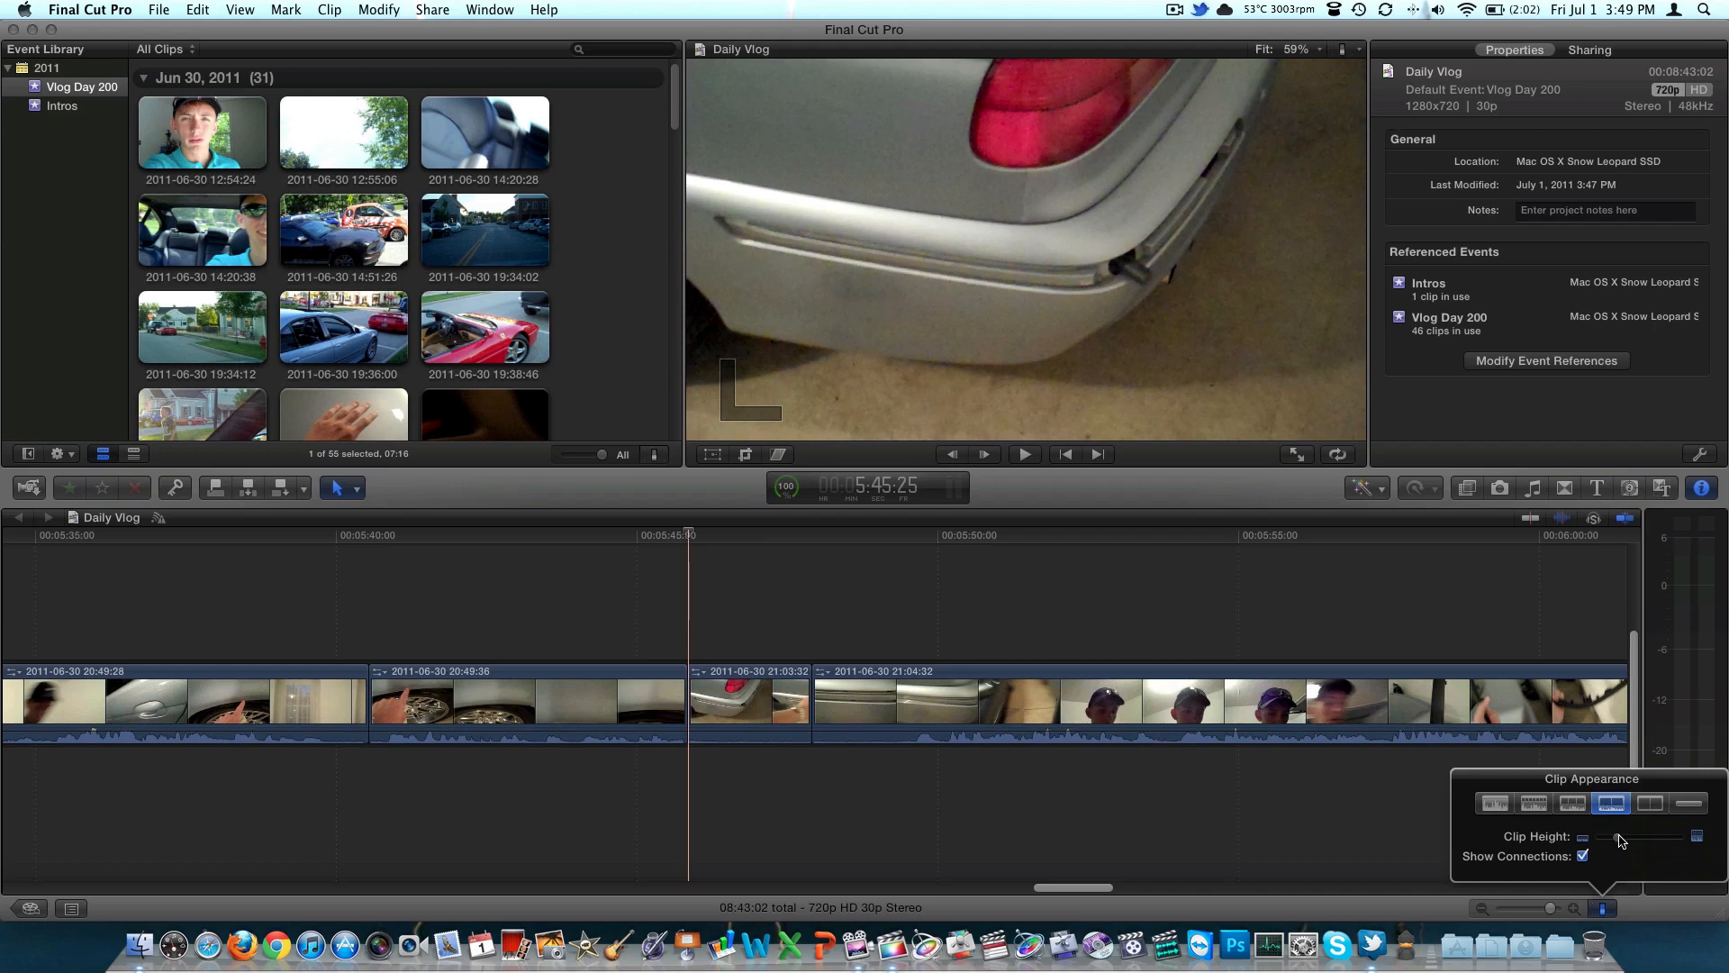
pyautogui.moveTo(1620, 842)
pyautogui.mouseDown()
pyautogui.moveTo(1667, 841)
pyautogui.moveTo(1632, 839)
pyautogui.mouseUp()
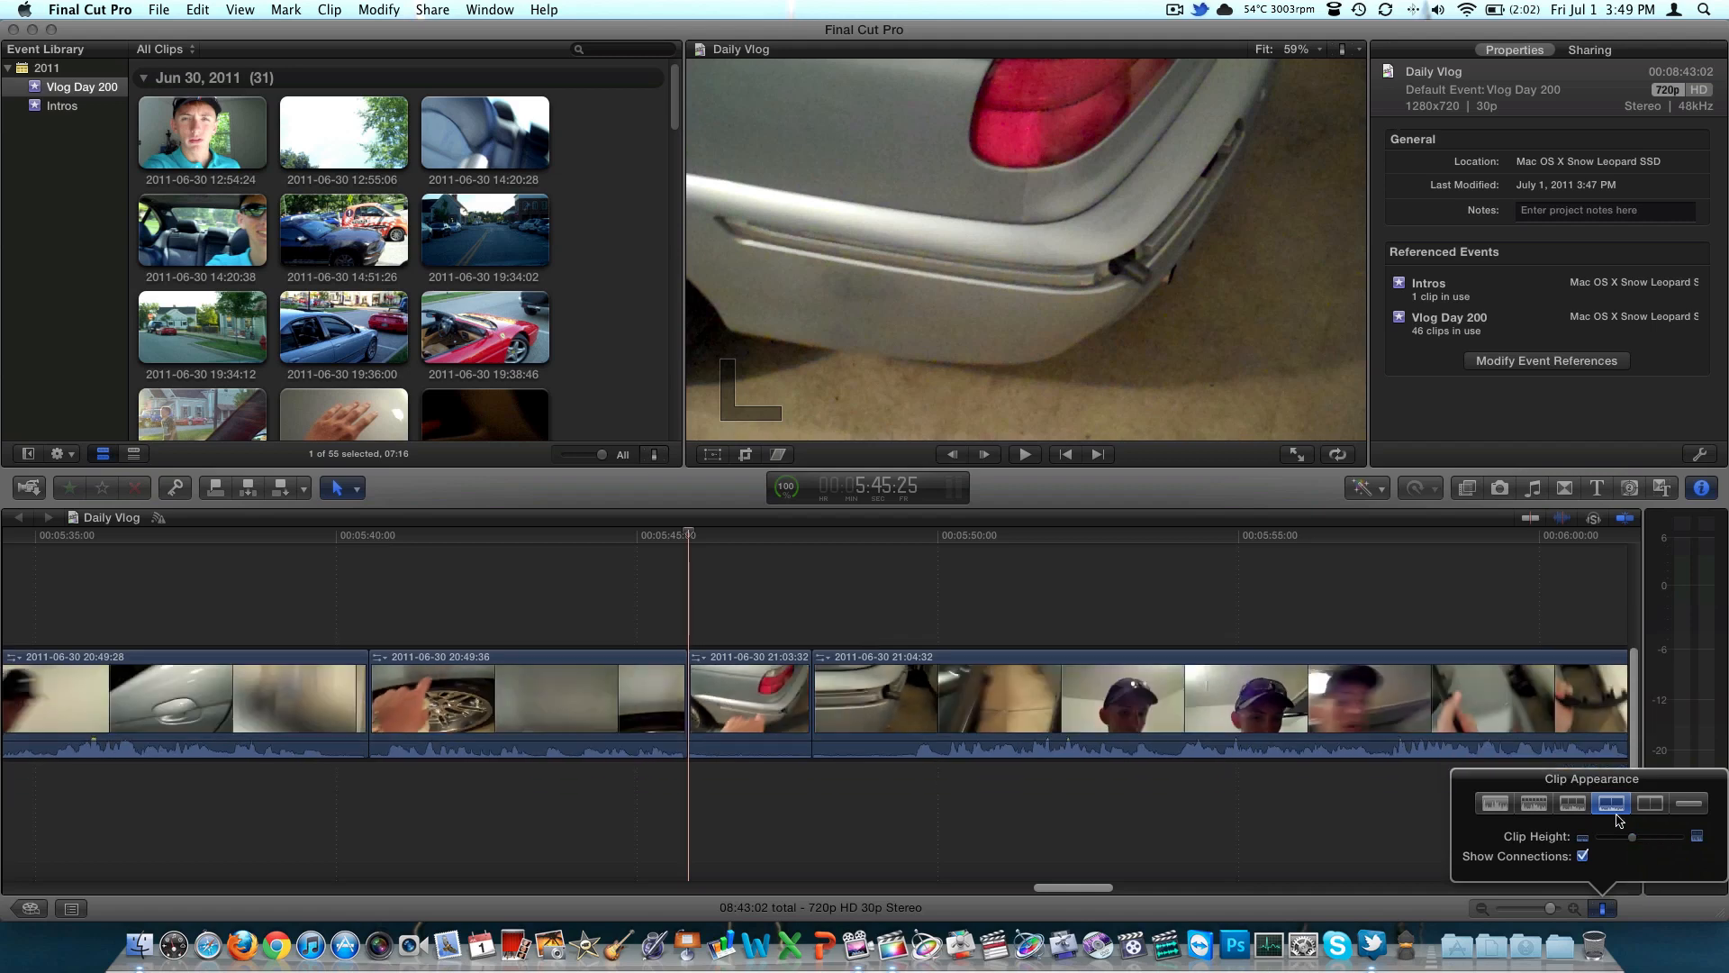
pyautogui.click(1359, 840)
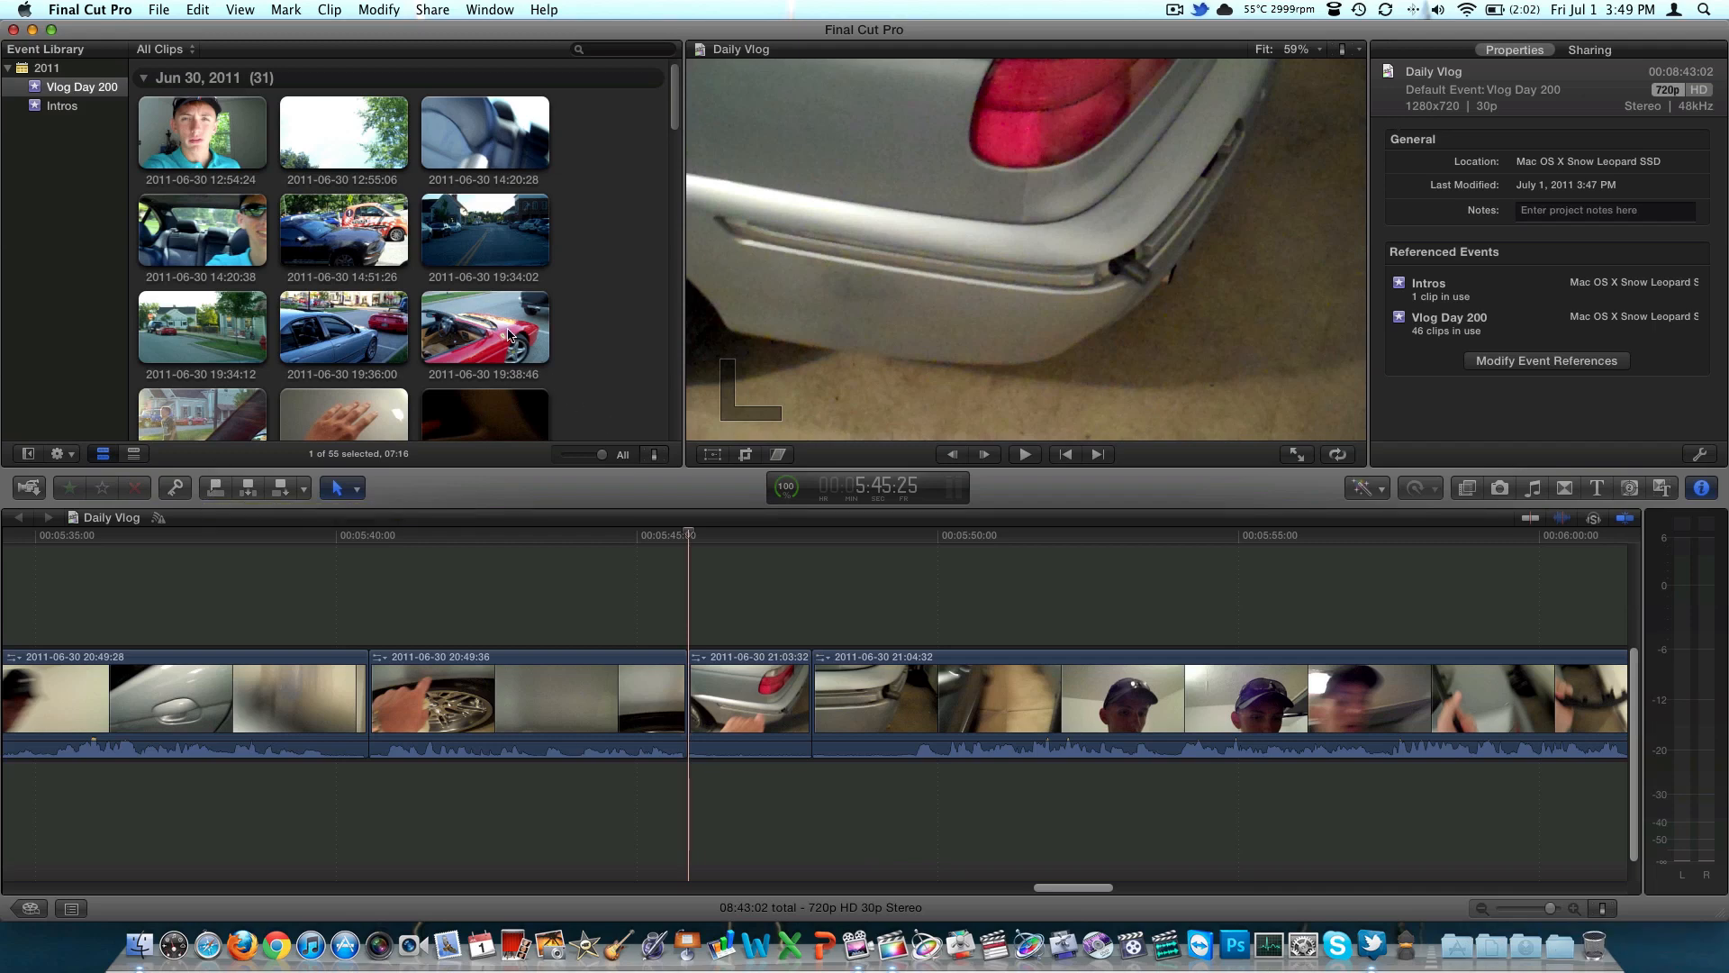
# Deselect the event clip and browse the video and audio effects along with their categories
pyautogui.click(581, 330)
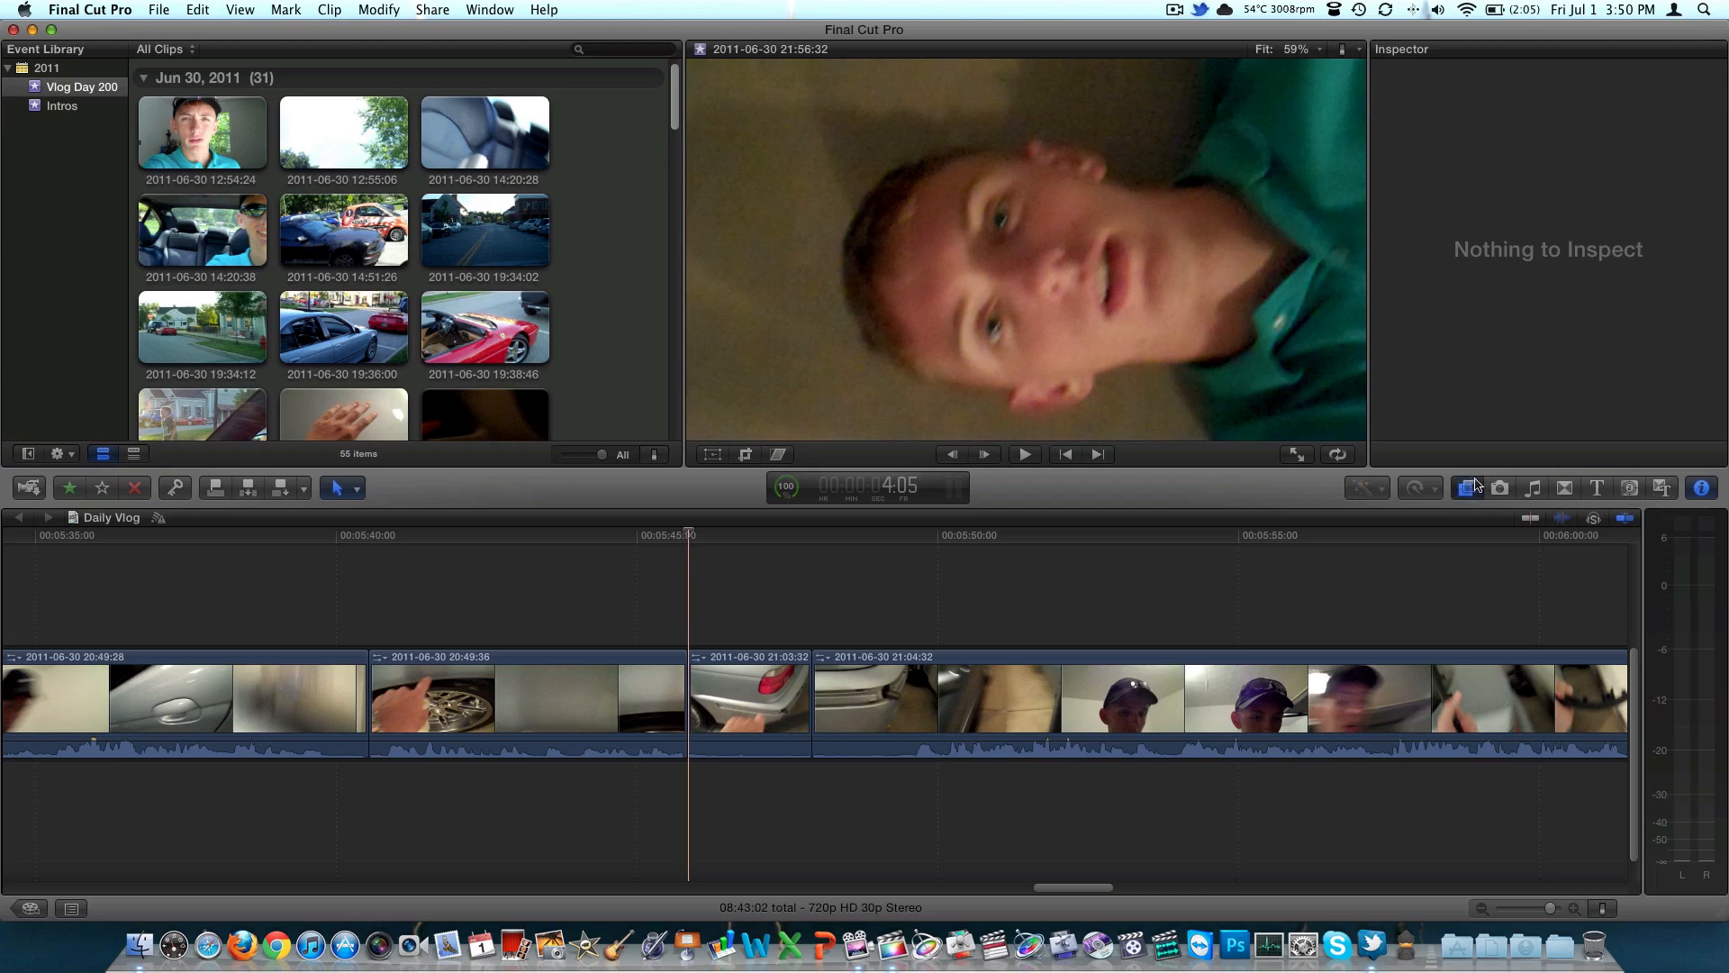
pyautogui.click(1463, 487)
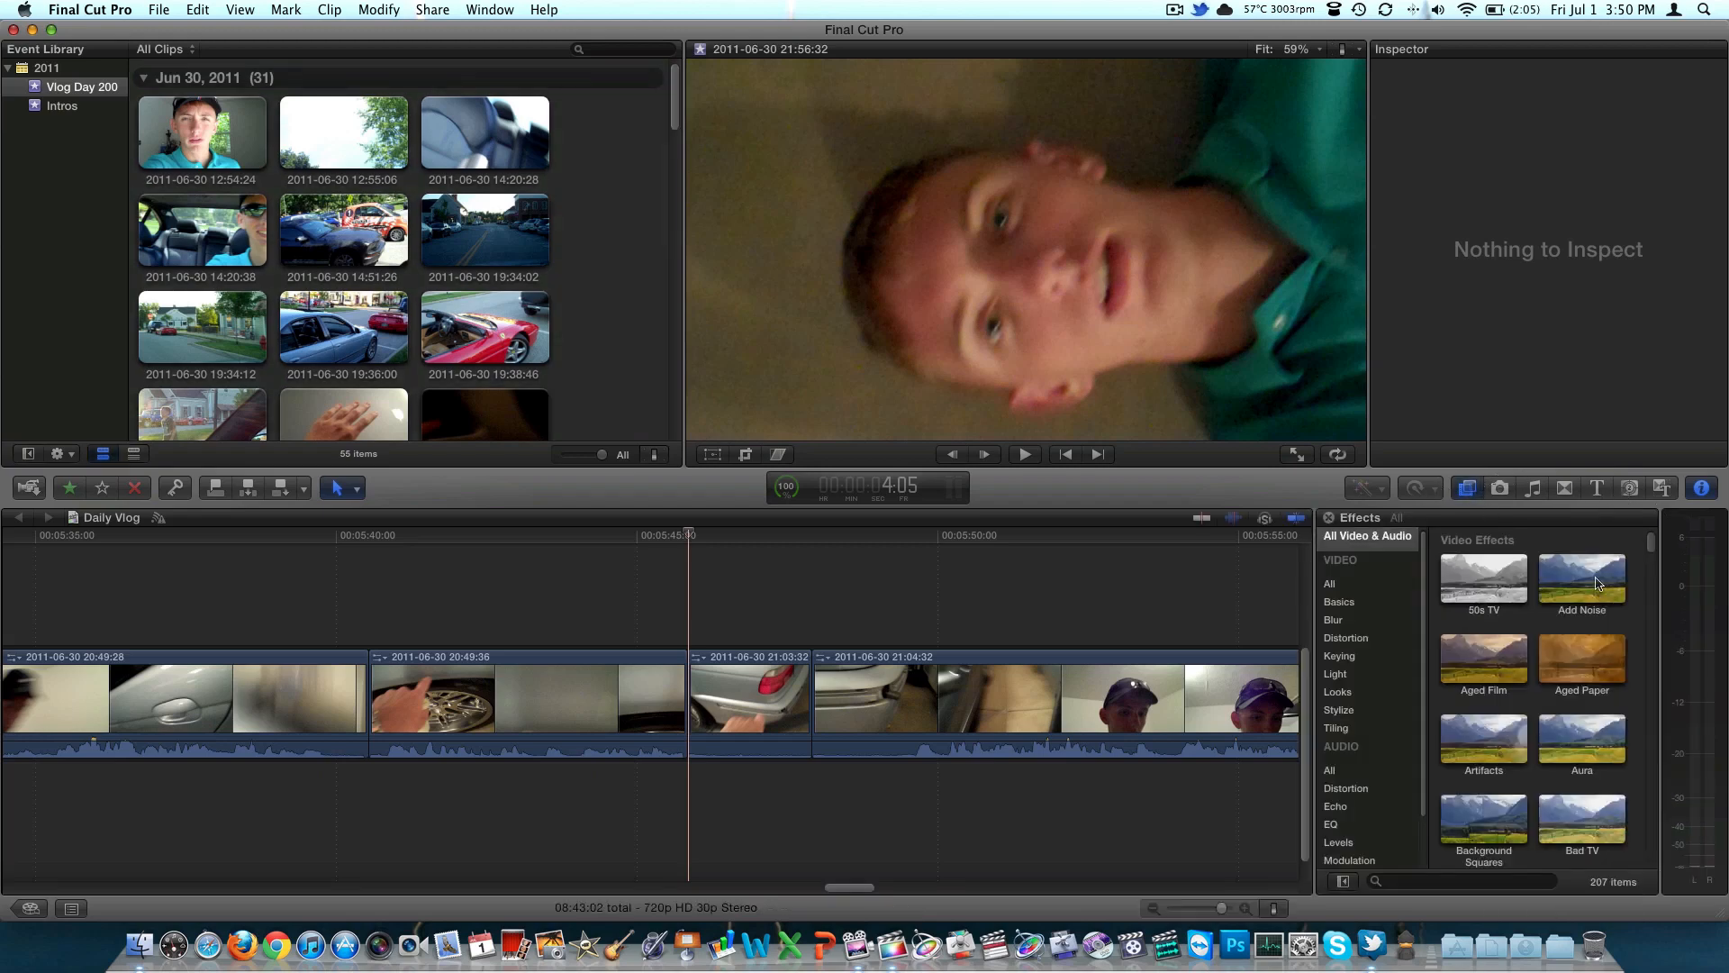
pyautogui.scroll(-10, 1595, 584)
pyautogui.scroll(-15, 1597, 584)
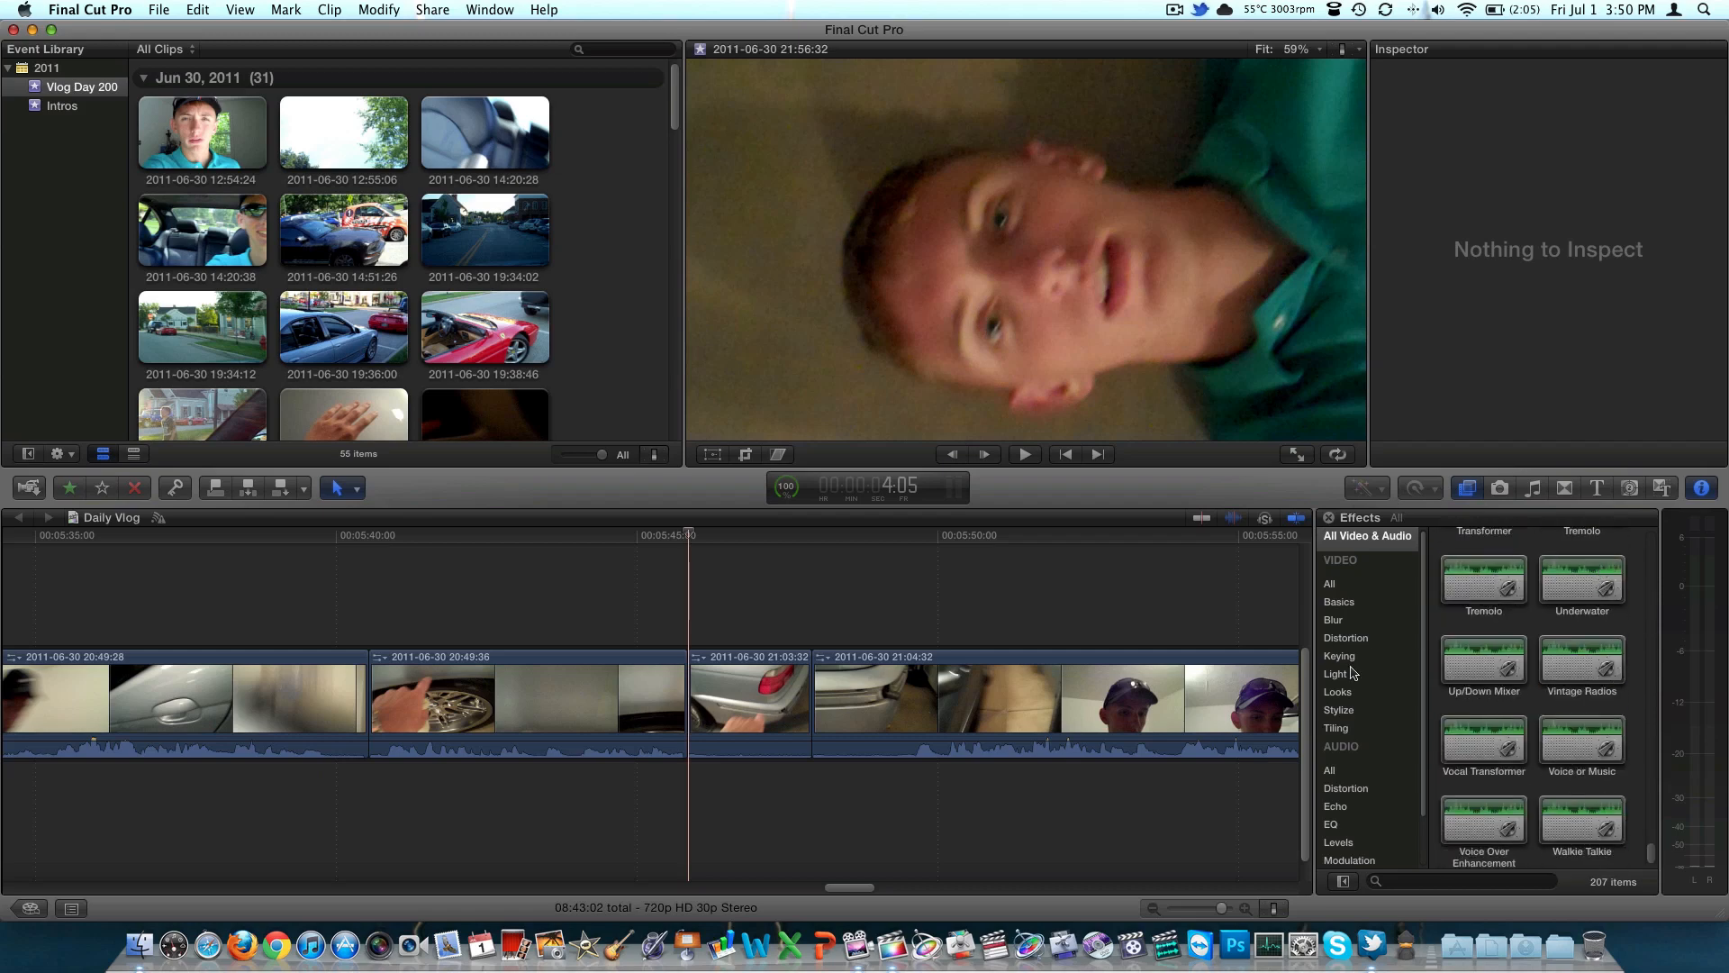
pyautogui.scroll(-3, 1351, 671)
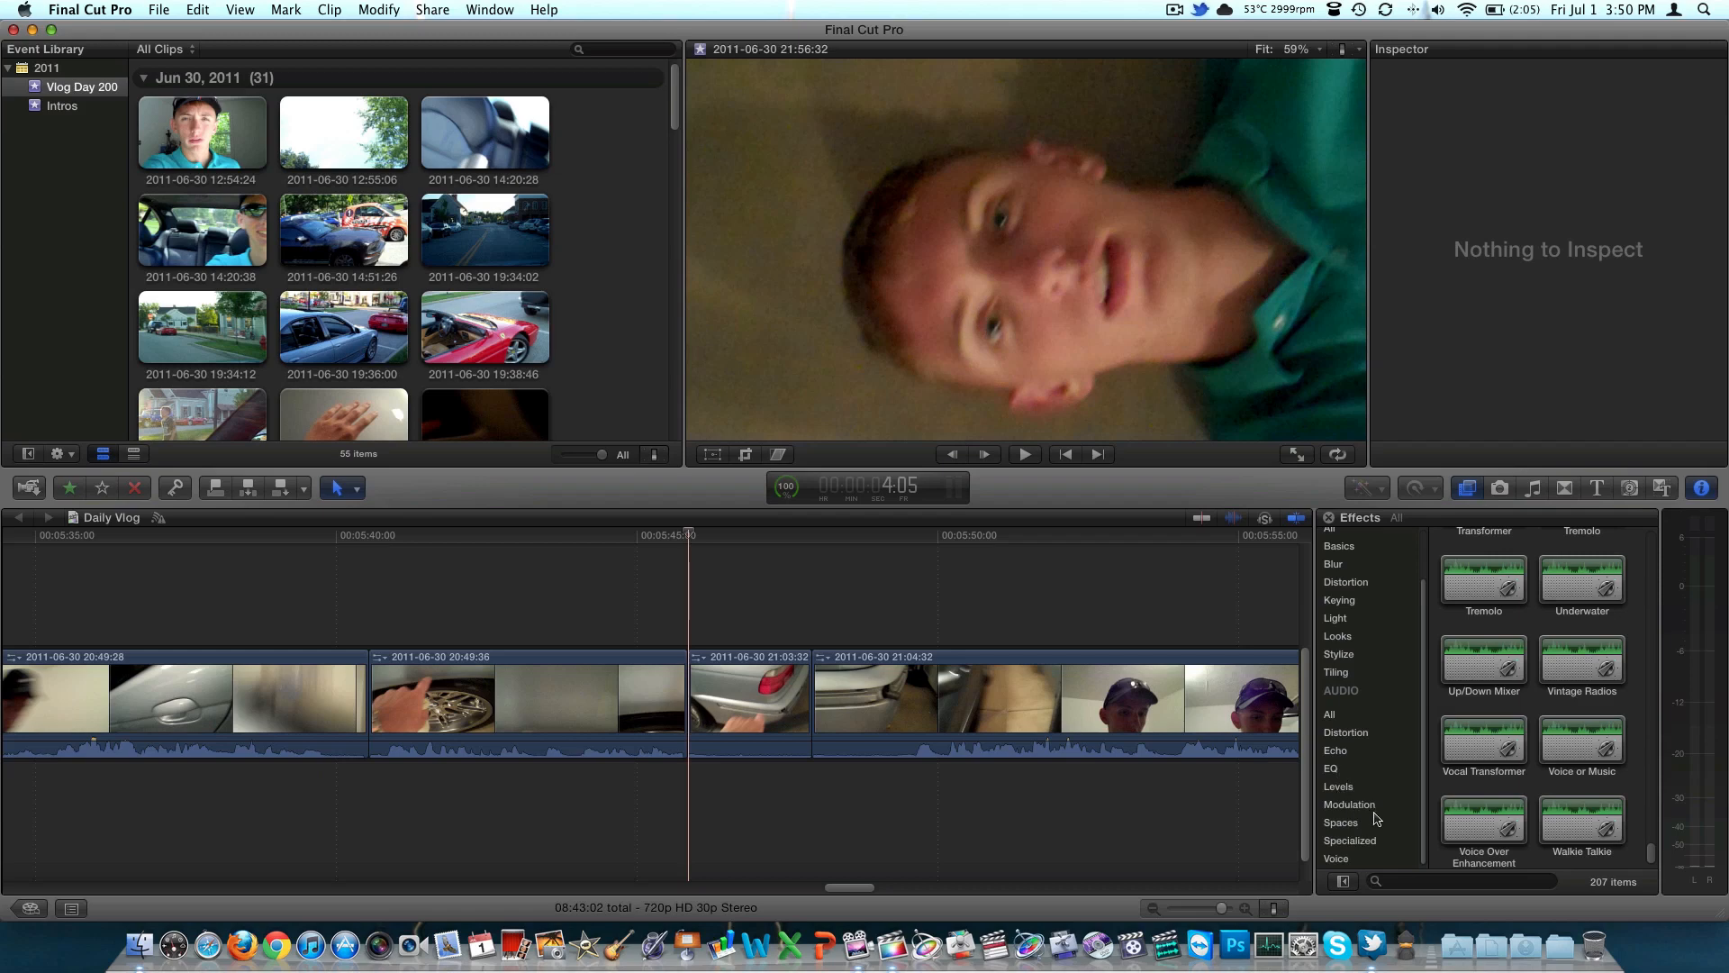
pyautogui.scroll(3, 1372, 768)
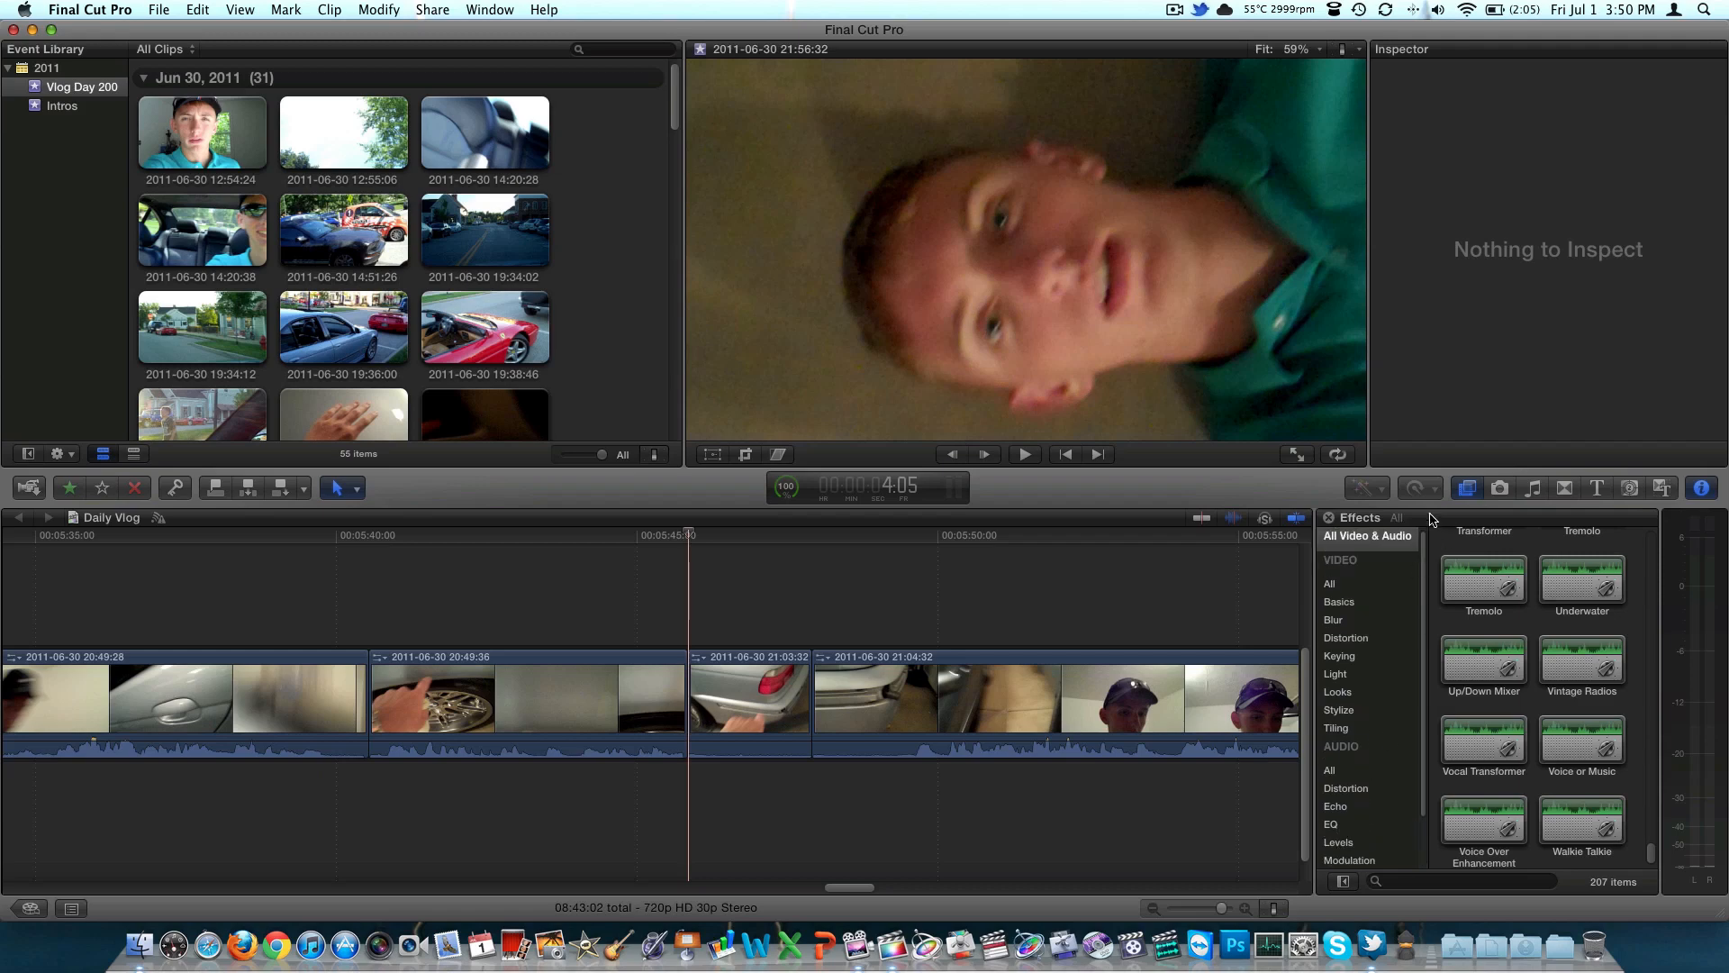
# Browse the BMW M5 photo album and the SoundIdeas collection in the music and sound library
pyautogui.click(1501, 489)
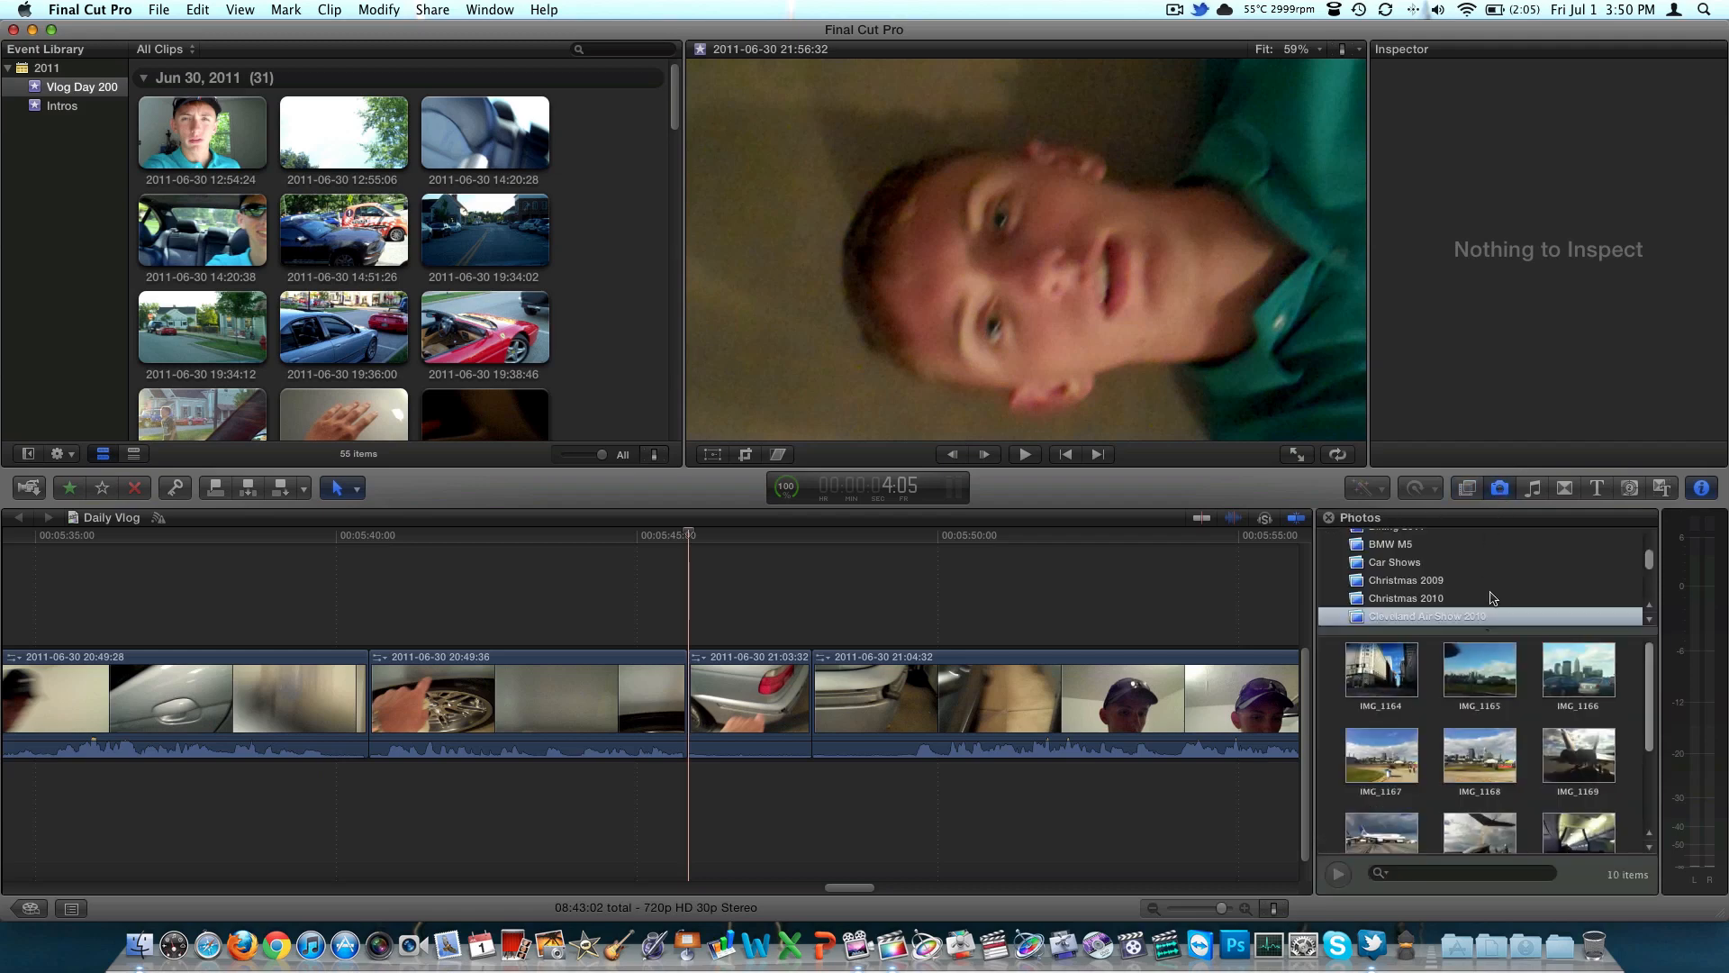
pyautogui.click(1450, 546)
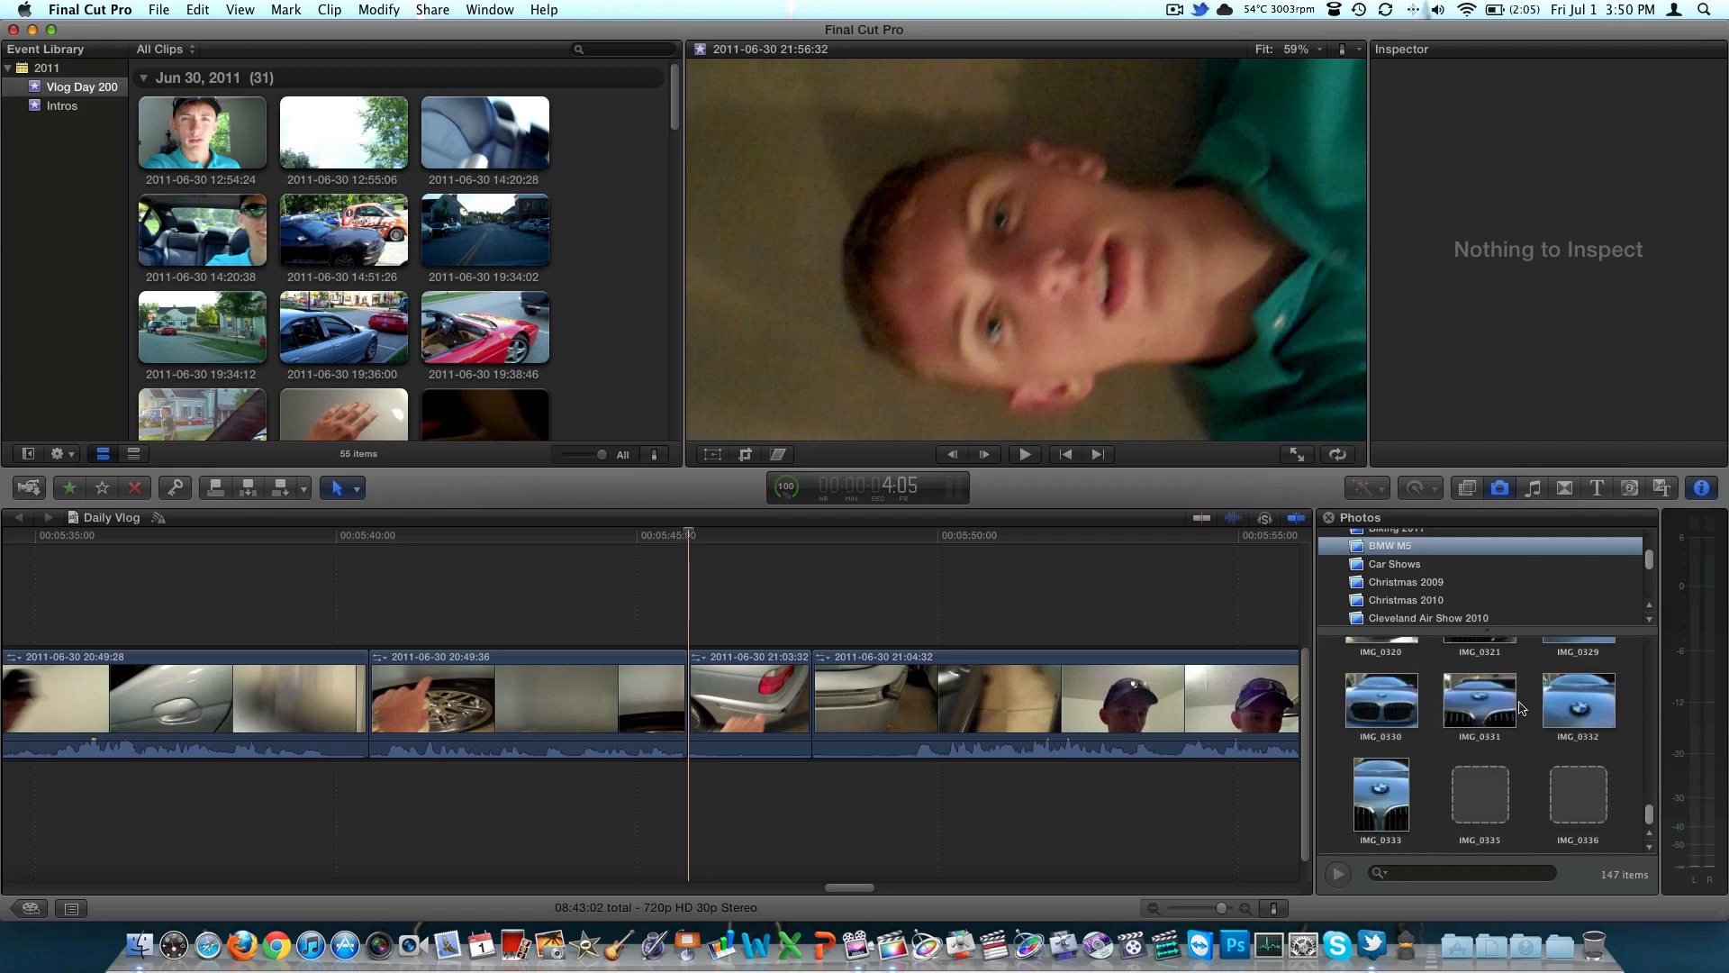
pyautogui.click(1528, 498)
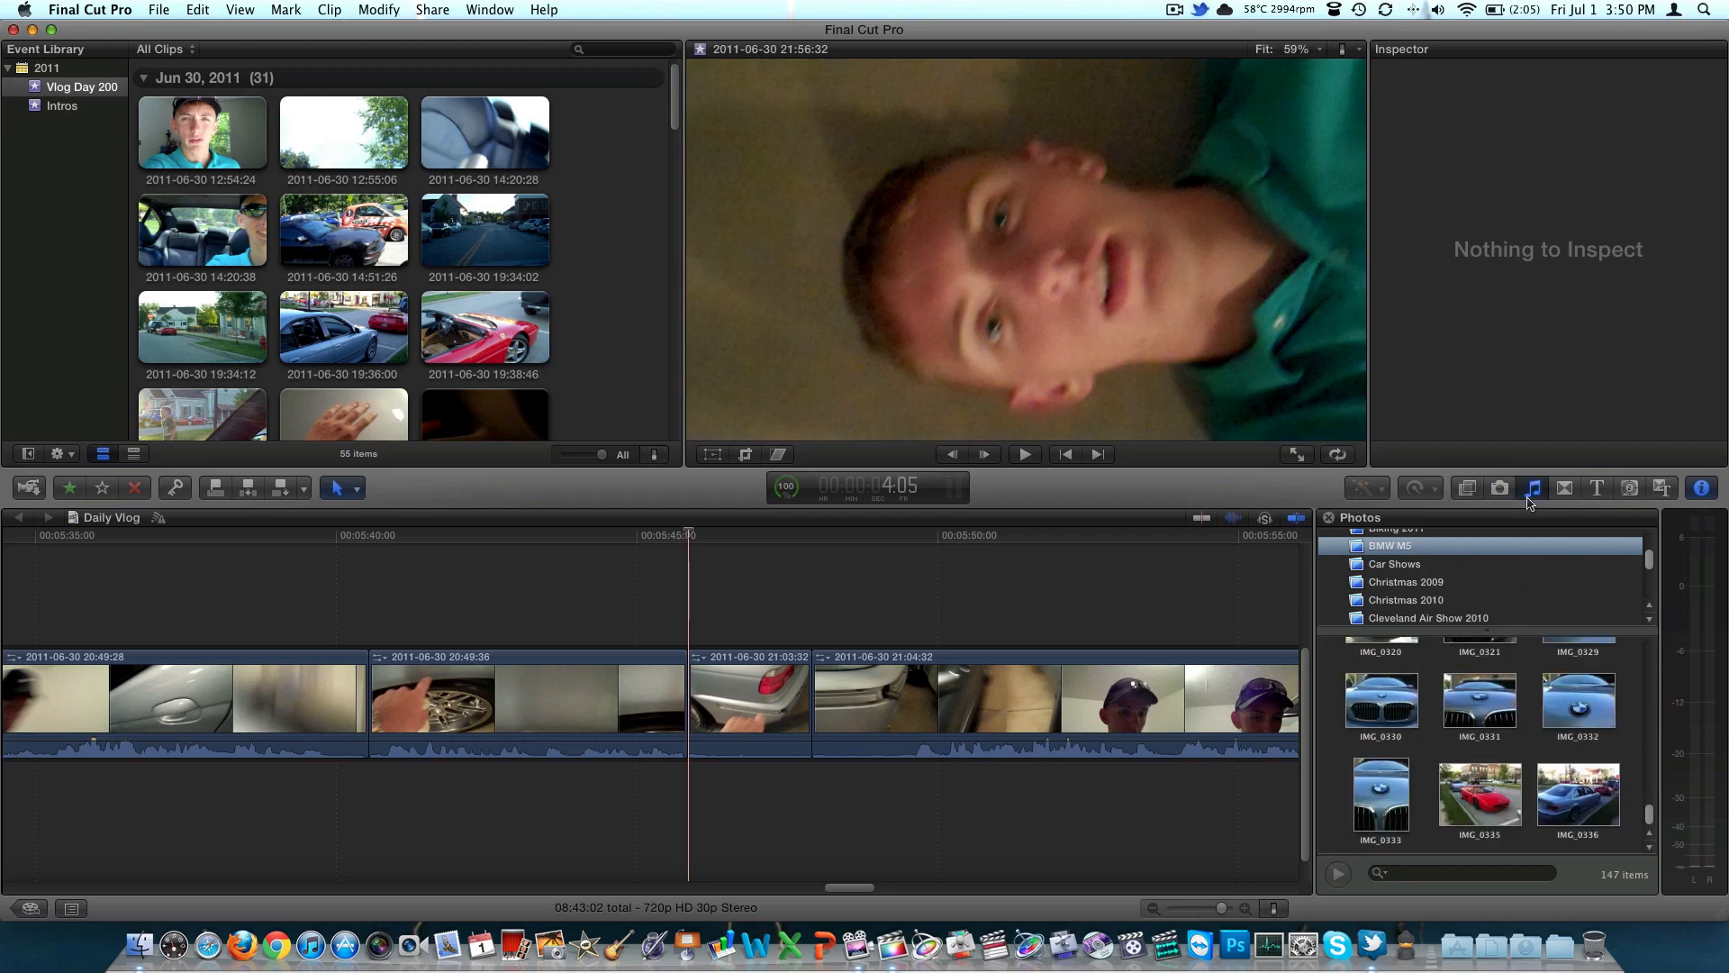
pyautogui.scroll(-15, 1450, 711)
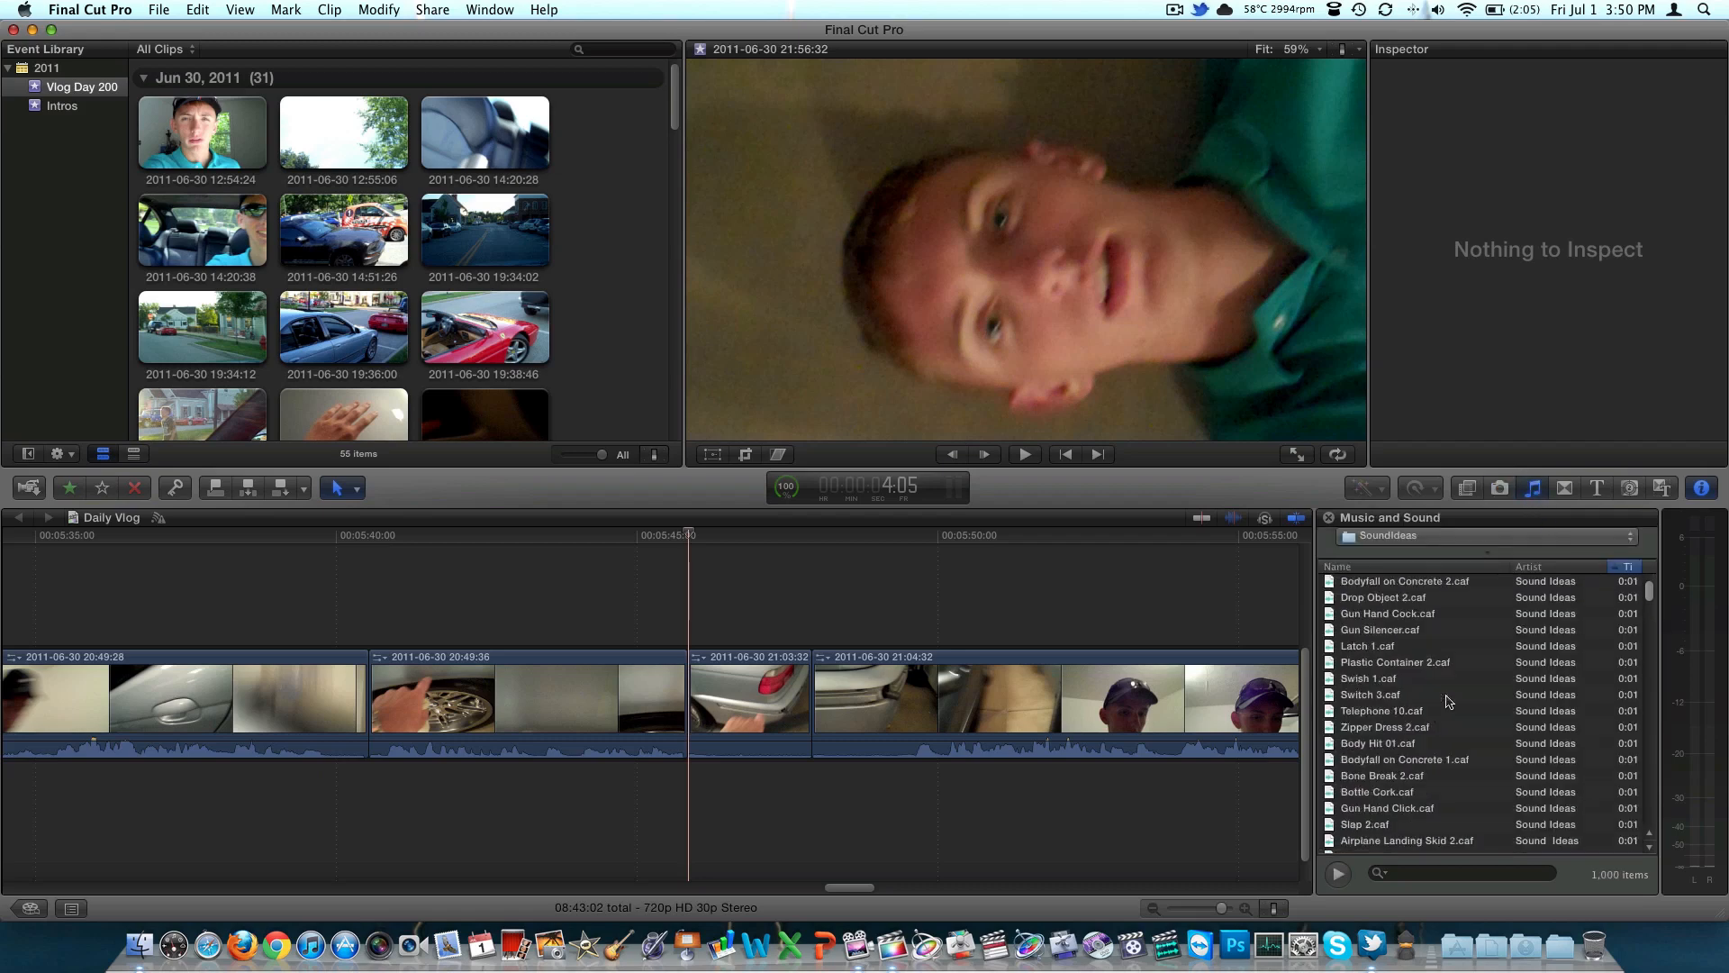
pyautogui.click(1402, 536)
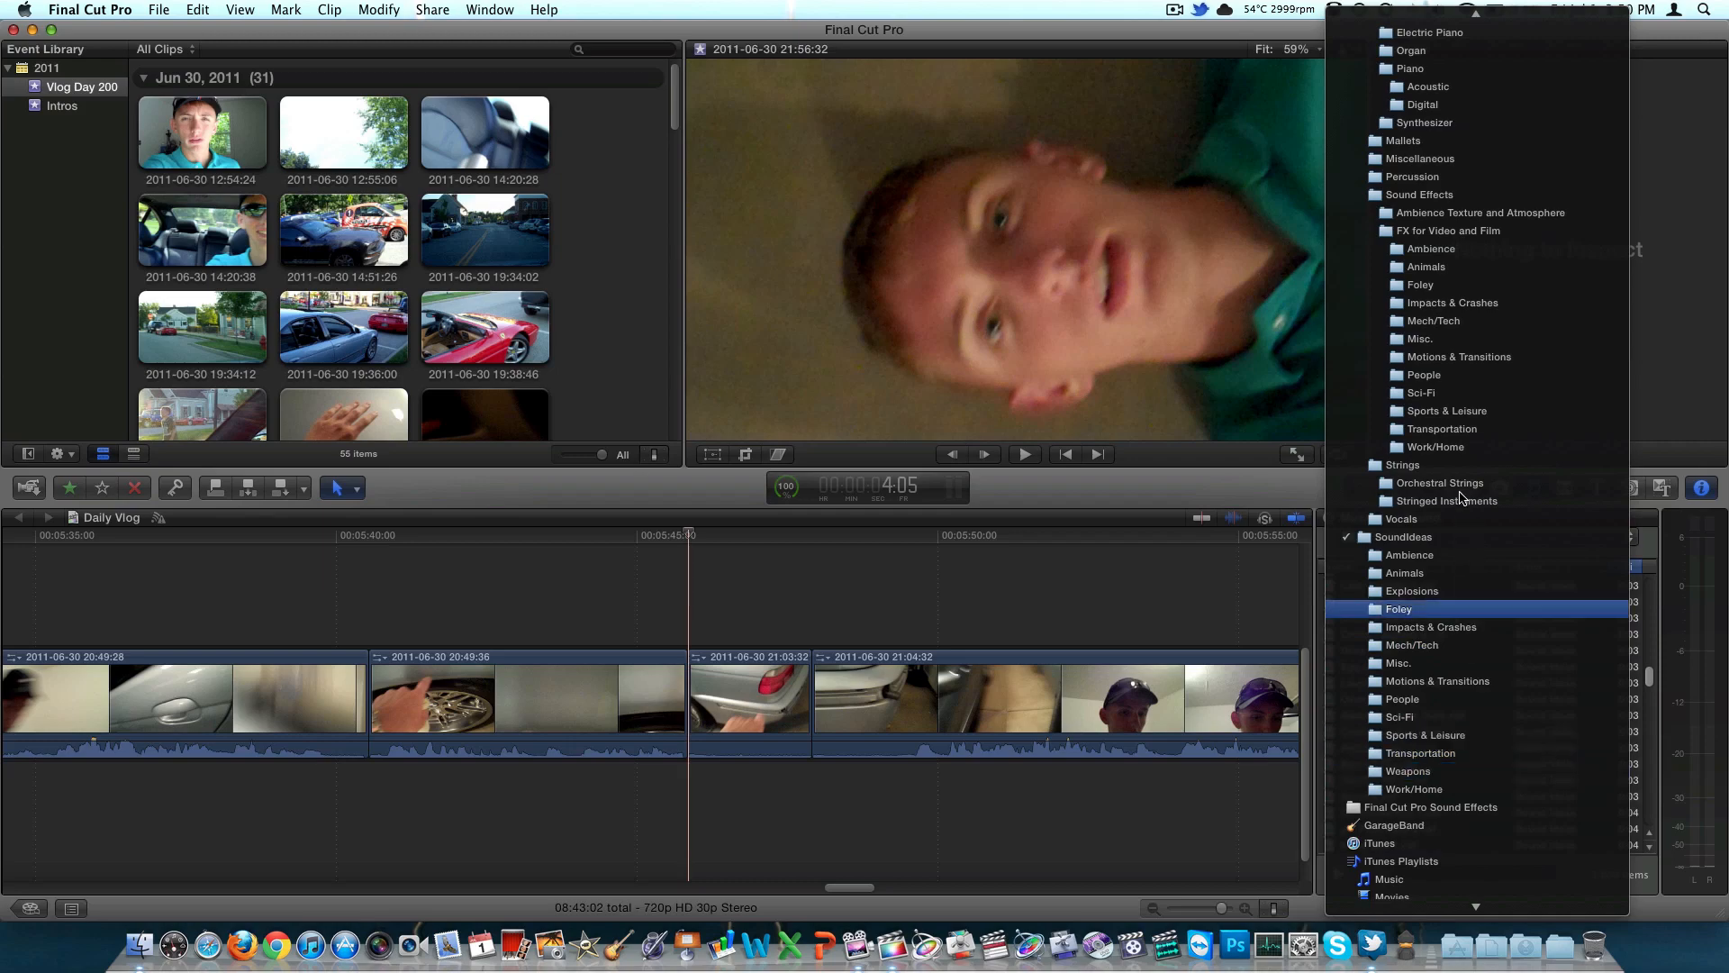
pyautogui.click(1449, 541)
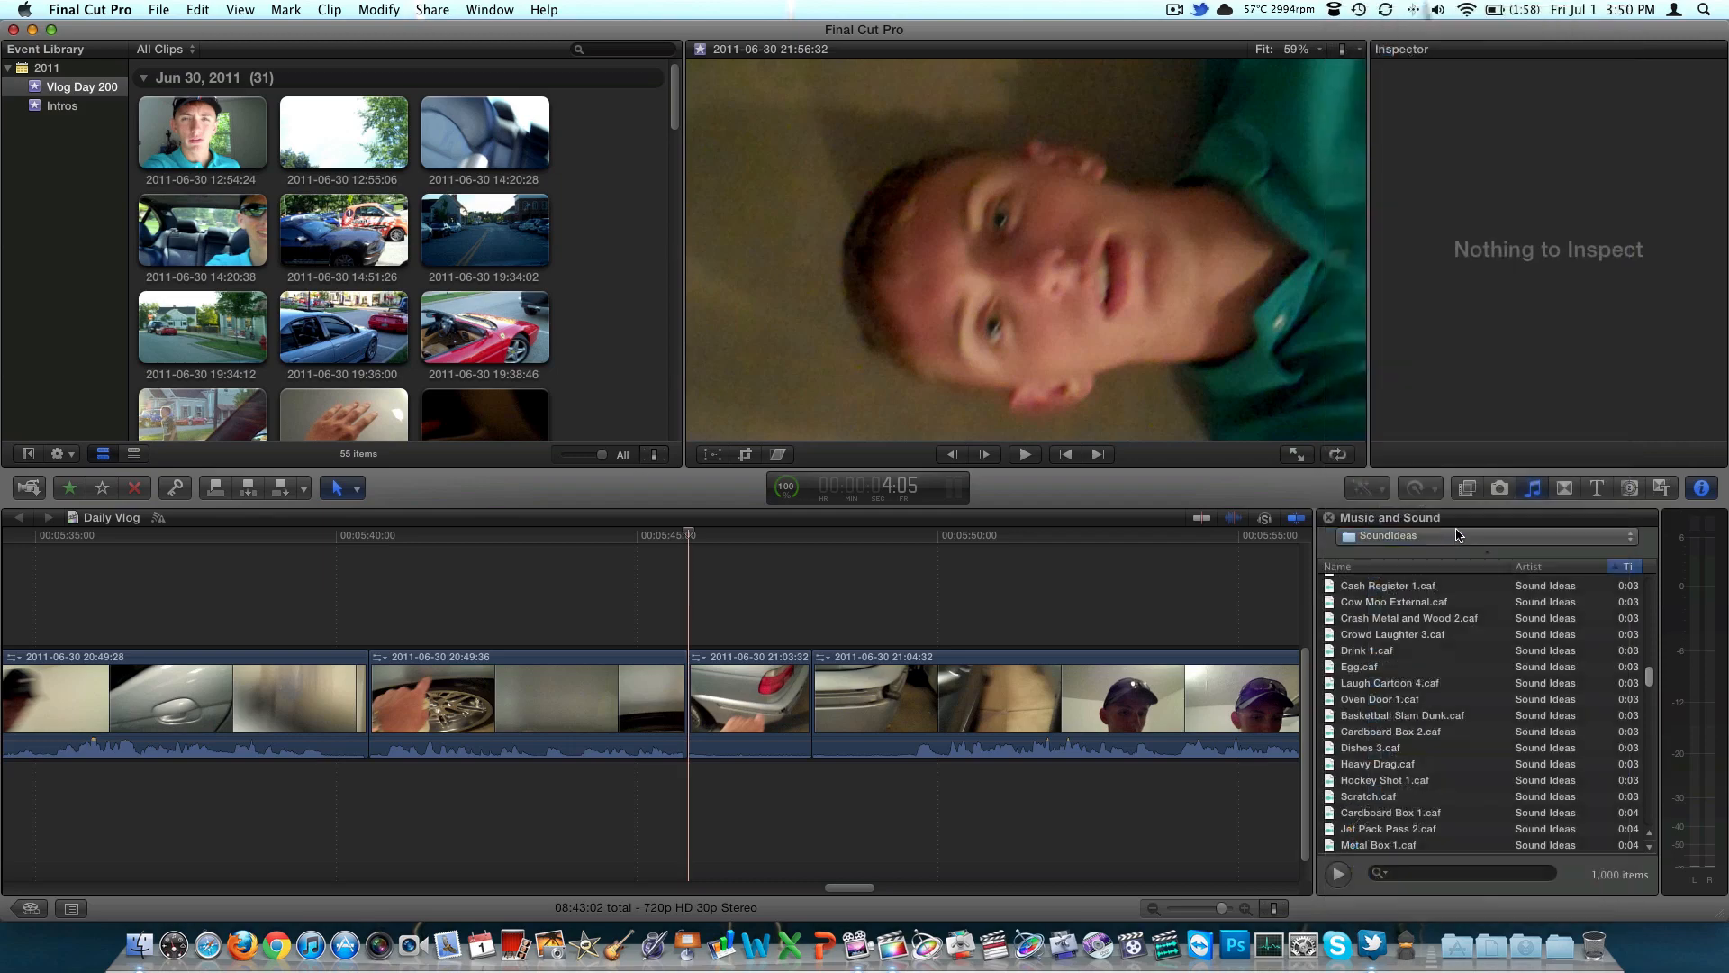
pyautogui.click(1564, 488)
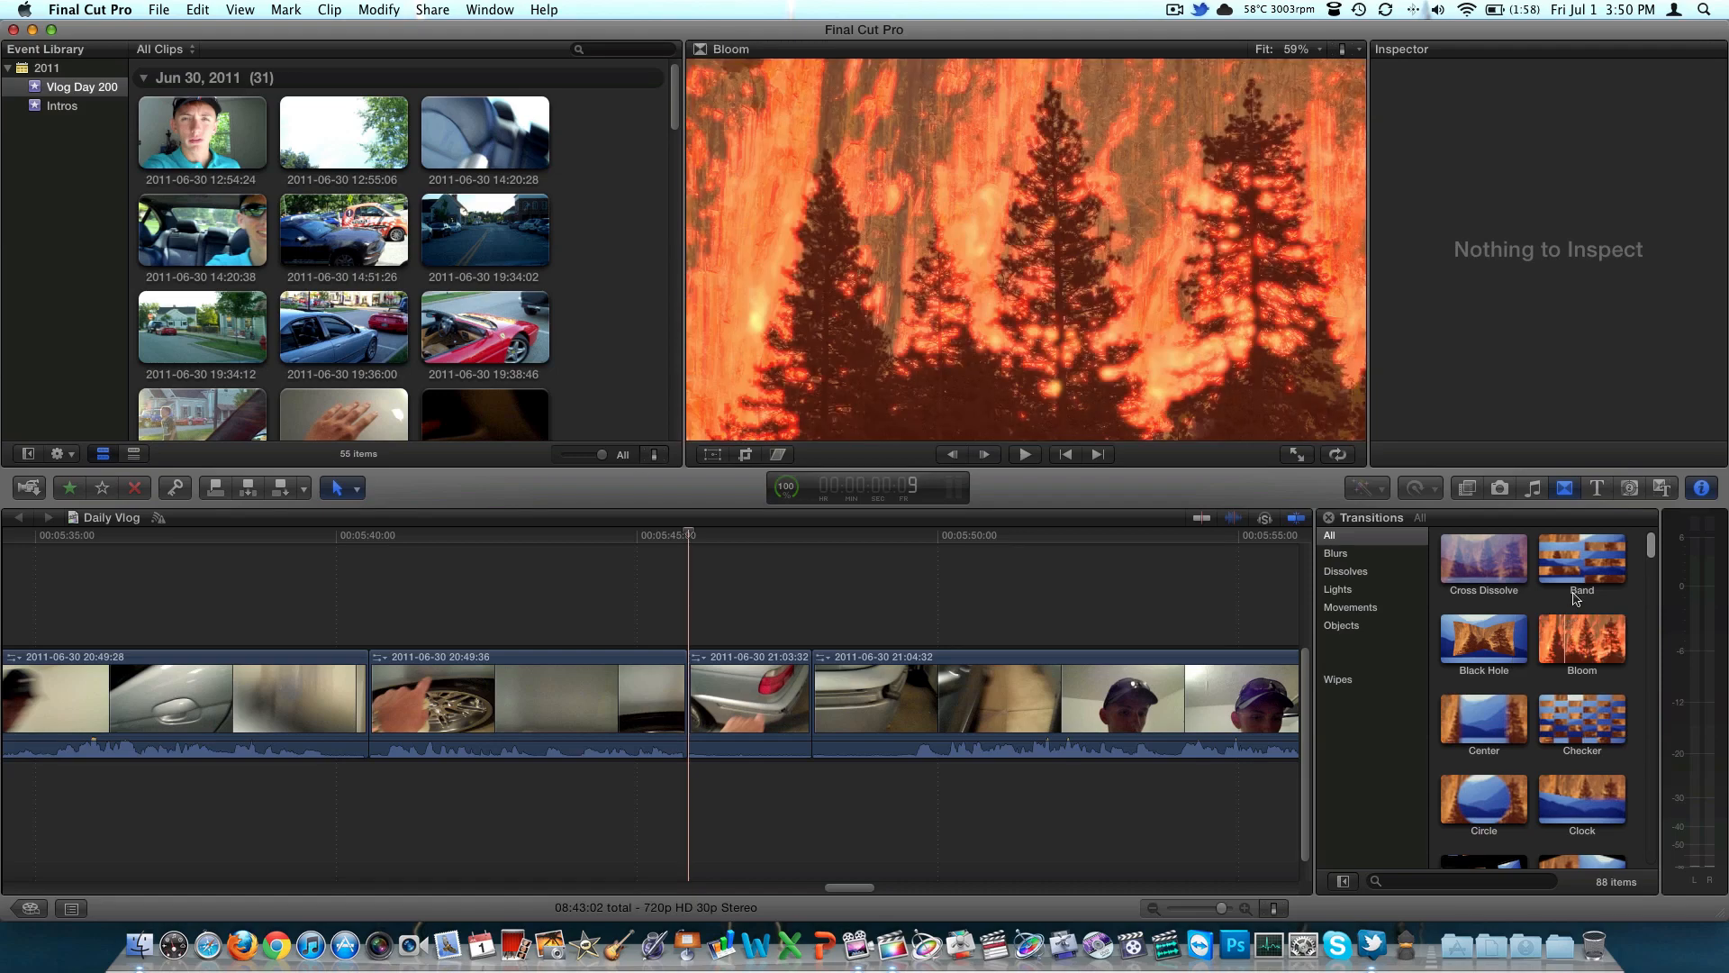
pyautogui.click(1582, 562)
pyautogui.moveTo(1534, 591); pyautogui.dragTo(686, 694)
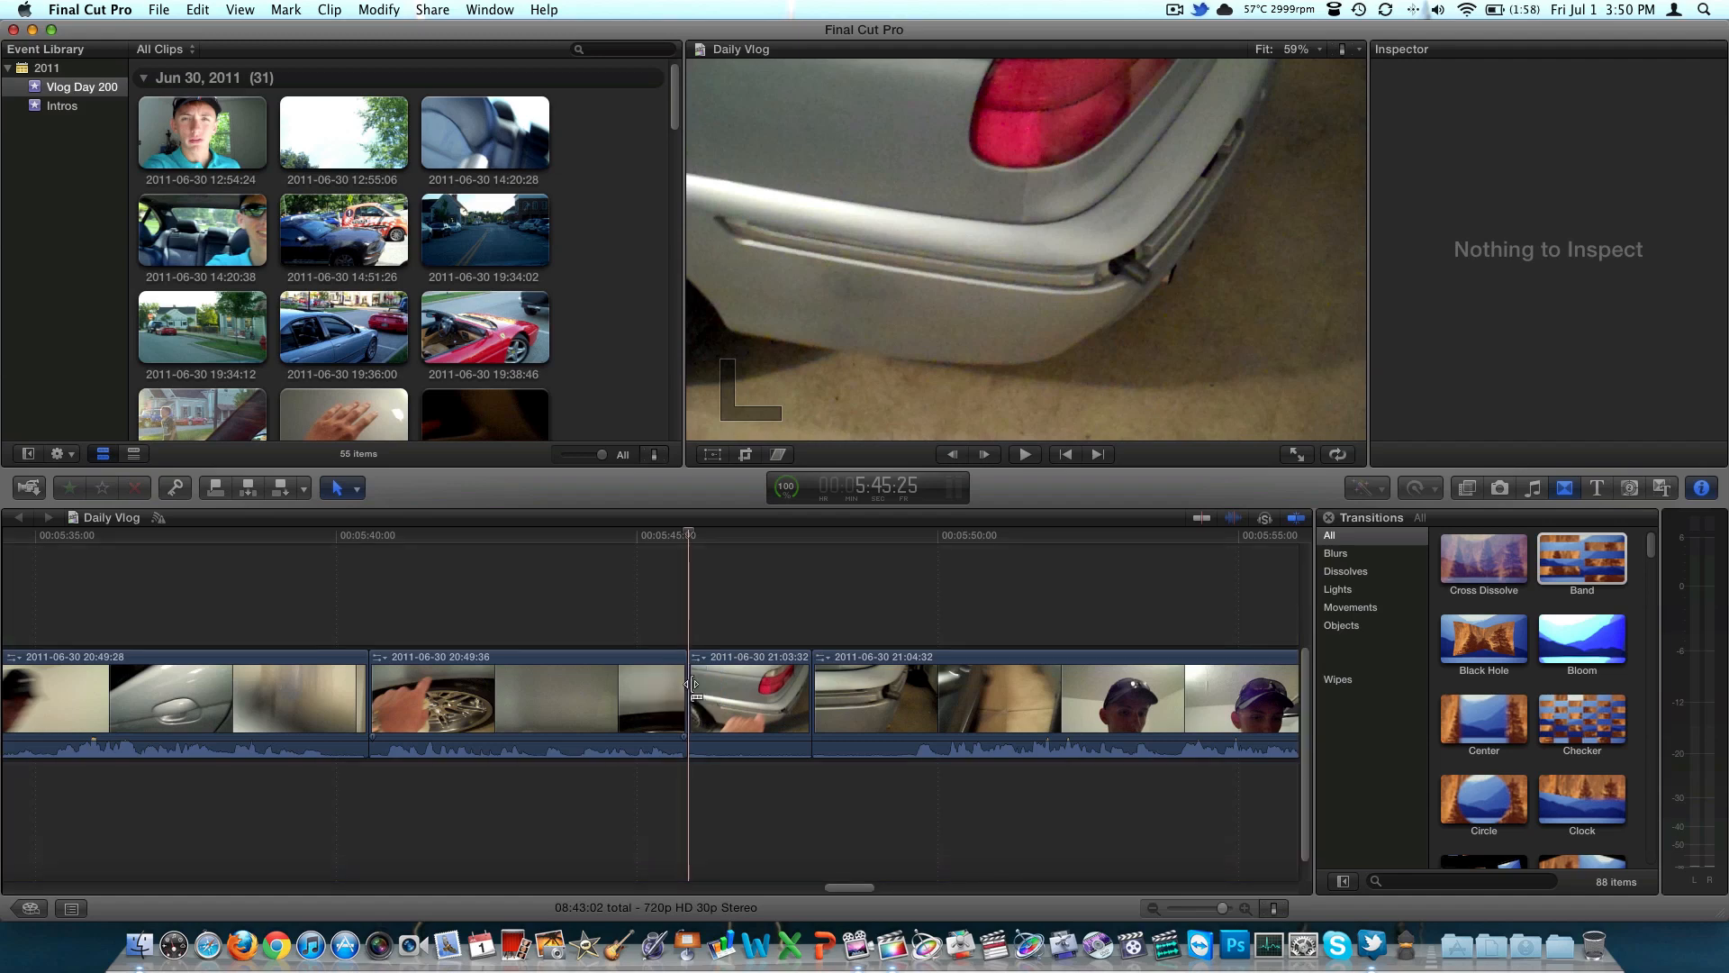
pyautogui.click(643, 539)
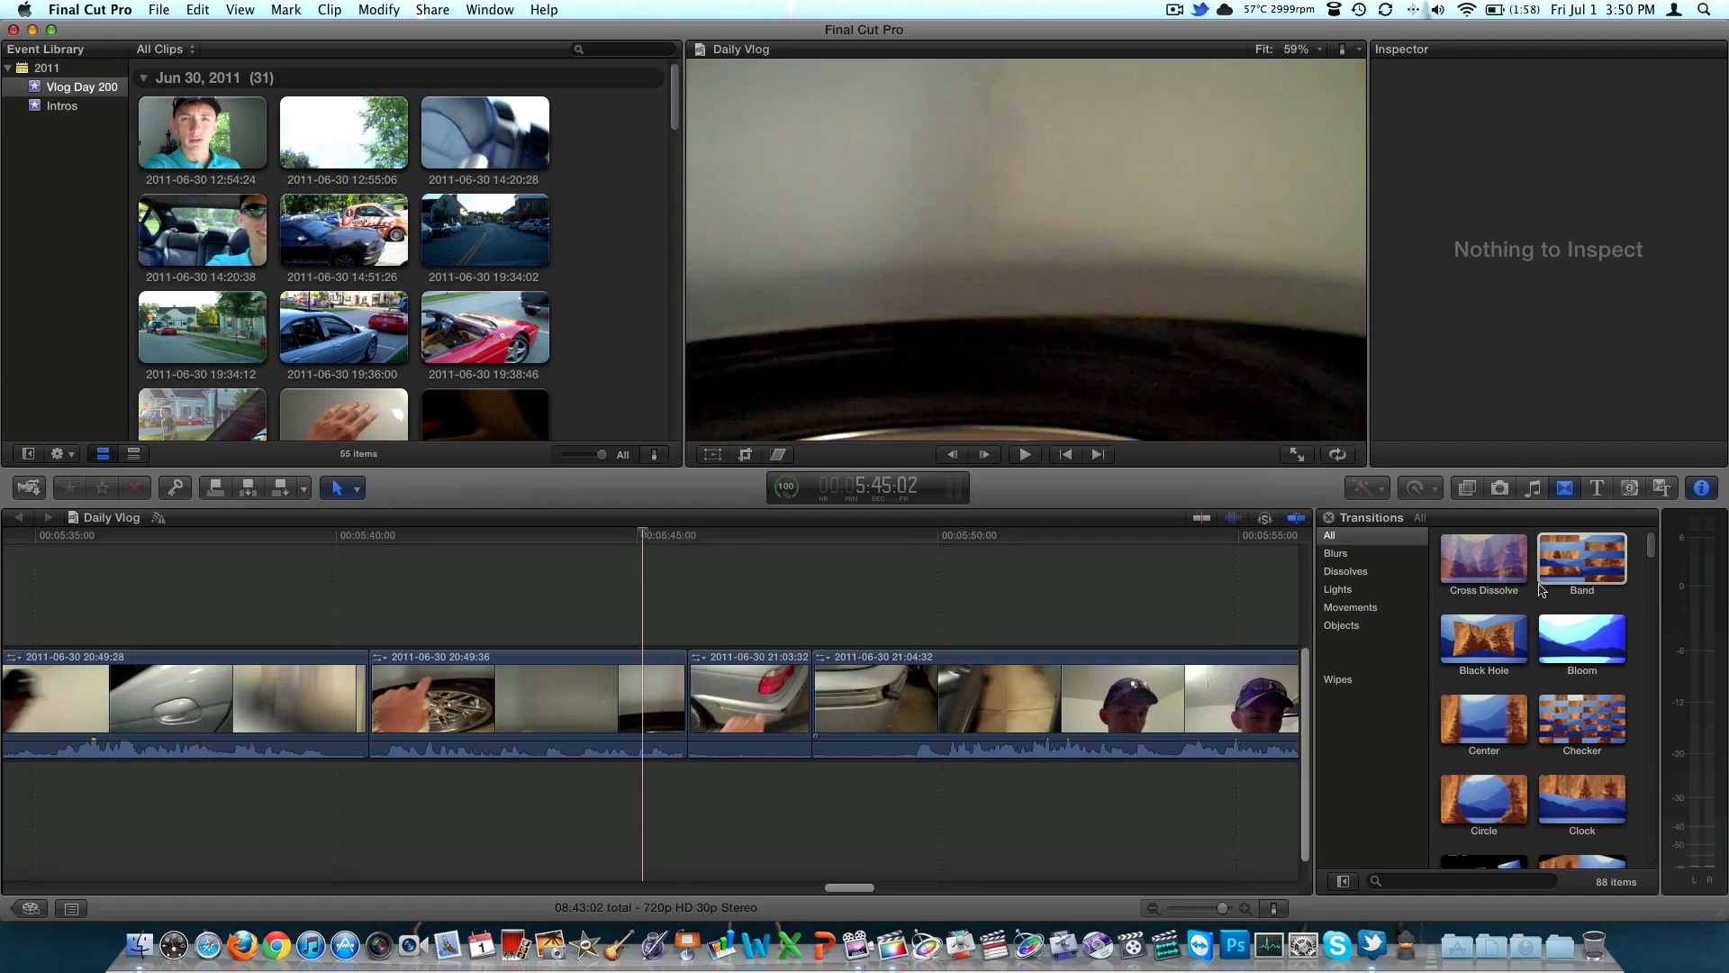
pyautogui.moveTo(1542, 590); pyautogui.dragTo(686, 680)
pyautogui.press('space')
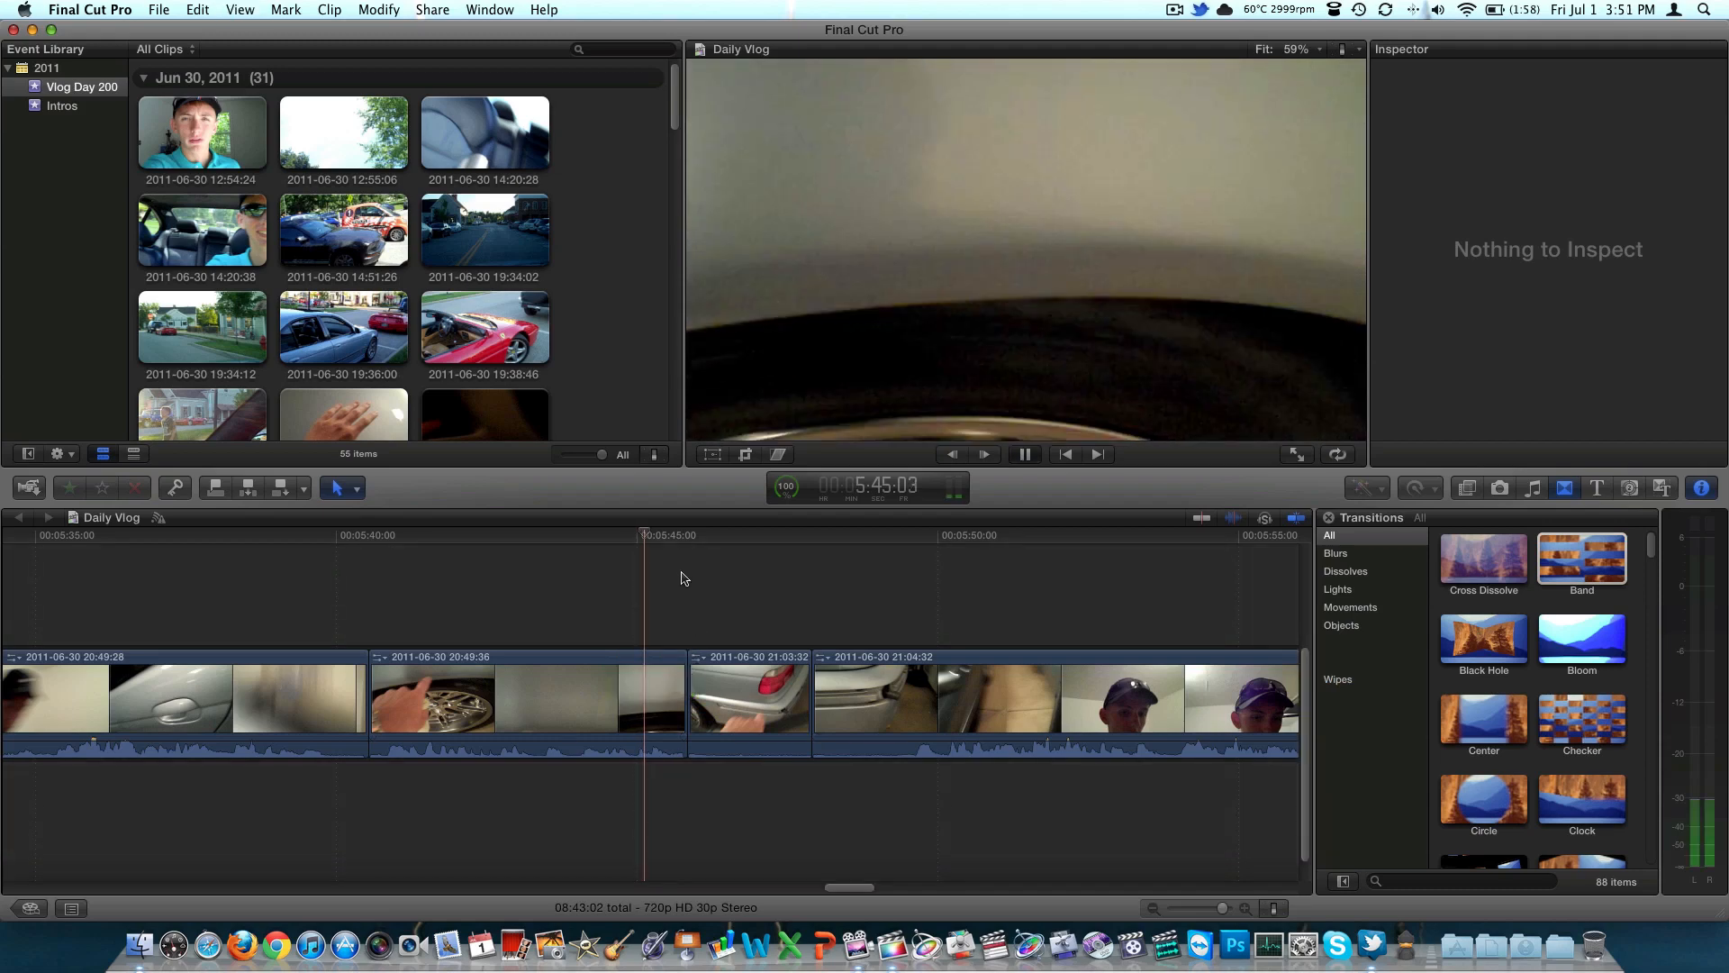
pyautogui.press('space')
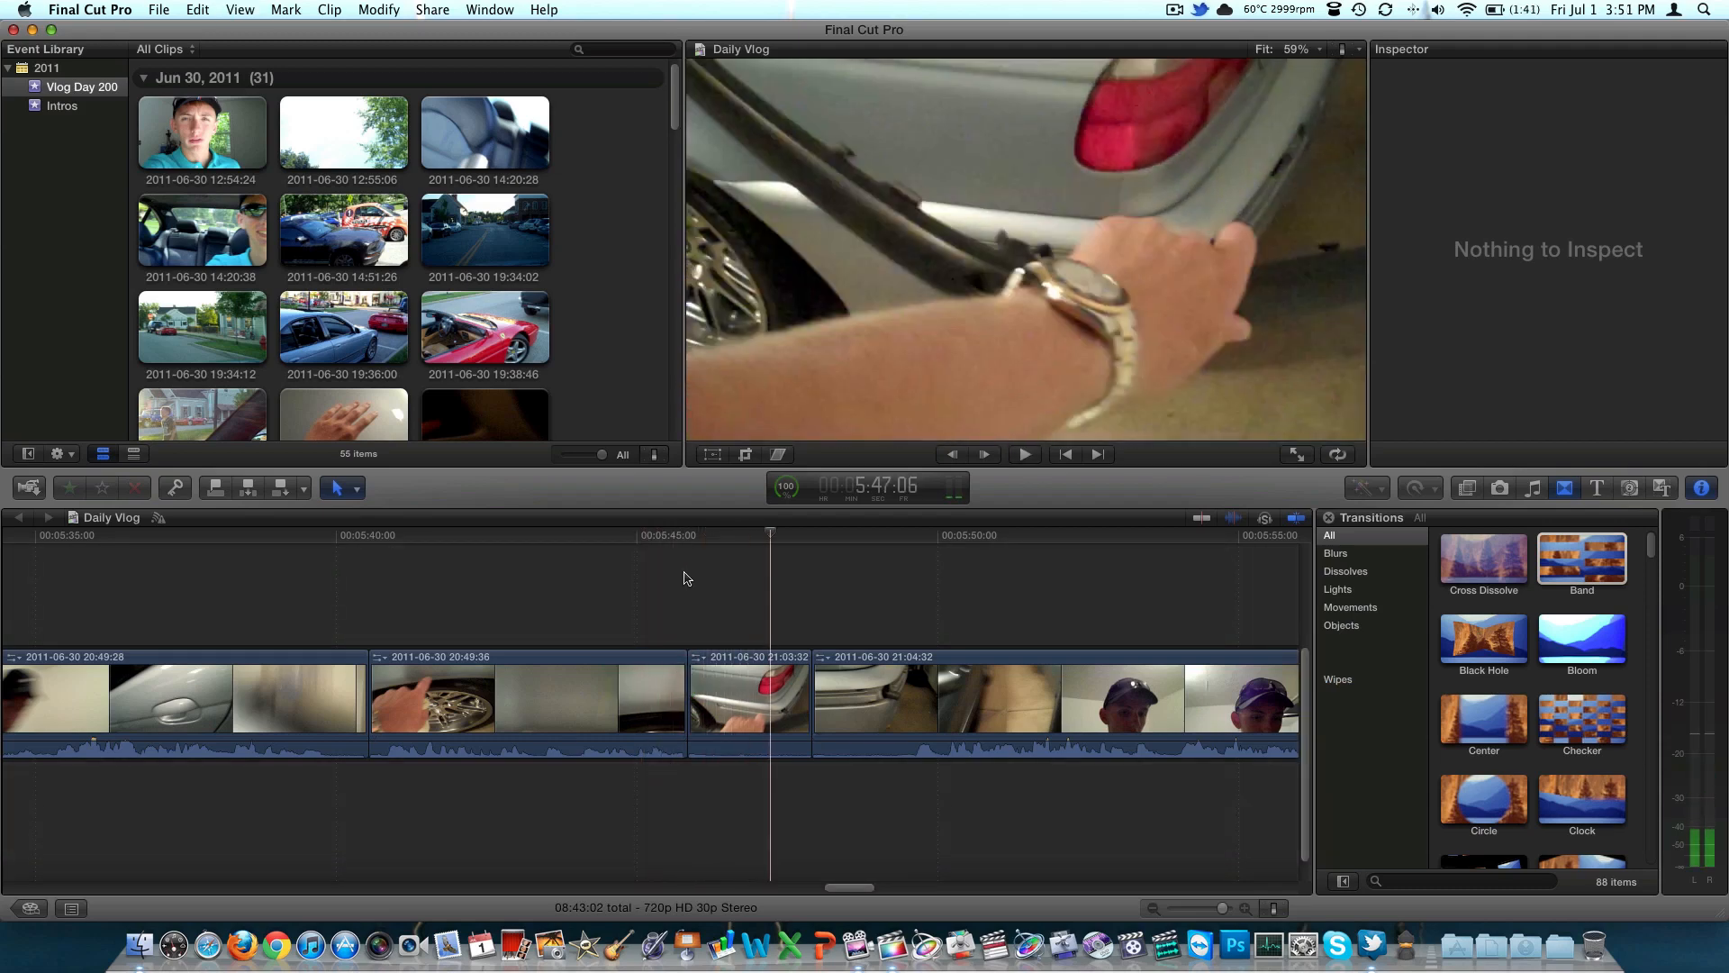
# Try to add the Bloom transition before the 21:03:32 clip and Circle before the 20:49:36 clip, and play across the latter cut
pyautogui.moveTo(1582, 640); pyautogui.dragTo(689, 699)
pyautogui.click(663, 549)
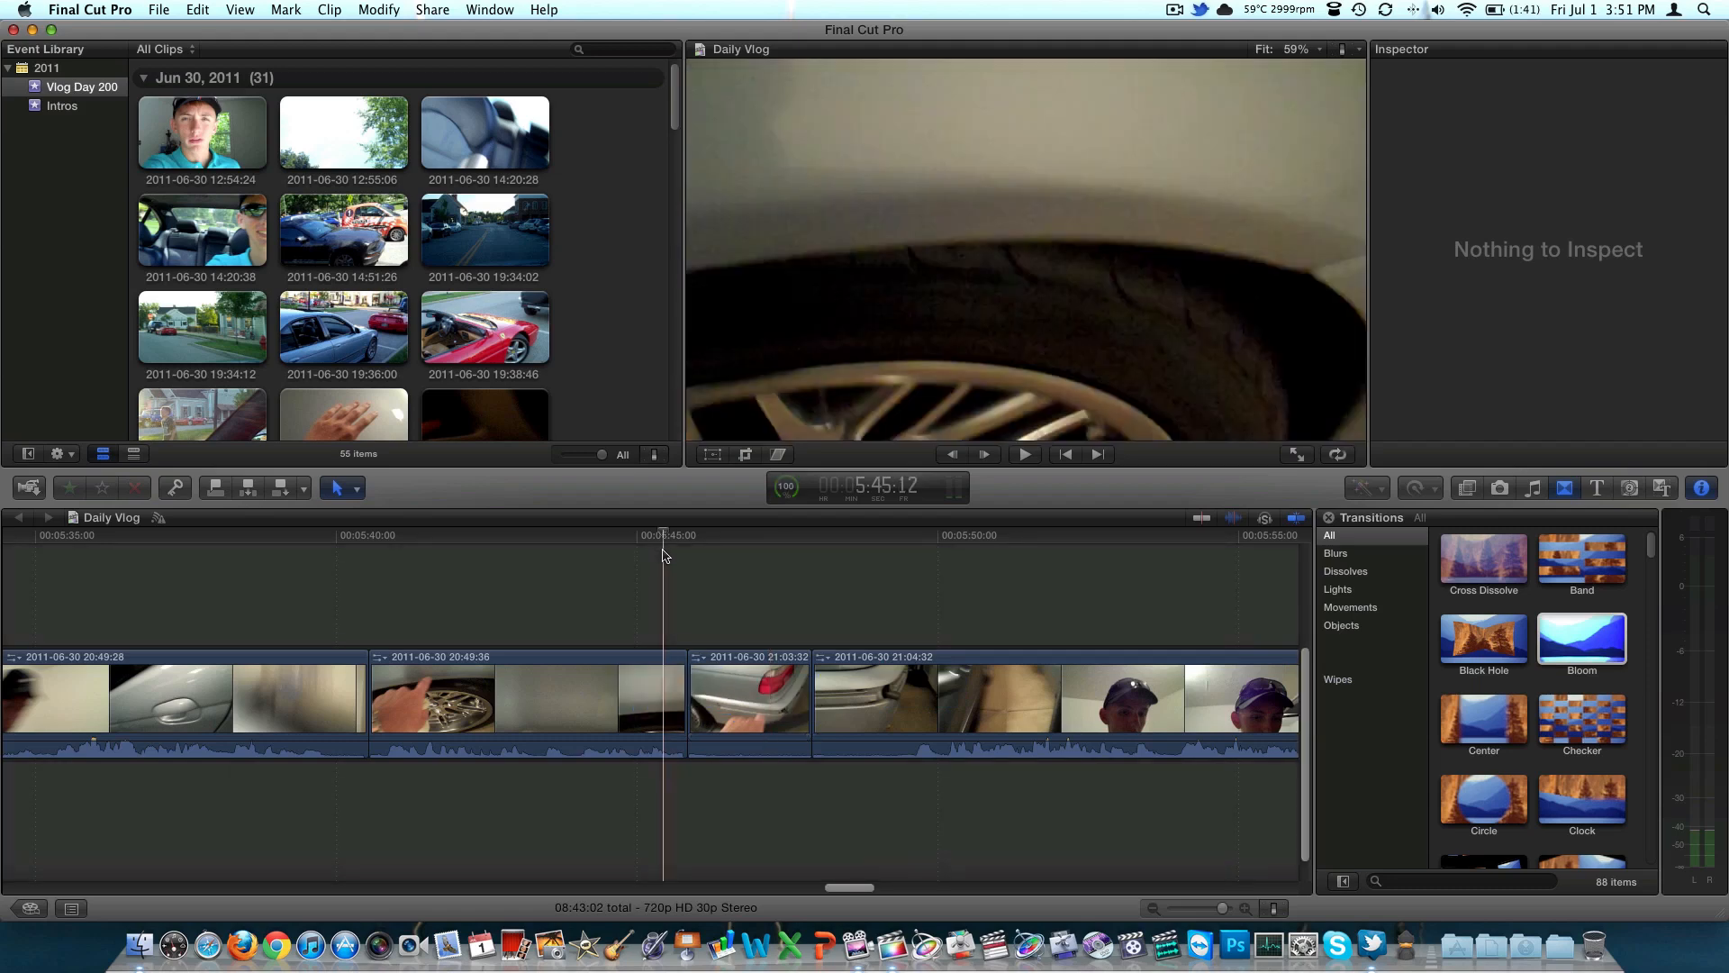
pyautogui.click(1485, 807)
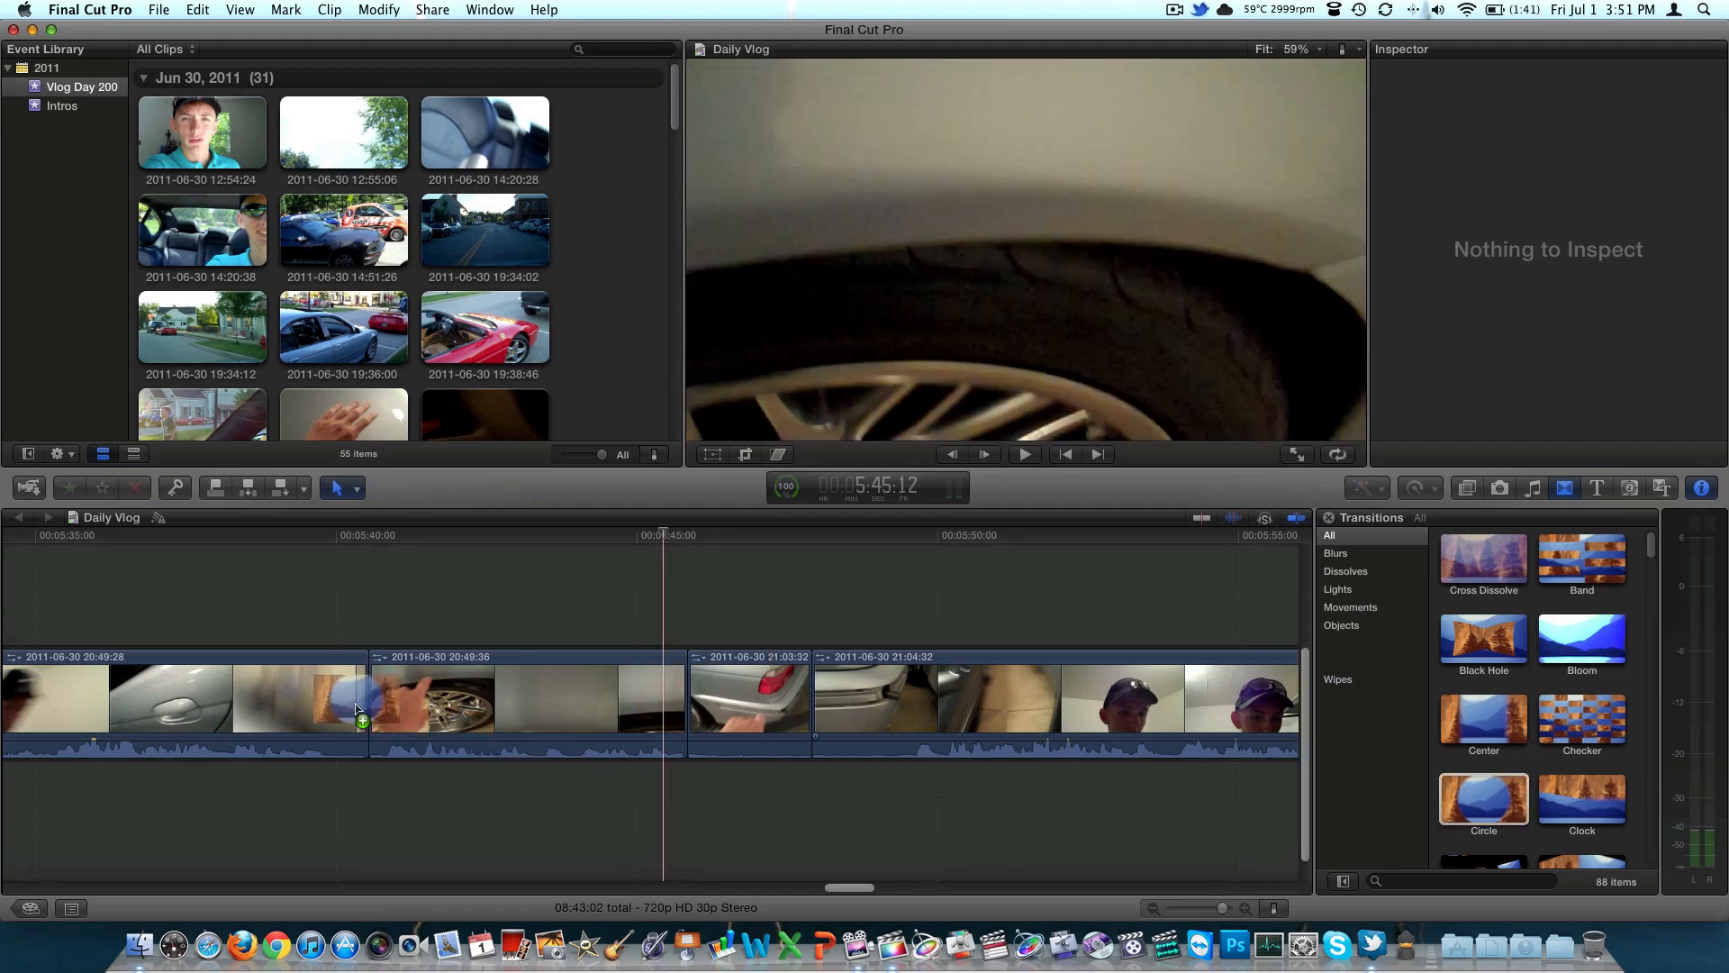
pyautogui.click(340, 536)
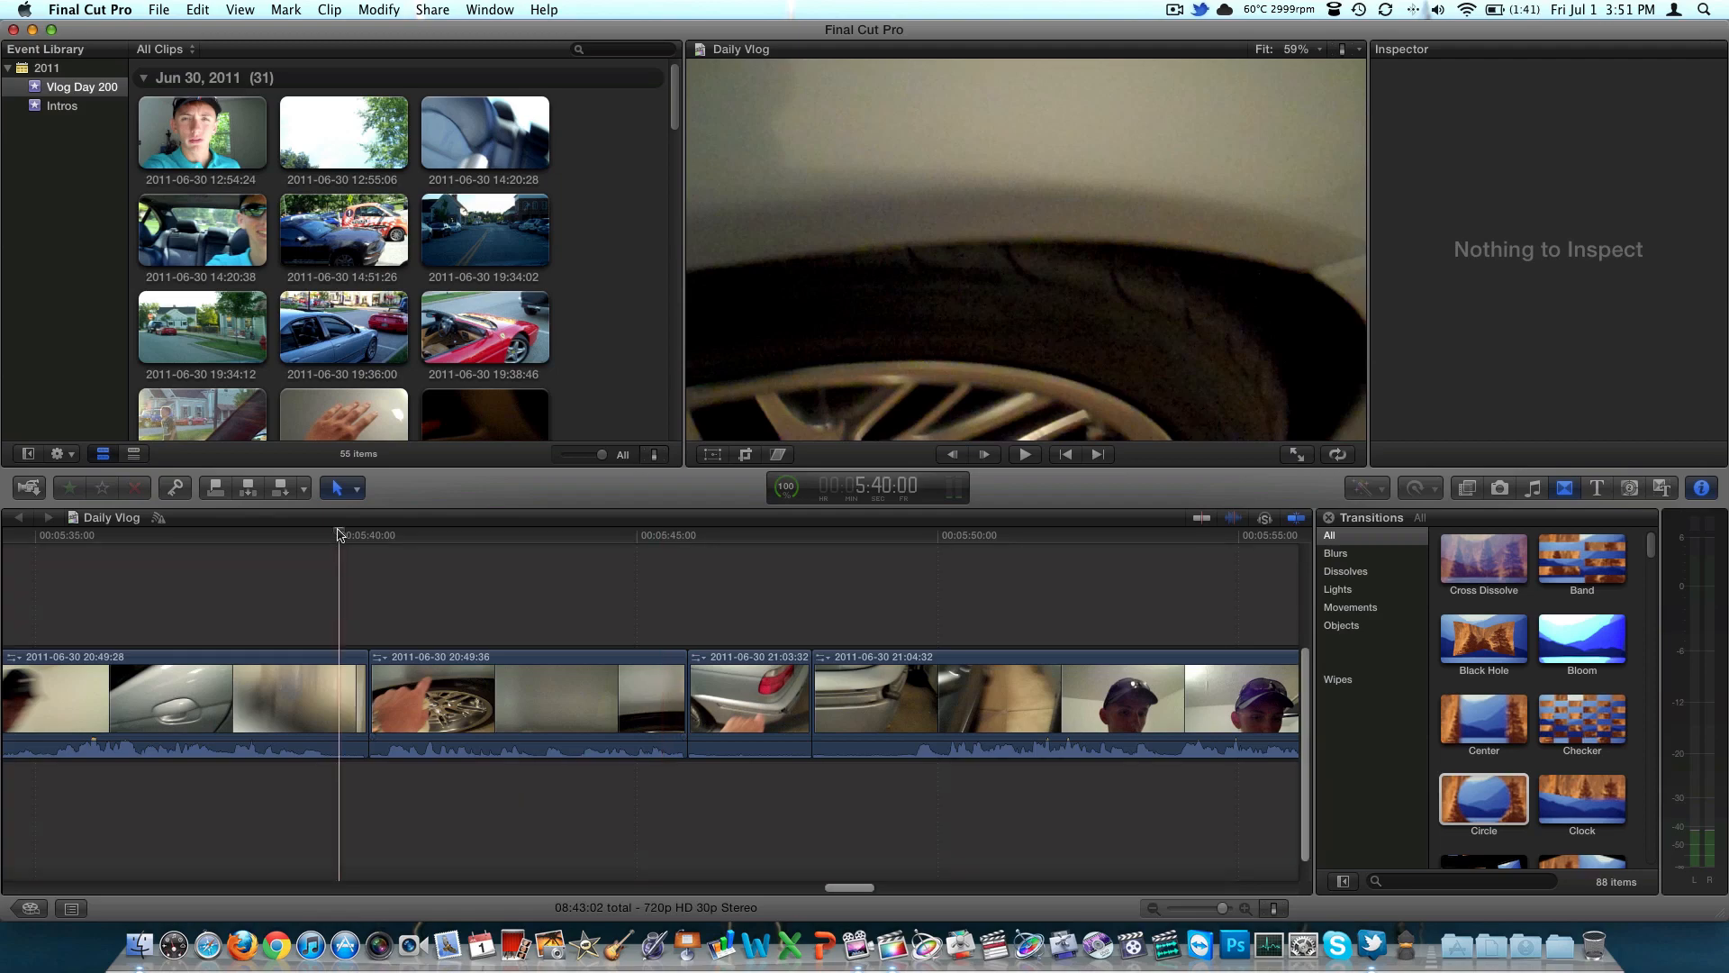
pyautogui.press('space')
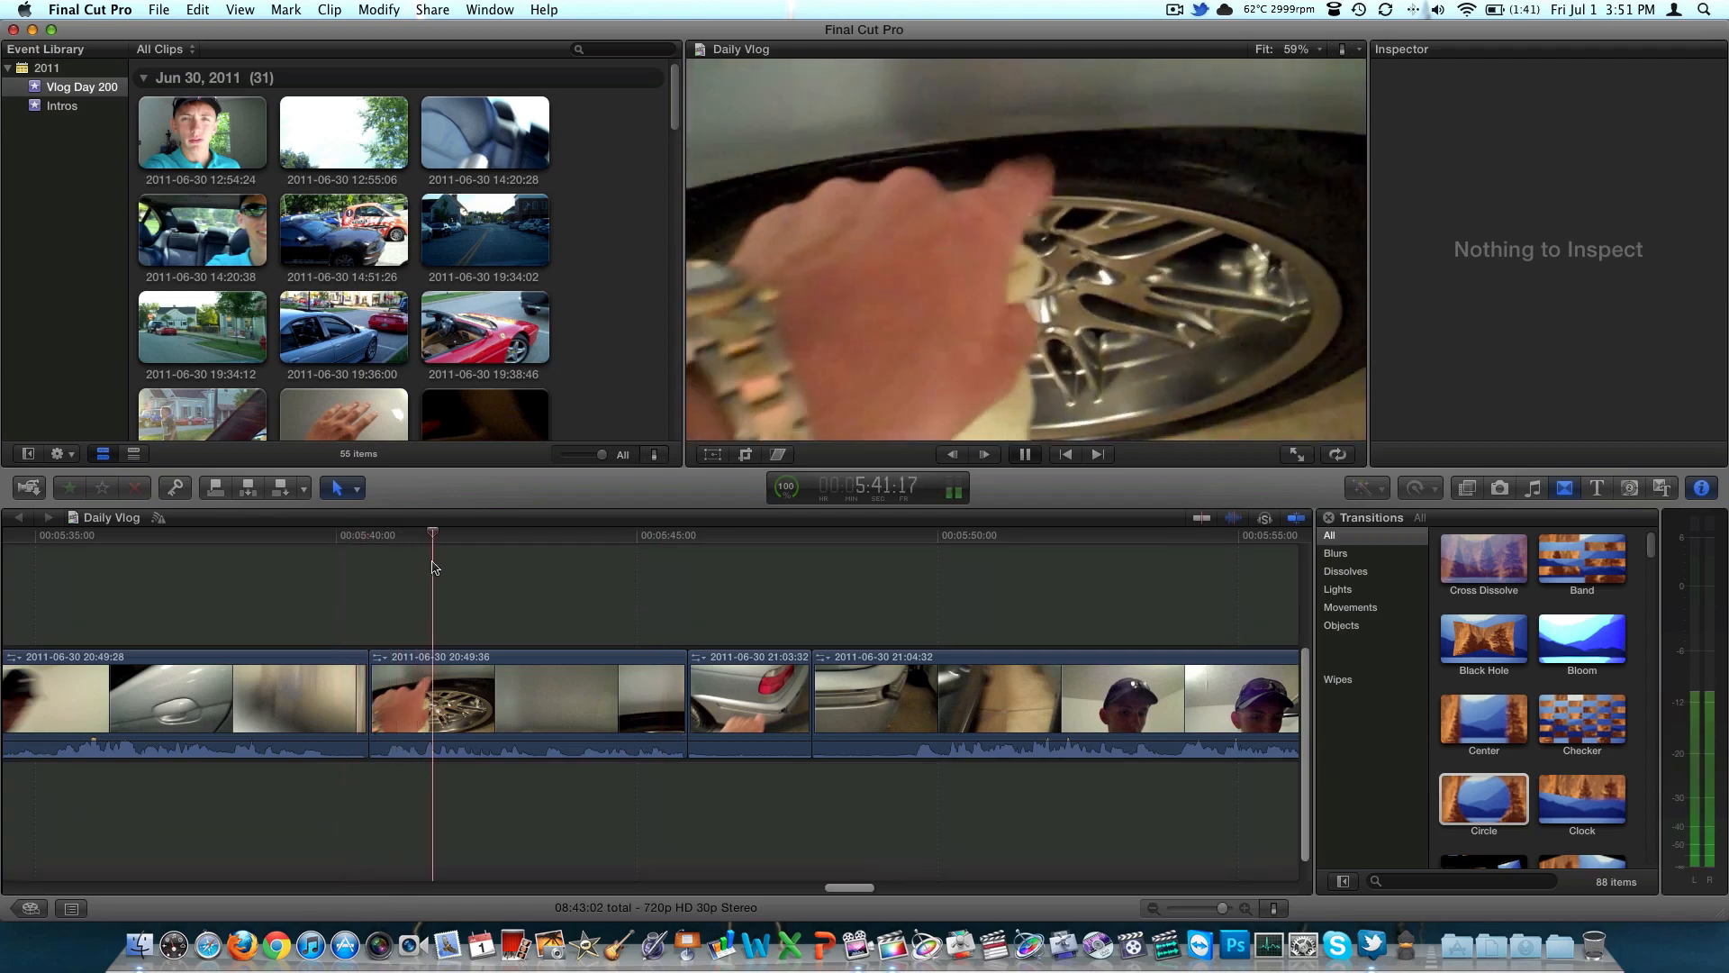
pyautogui.press('space')
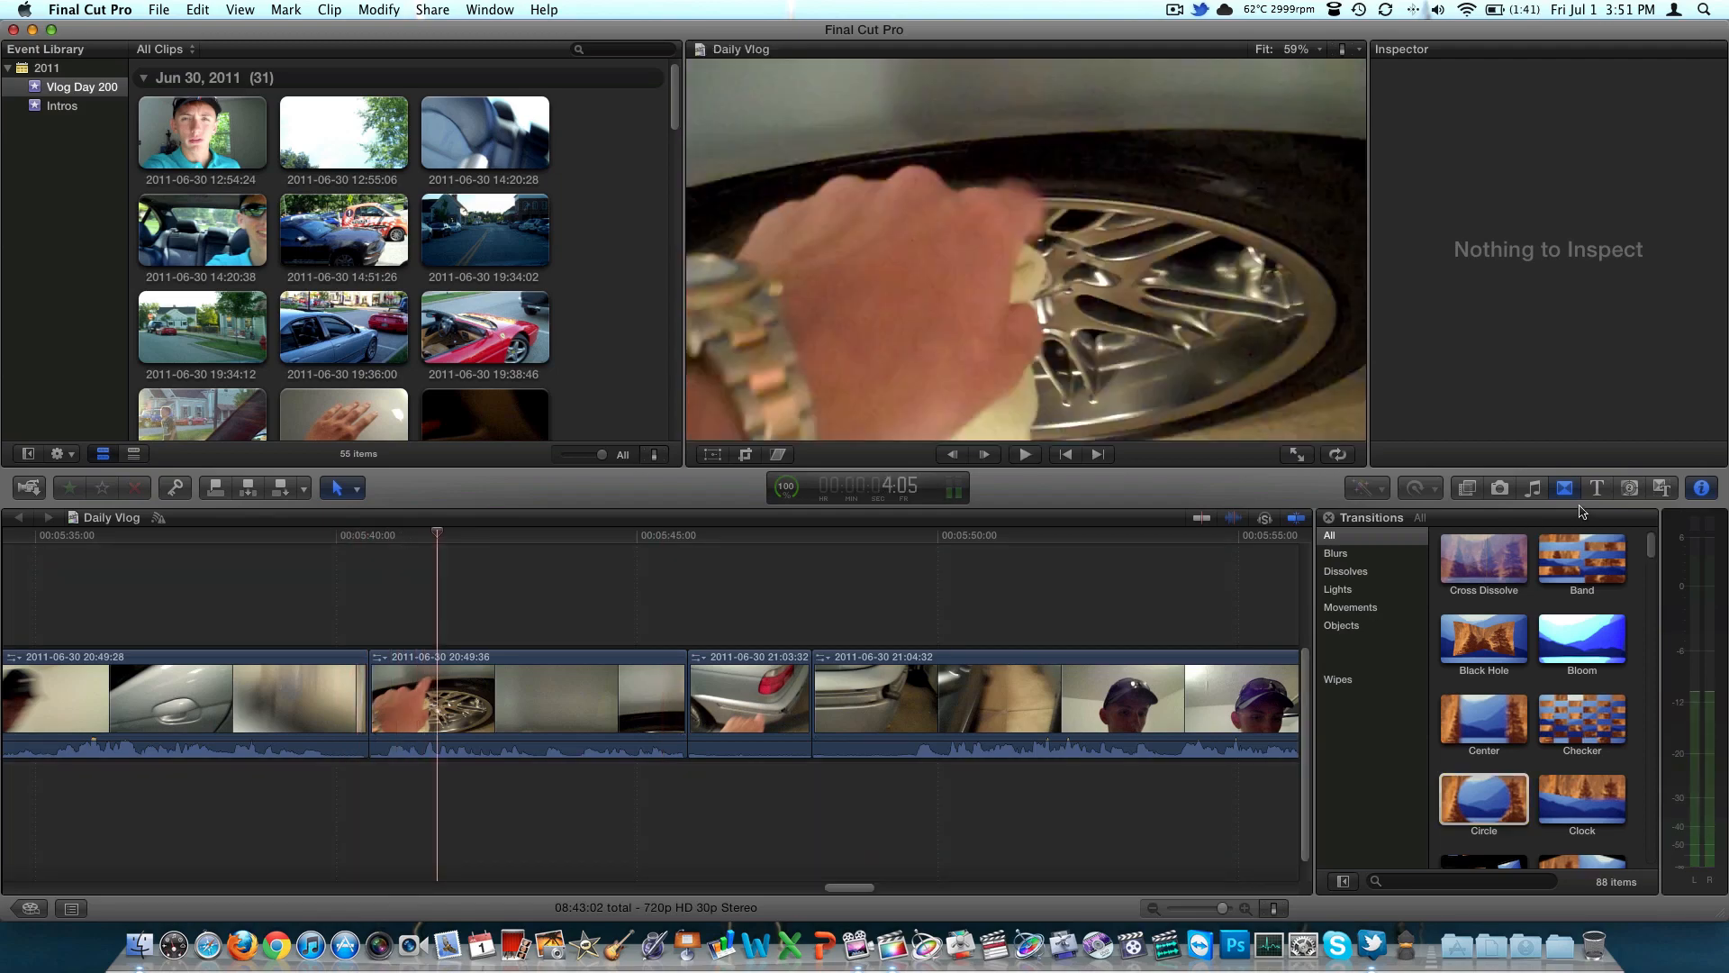
# Browse the Lower Thirds titles, down through the Scrapbook and Sports groups
pyautogui.click(1595, 488)
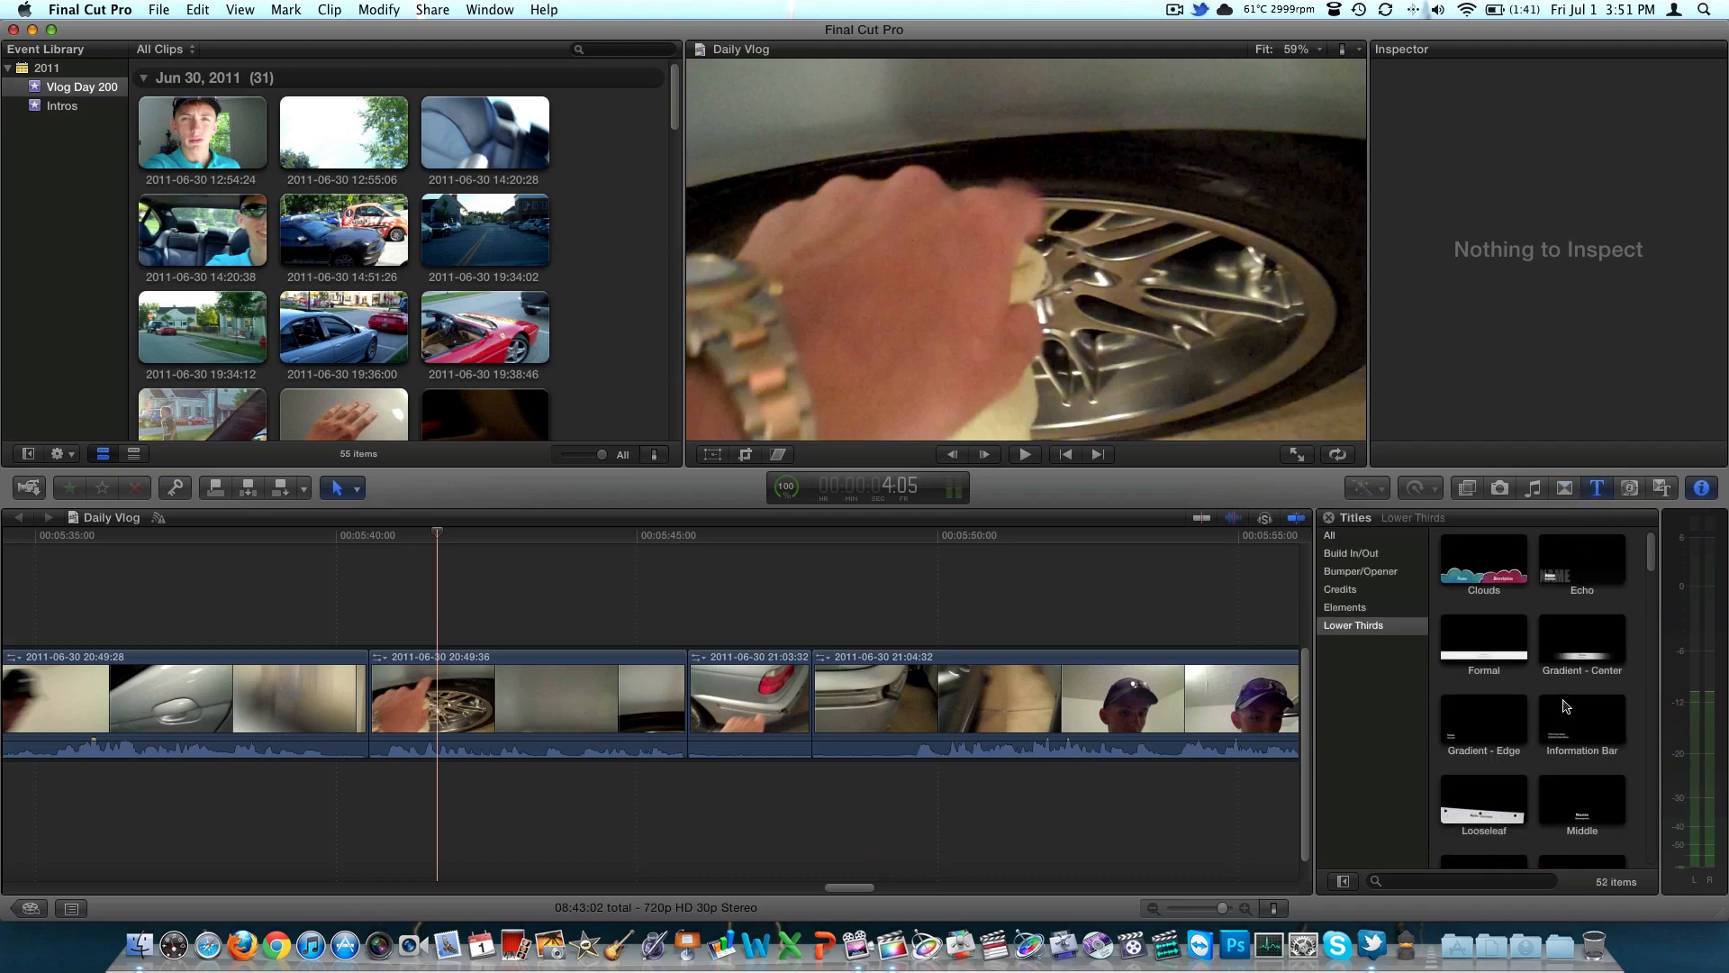
pyautogui.scroll(-10, 1563, 701)
pyautogui.scroll(-8, 1561, 702)
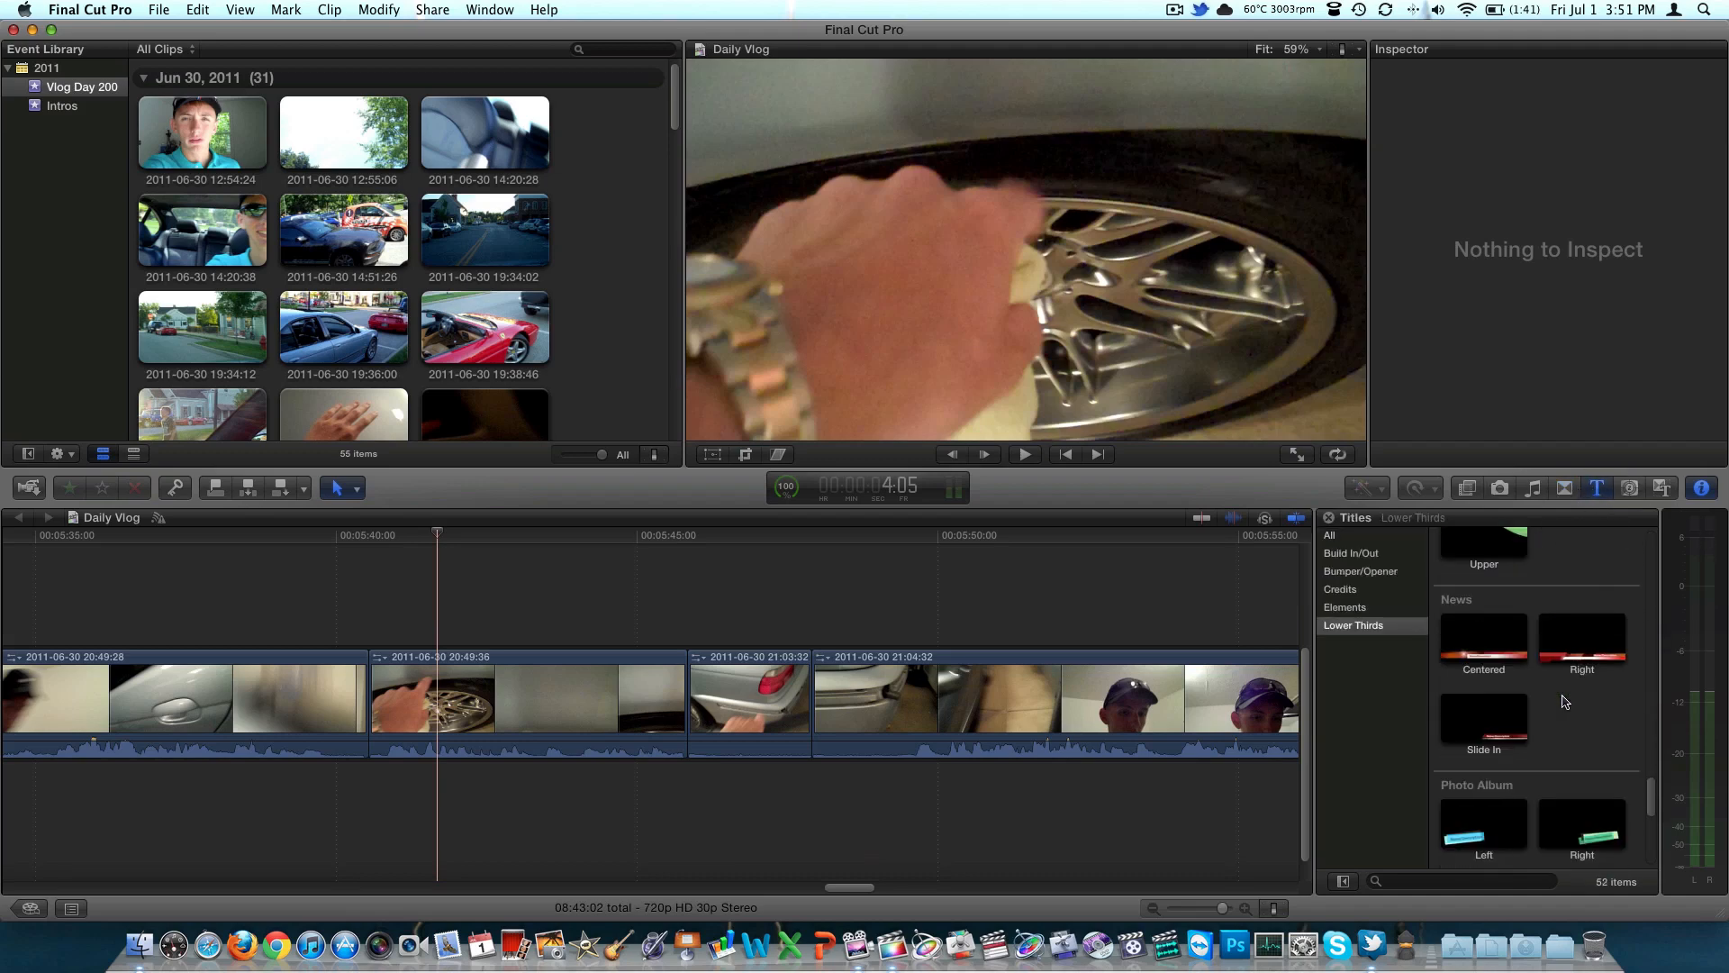
# Browse the background, solid and texture generators
pyautogui.click(1630, 488)
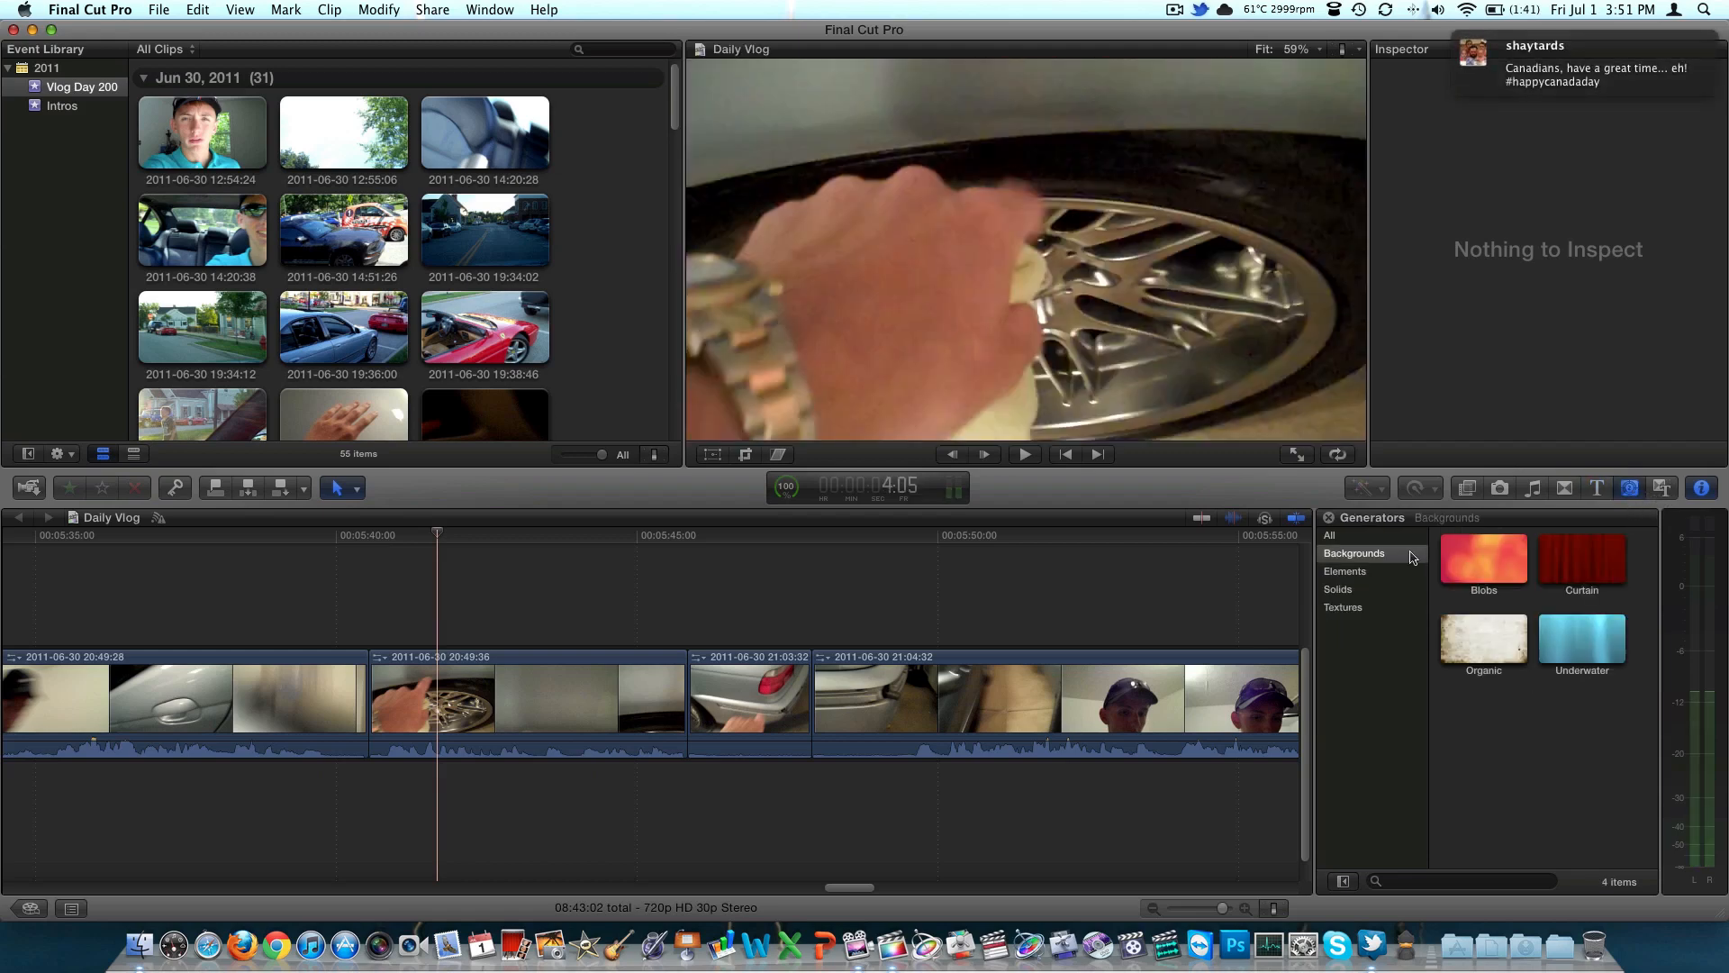
pyautogui.click(1371, 586)
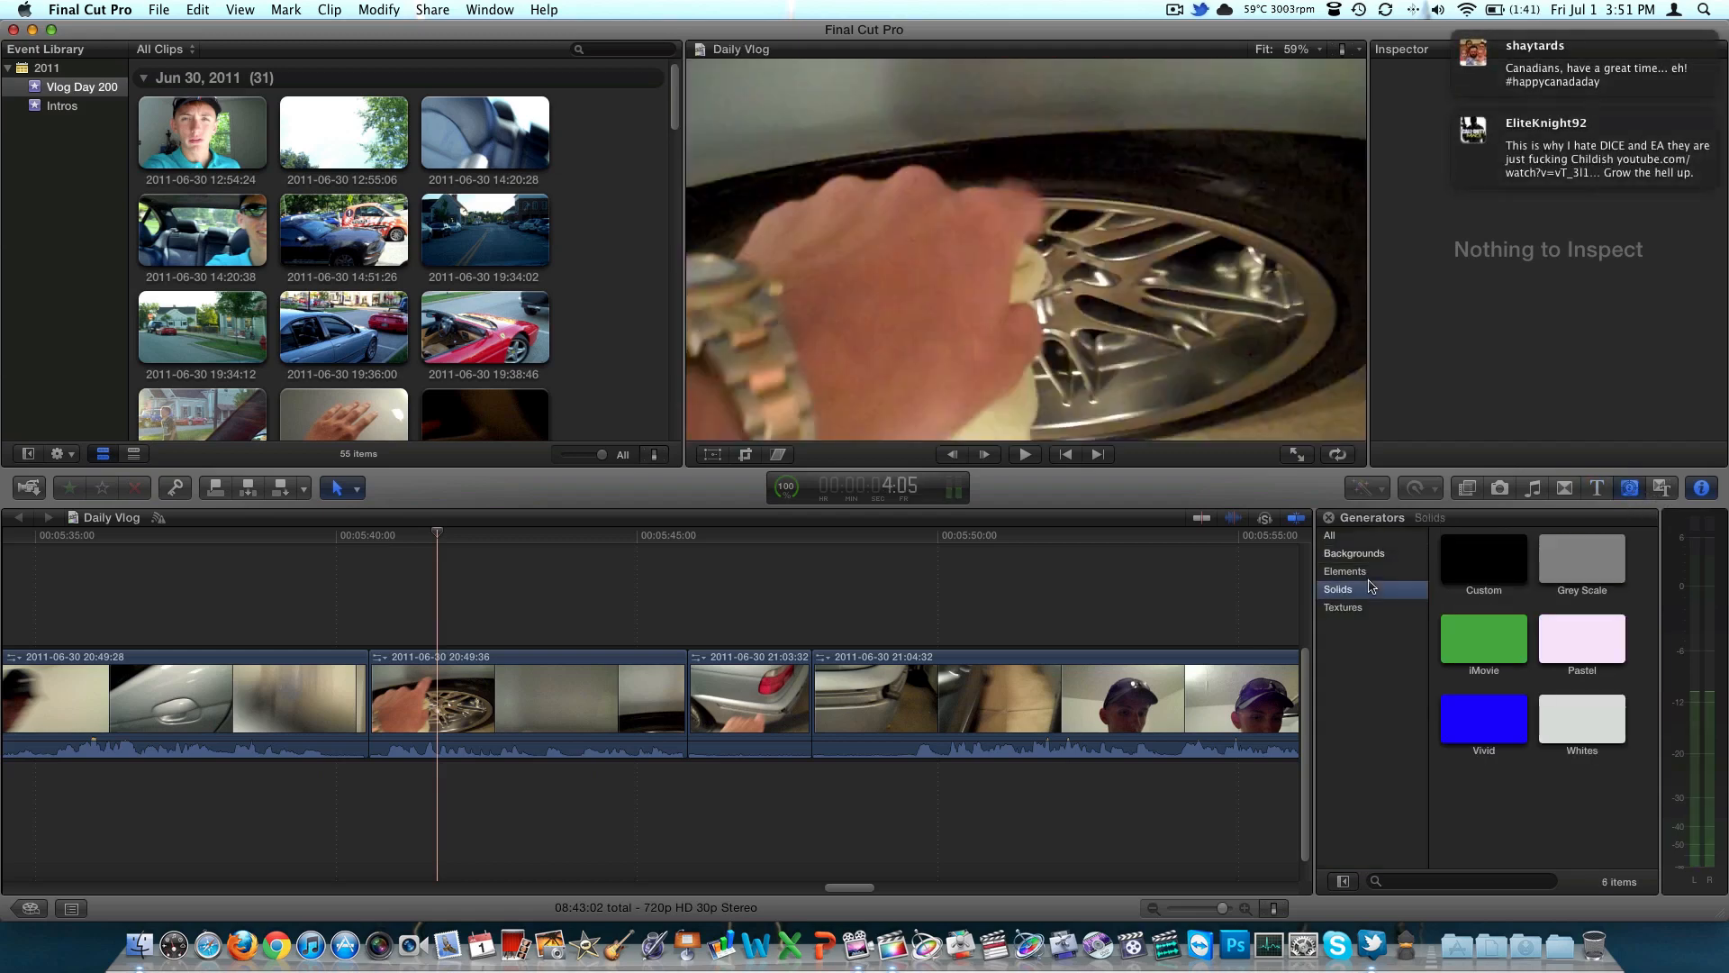
pyautogui.click(1360, 609)
pyautogui.scroll(-4, 1612, 635)
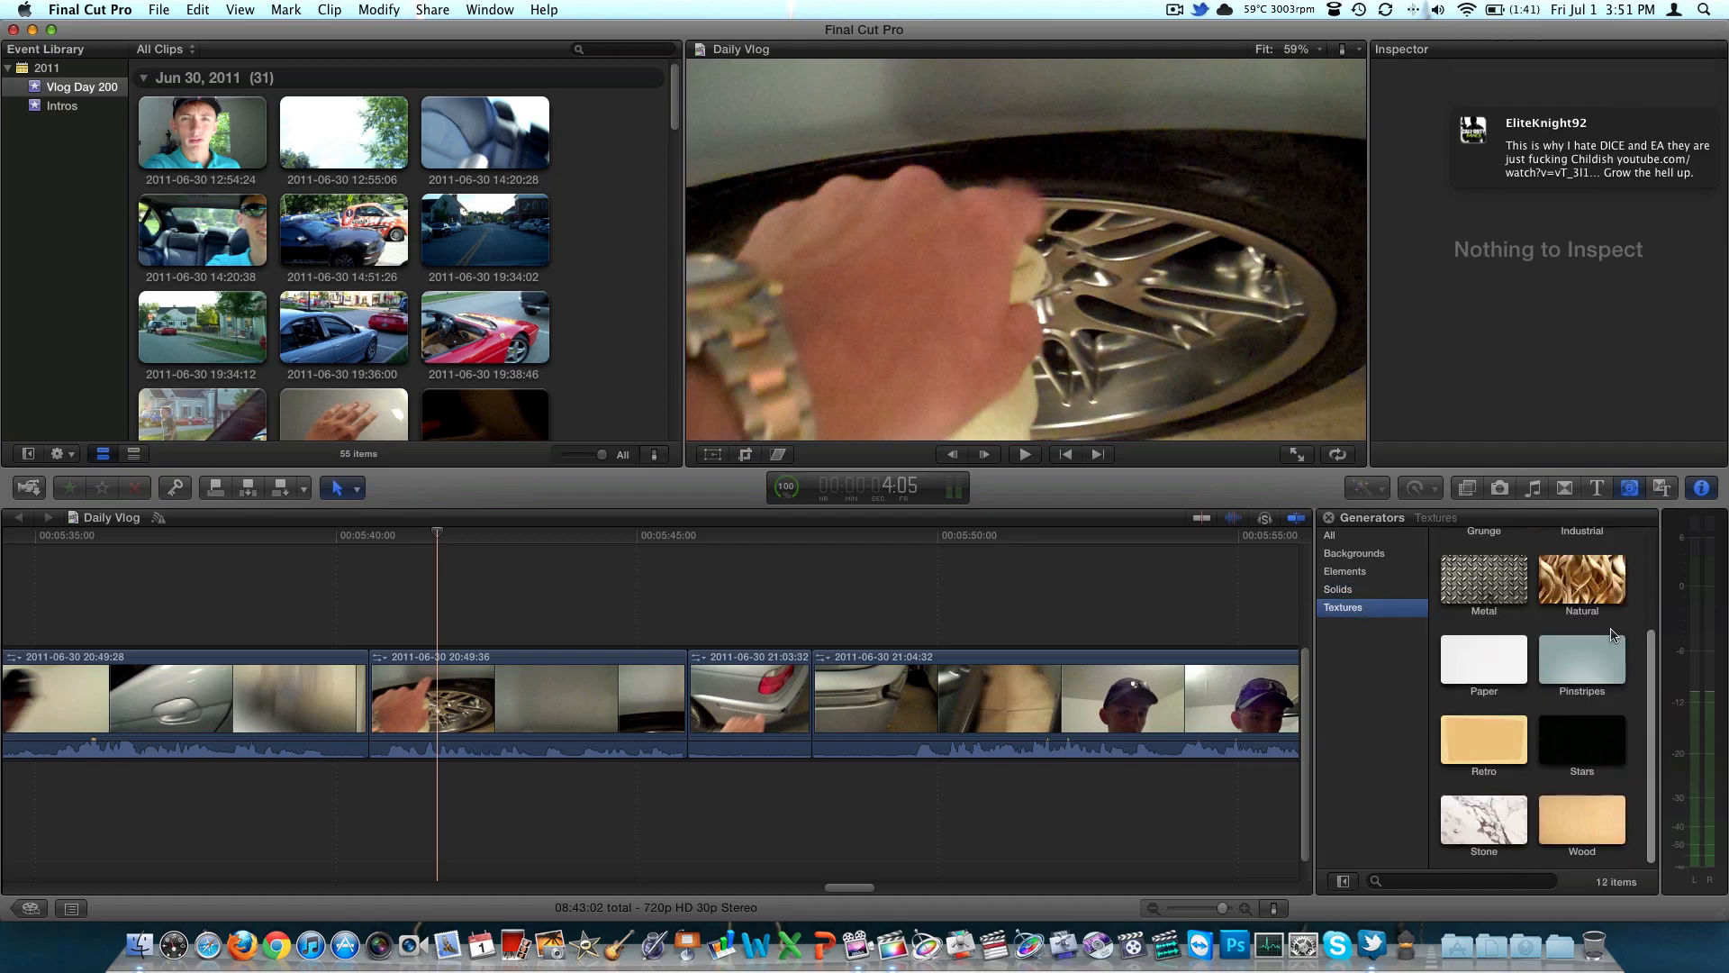
# Browse the video transitions listed under all themes
pyautogui.click(1662, 488)
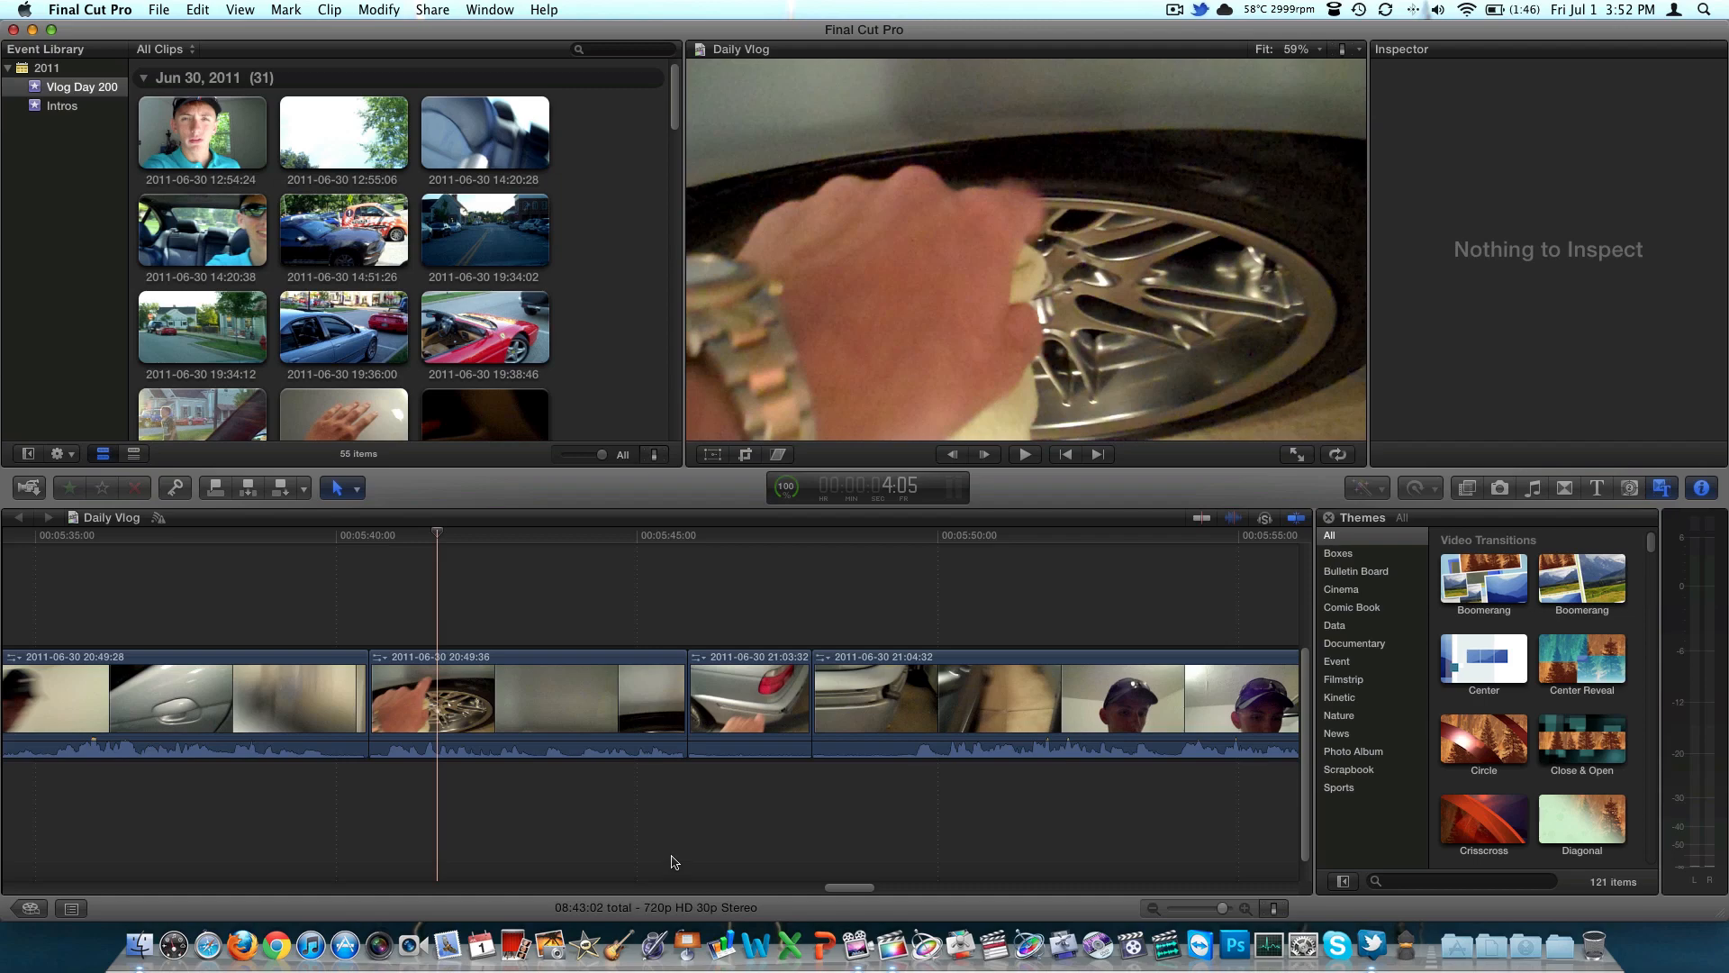
pyautogui.scroll(-3, 1477, 718)
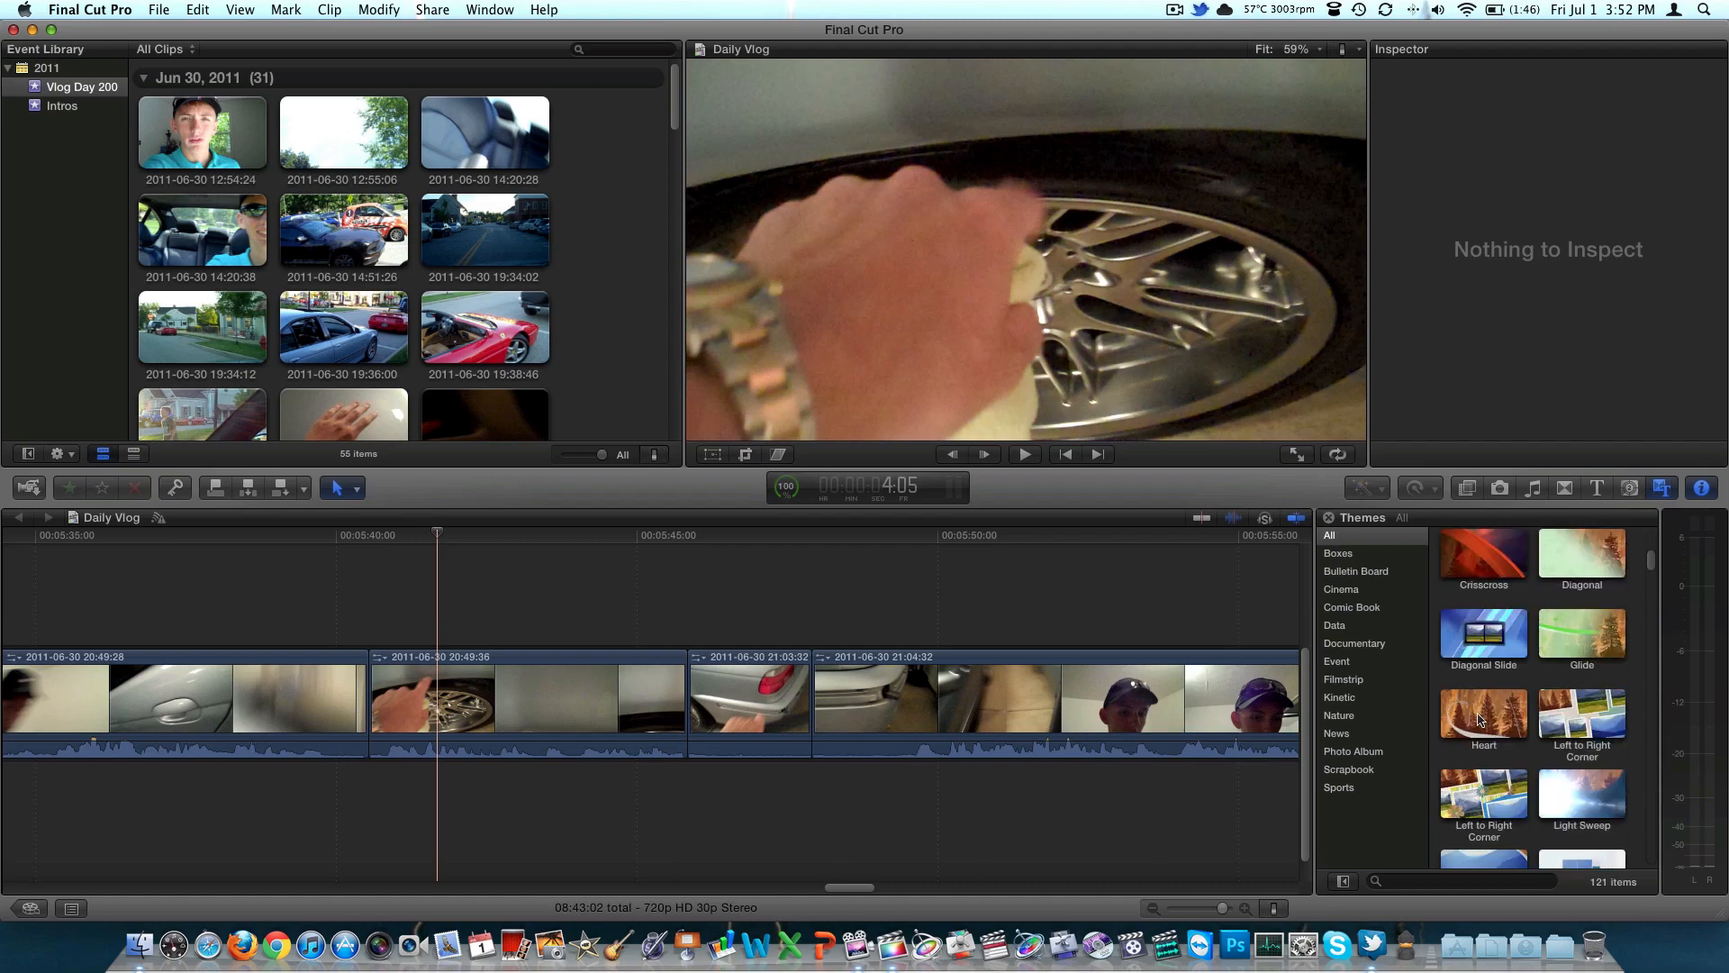
pyautogui.scroll(3, 1477, 718)
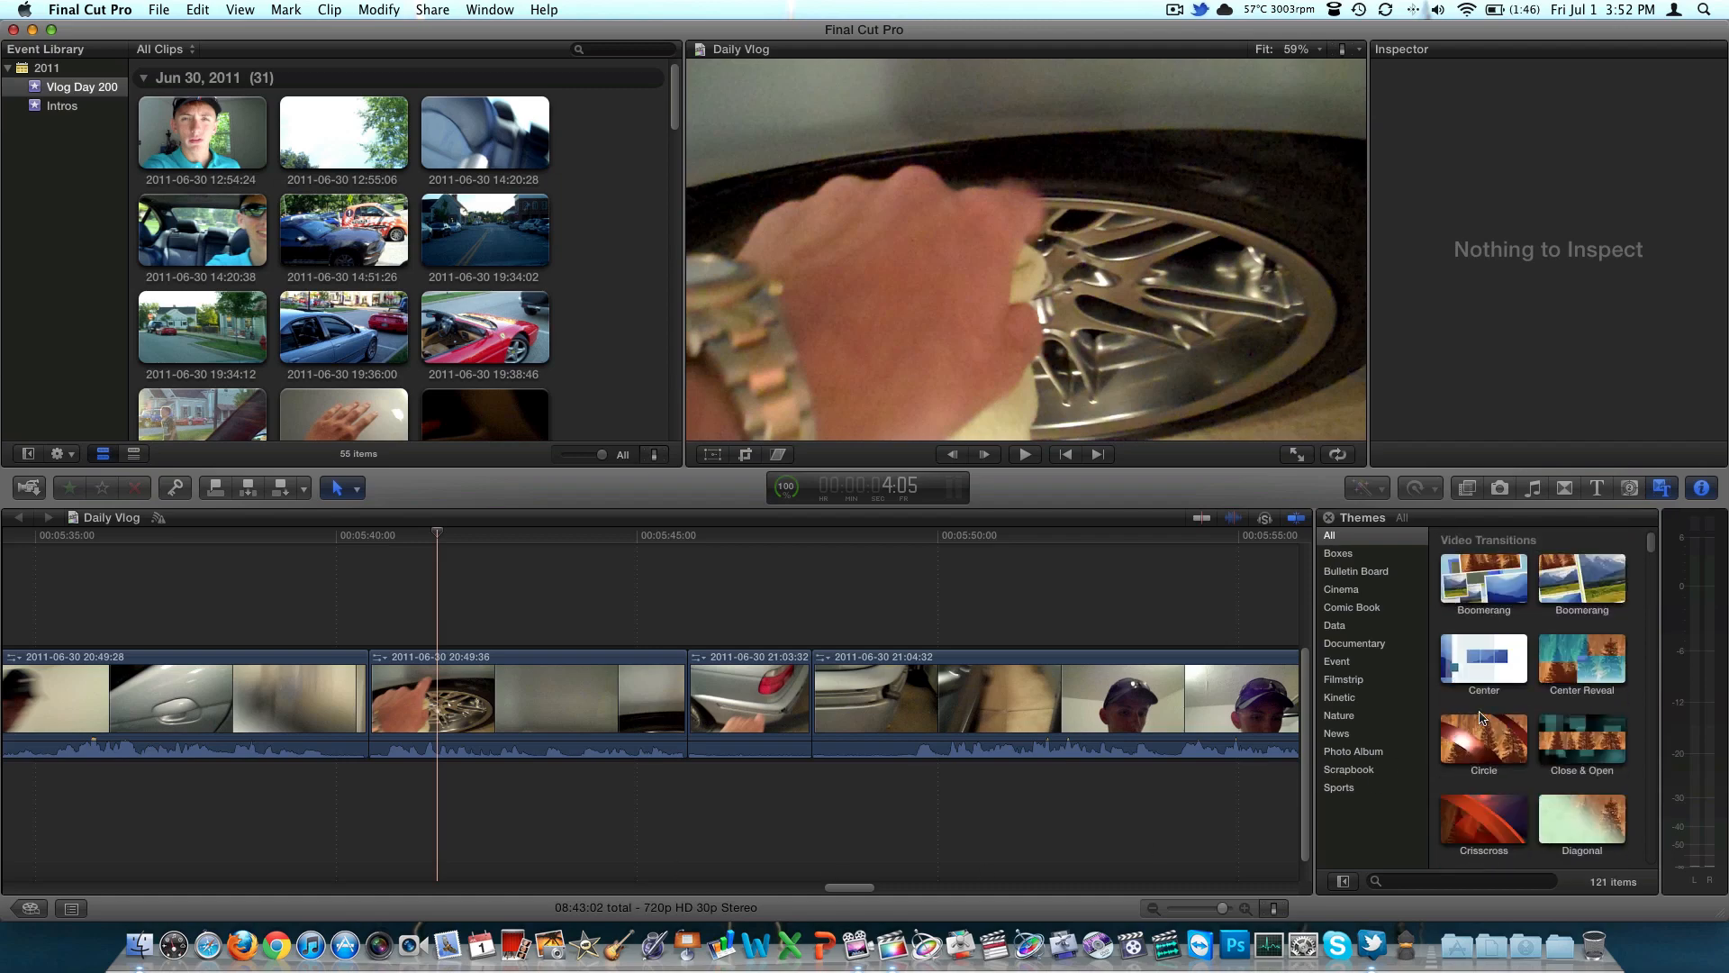
pyautogui.click(1703, 491)
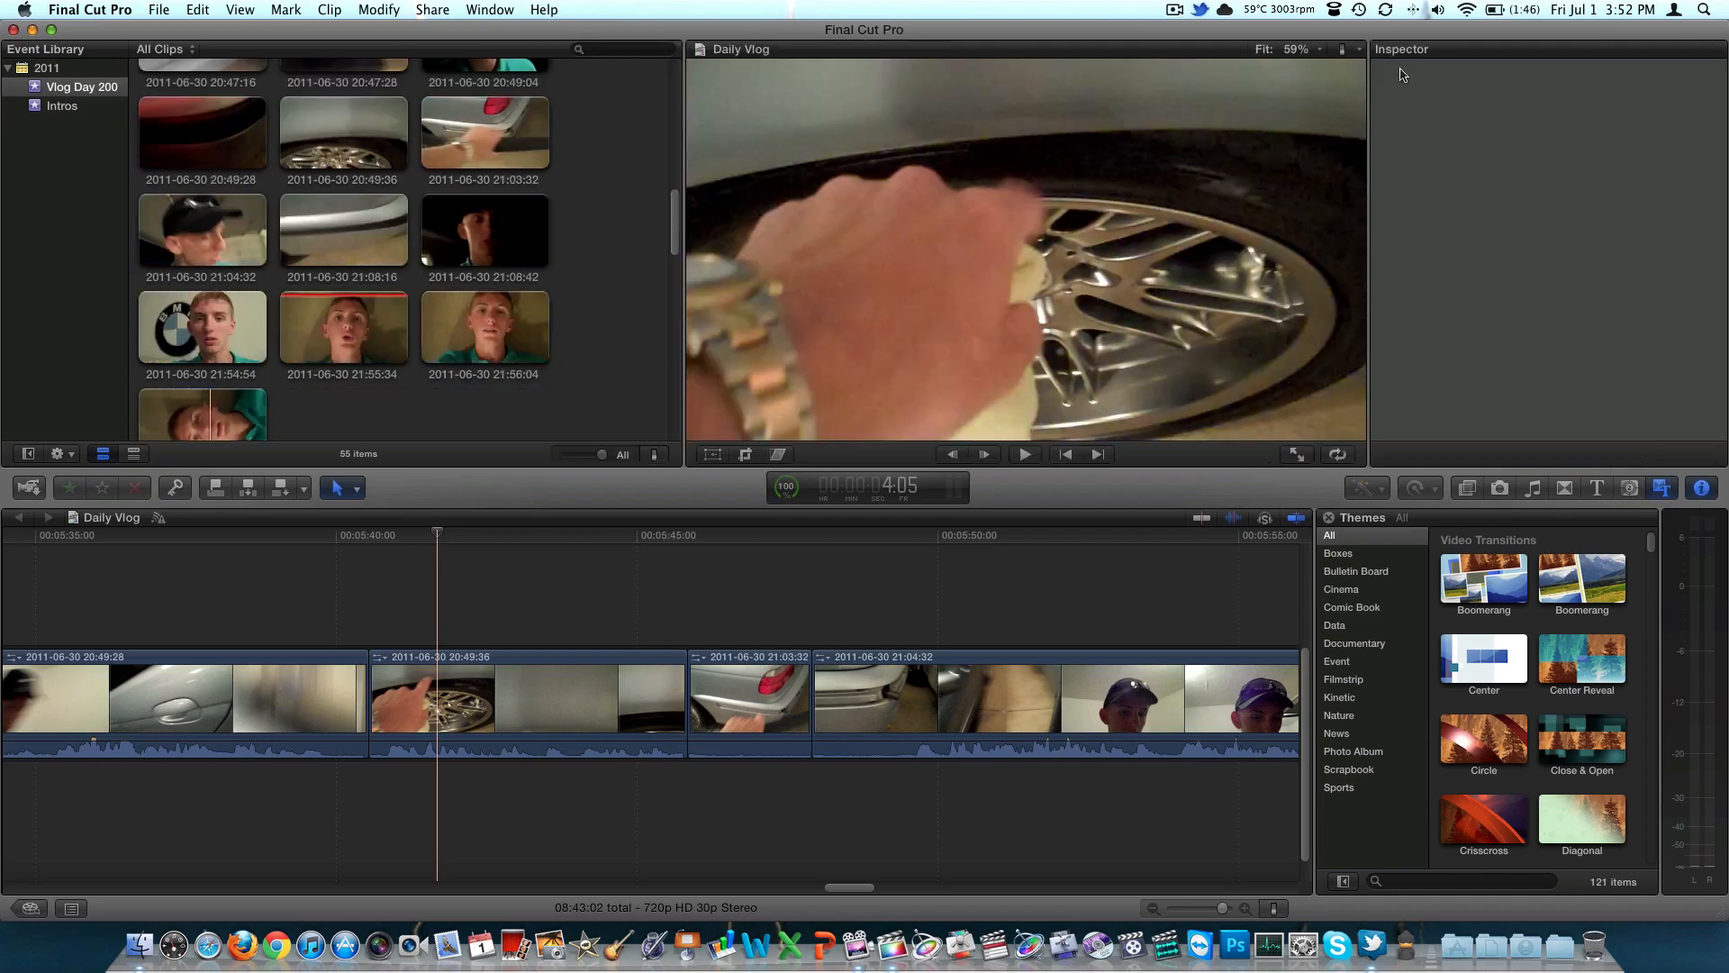
pyautogui.click(500, 698)
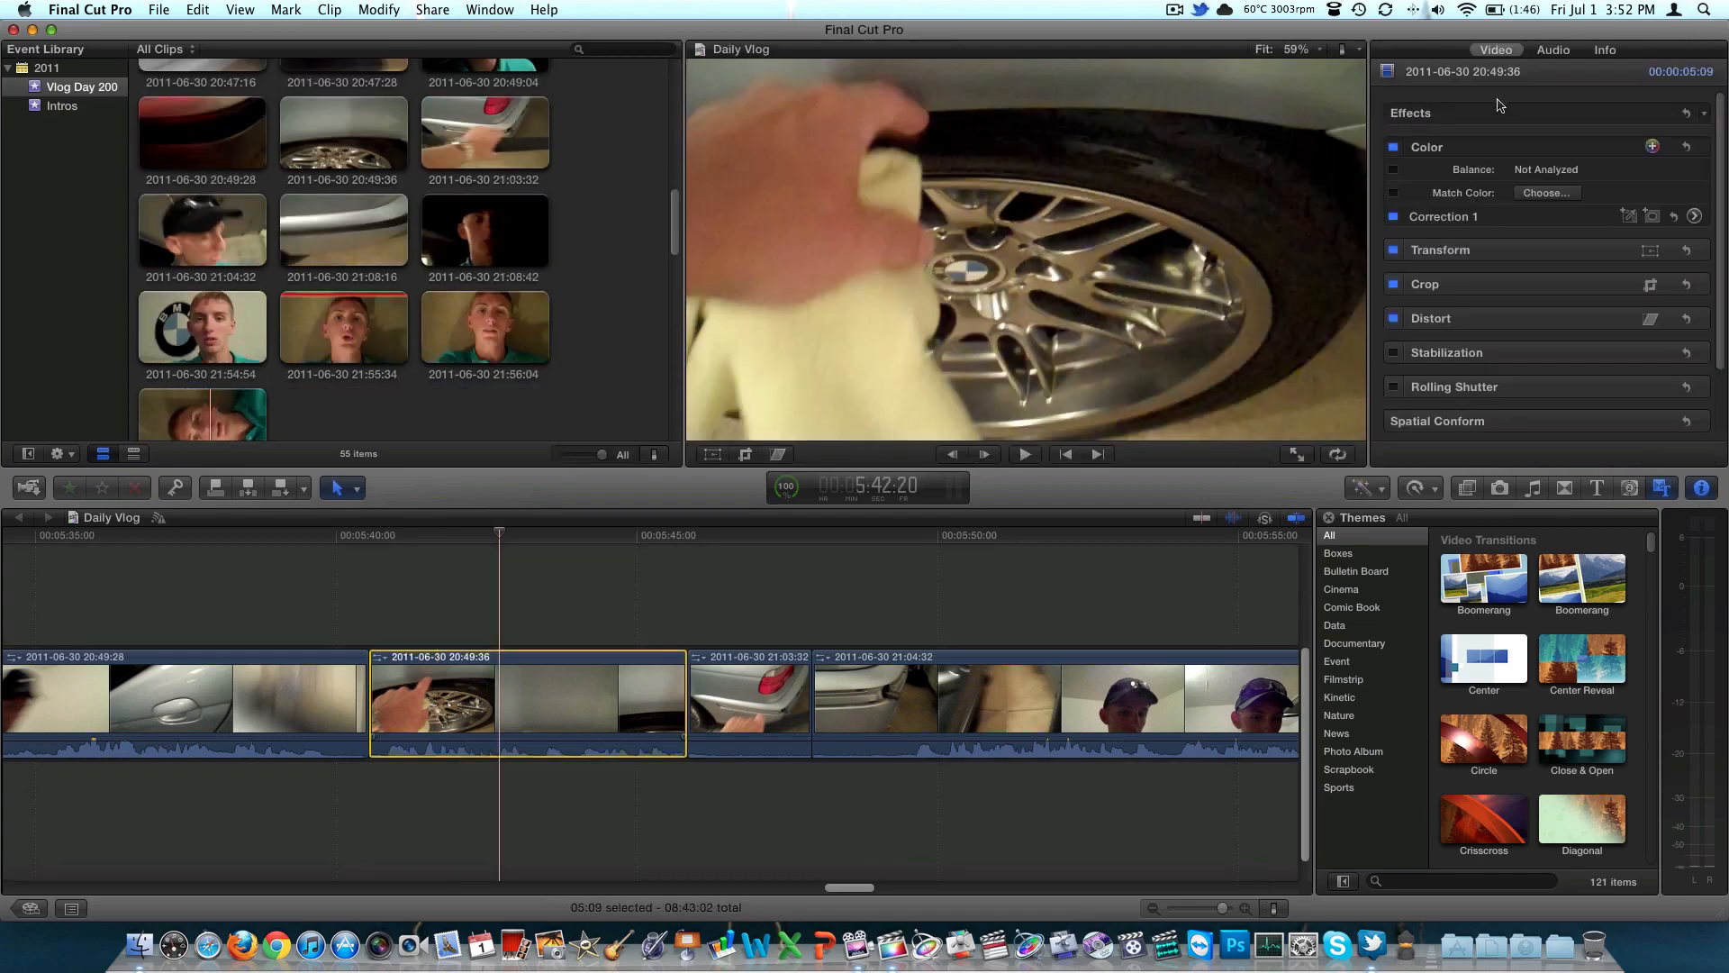
pyautogui.click(1578, 54)
pyautogui.click(1605, 51)
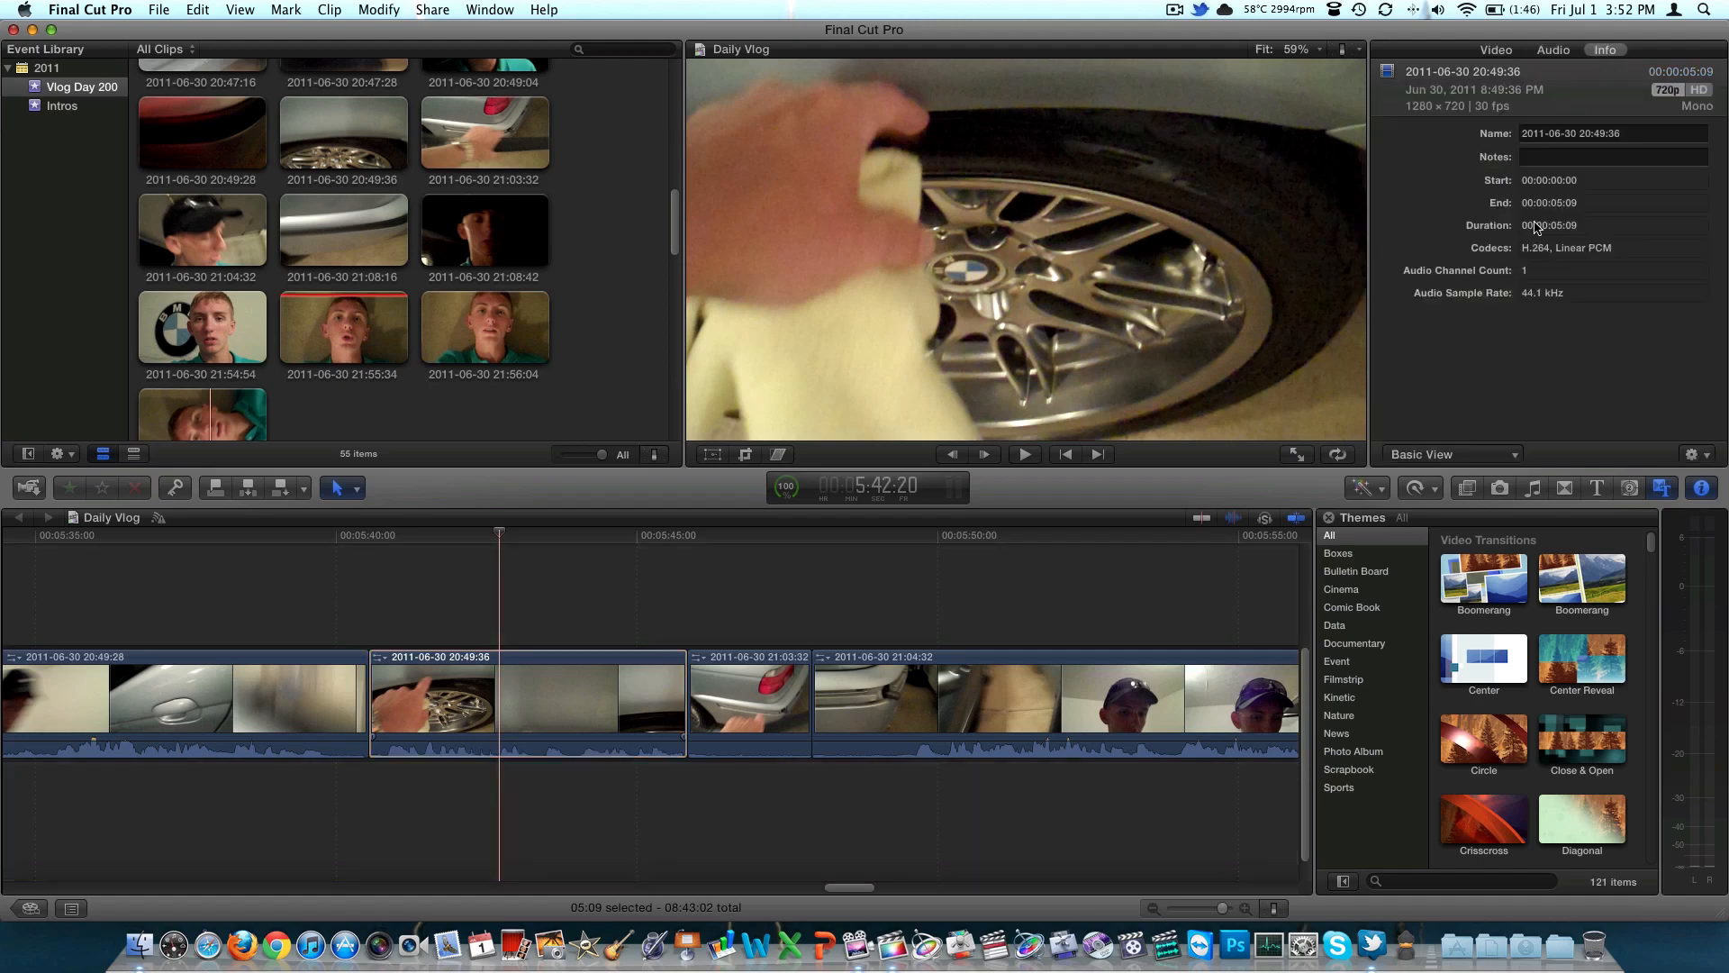
pyautogui.press('space')
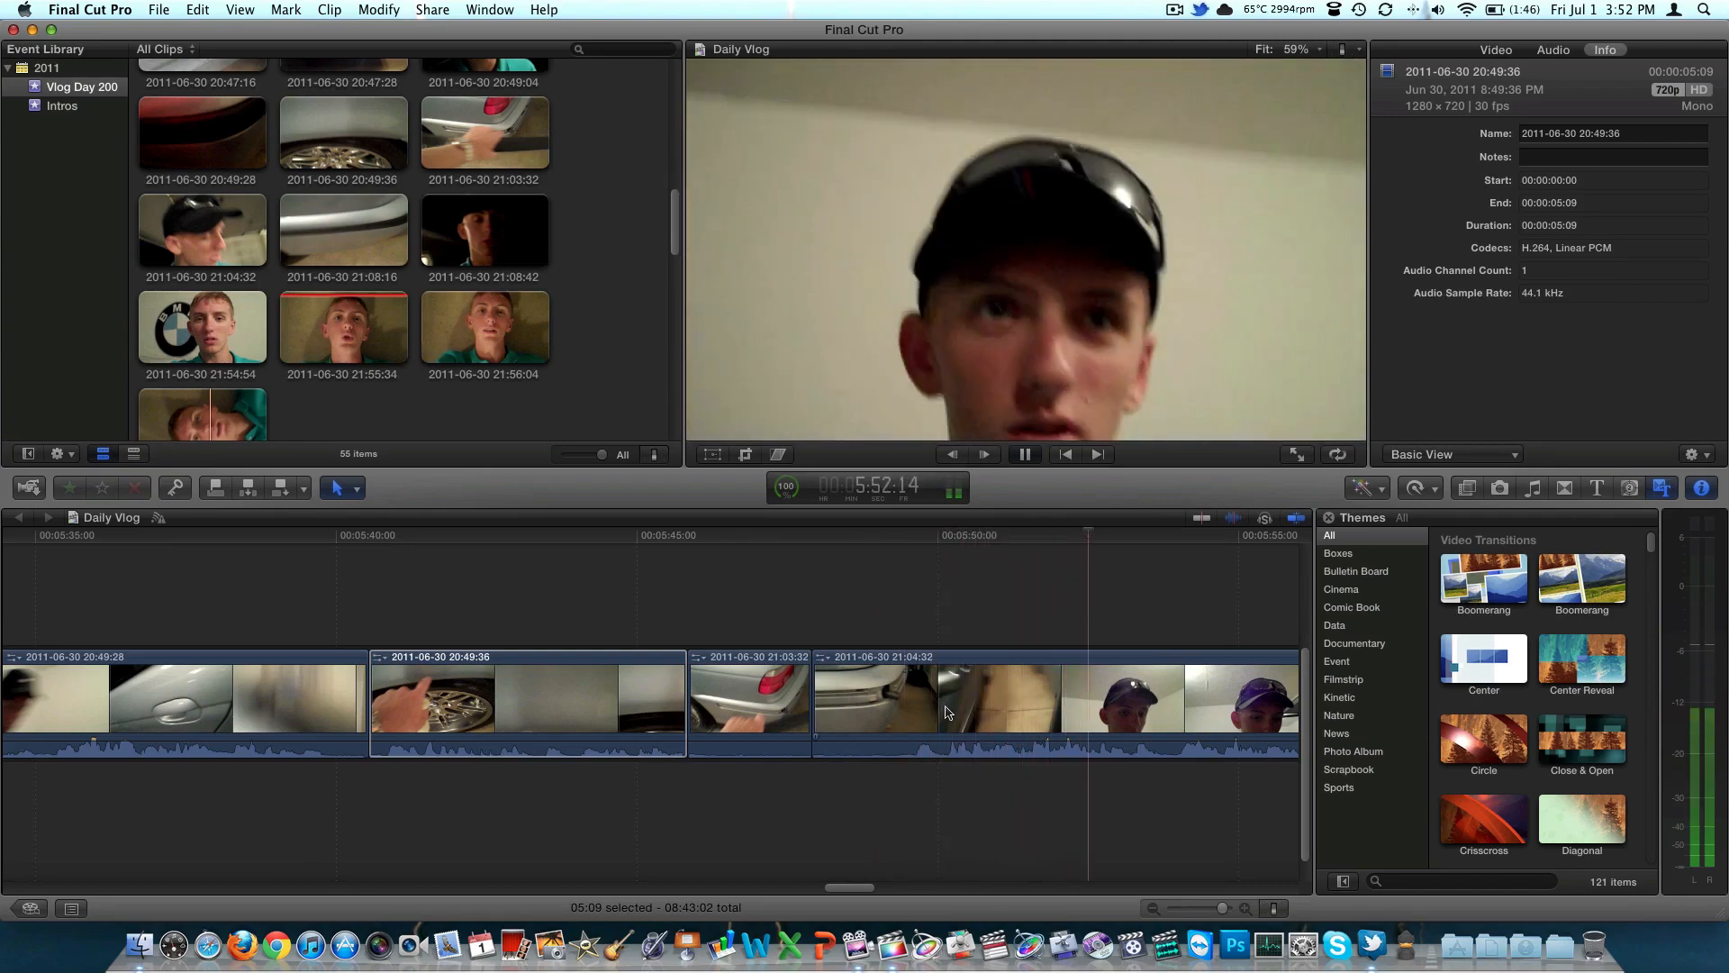
pyautogui.press('space')
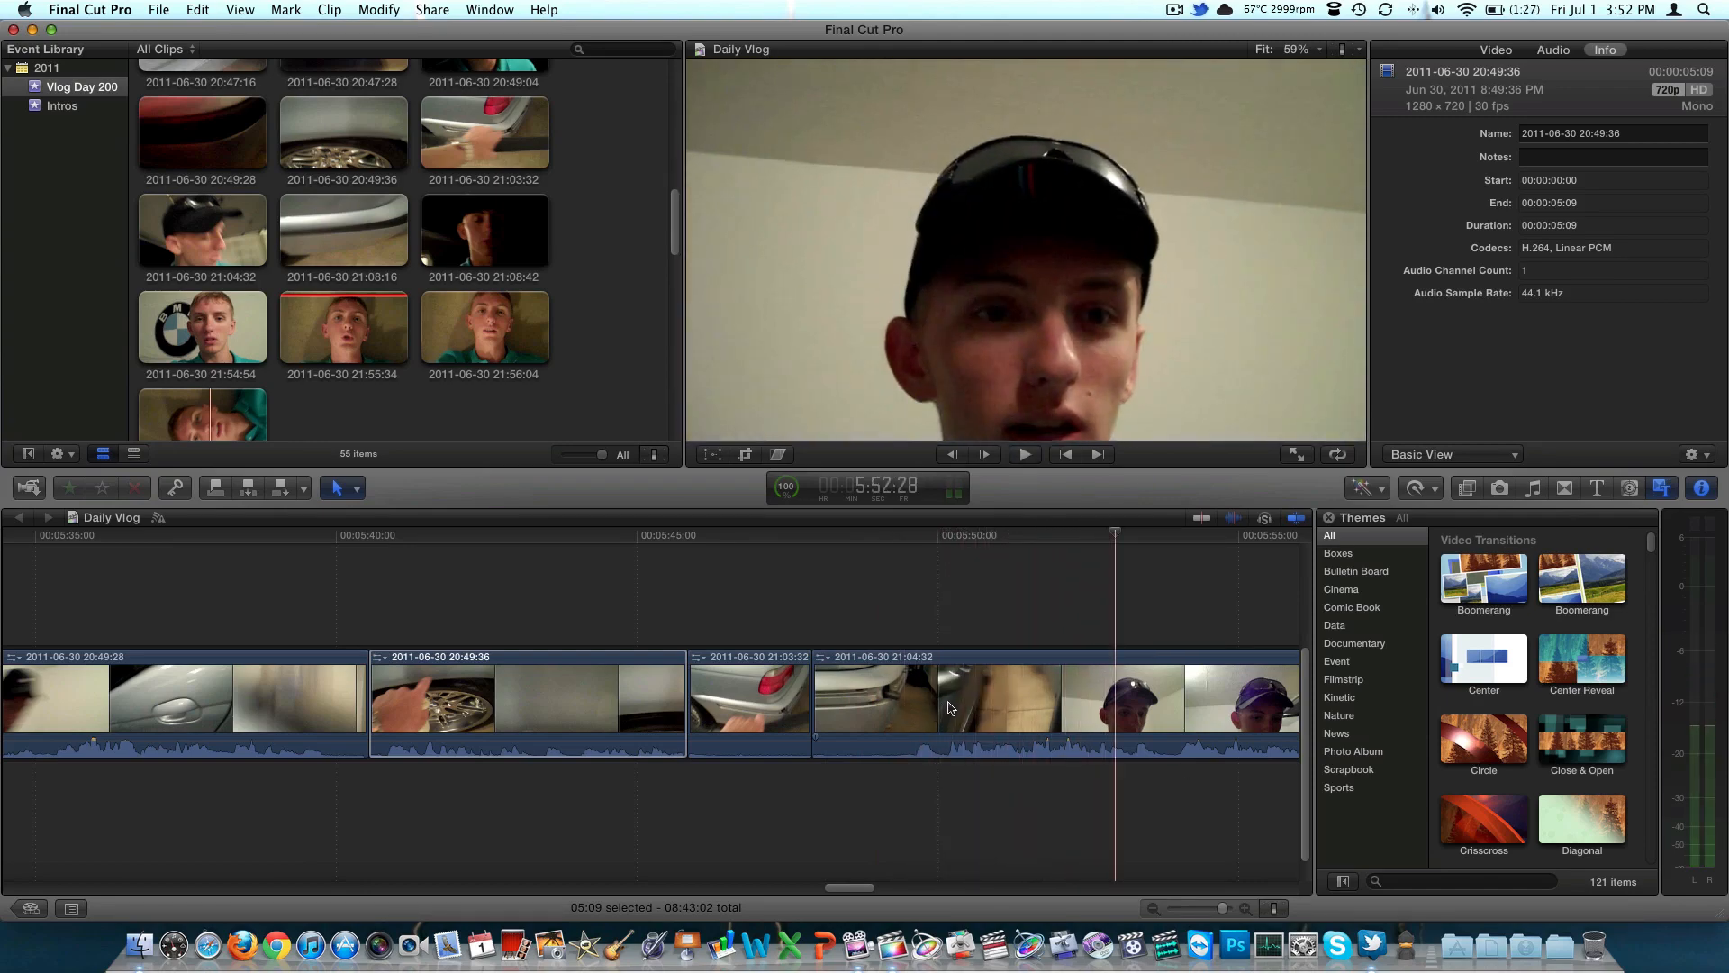
pyautogui.hscroll(-10, 948, 707)
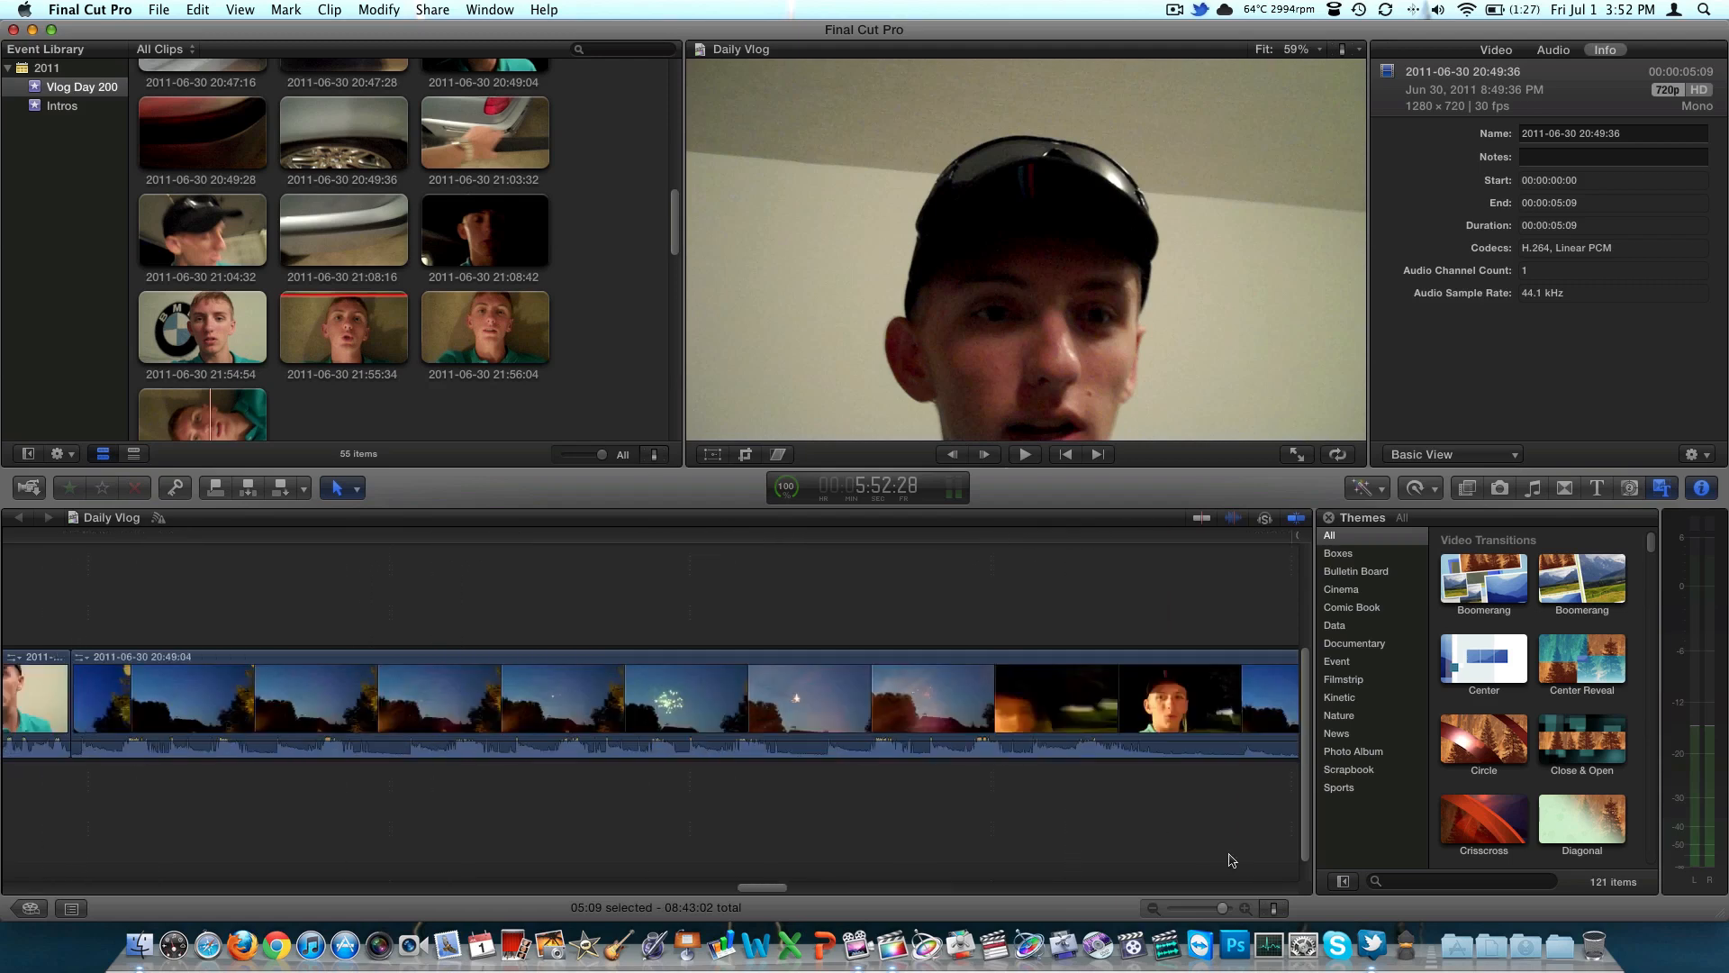
pyautogui.hscroll(-5, 1231, 858)
pyautogui.click(1156, 908)
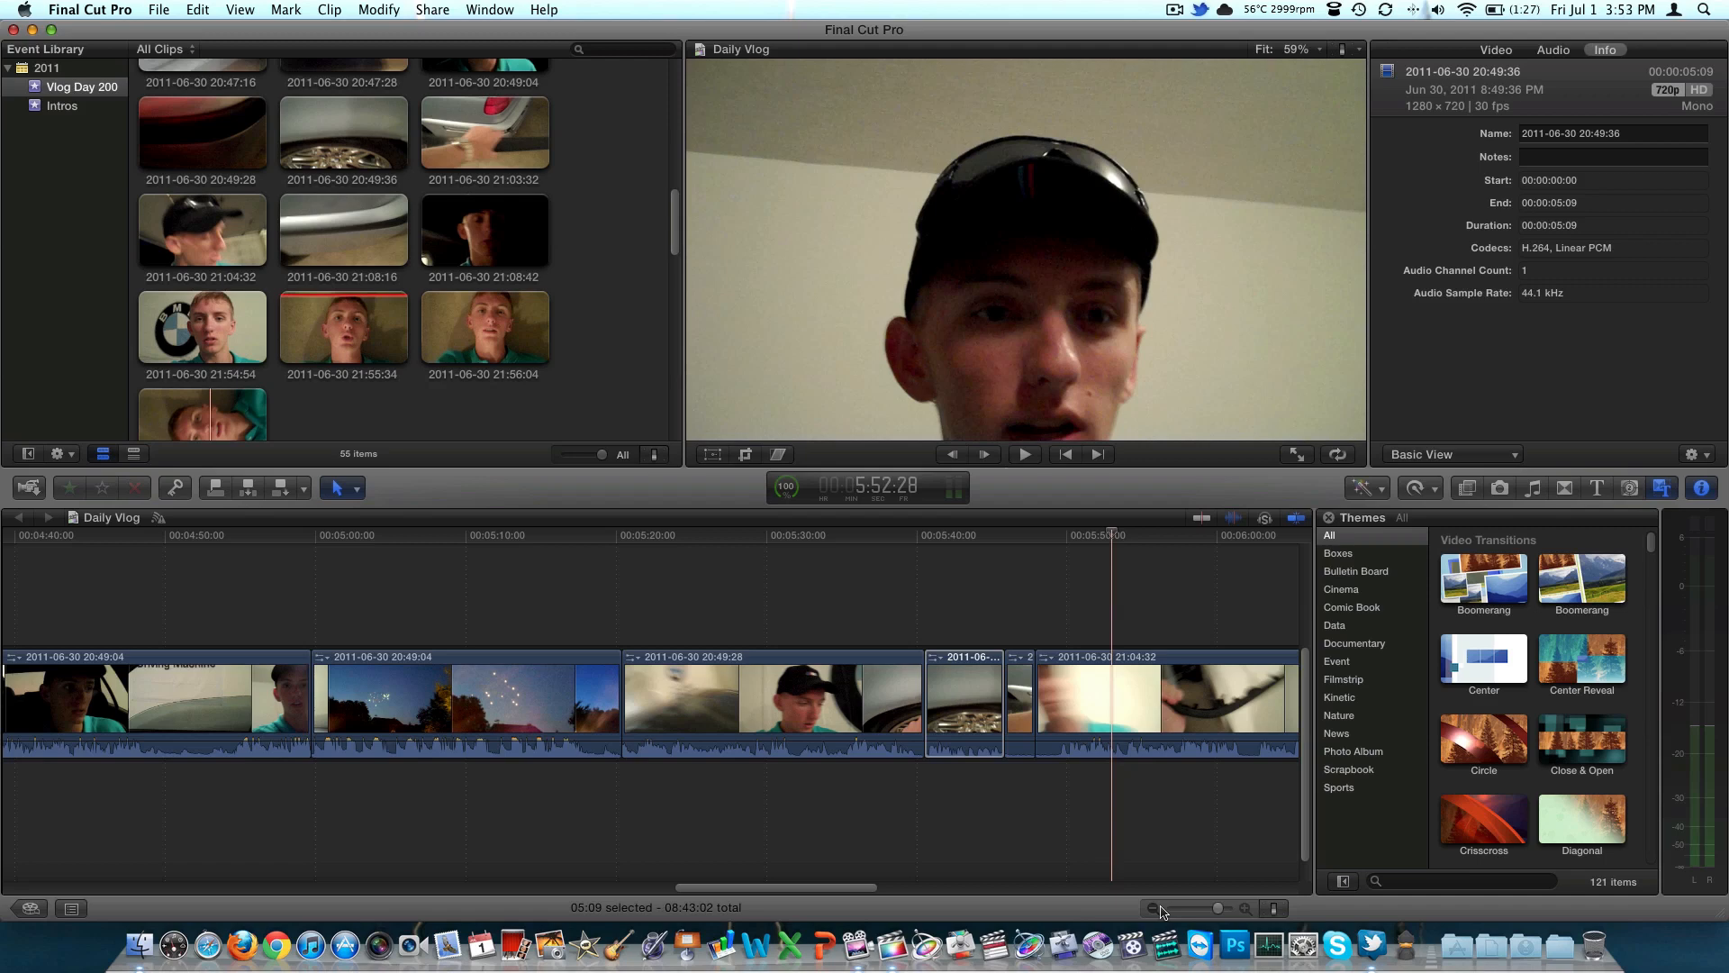
# Look through the available view, modify and share commands, and deselect the timeline clip
pyautogui.click(240, 9)
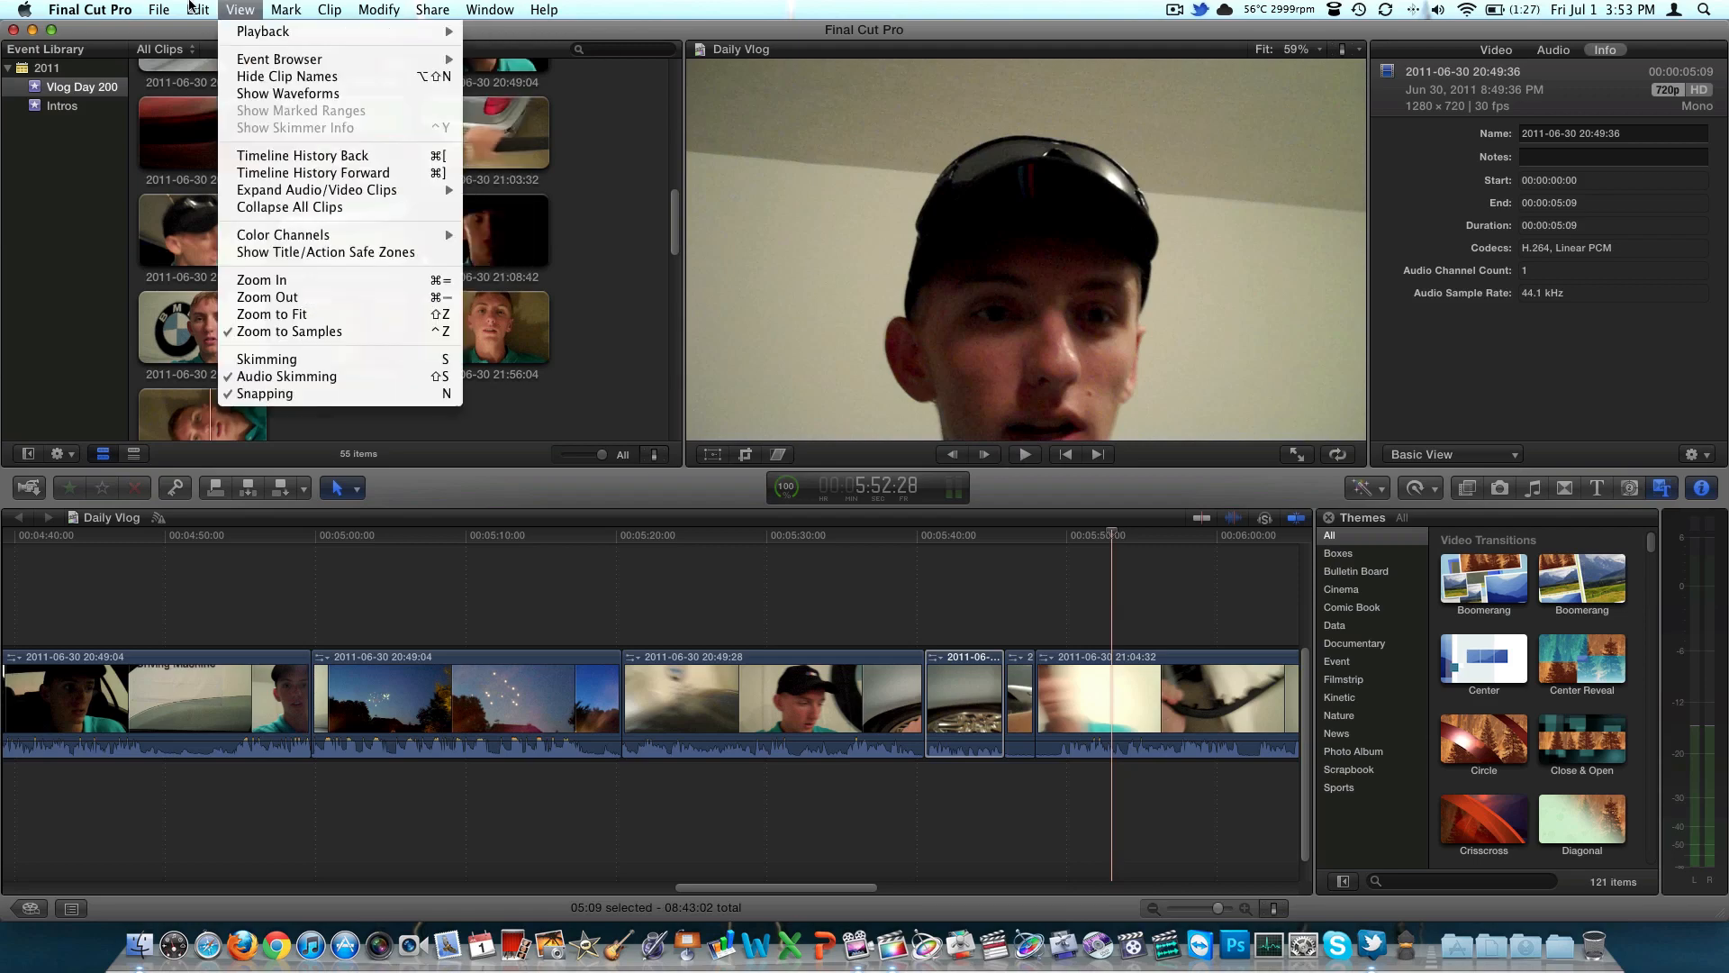
pyautogui.moveTo(360, 8)
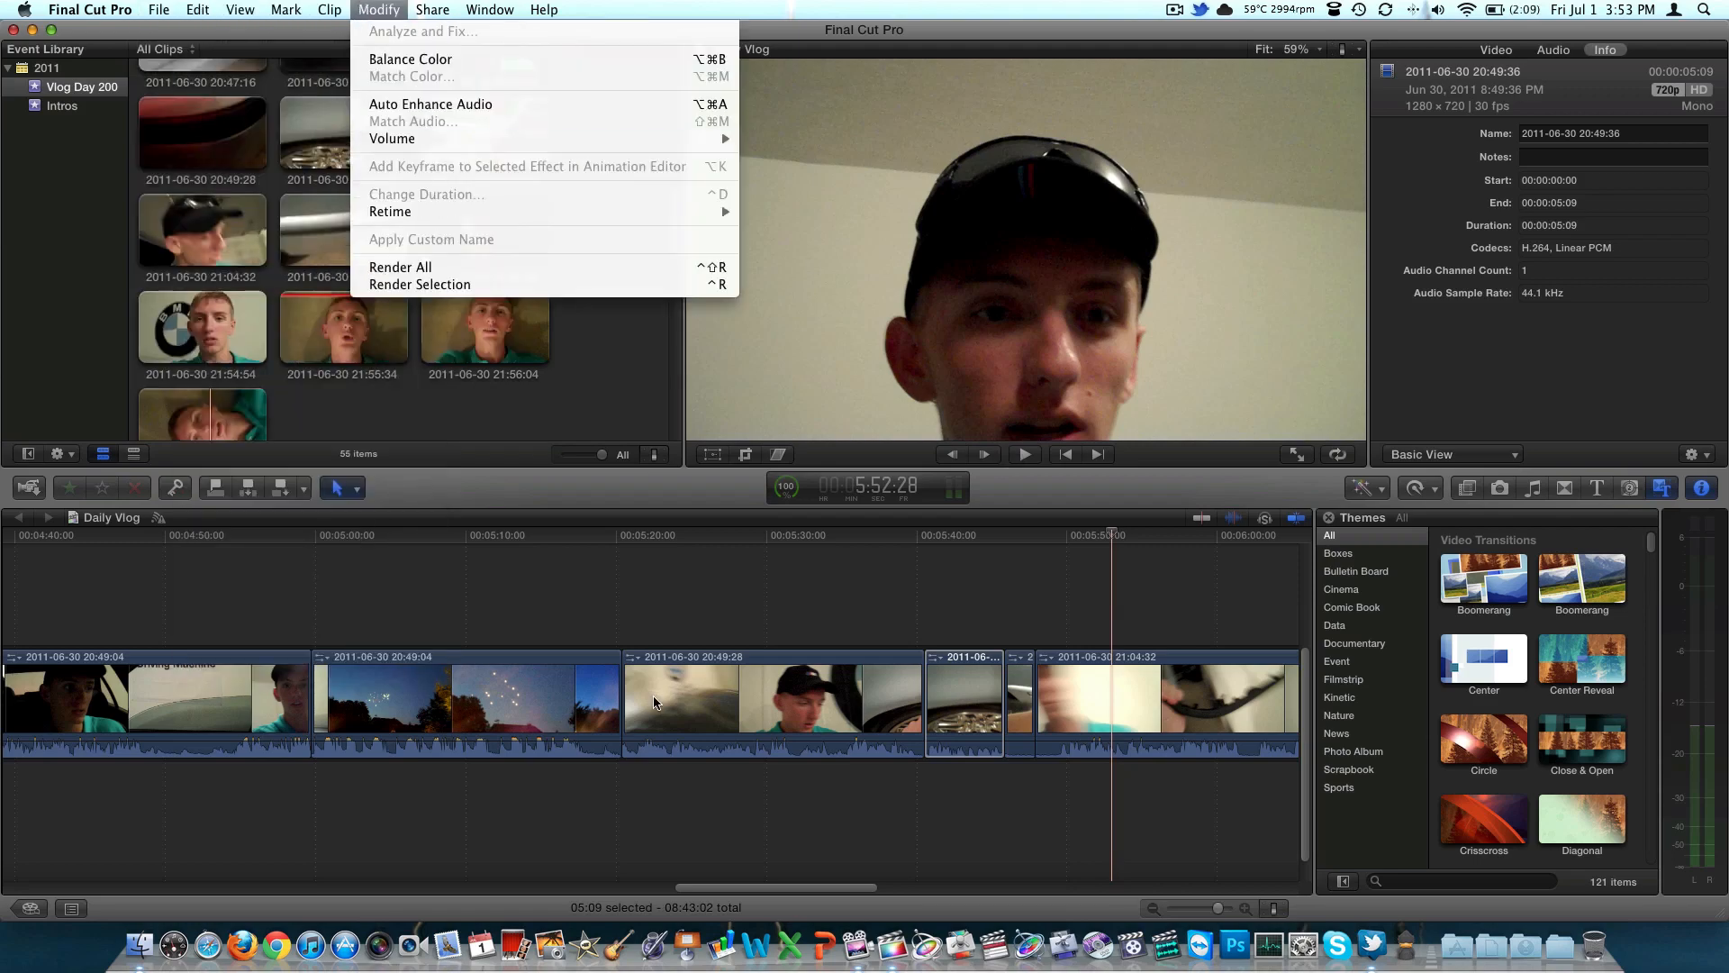
pyautogui.moveTo(433, 9)
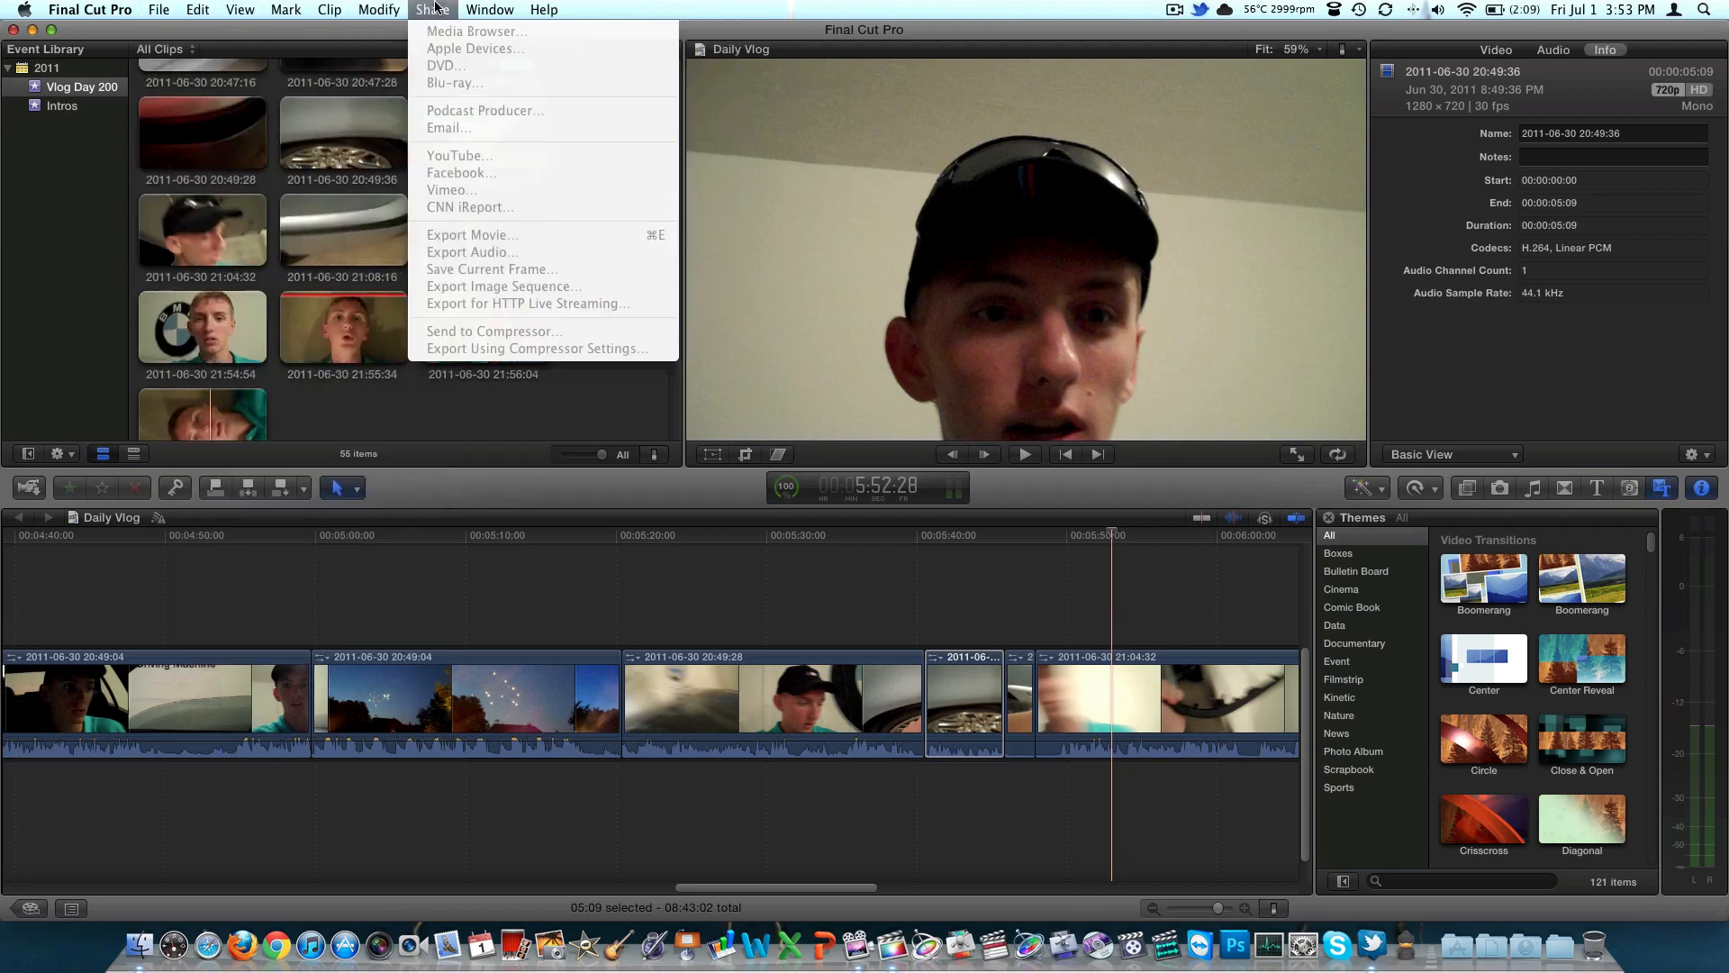
pyautogui.click(501, 573)
pyautogui.click(553, 597)
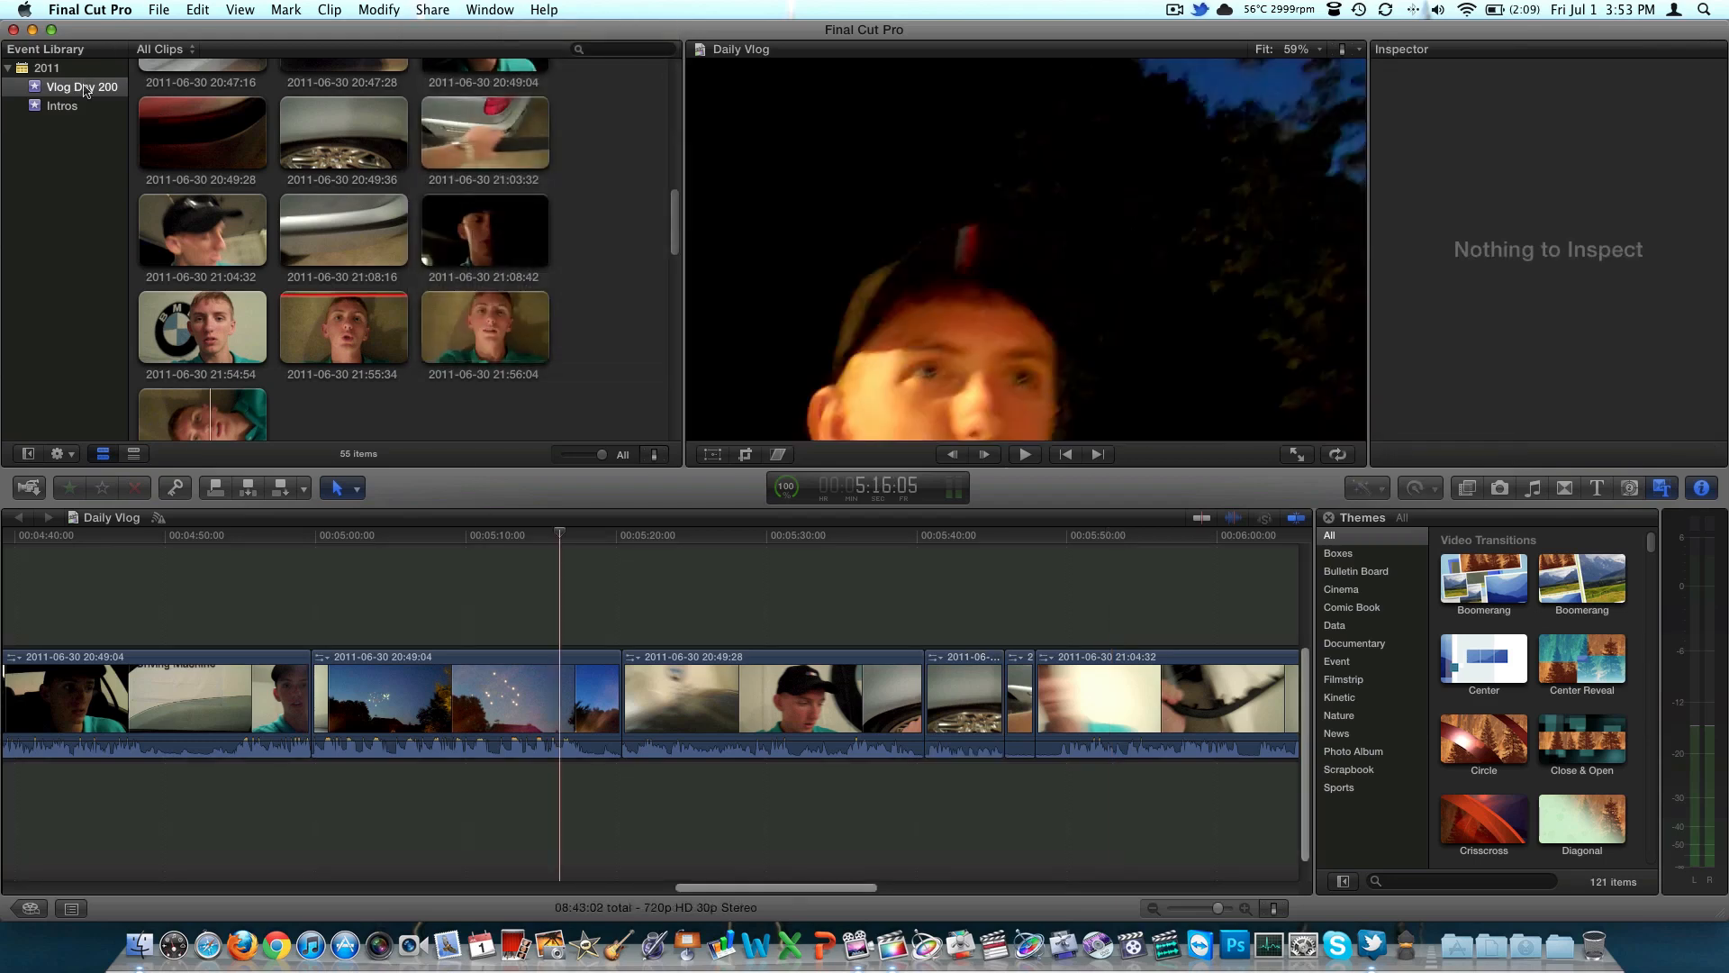
# Recheck the sharing options and reopen the Daily Vlog project from the Project Library
pyautogui.click(420, 9)
pyautogui.click(83, 597)
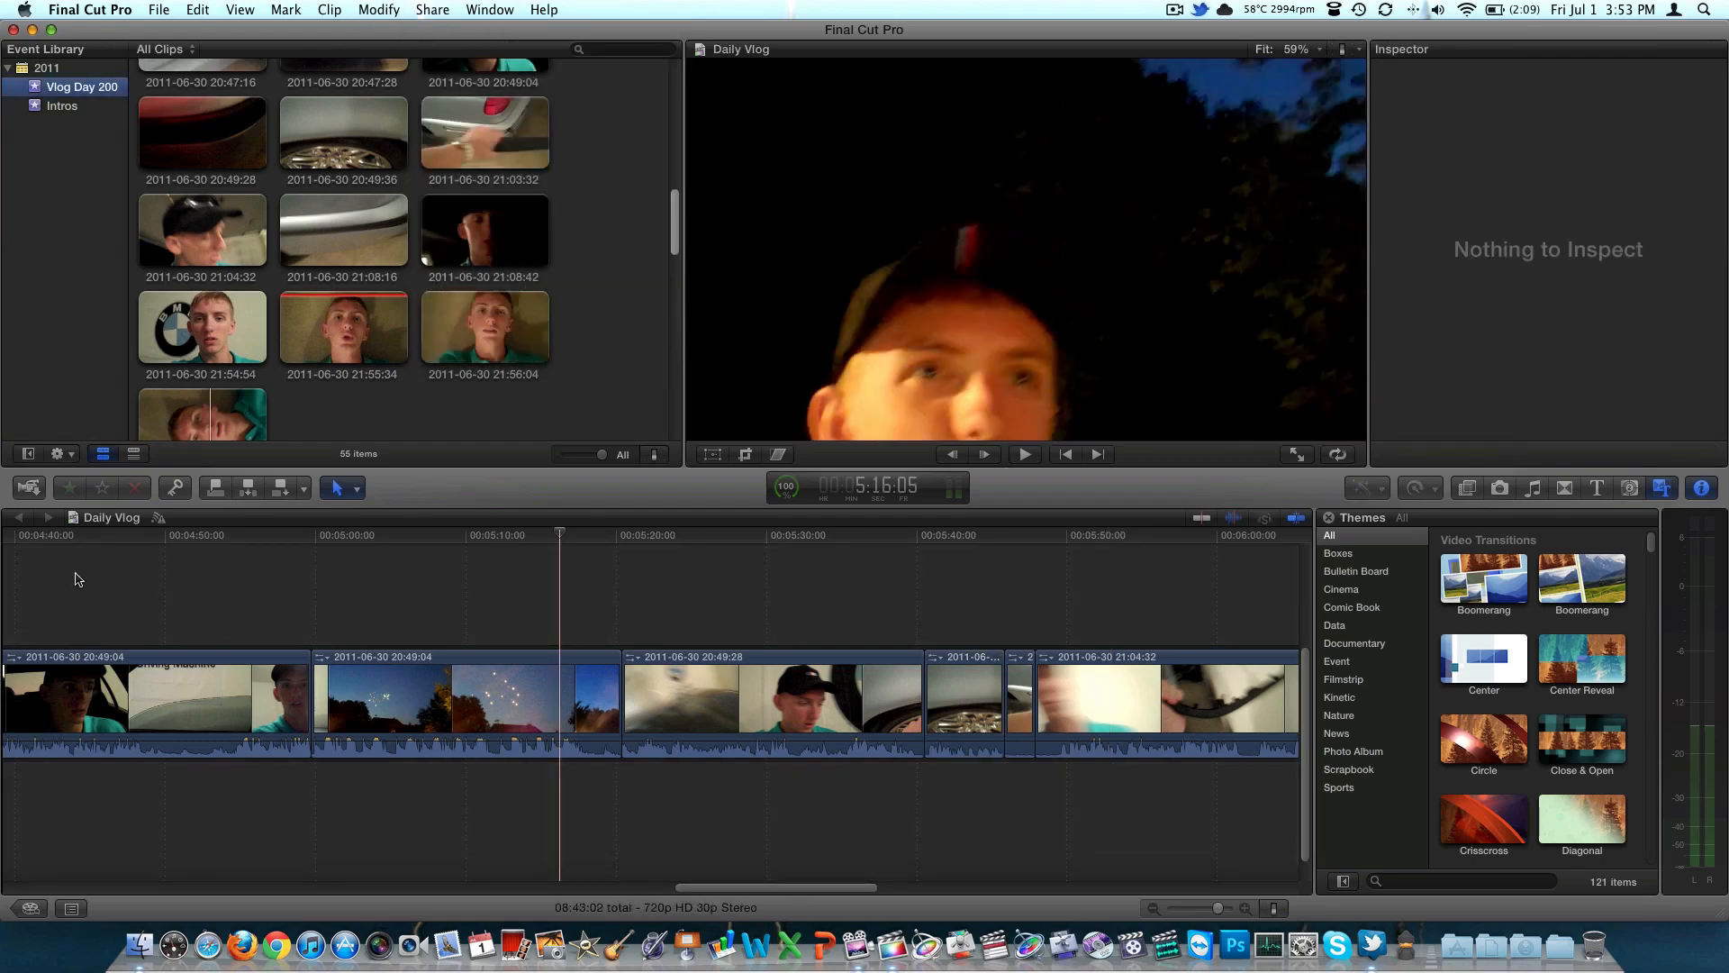
pyautogui.click(31, 910)
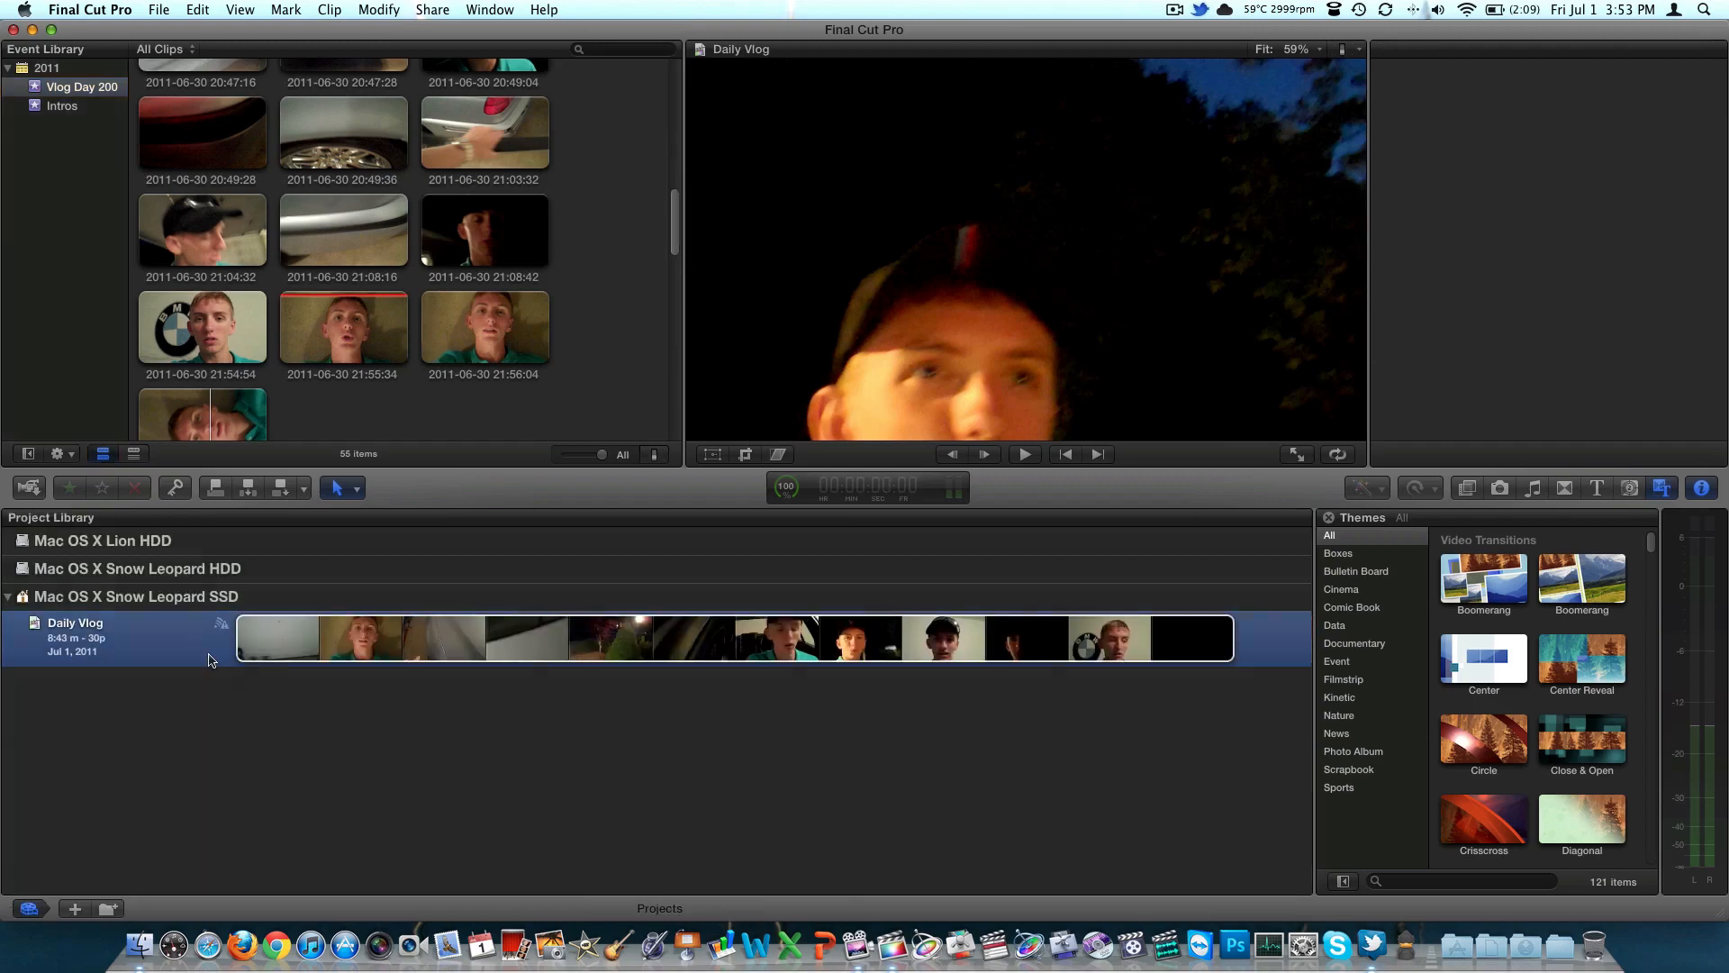
pyautogui.doubleClick(193, 657)
# Set up a QuickTime movie export of Daily Vlog with H.264, review its summary, and cancel the export
pyautogui.click(412, 7)
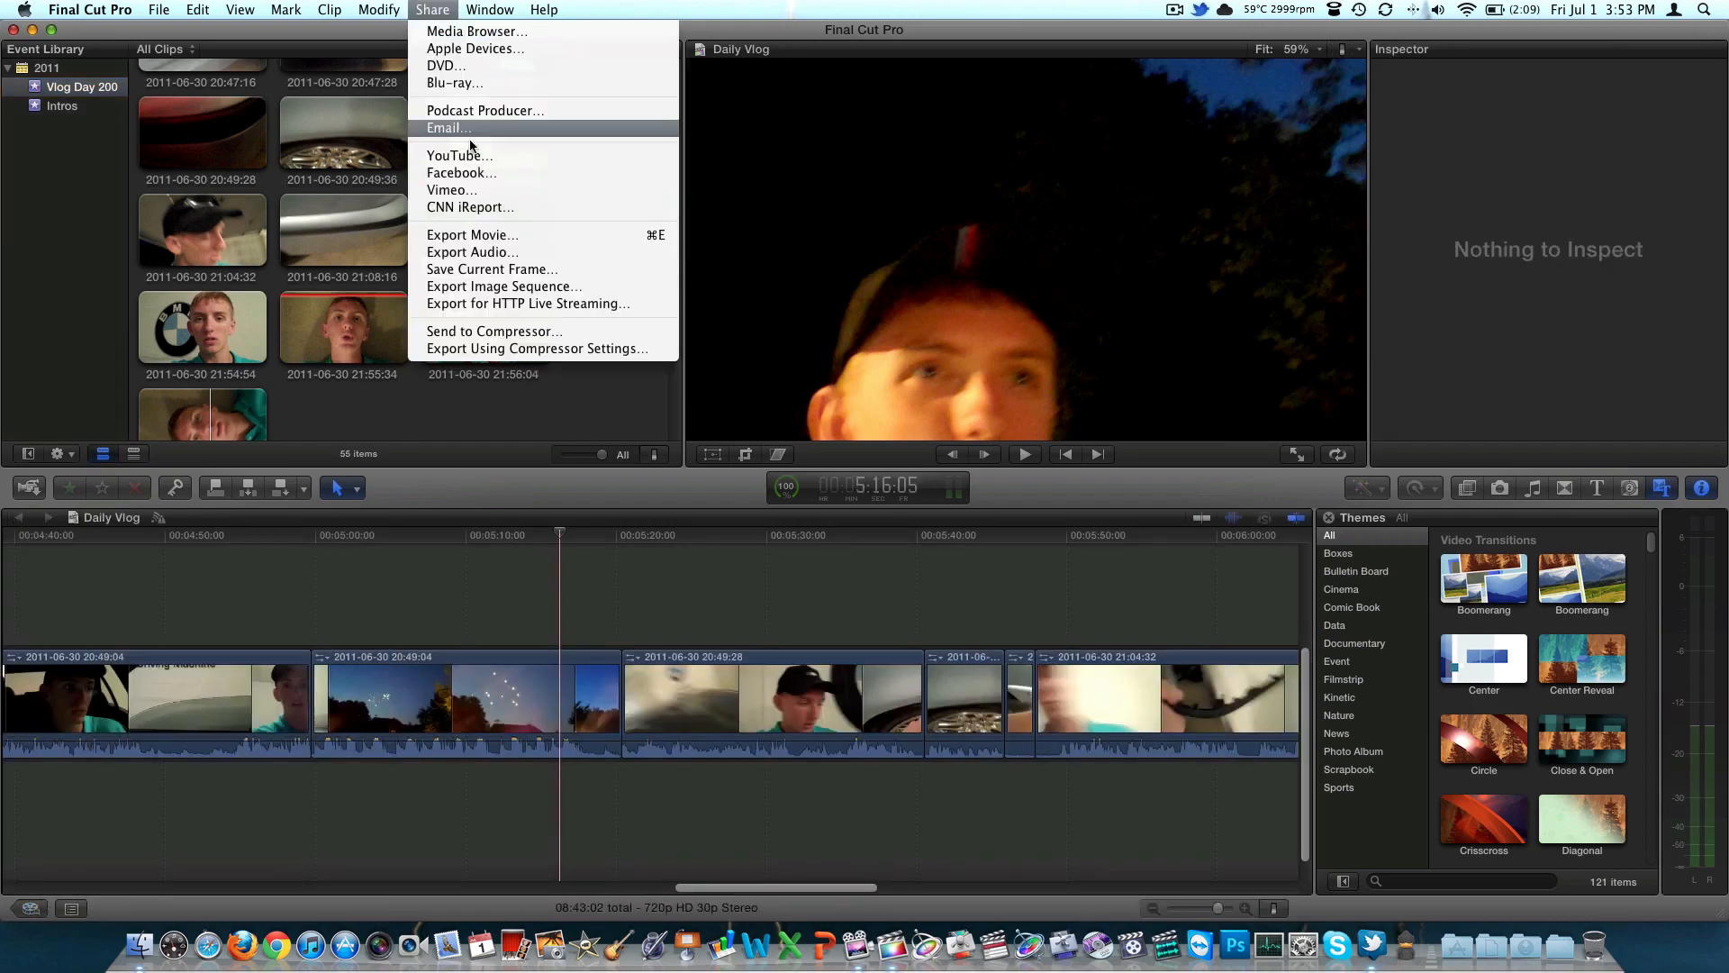
pyautogui.click(496, 236)
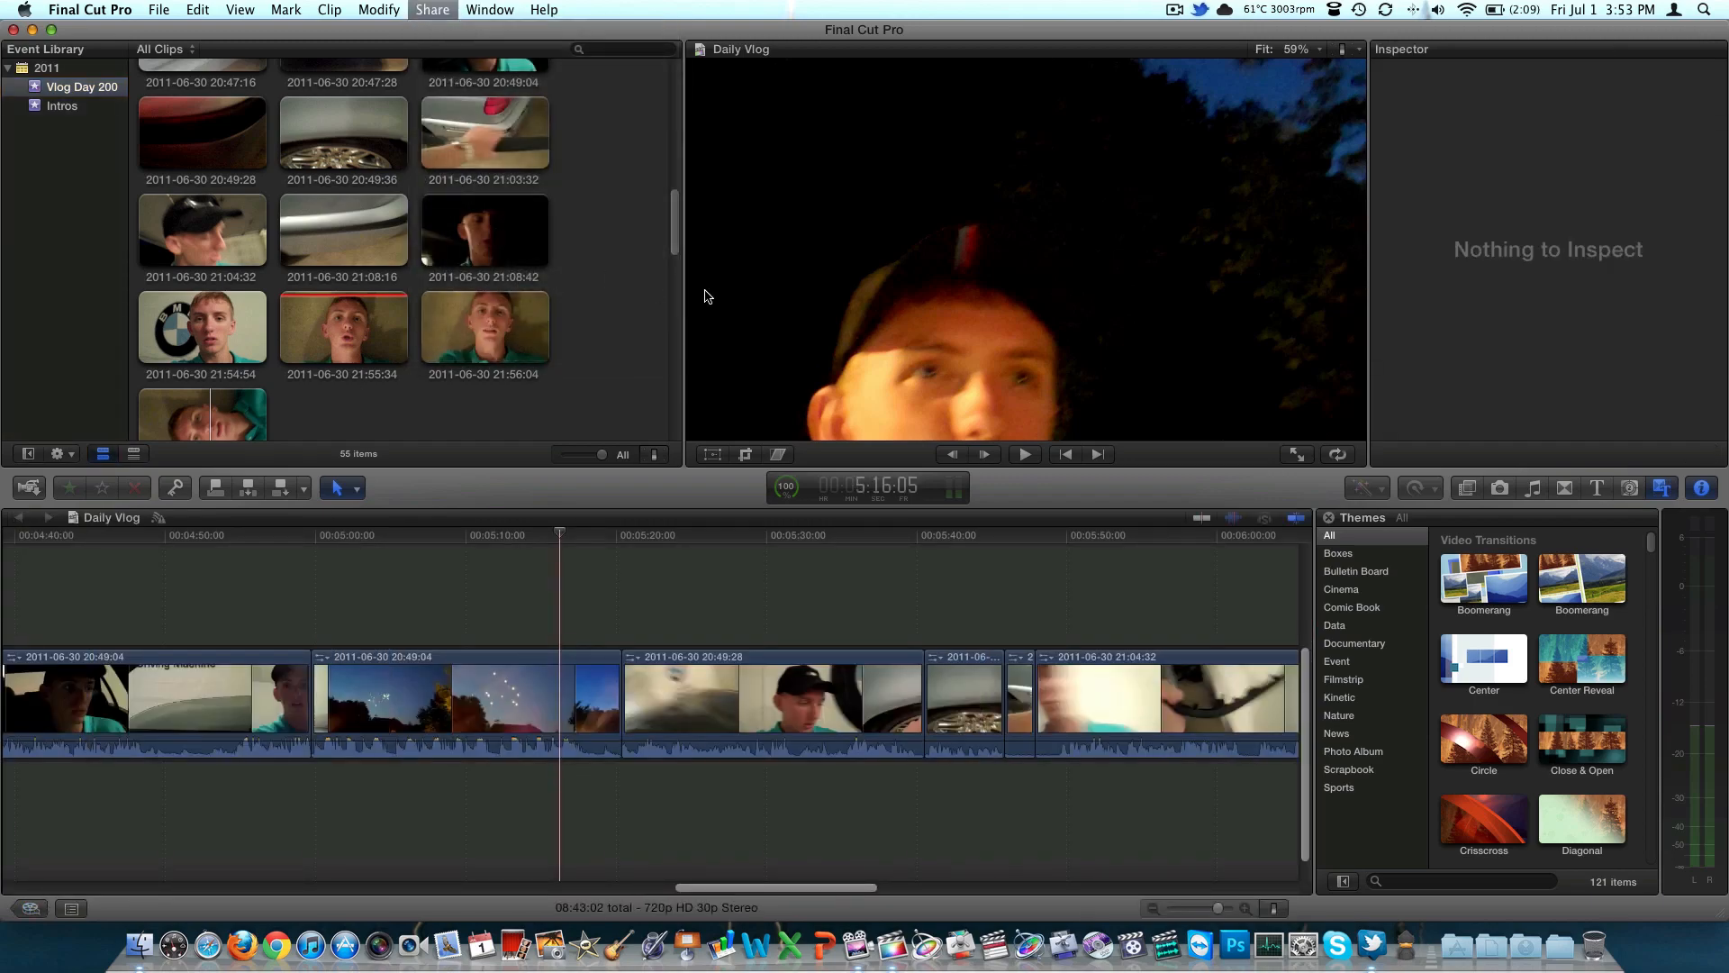
pyautogui.click(789, 311)
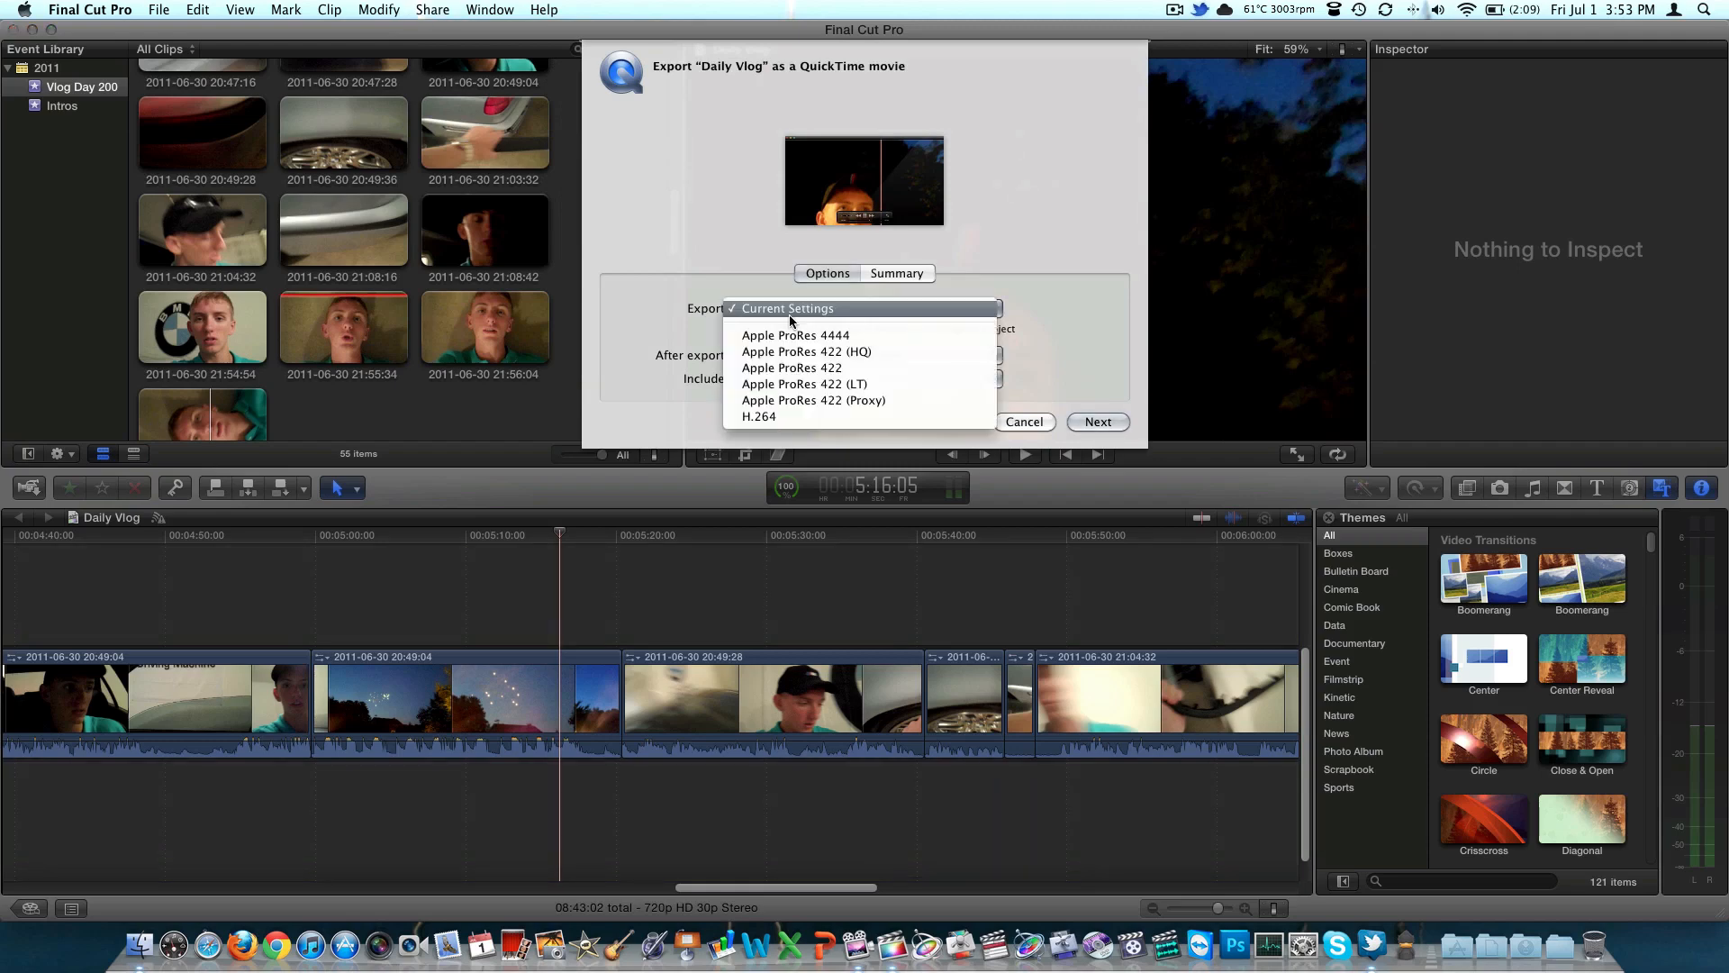
pyautogui.click(779, 416)
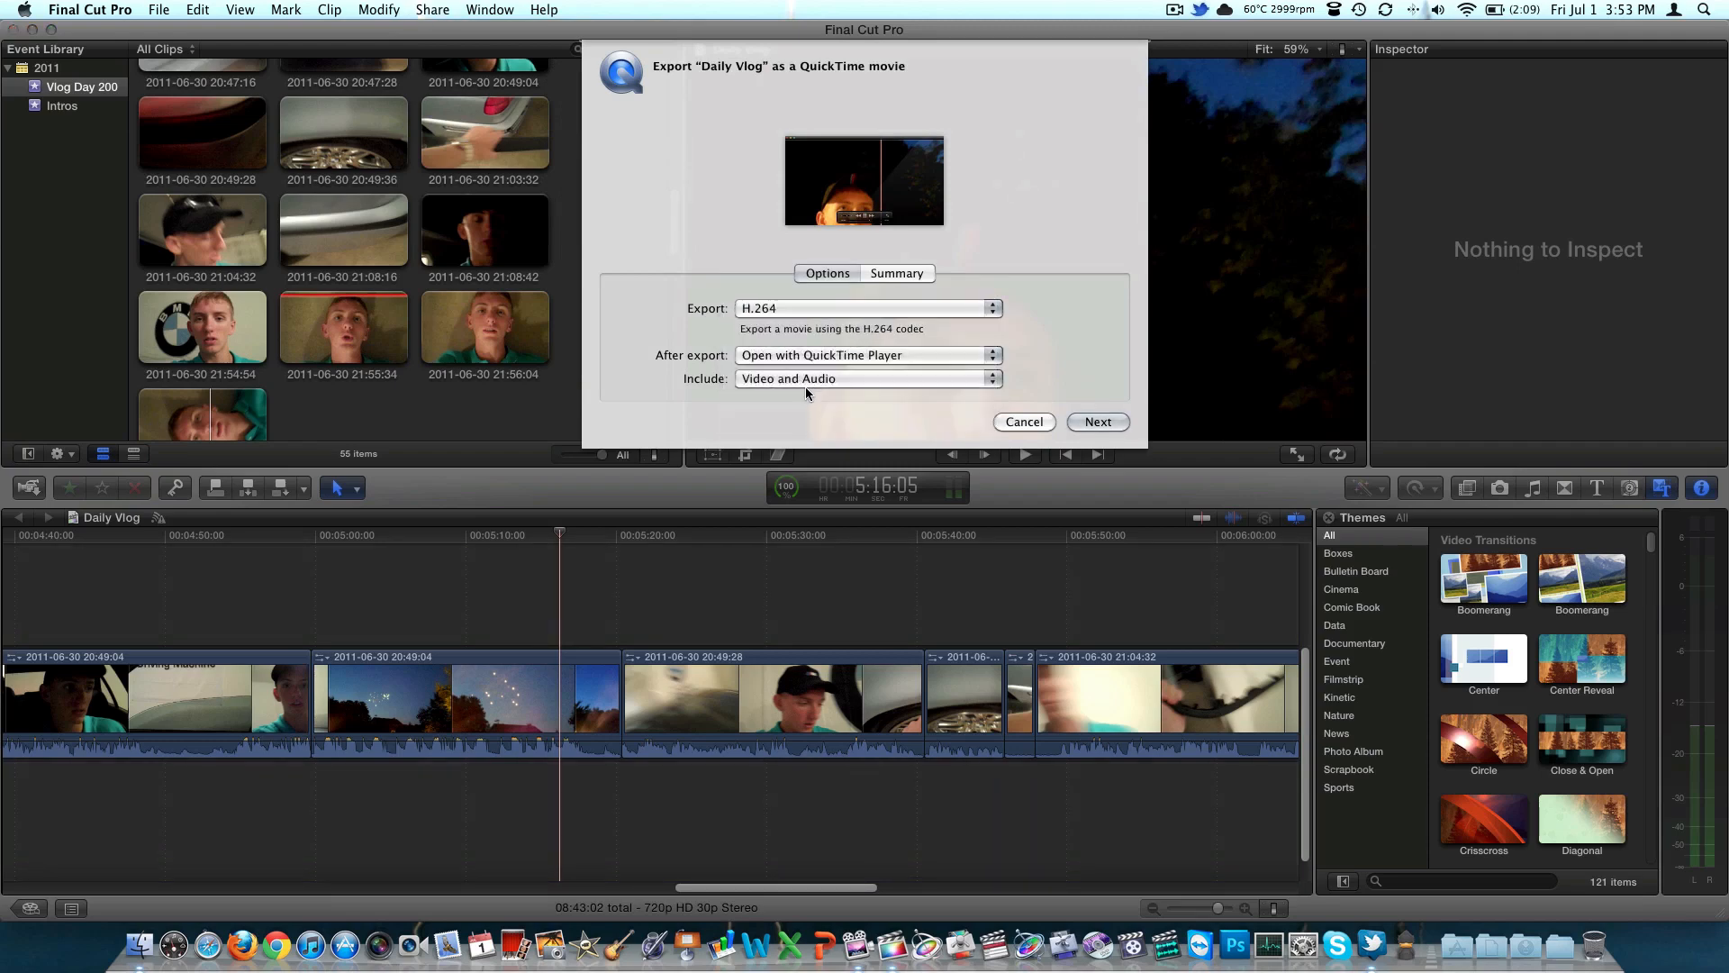
pyautogui.click(890, 273)
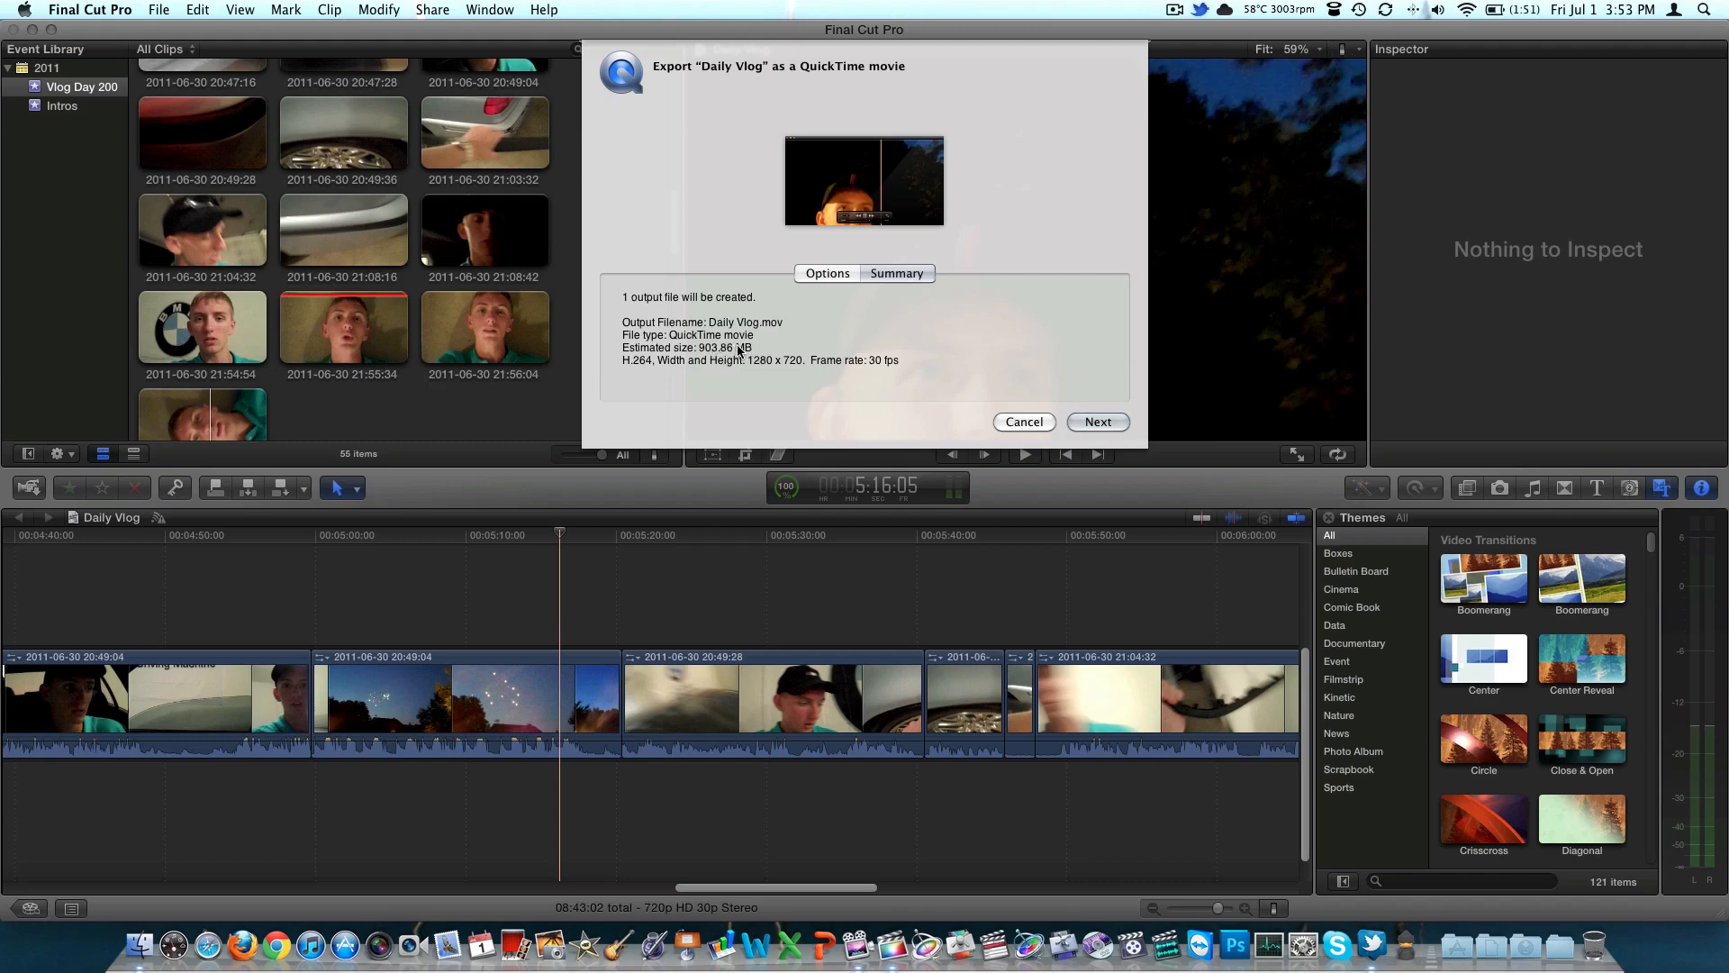
pyautogui.click(834, 275)
pyautogui.click(1024, 422)
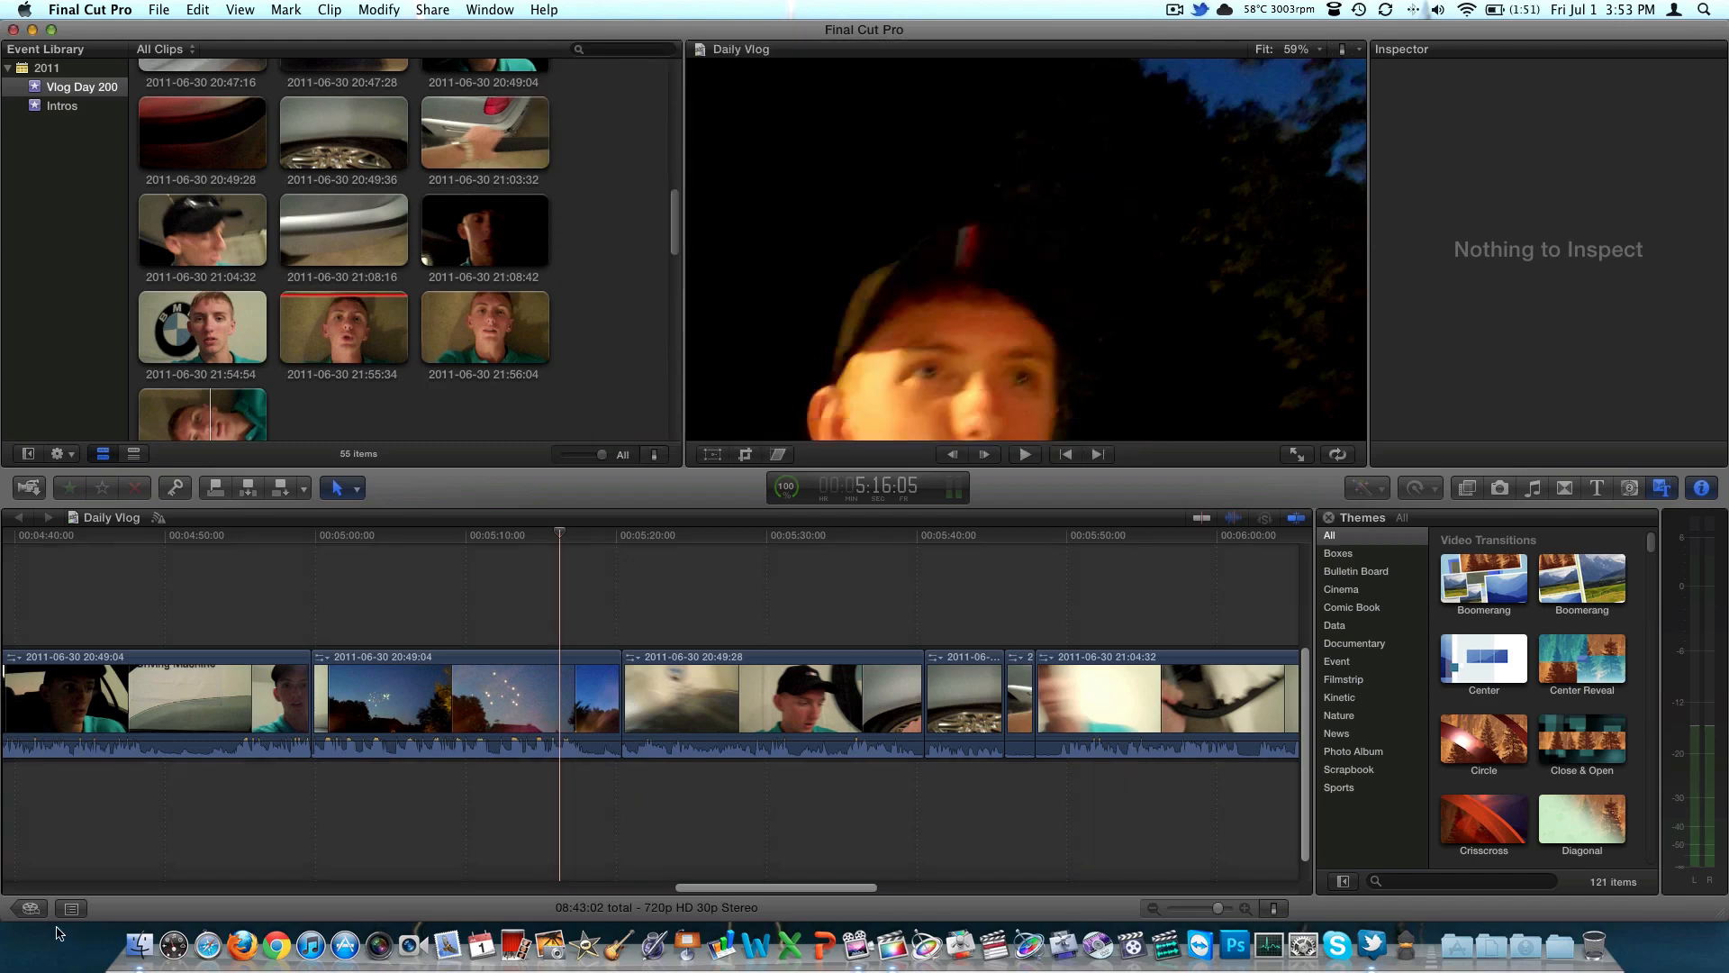
# Start a new project from the Project Library and try Surround audio channels before switching back to Stereo
pyautogui.click(30, 908)
pyautogui.rightClick(160, 795)
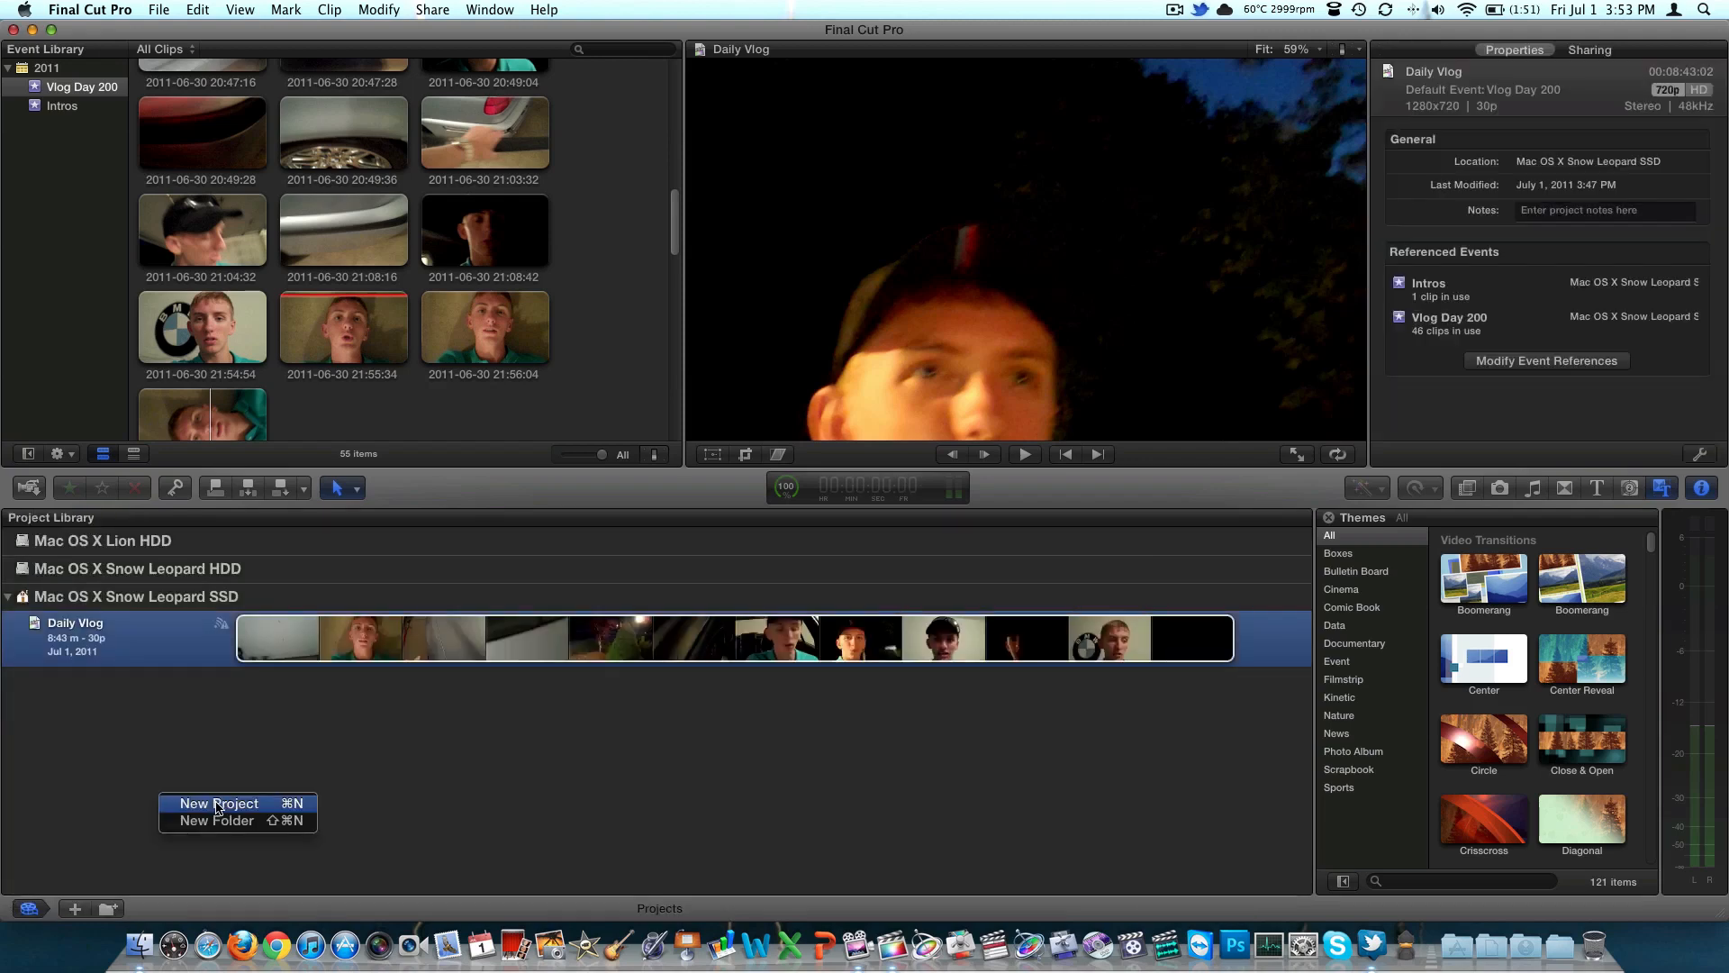
pyautogui.click(218, 806)
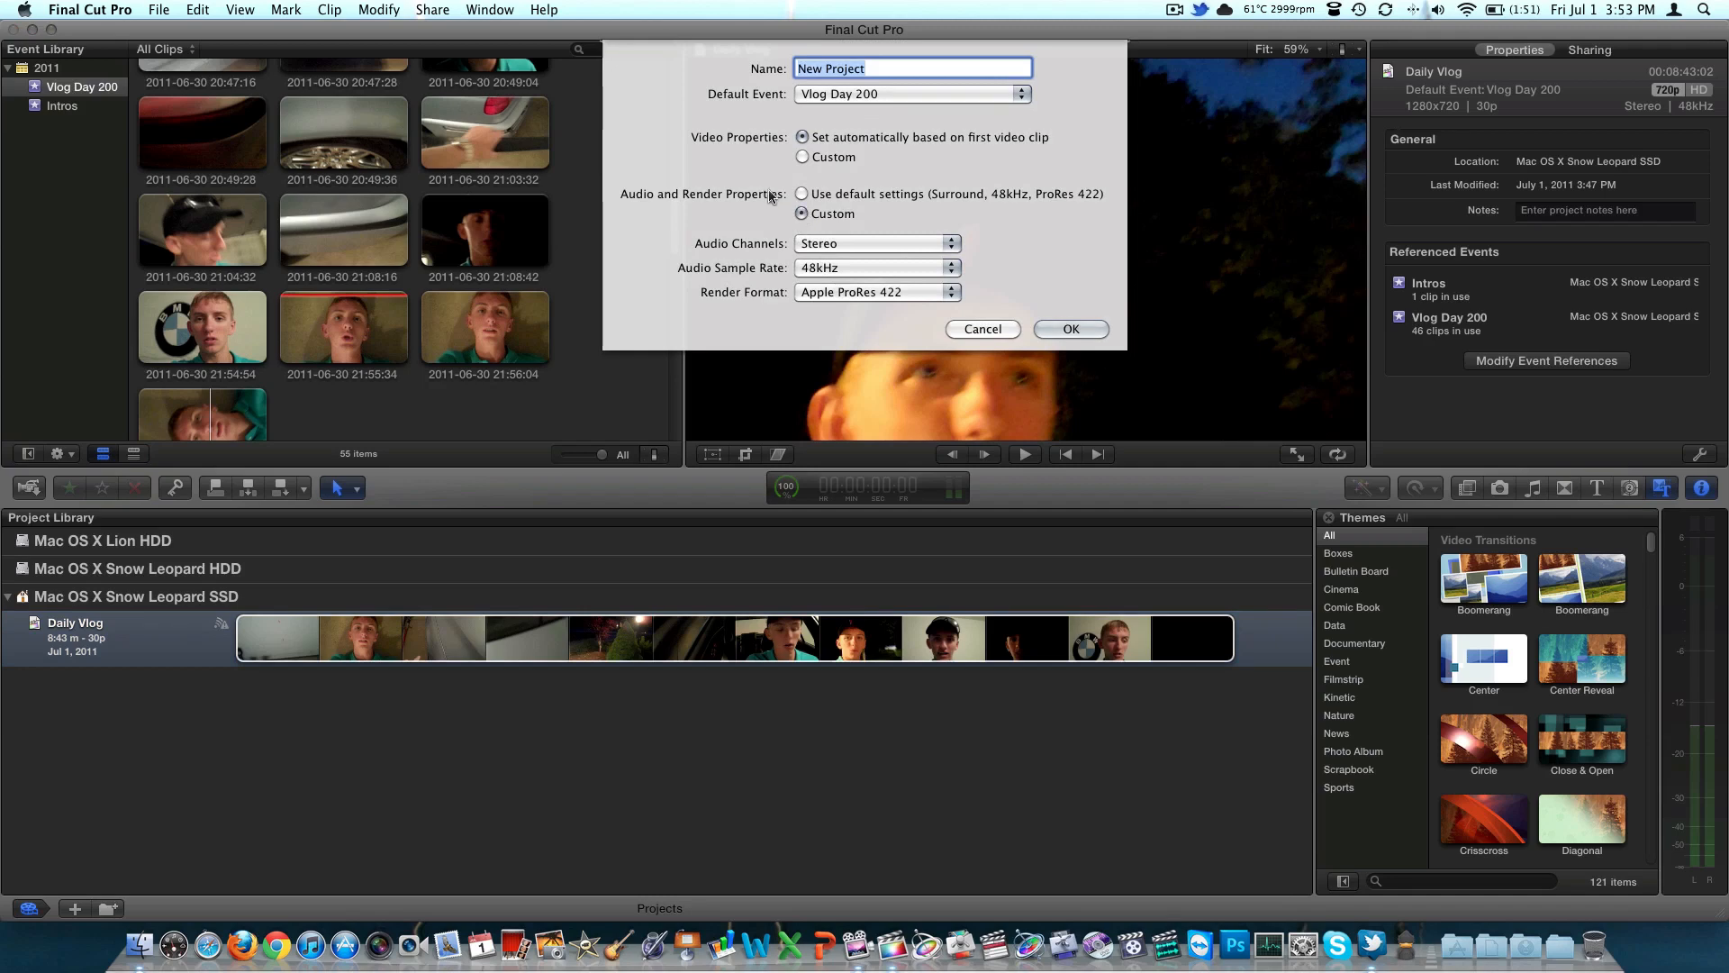
pyautogui.click(829, 241)
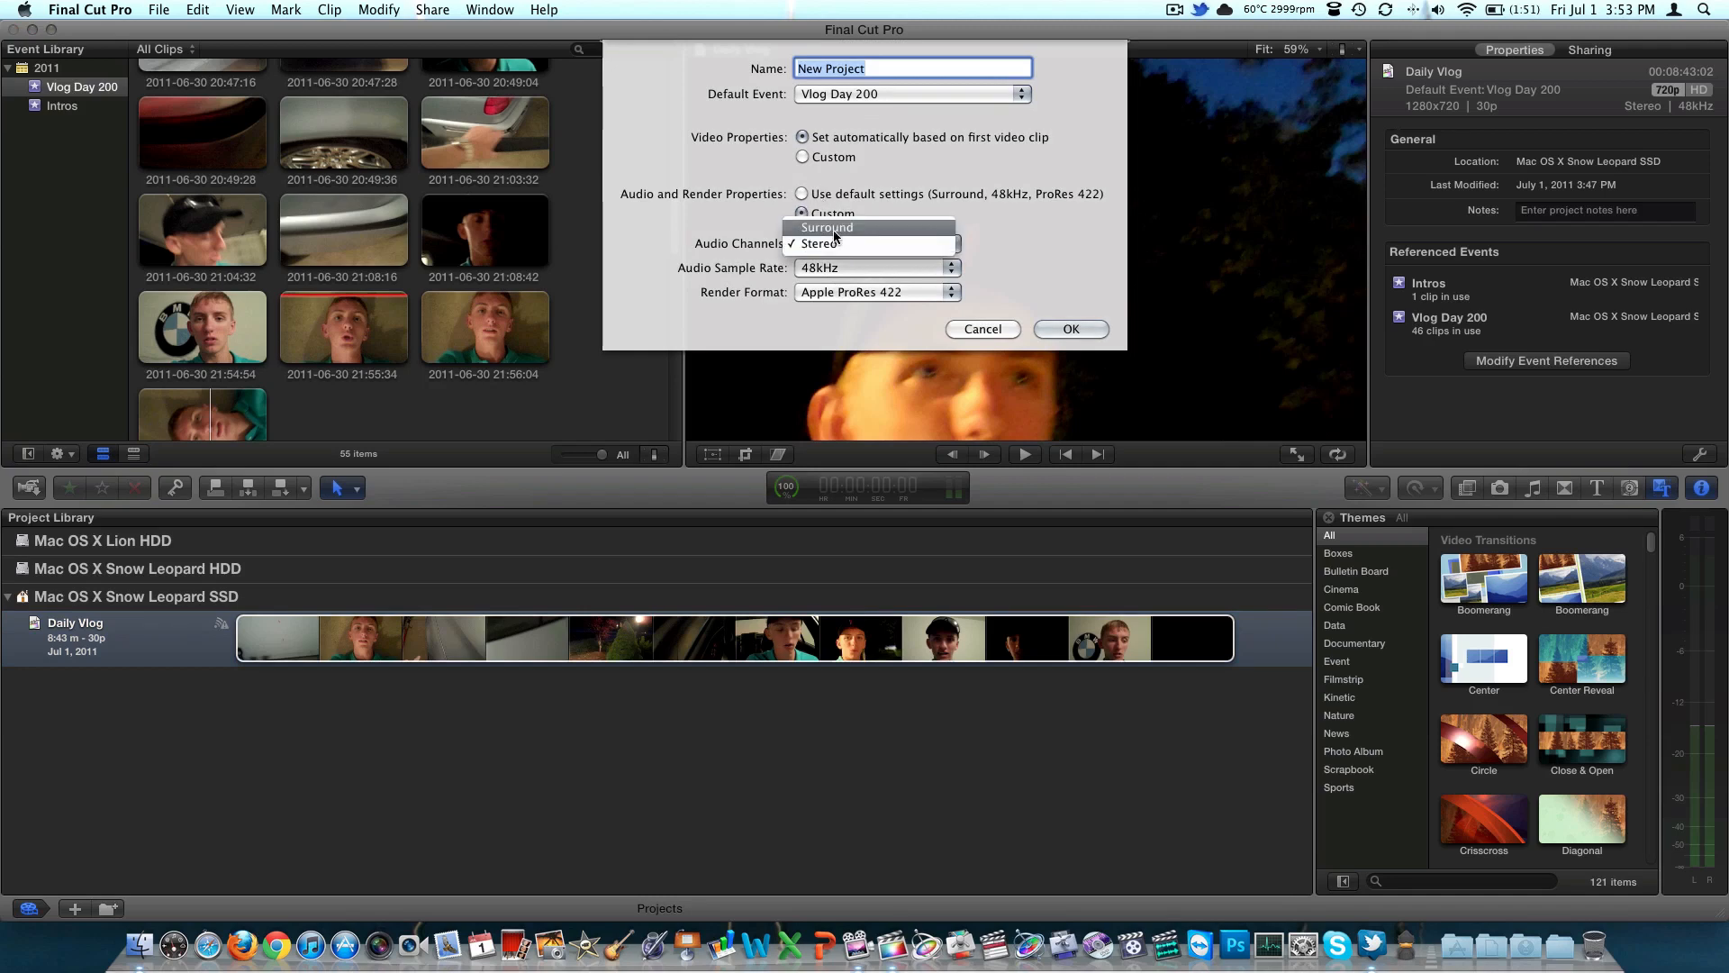
pyautogui.click(834, 230)
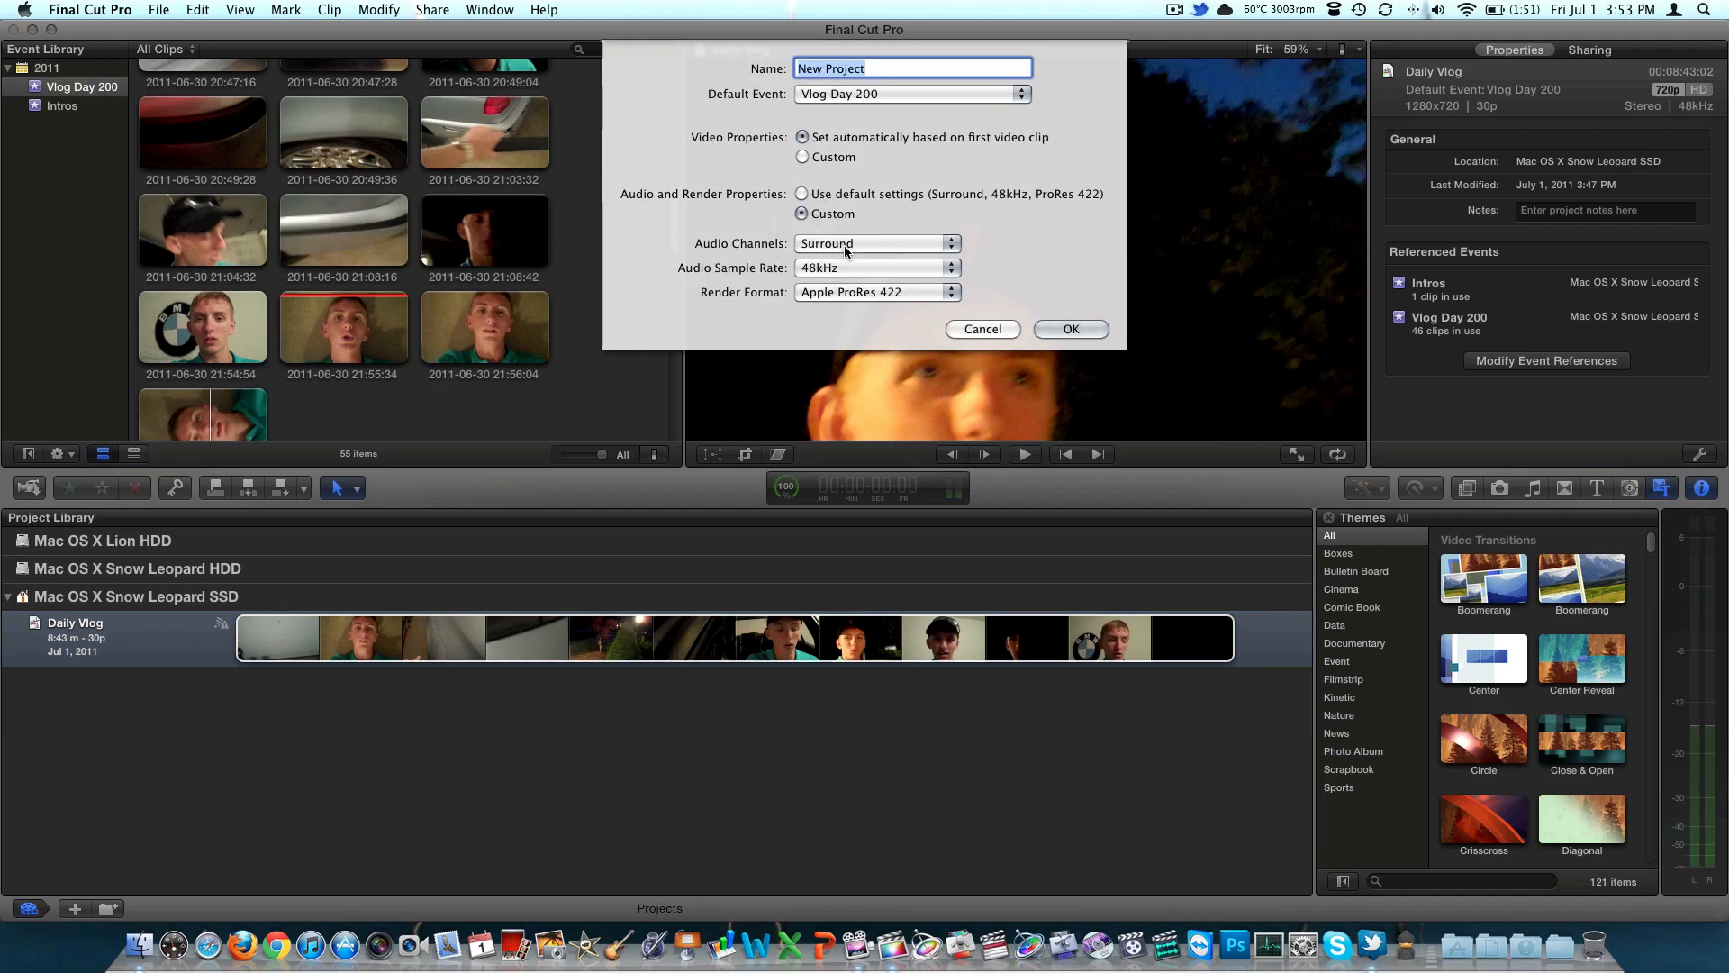
pyautogui.click(845, 245)
pyautogui.click(840, 261)
# Check the custom video format settings, return to automatic settings based on the first clip, and cancel the new project
pyautogui.click(824, 160)
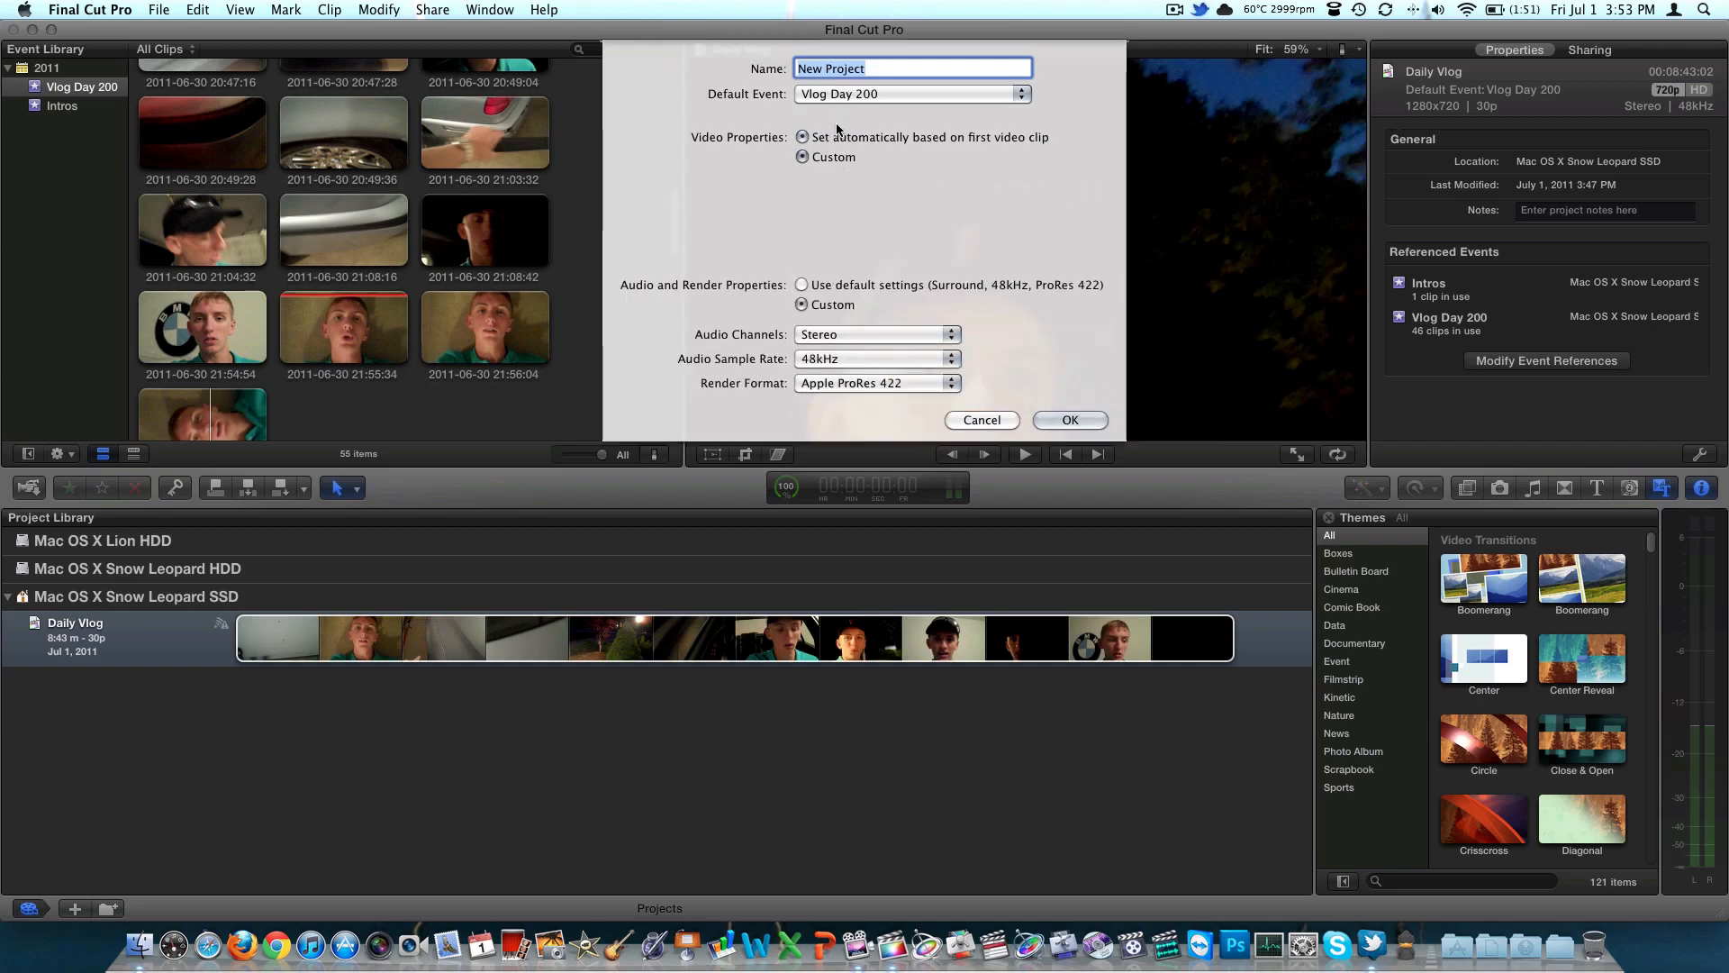
pyautogui.click(851, 180)
pyautogui.click(885, 167)
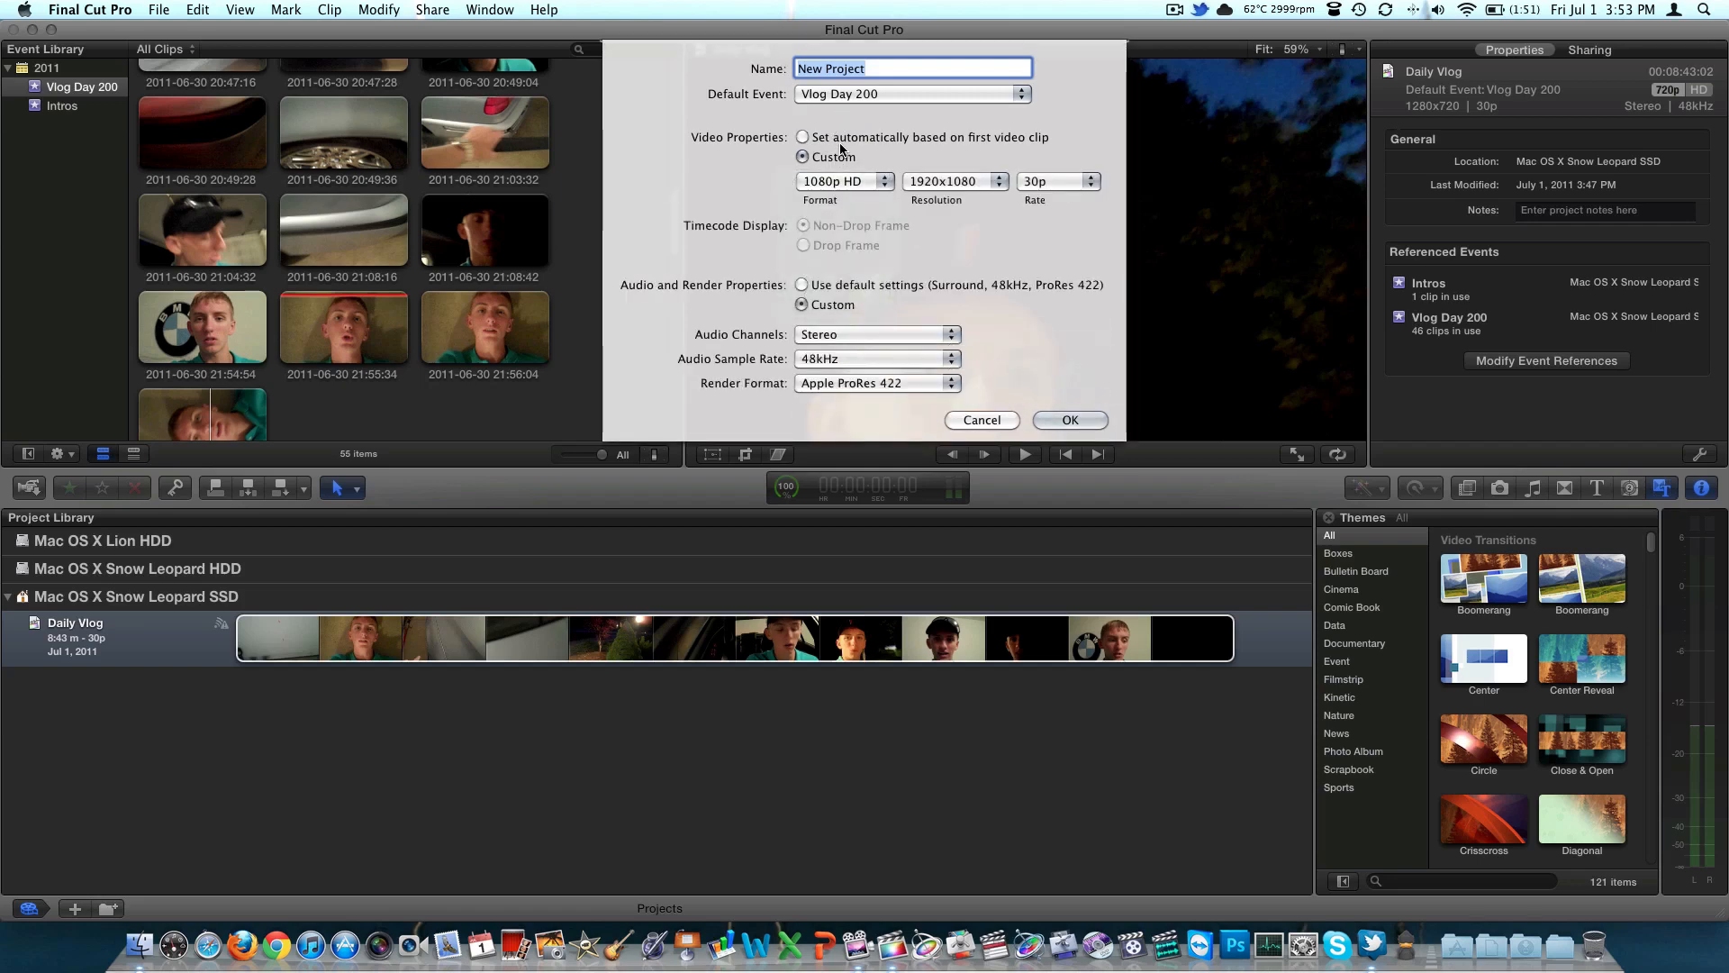
pyautogui.click(848, 139)
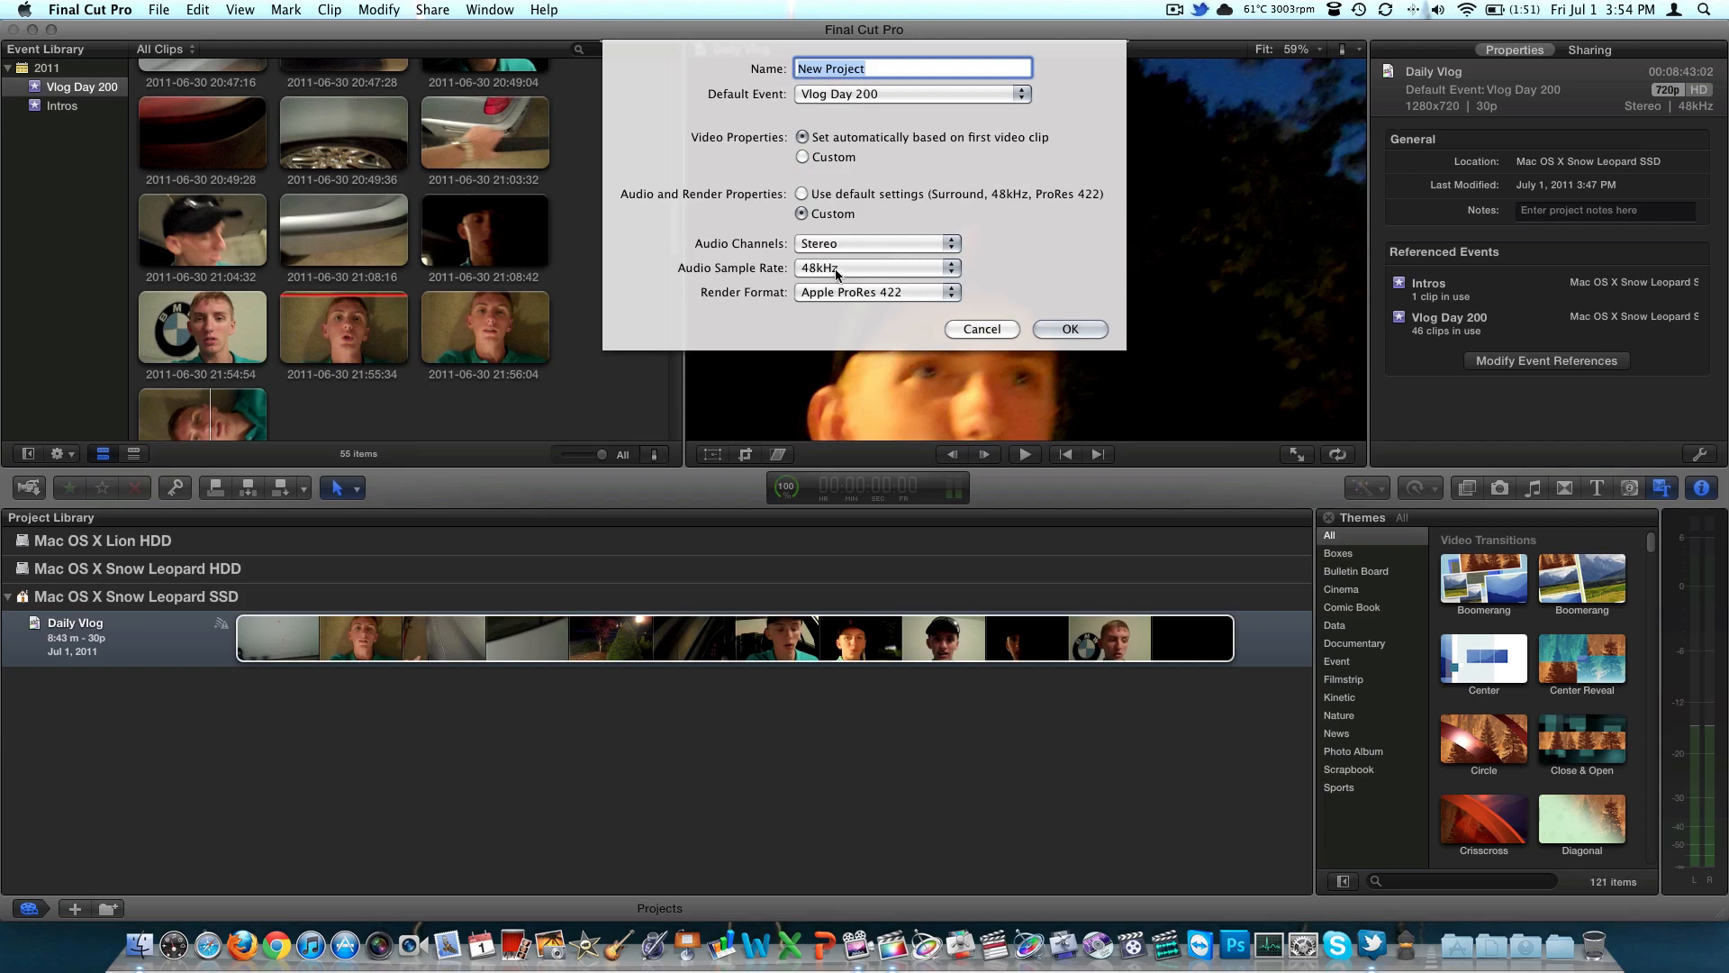
pyautogui.click(974, 329)
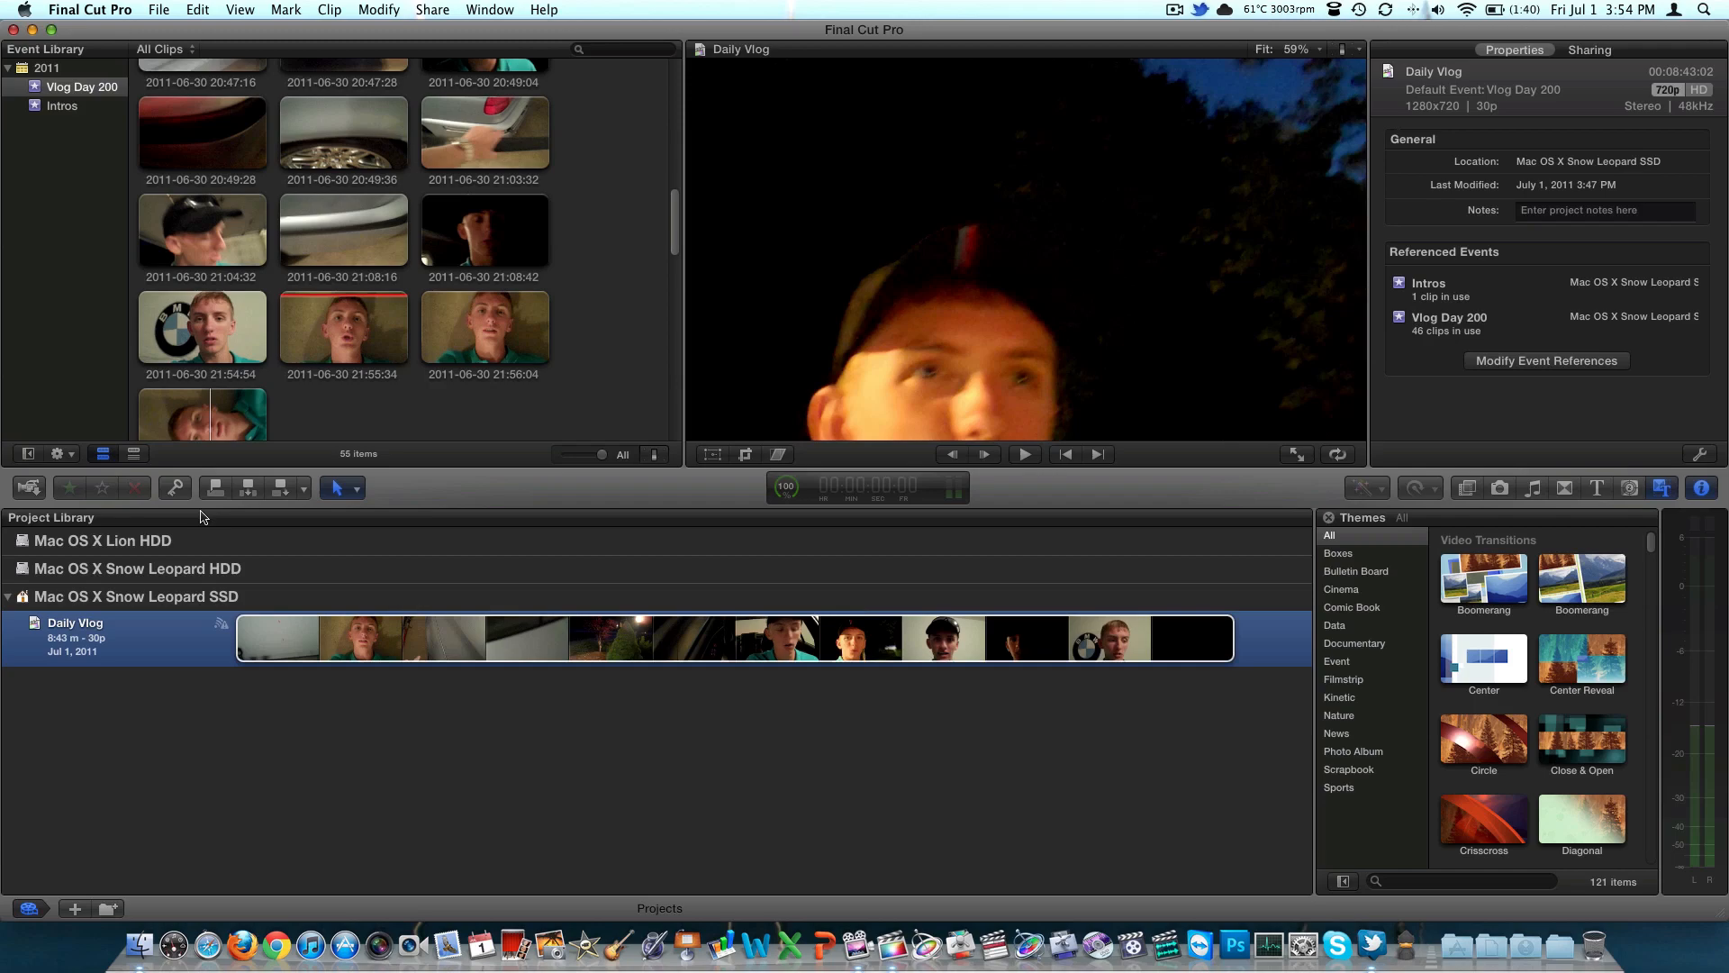
# Look through the Vlog Day 200 event's clips and sound effects, and reopen the Daily Vlog project
pyautogui.click(593, 361)
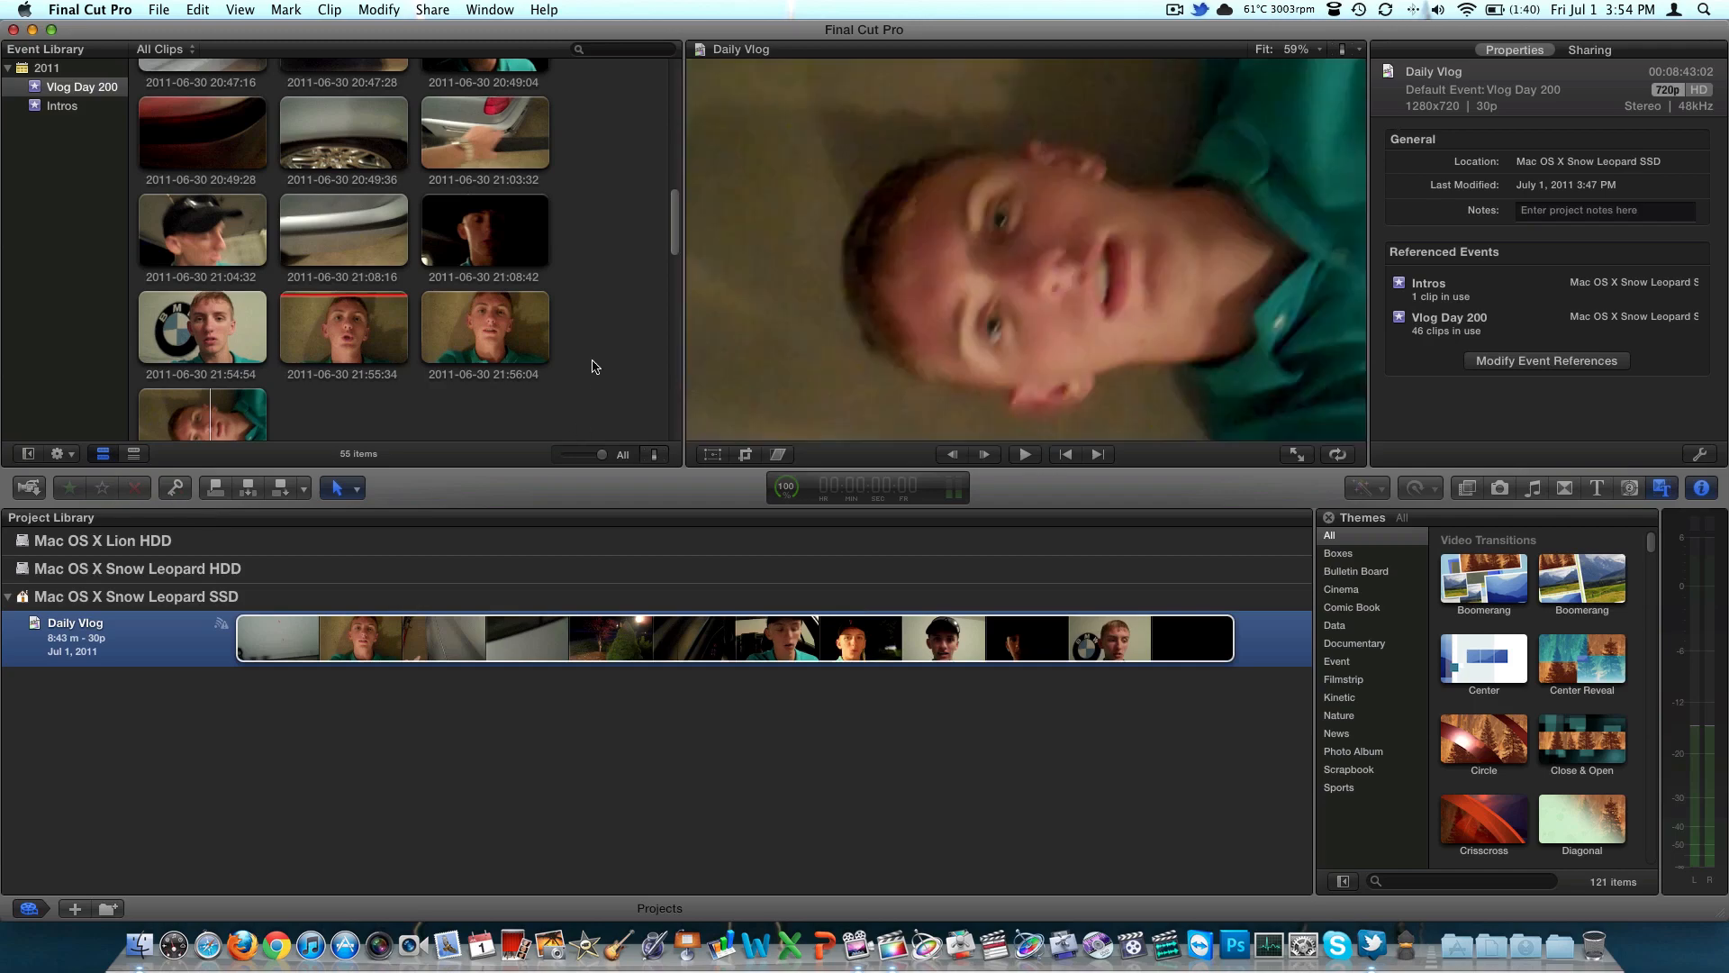
pyautogui.scroll(10, 592, 361)
pyautogui.scroll(-15, 593, 366)
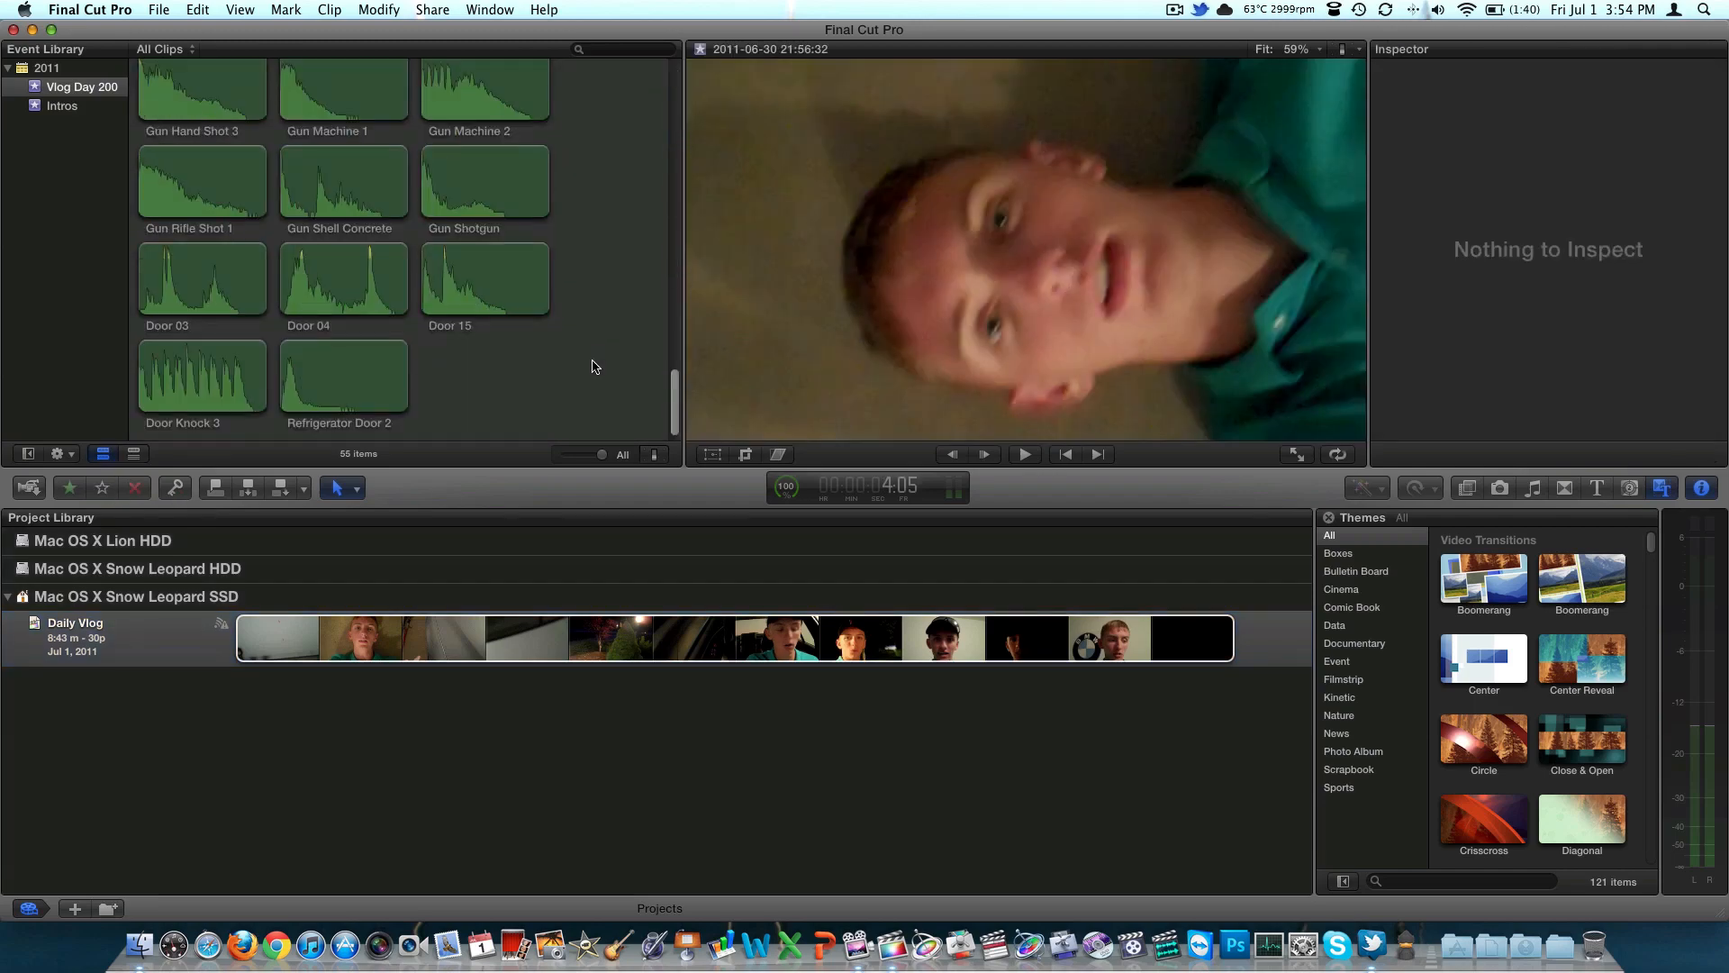
pyautogui.scroll(15, 593, 366)
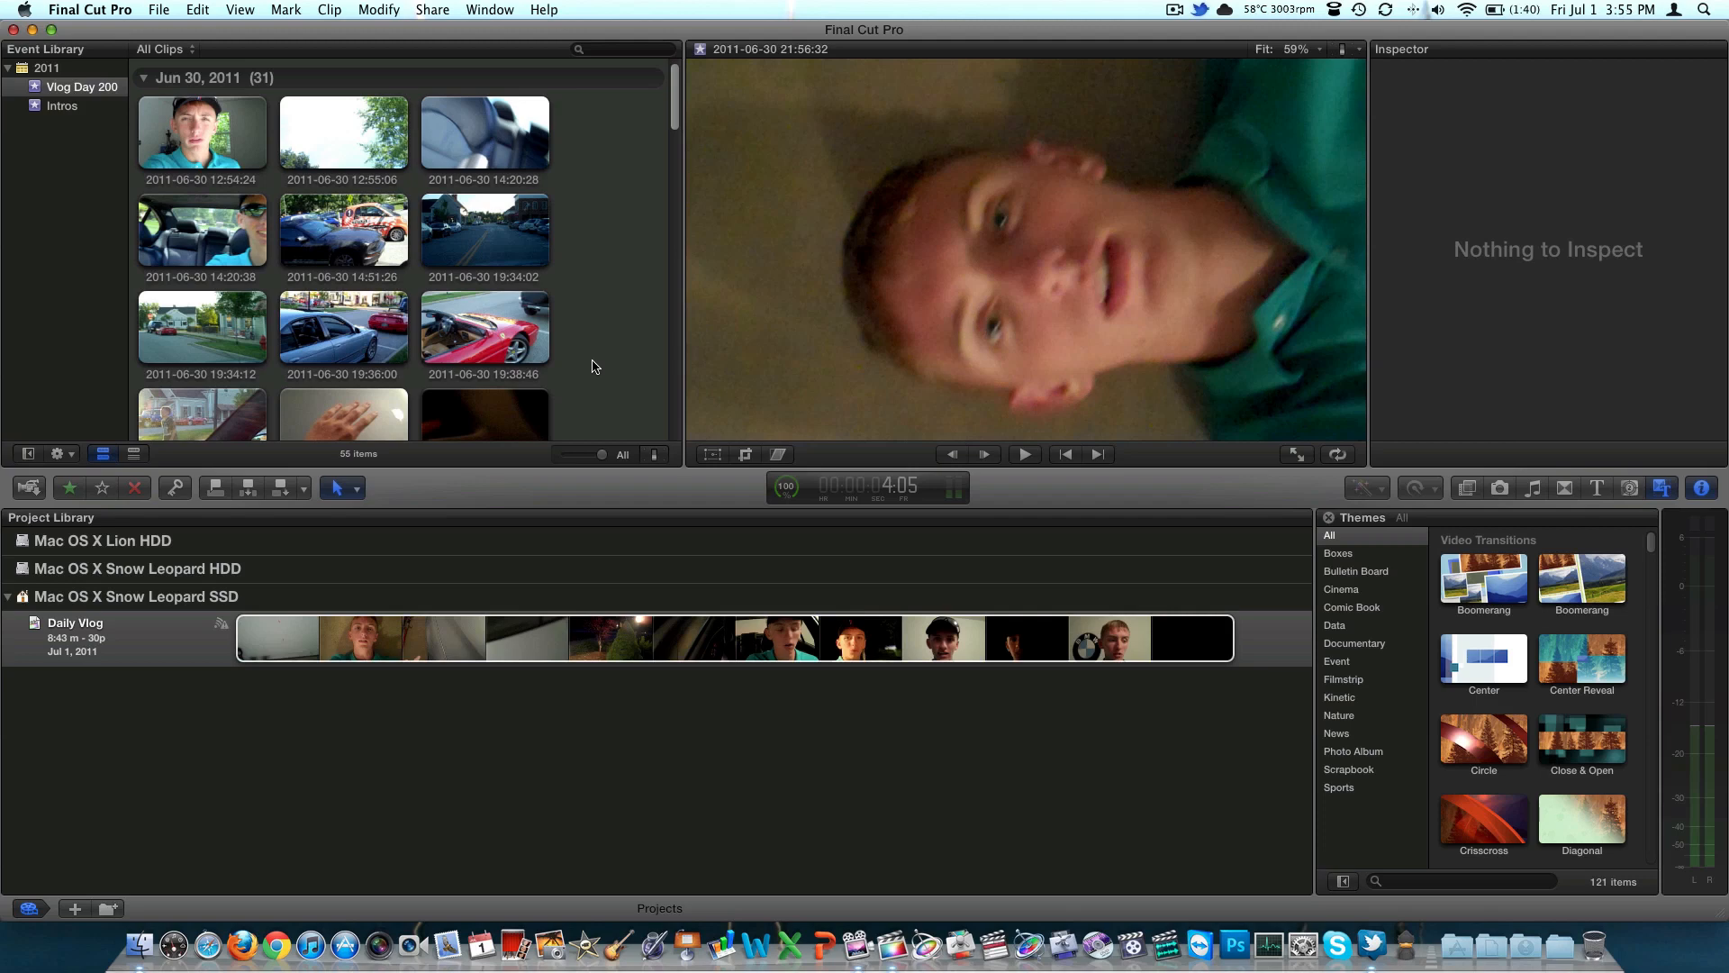
pyautogui.click(173, 721)
pyautogui.doubleClick(124, 640)
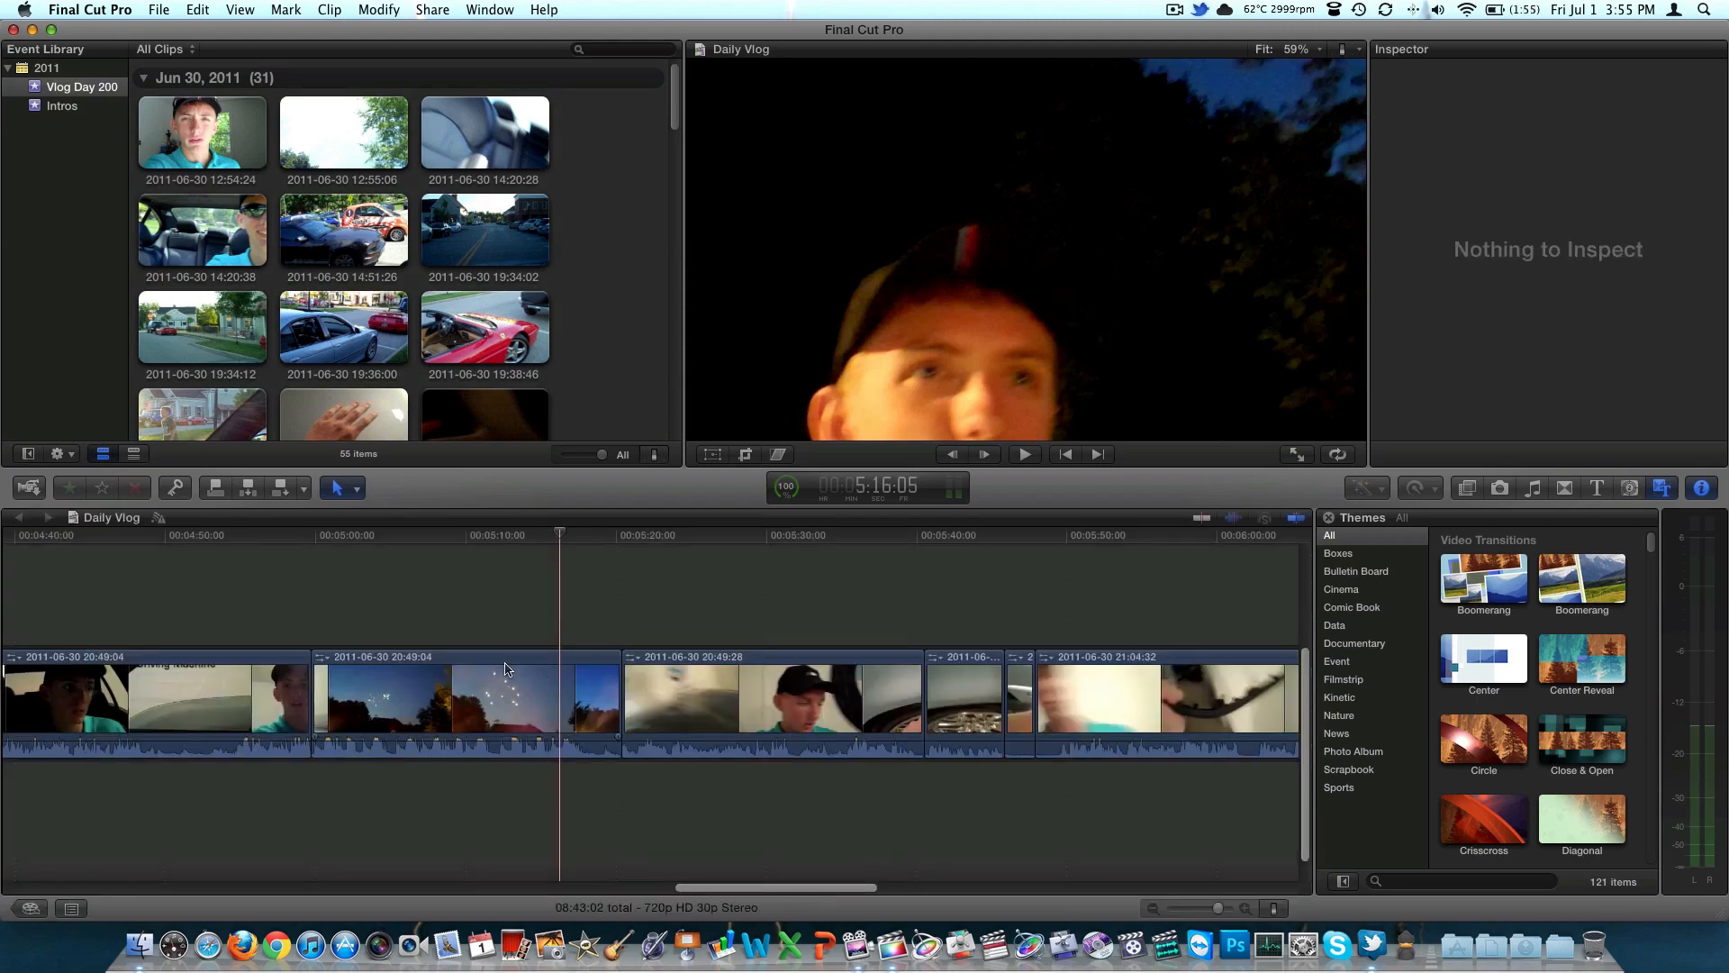
pyautogui.press('b')
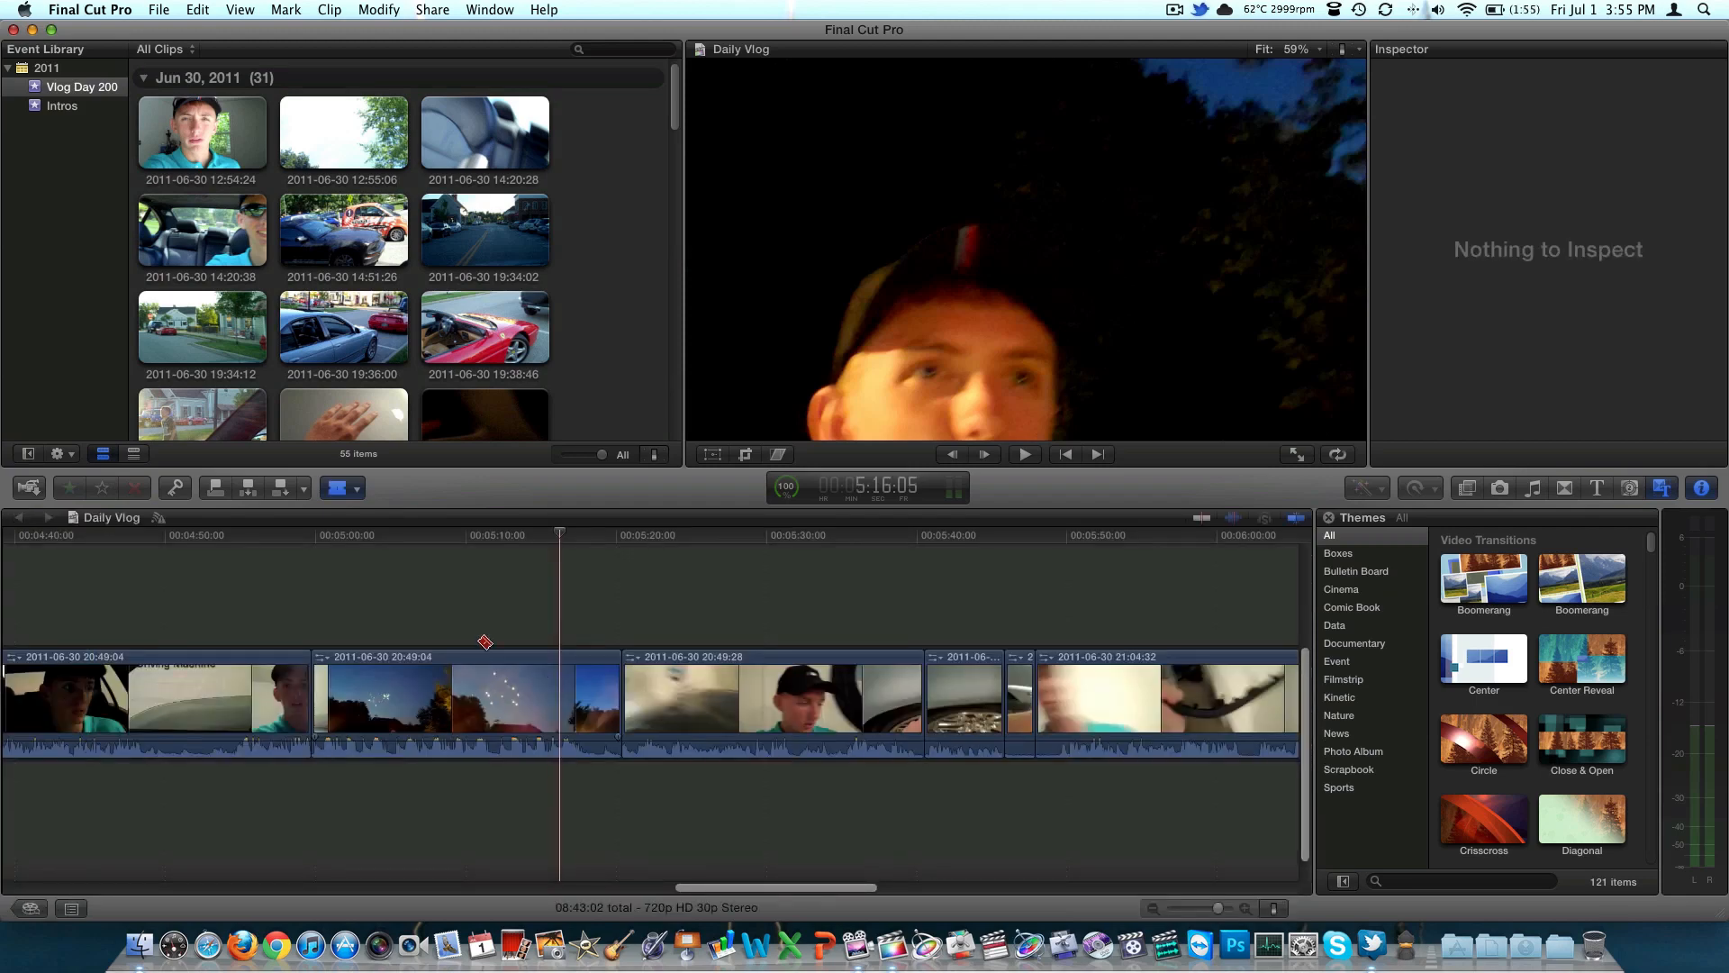
pyautogui.click(360, 491)
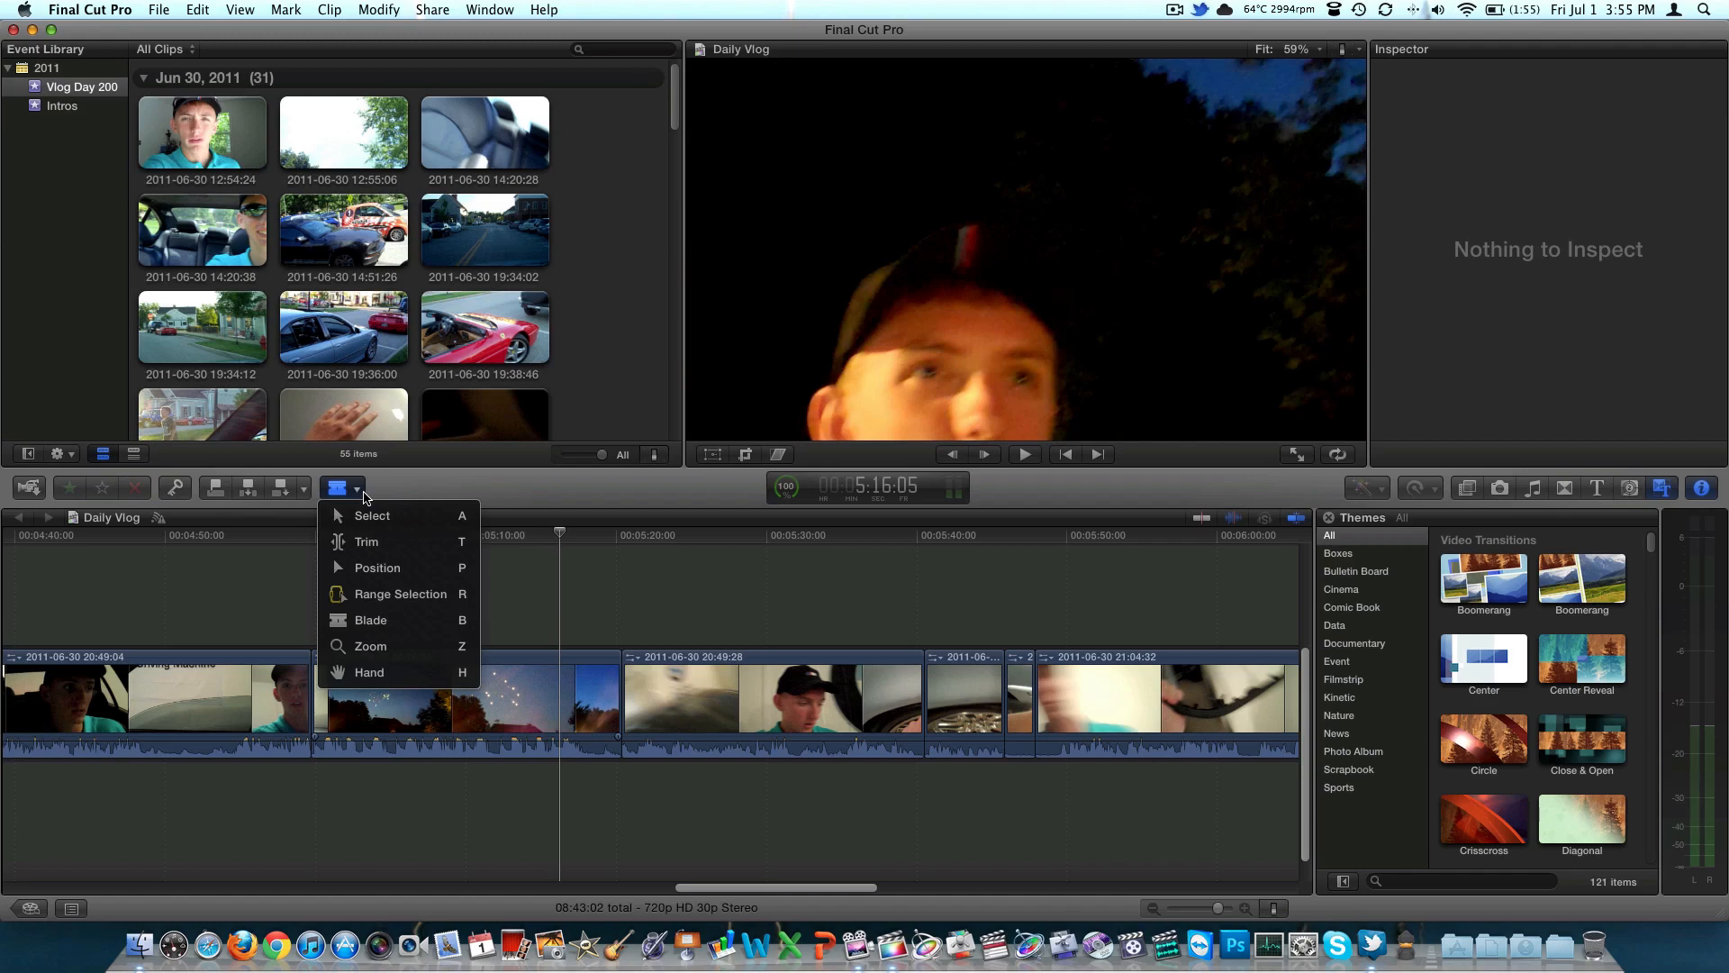
pyautogui.click(410, 629)
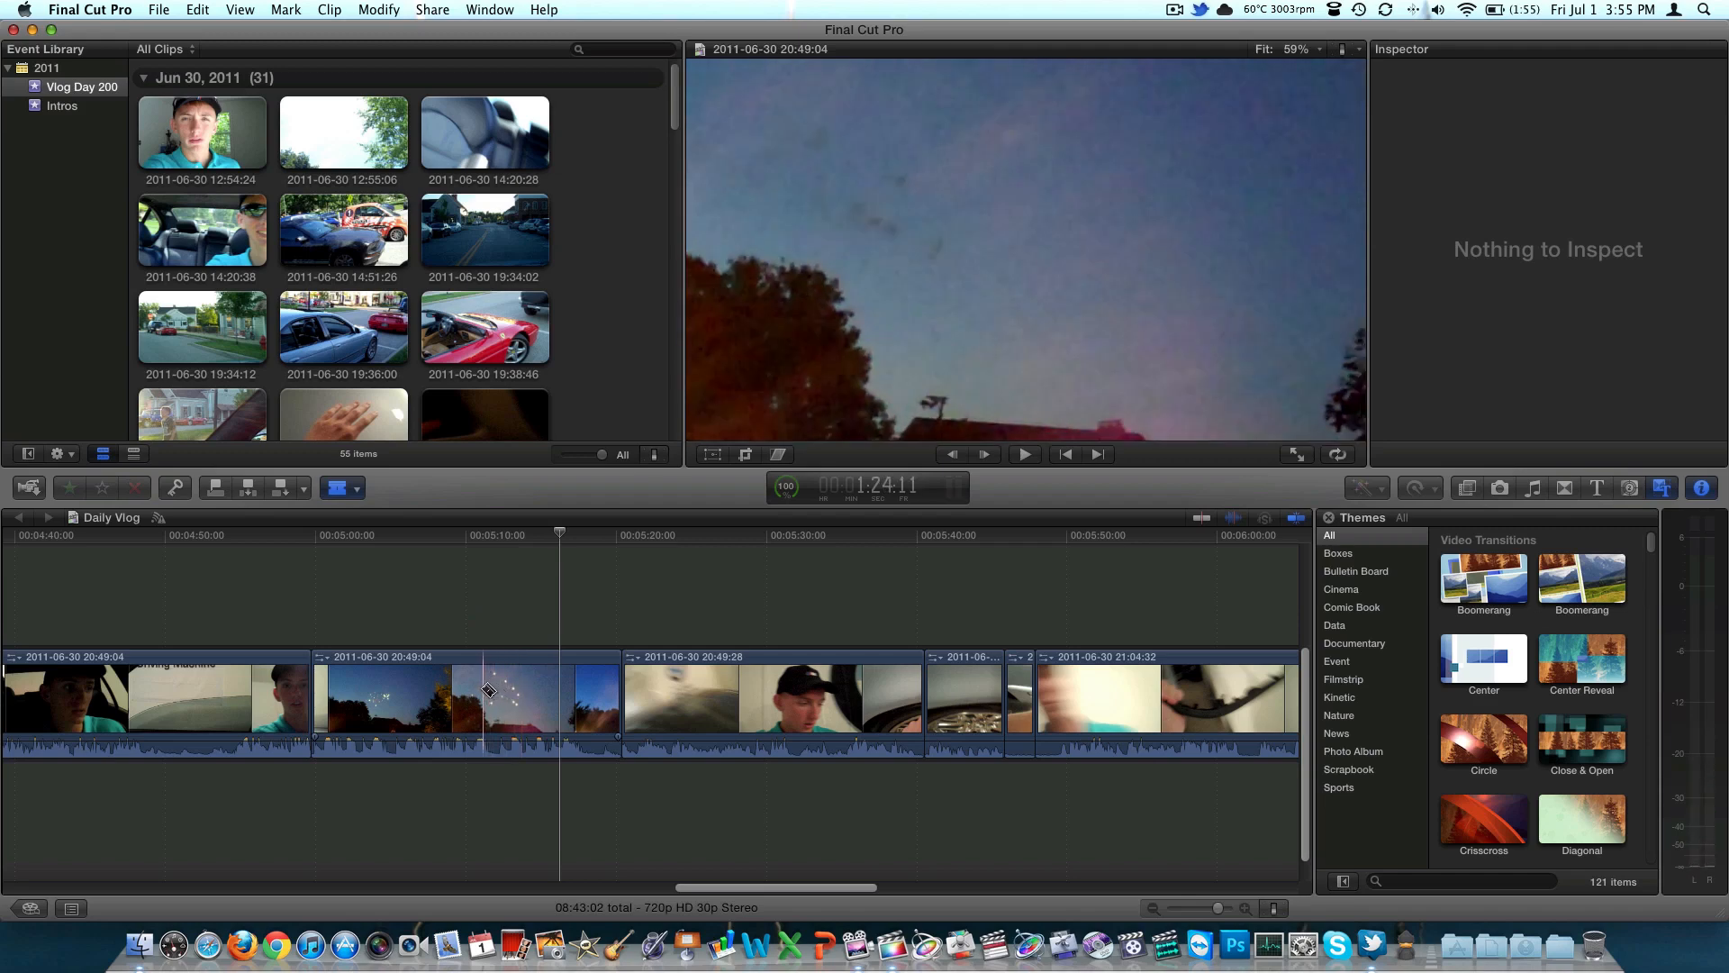
pyautogui.click(493, 690)
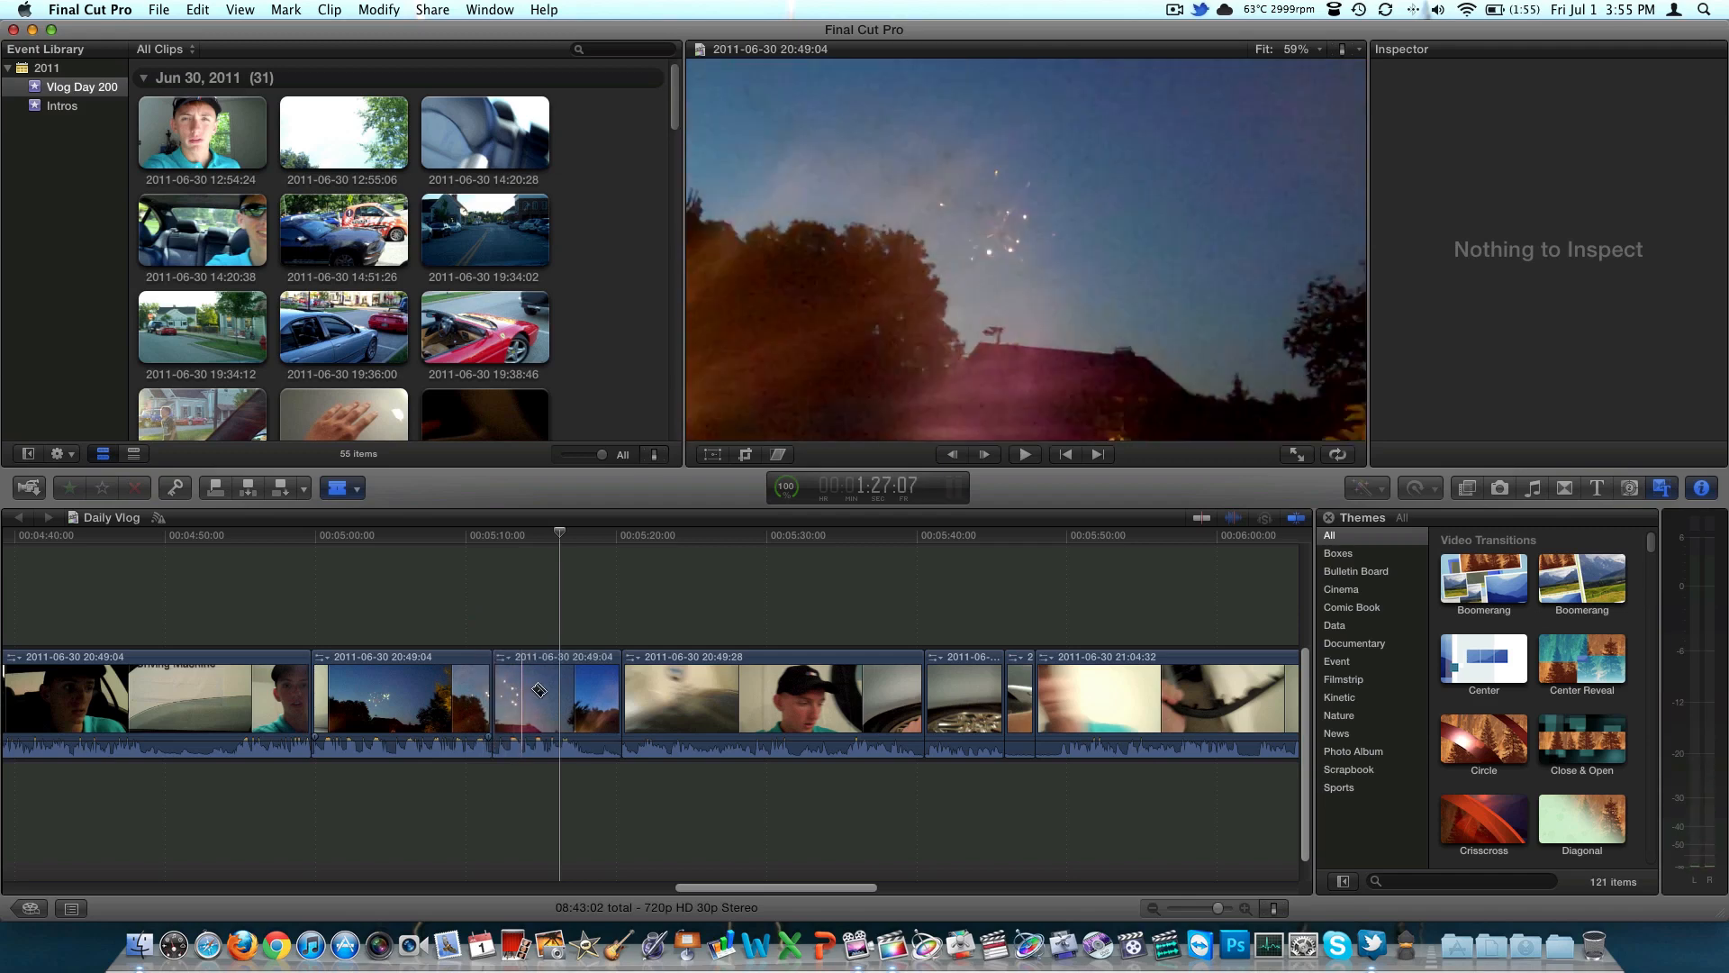
pyautogui.click(595, 689)
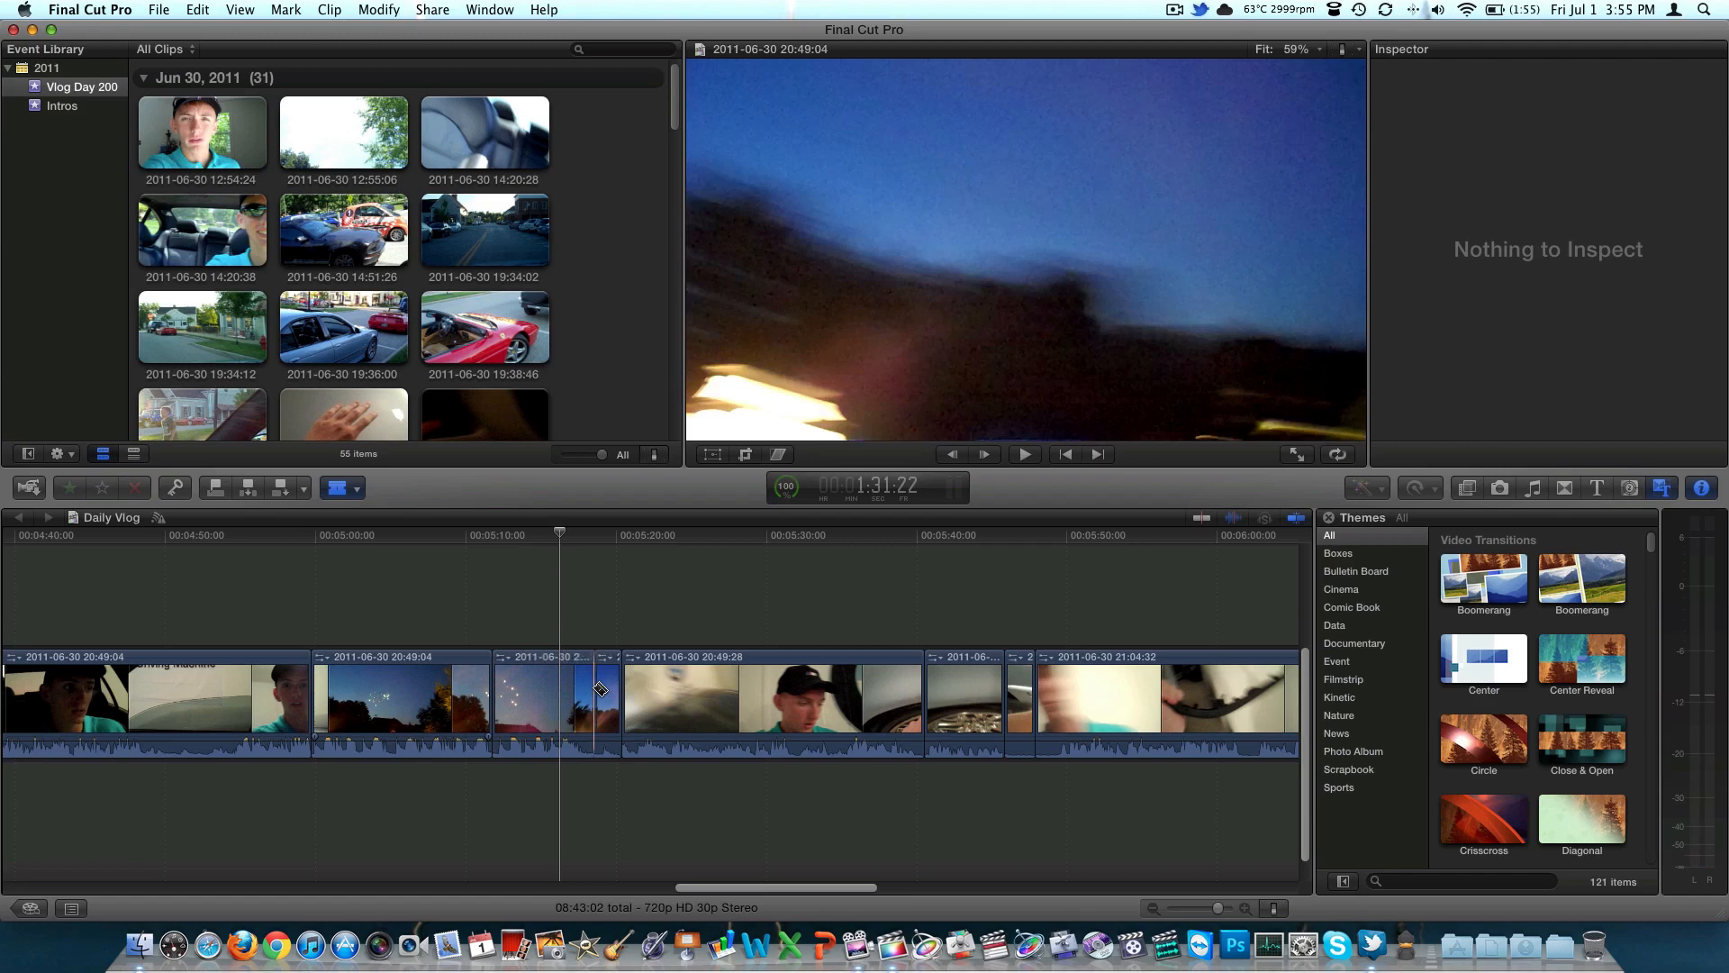
pyautogui.click(359, 489)
pyautogui.click(405, 517)
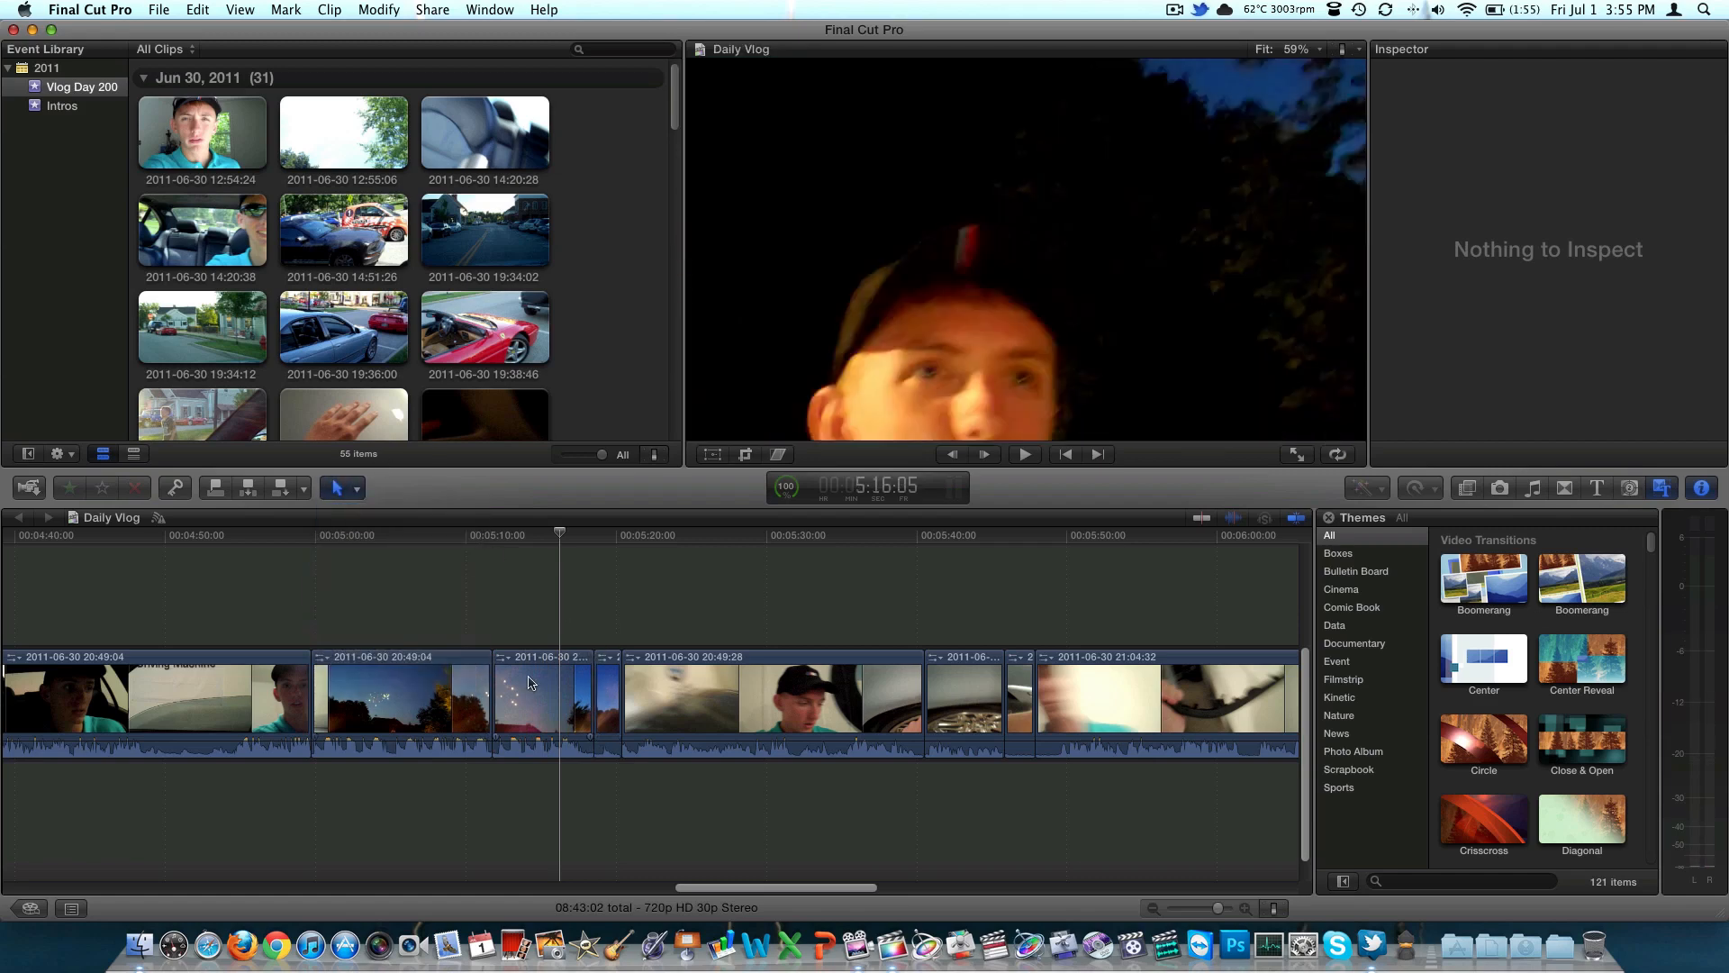
pyautogui.click(533, 682)
pyautogui.press('Delete')
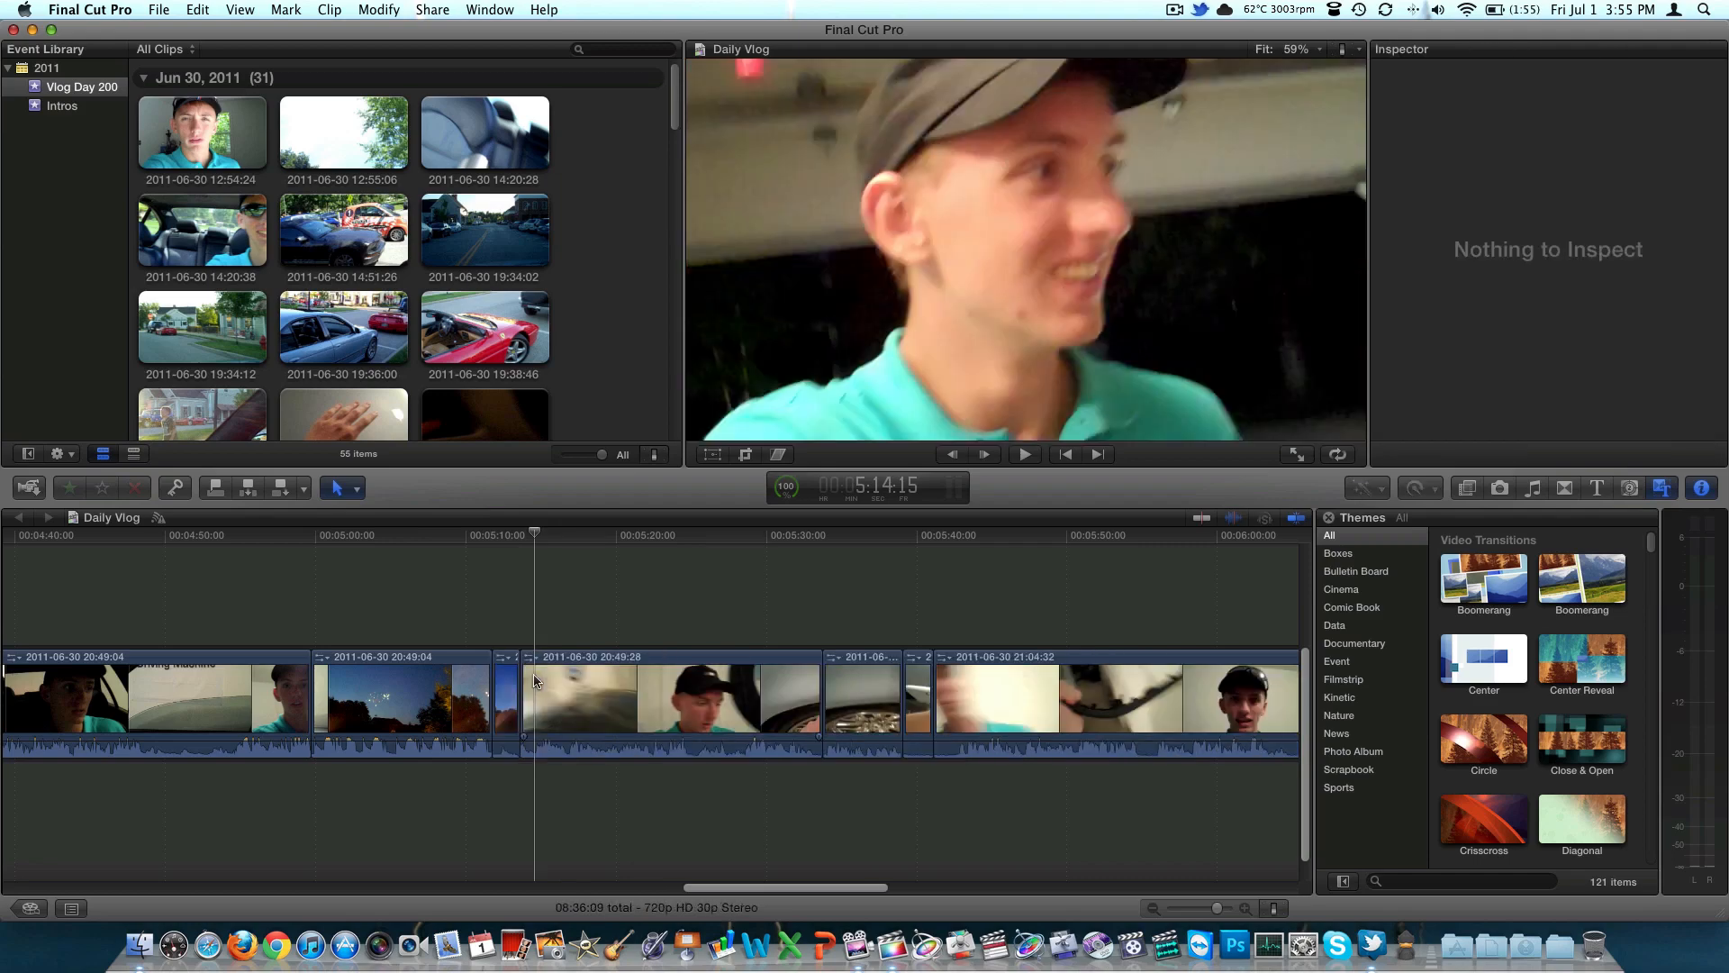
pyautogui.moveTo(542, 682)
pyautogui.mouseDown()
pyautogui.moveTo(547, 702)
pyautogui.moveTo(608, 714)
pyautogui.moveTo(610, 793)
pyautogui.moveTo(571, 689)
pyautogui.moveTo(590, 685)
pyautogui.moveTo(538, 677)
pyautogui.mouseUp()
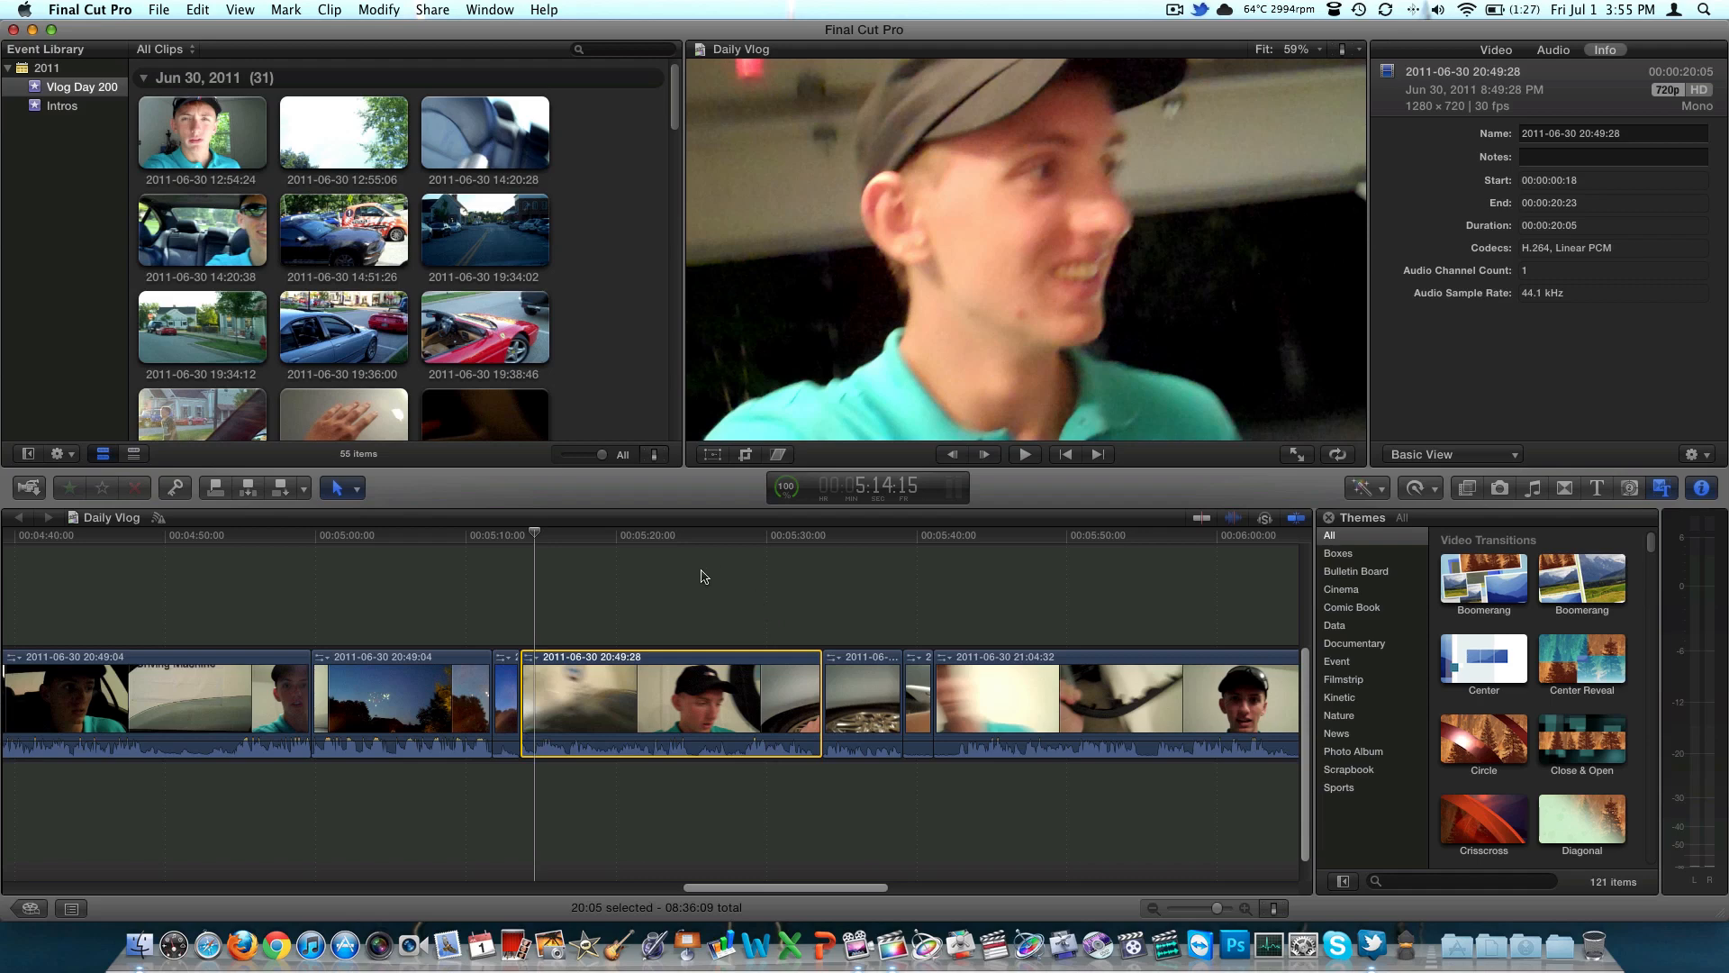
# Delete a range of about 4 seconds within the fireworks clip using Range Selection, and undo the deletion
pyautogui.click(350, 488)
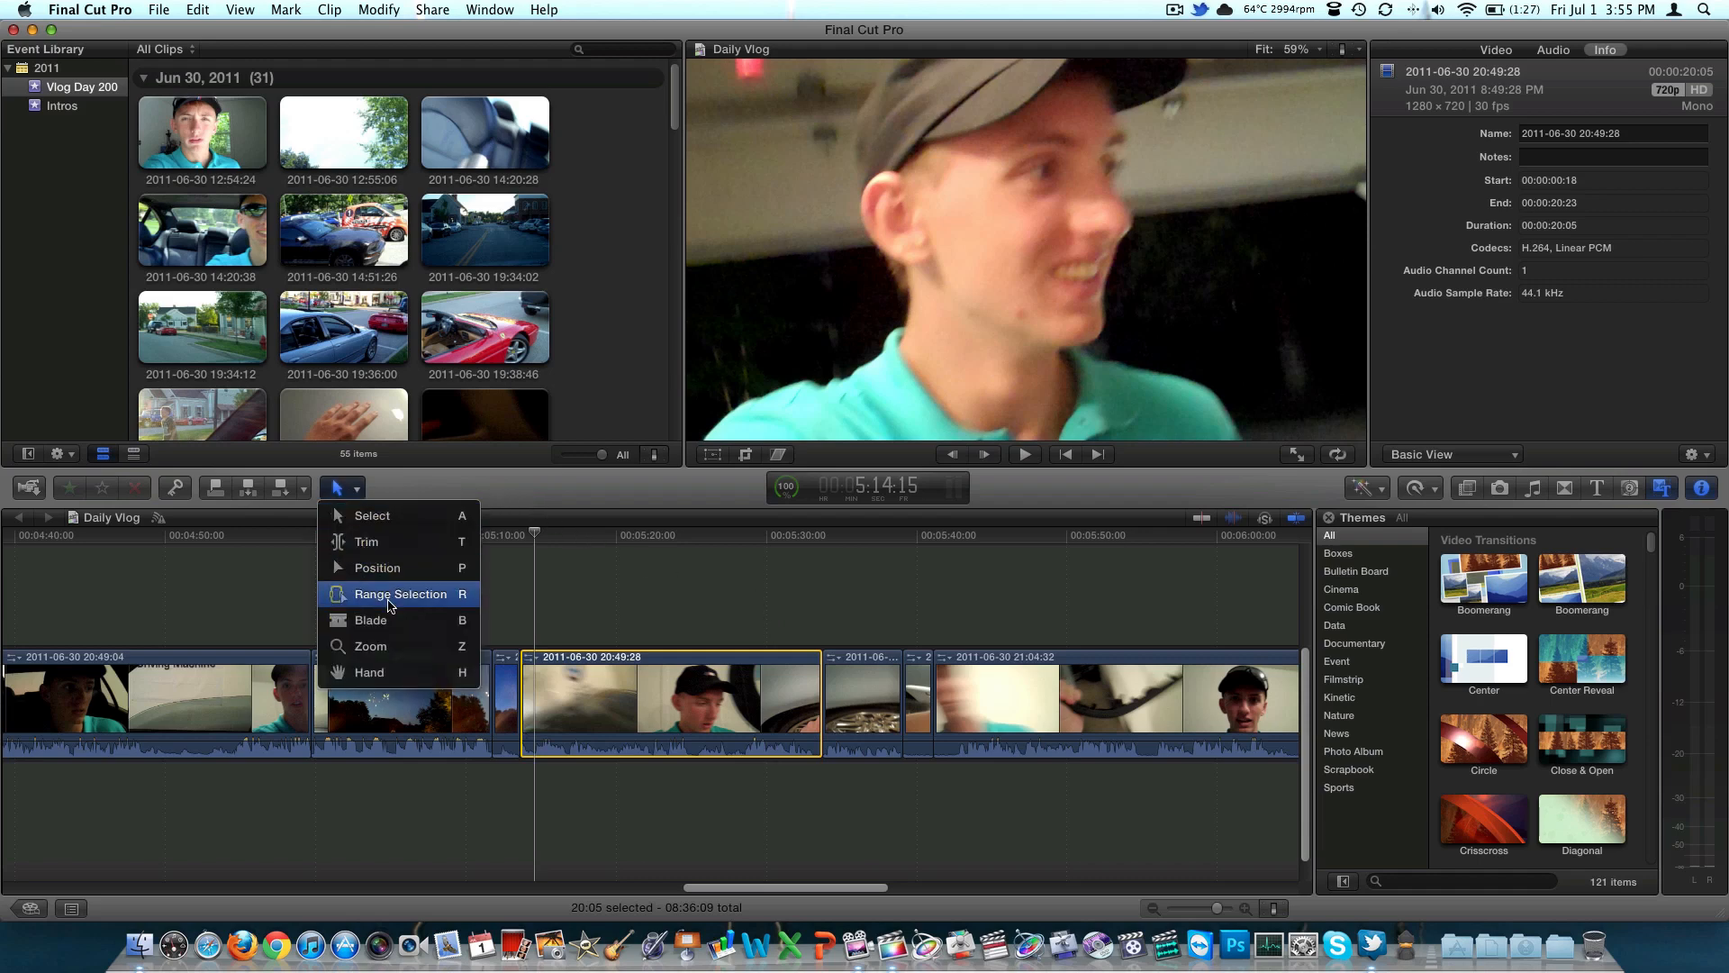
pyautogui.click(382, 593)
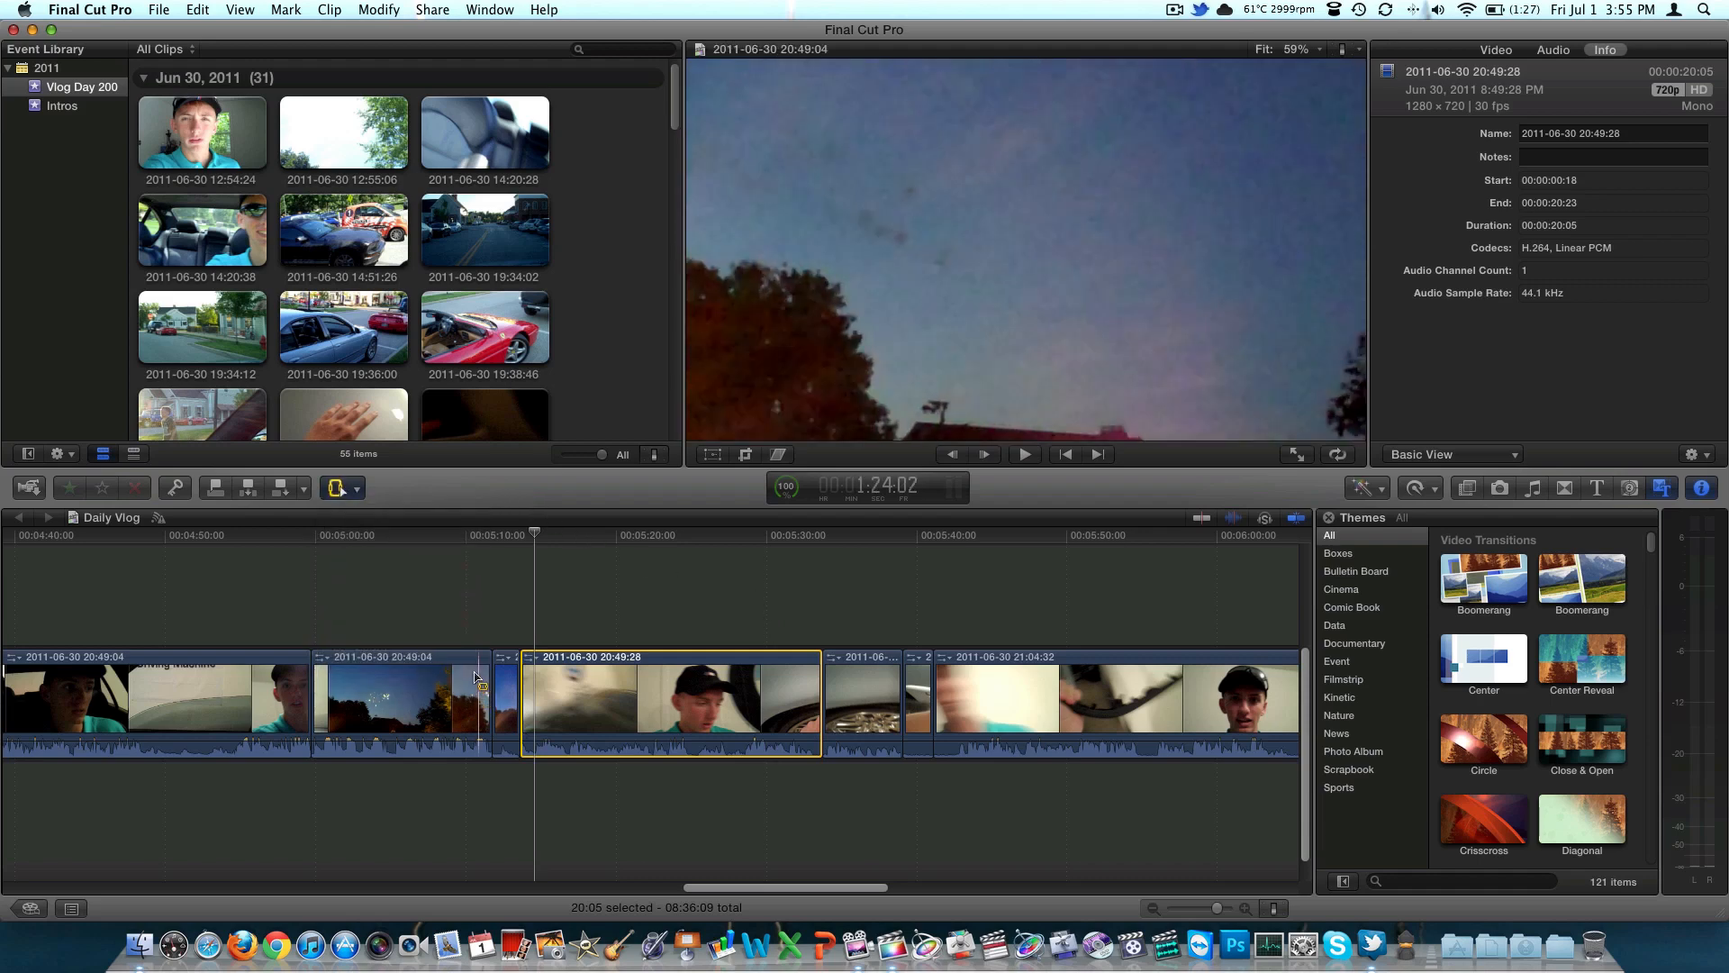
pyautogui.moveTo(369, 685); pyautogui.dragTo(398, 685)
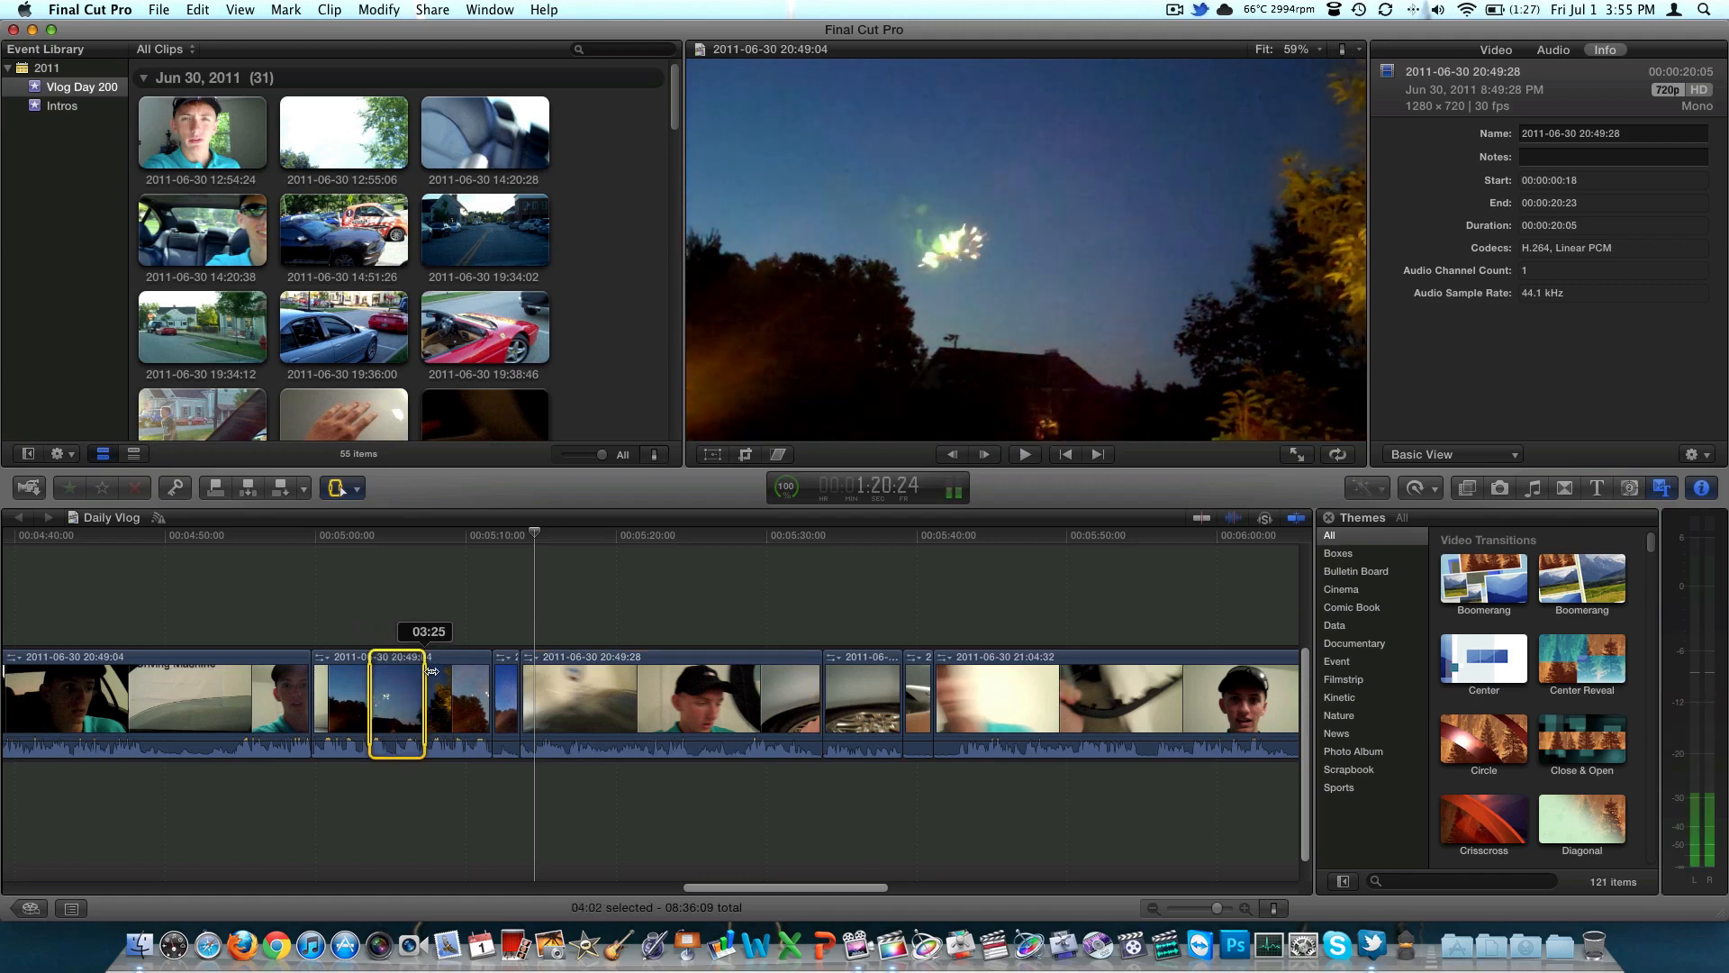
pyautogui.press('Delete')
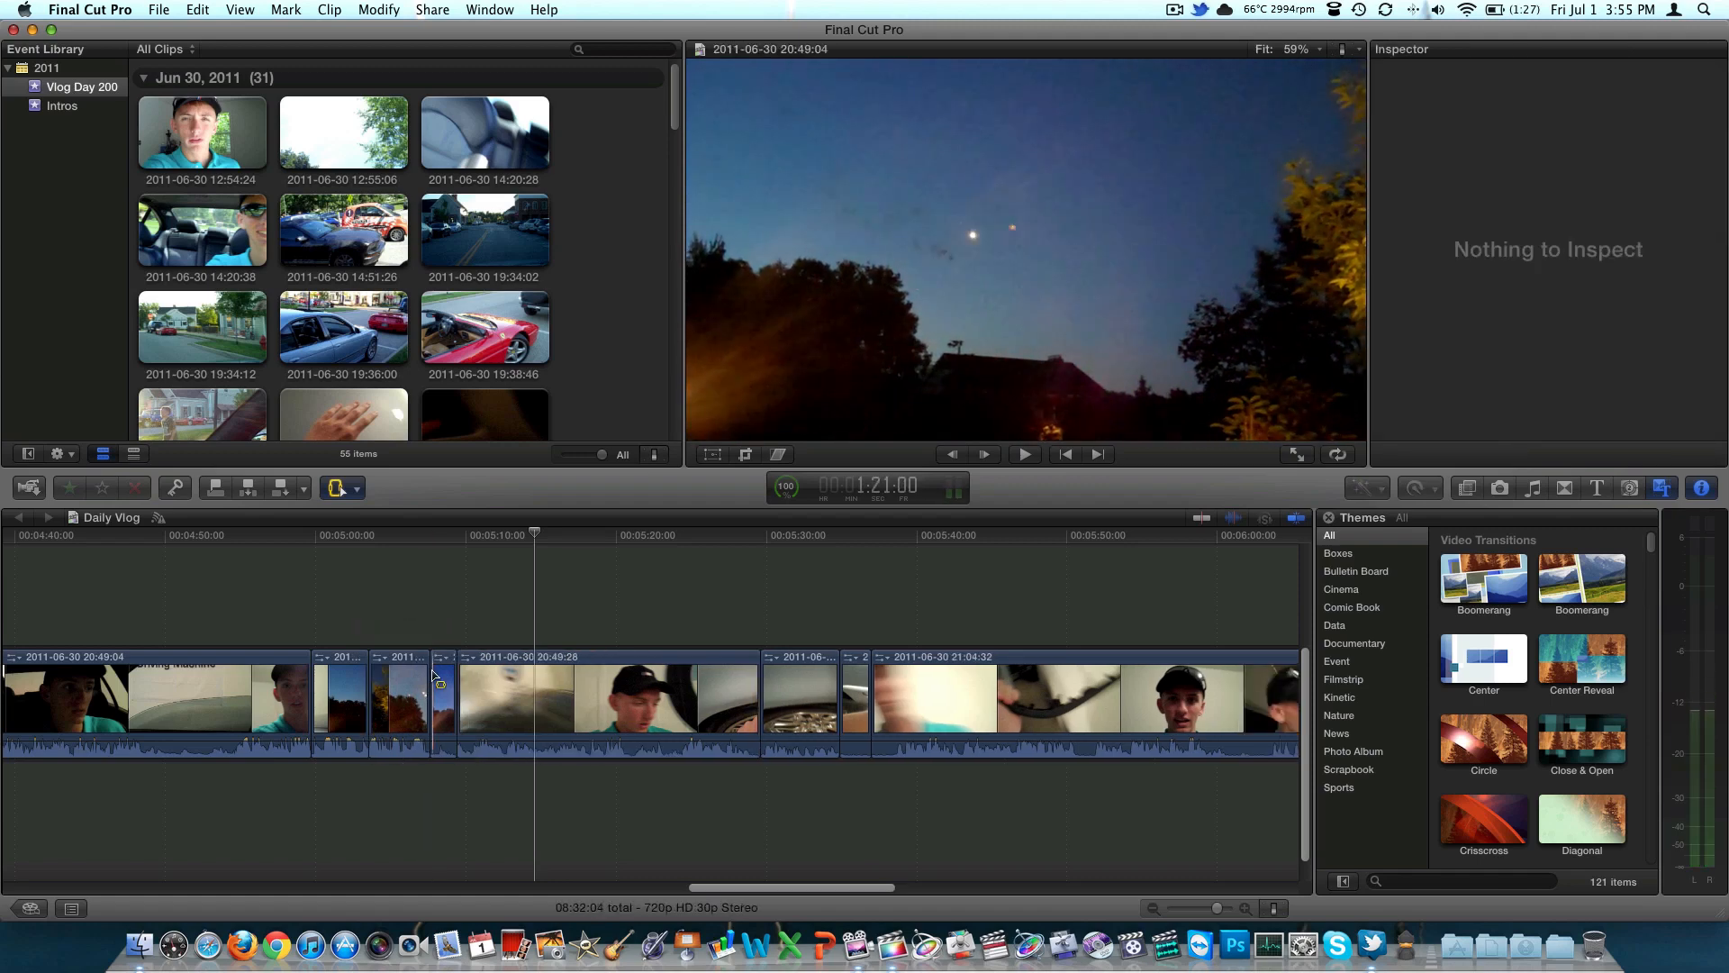
pyautogui.press('super+z')
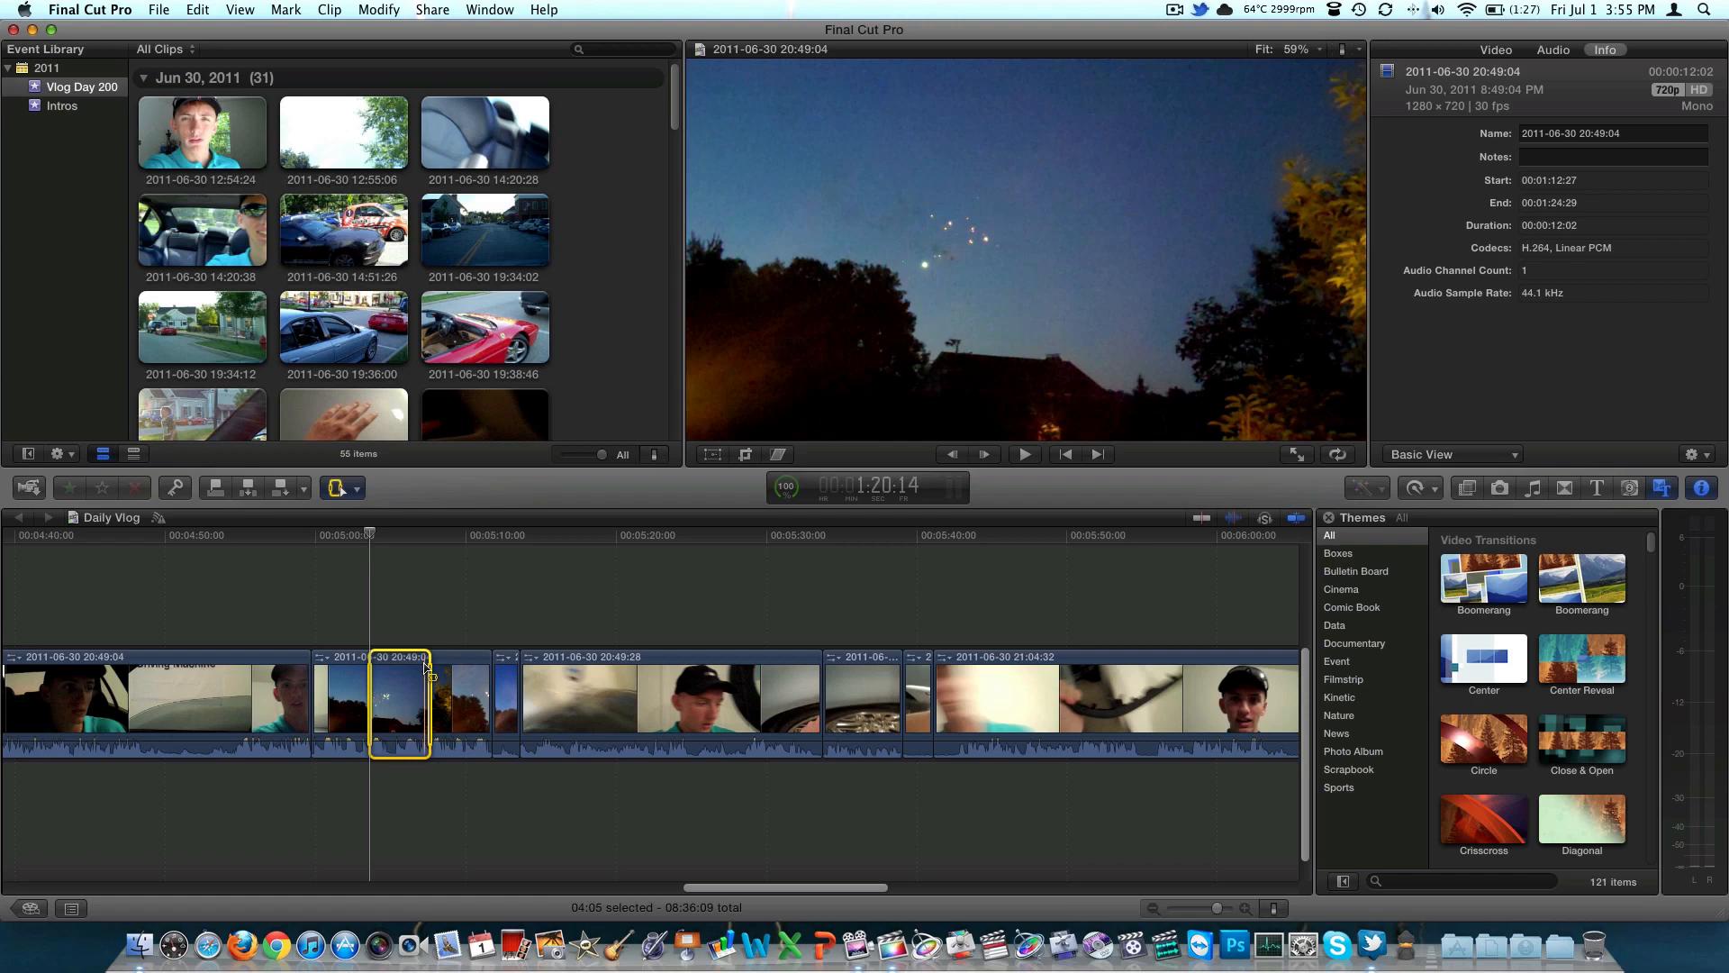
# Quit Final Cut Pro
pyautogui.press('super+q')
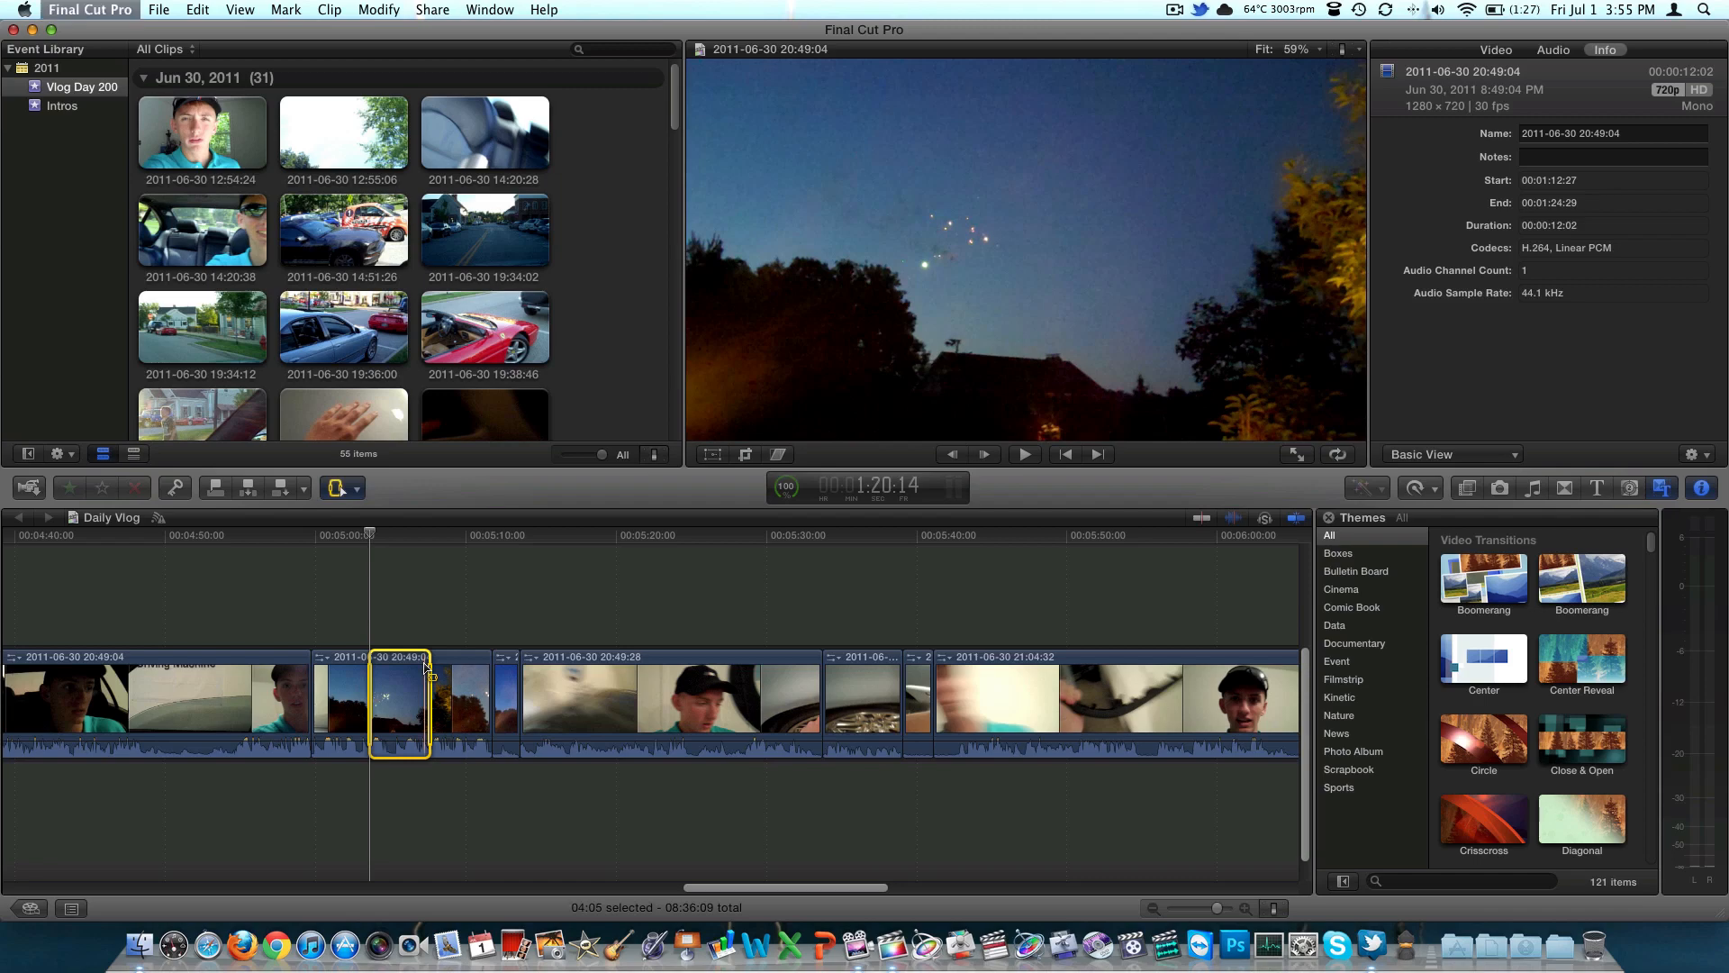